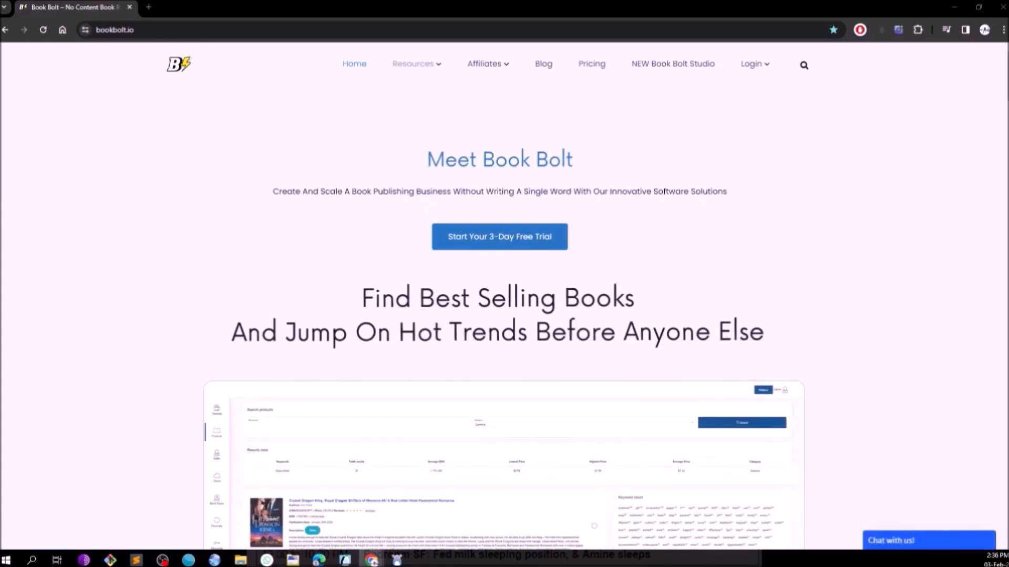
Open the Book Bolt pricing plans and start the 3-day free trial of the monthly Pro plan.
{"action": "left_click", "coordinate": [594, 65]}
{"action": "scroll", "coordinate": [327, 221], "scroll_direction": "down", "scroll_amount": 2}
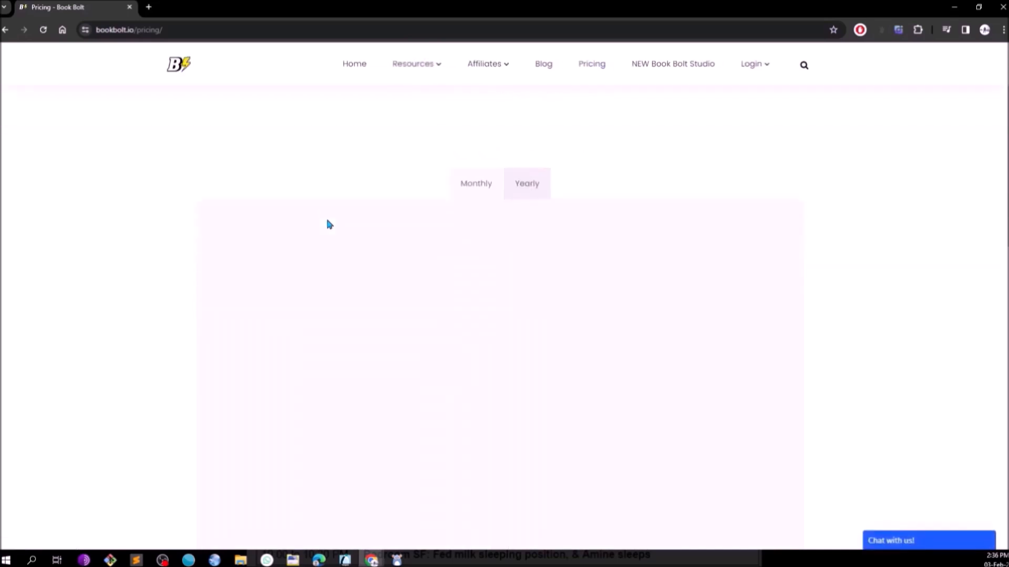
{"action": "scroll", "coordinate": [114, 220], "scroll_direction": "down", "scroll_amount": 2}
{"action": "scroll", "coordinate": [116, 225], "scroll_direction": "down", "scroll_amount": 1}
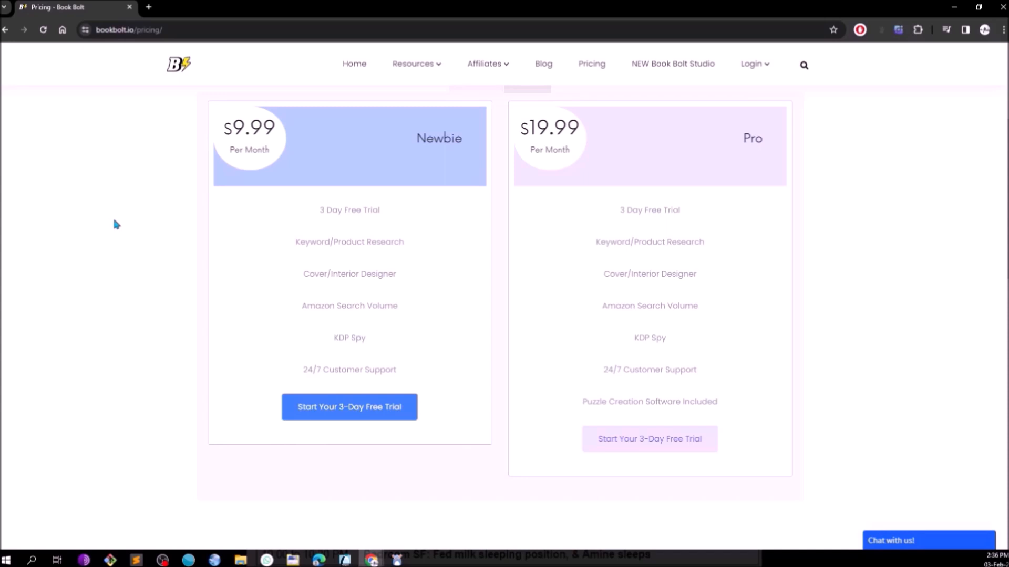
{"action": "left_click", "coordinate": [638, 444]}
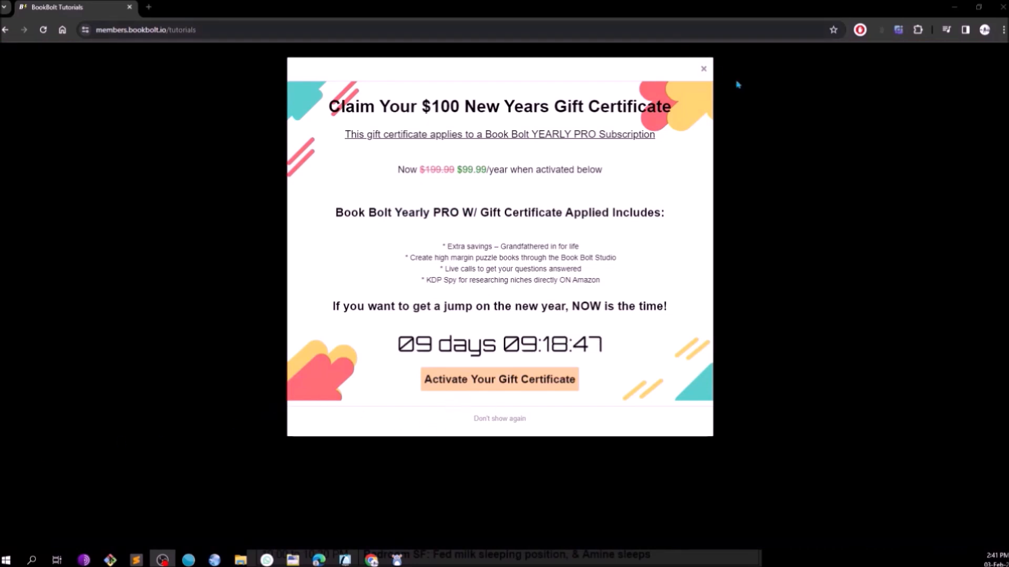
Dismiss the gift certificate offer and set the category of the Cloud bestseller search to Journal.
{"action": "left_click", "coordinate": [703, 69]}
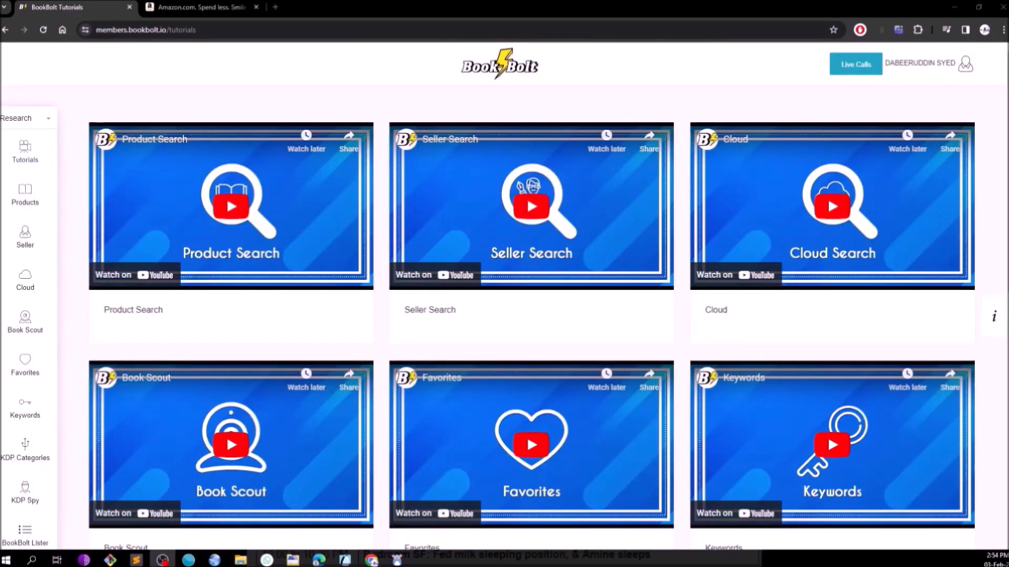
{"action": "left_click", "coordinate": [27, 286]}
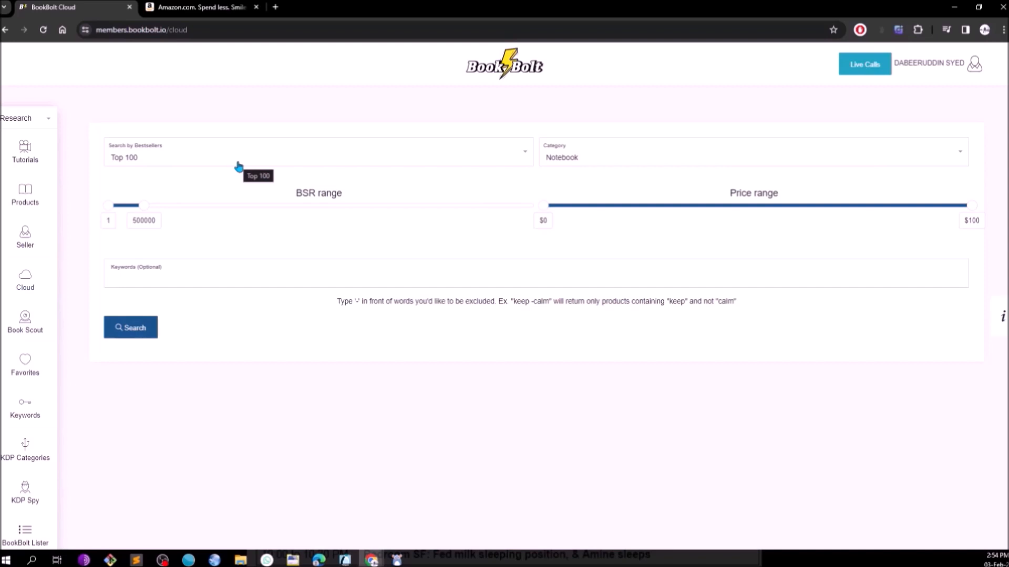
{"action": "left_click", "coordinate": [569, 166]}
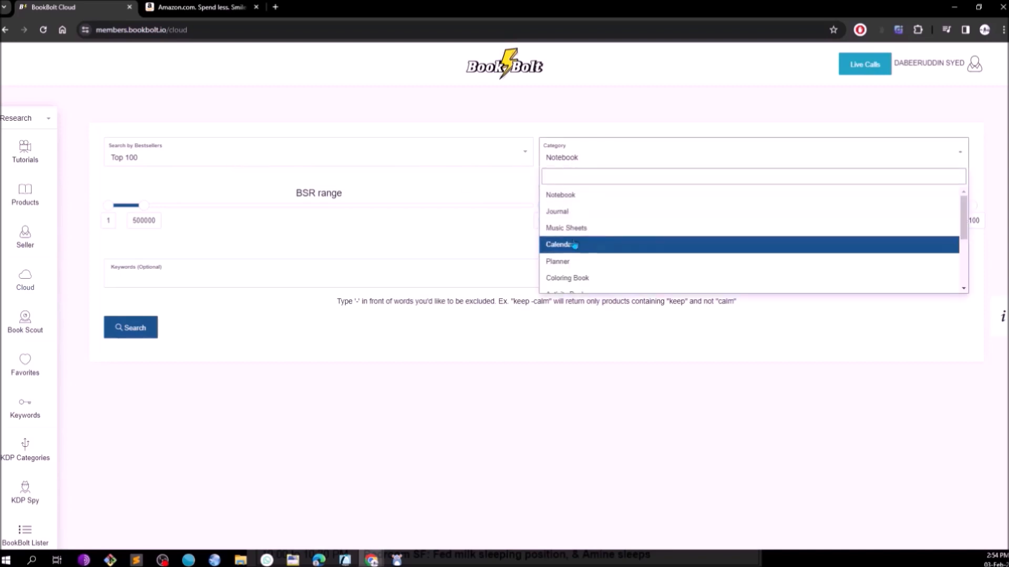
{"action": "scroll", "coordinate": [574, 243], "scroll_direction": "down", "scroll_amount": 2}
{"action": "scroll", "coordinate": [574, 216], "scroll_direction": "up", "scroll_amount": 1}
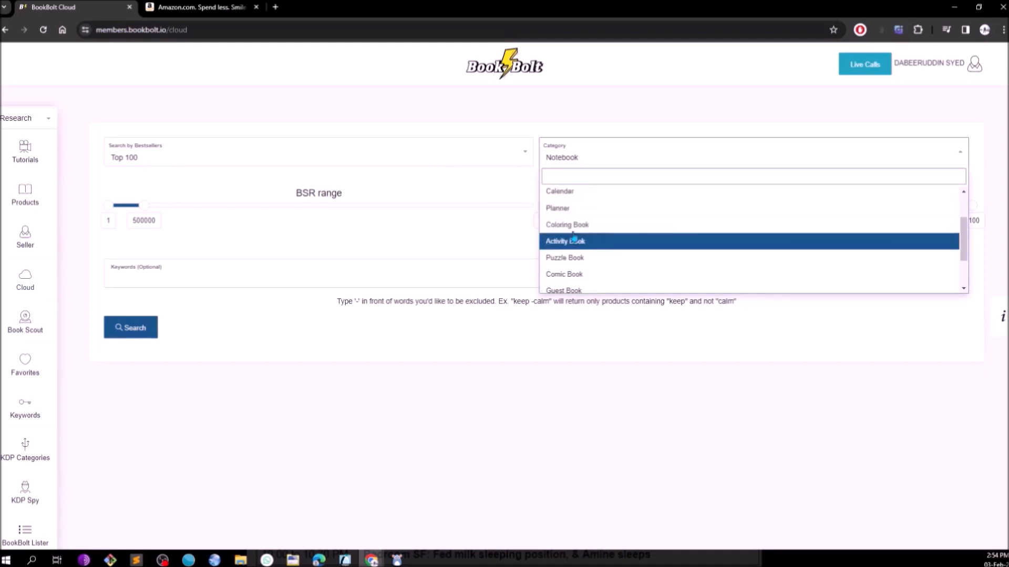
{"action": "scroll", "coordinate": [572, 262], "scroll_direction": "down", "scroll_amount": 3}
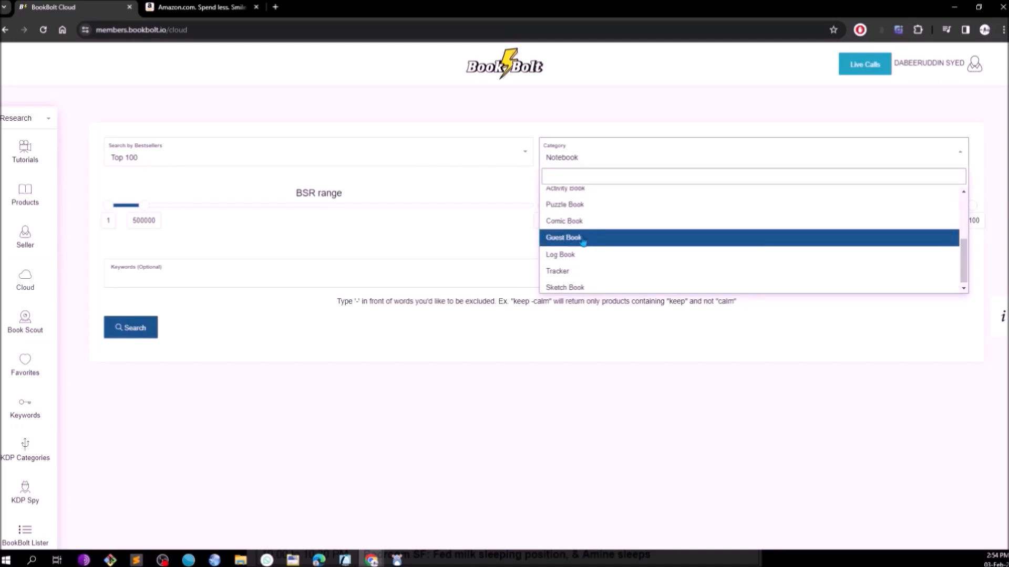
{"action": "scroll", "coordinate": [580, 240], "scroll_direction": "up", "scroll_amount": 3}
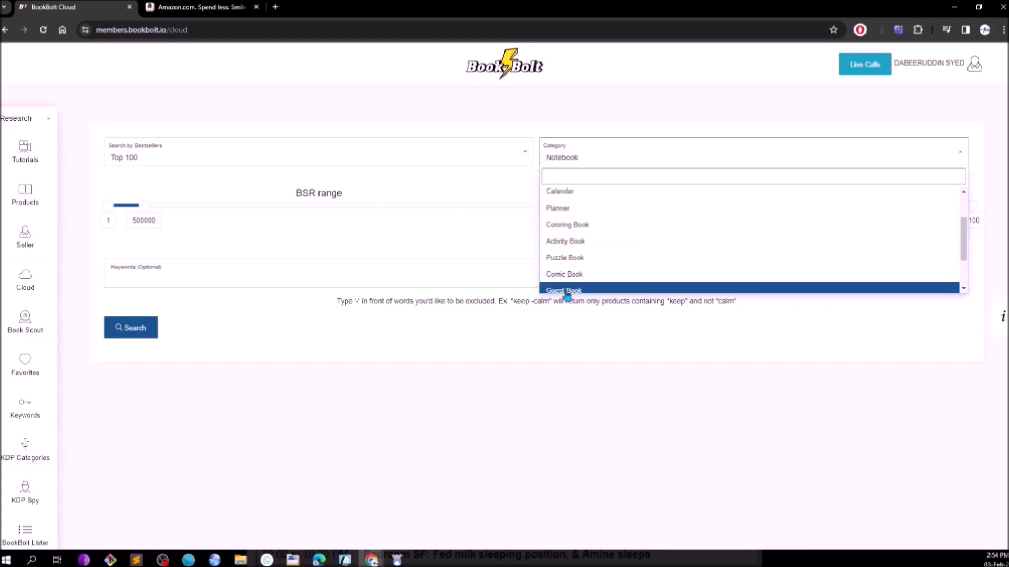
{"action": "scroll", "coordinate": [586, 271], "scroll_direction": "up", "scroll_amount": 3}
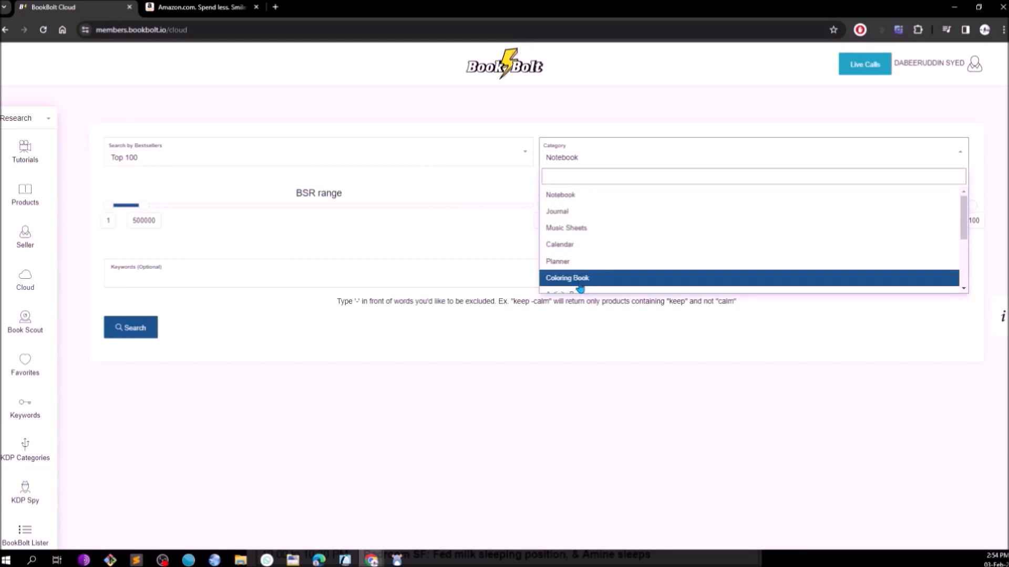
{"action": "left_click", "coordinate": [576, 216]}
Search the Top 100 journal bestsellers for the keywords "recipe journal".
{"action": "left_click", "coordinate": [157, 279]}
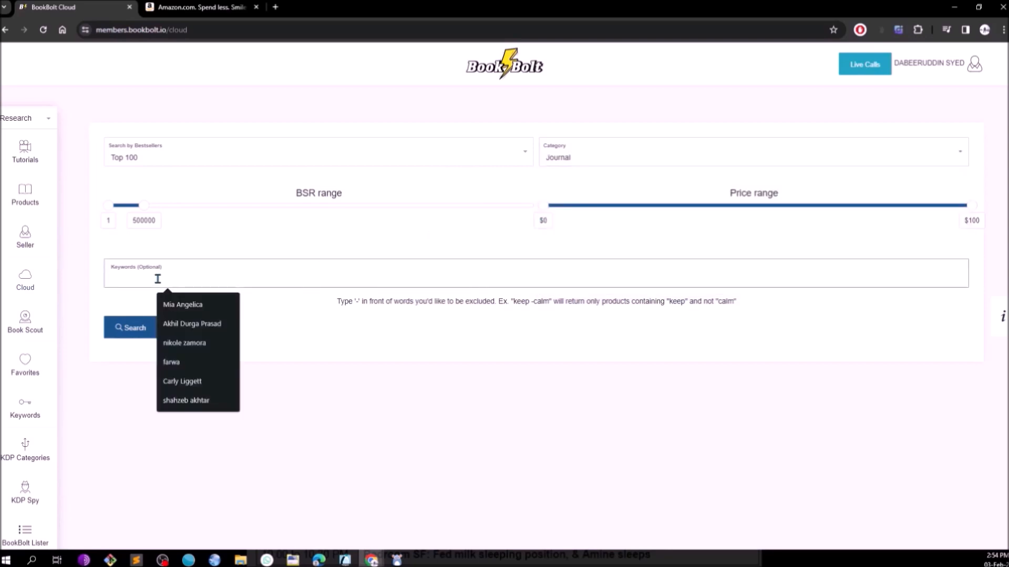
{"action": "left_click", "coordinate": [322, 349]}
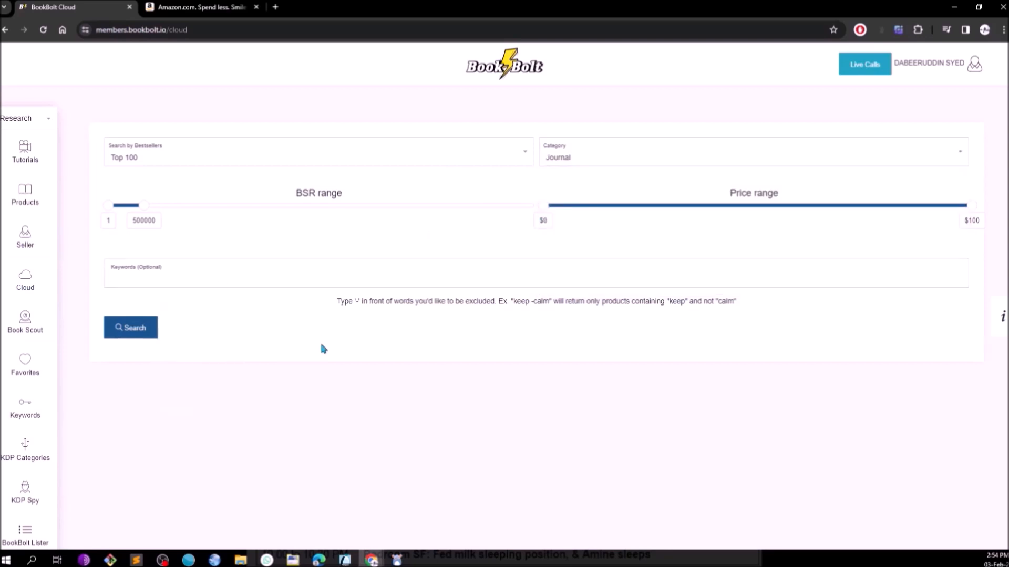
{"action": "left_click", "coordinate": [322, 281]}
{"action": "type", "text": "recipe "}
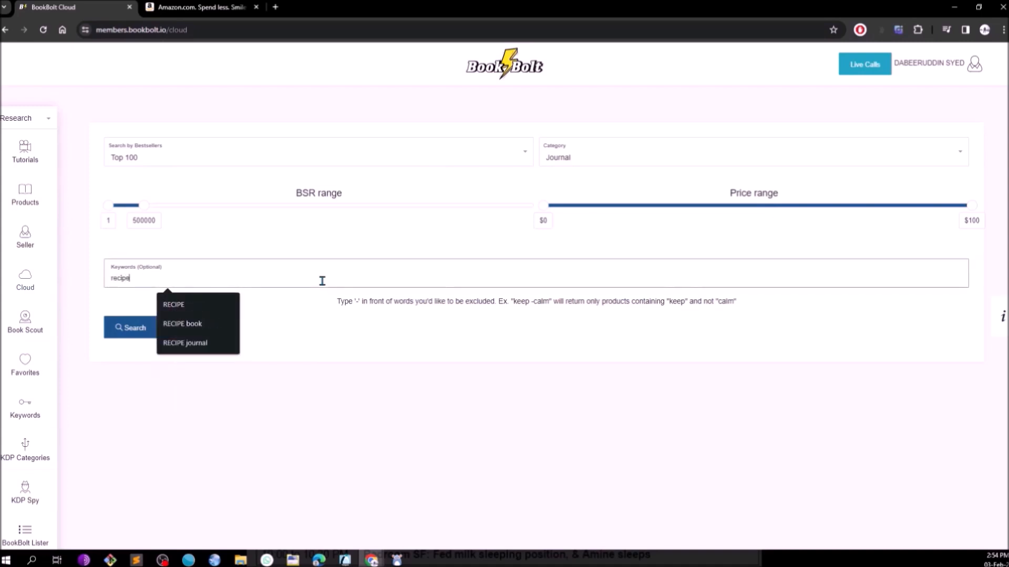
{"action": "type", "text": "journ"}
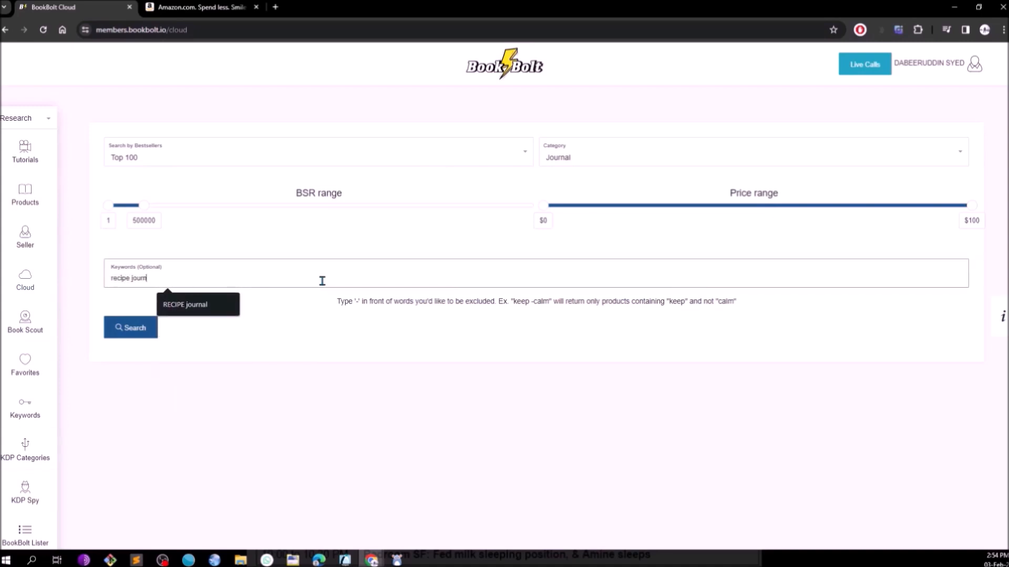
{"action": "type", "text": "al"}
{"action": "key", "text": "Return"}
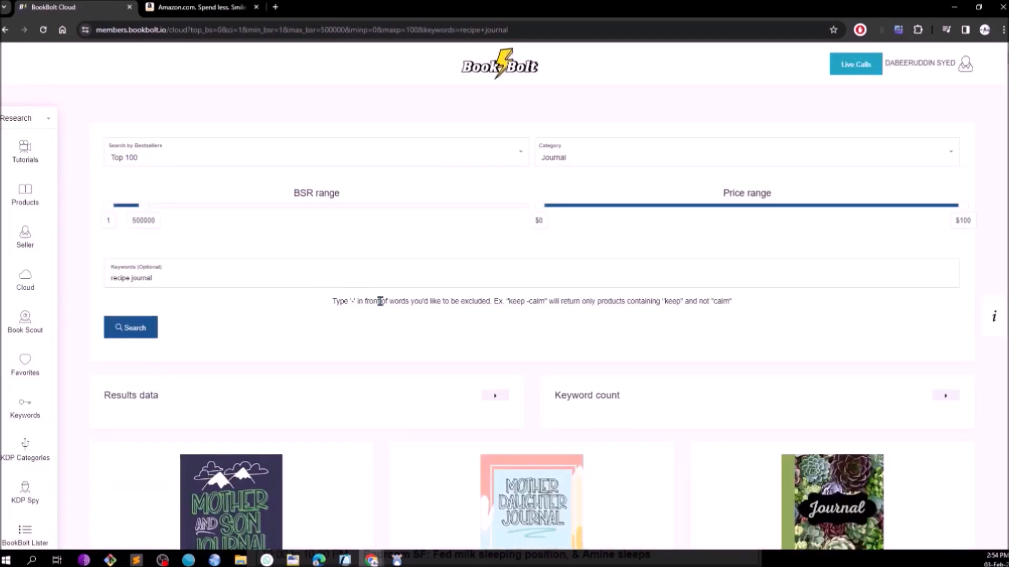
Examine the covers, prices, BSR and estimated monthly sales of the books in the Cloud search results.
{"action": "scroll", "coordinate": [380, 303], "scroll_direction": "down", "scroll_amount": 9}
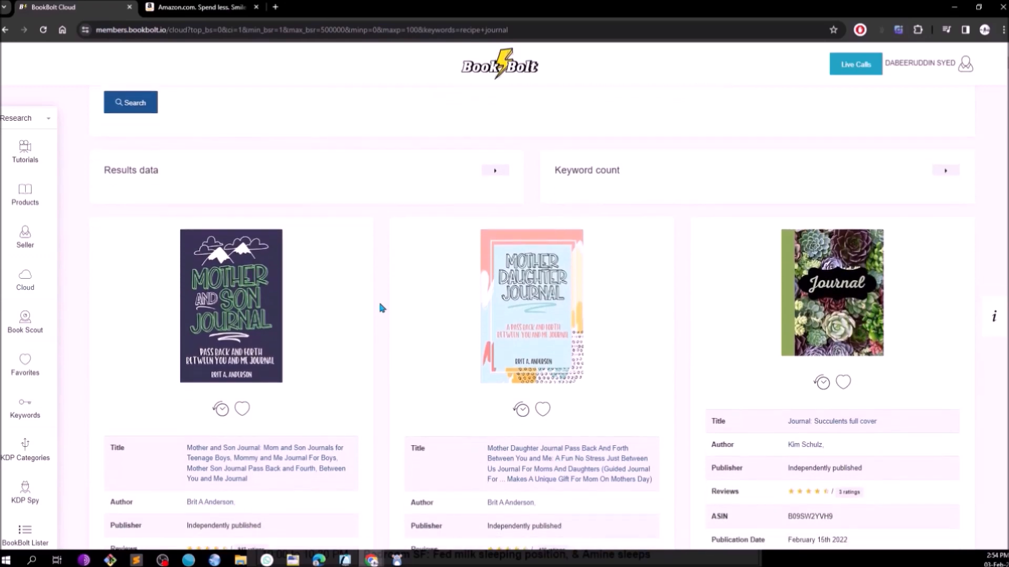
{"action": "scroll", "coordinate": [381, 308], "scroll_direction": "down", "scroll_amount": 8}
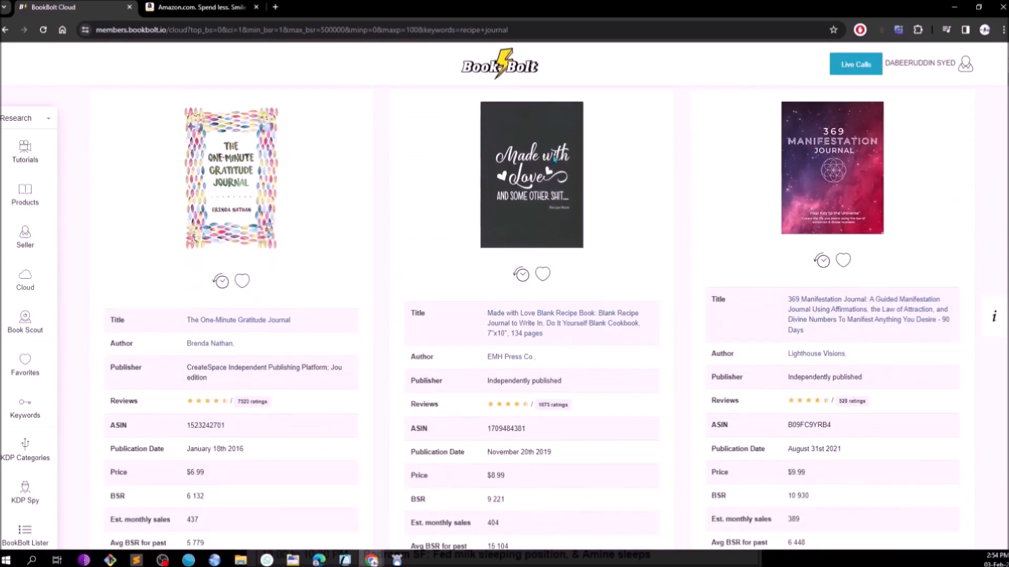
{"action": "scroll", "coordinate": [520, 221], "scroll_direction": "down", "scroll_amount": 2}
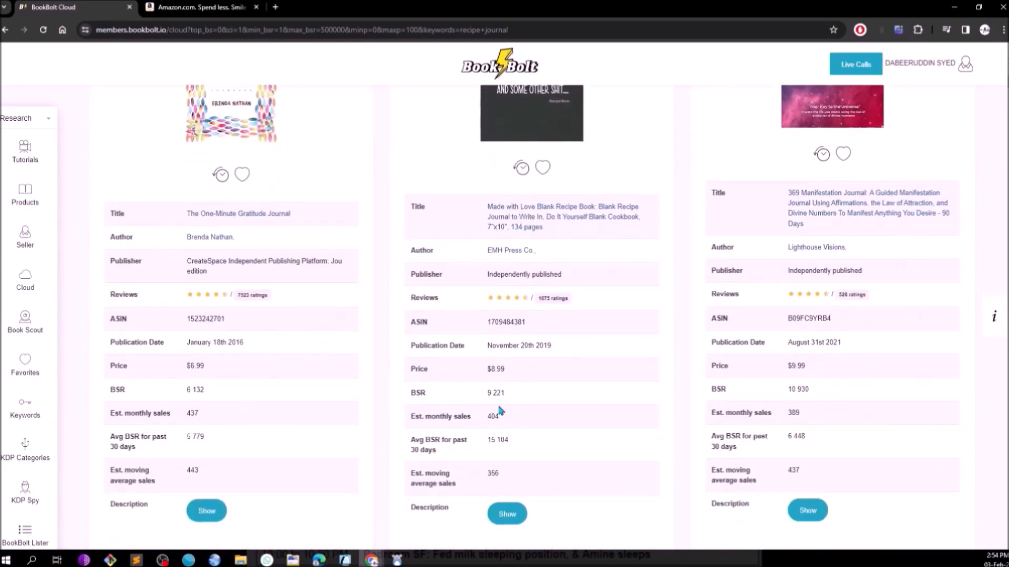
{"action": "double_click", "coordinate": [494, 369]}
{"action": "scroll", "coordinate": [494, 368], "scroll_direction": "down", "scroll_amount": 7}
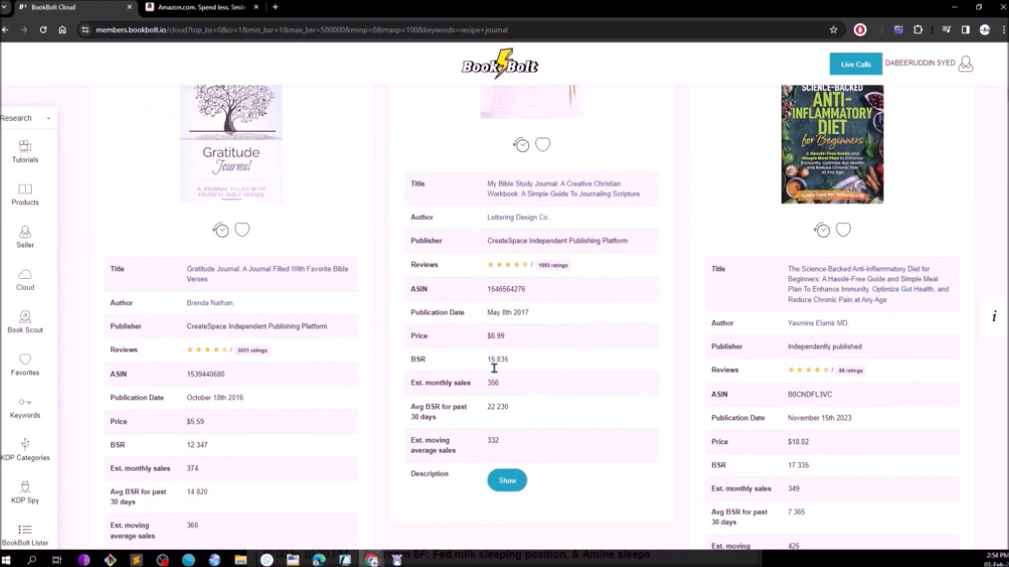
{"action": "scroll", "coordinate": [496, 371], "scroll_direction": "down", "scroll_amount": 4}
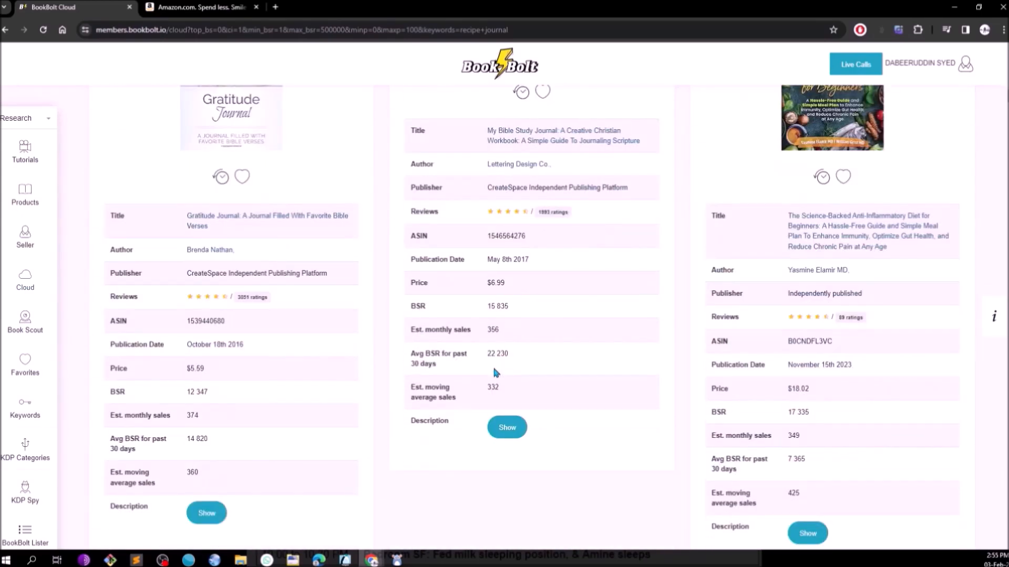
{"action": "double_click", "coordinate": [794, 435]}
{"action": "scroll", "coordinate": [811, 452], "scroll_direction": "down", "scroll_amount": 2}
{"action": "left_click", "coordinate": [788, 284]}
{"action": "scroll", "coordinate": [788, 284], "scroll_direction": "down", "scroll_amount": 4}
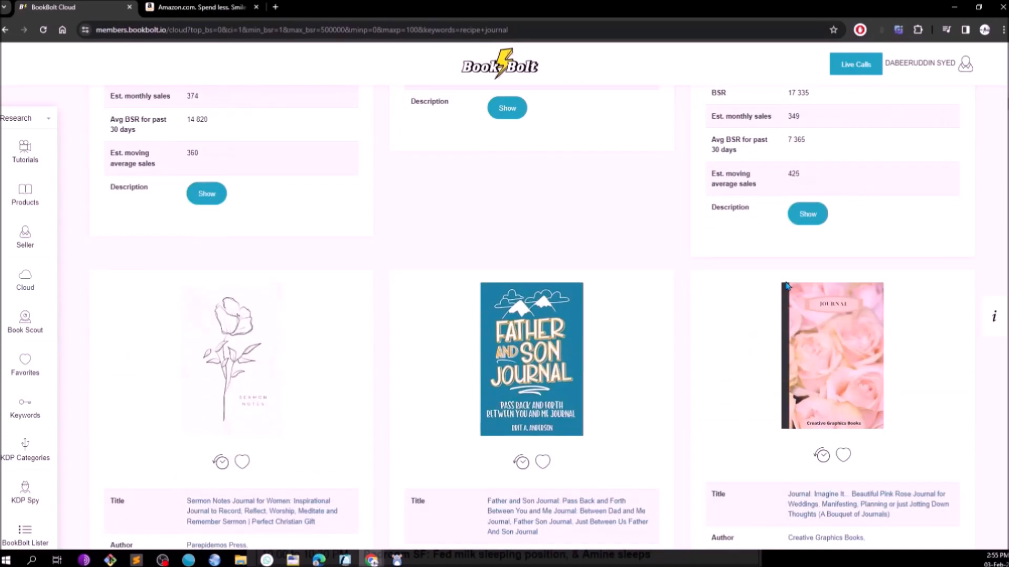
{"action": "scroll", "coordinate": [786, 285], "scroll_direction": "down", "scroll_amount": 10}
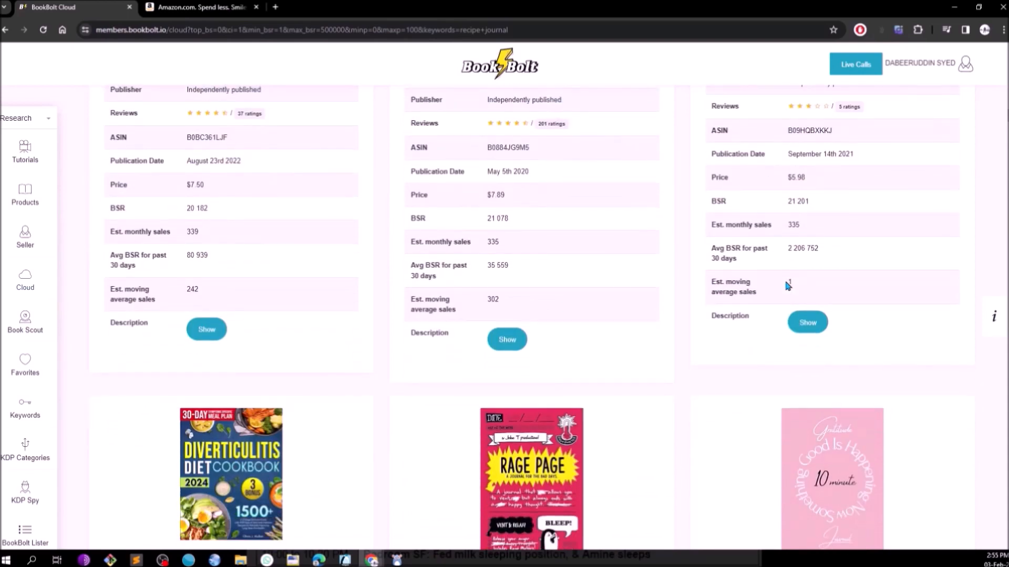
{"action": "scroll", "coordinate": [599, 381], "scroll_direction": "down", "scroll_amount": 1}
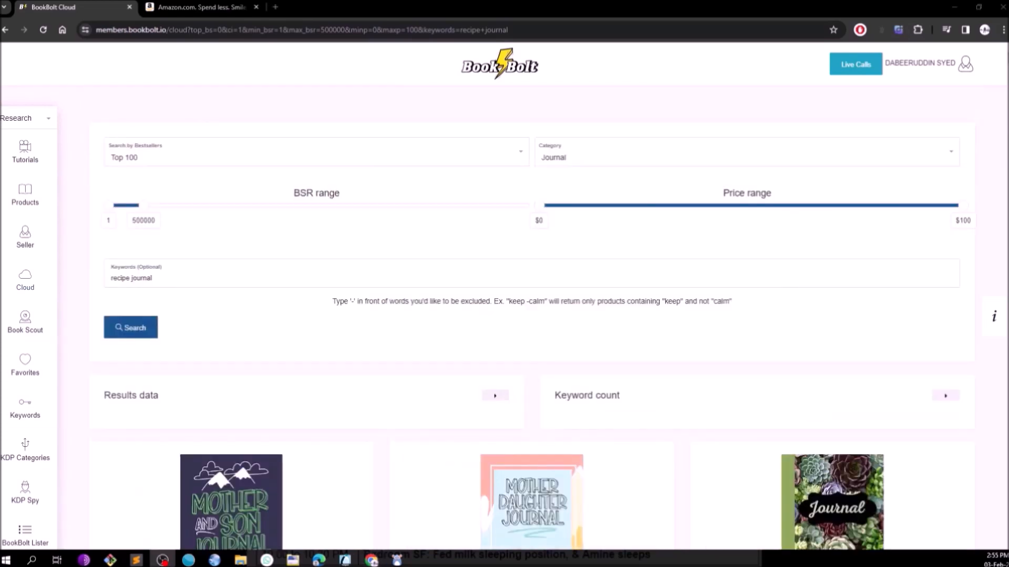
Switch to Amazon, search for "recipe book to write in your own recipes" and check the number of results.
{"action": "left_click", "coordinate": [200, 7]}
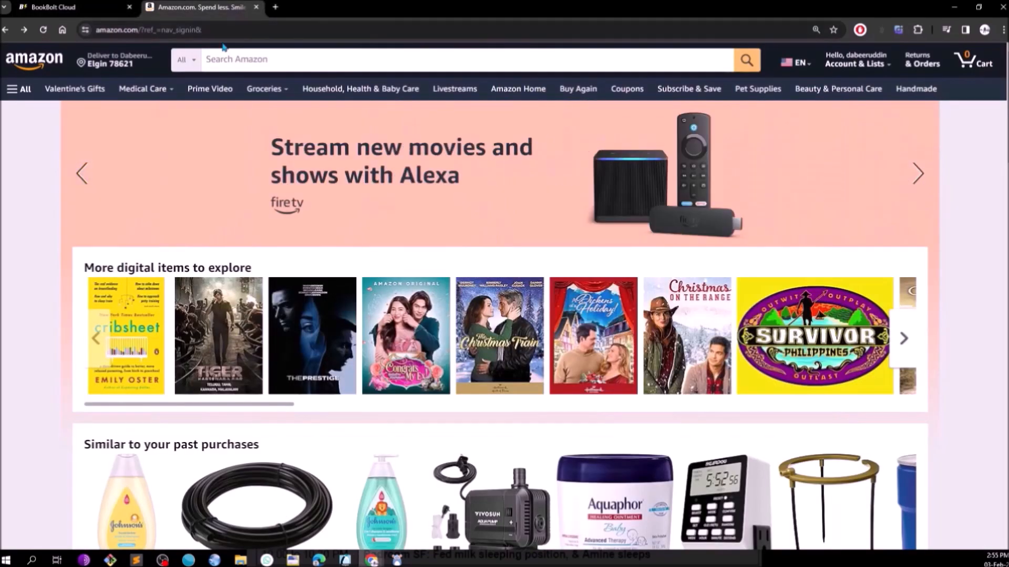
{"action": "left_click", "coordinate": [222, 62]}
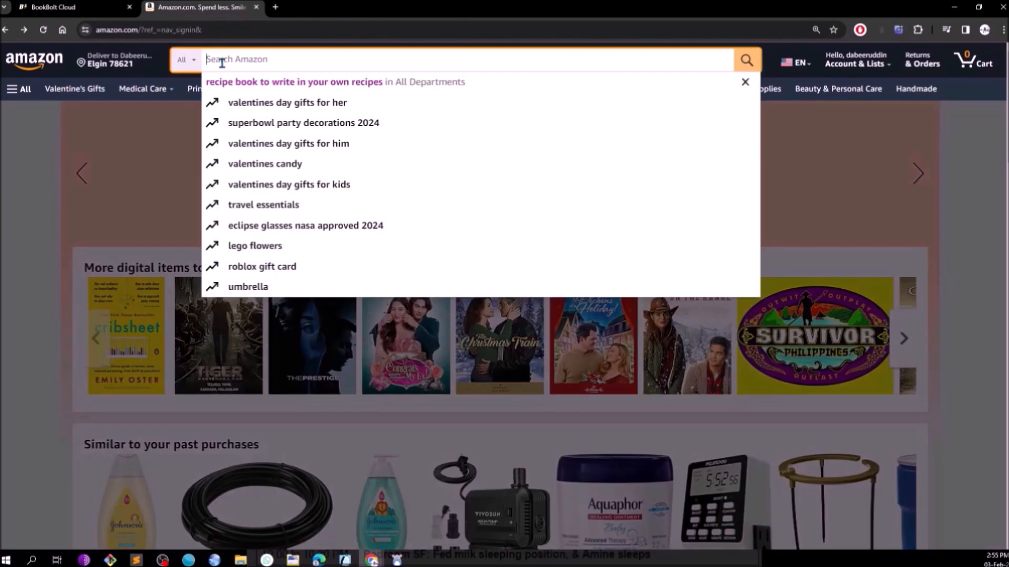
{"action": "left_click", "coordinate": [234, 87]}
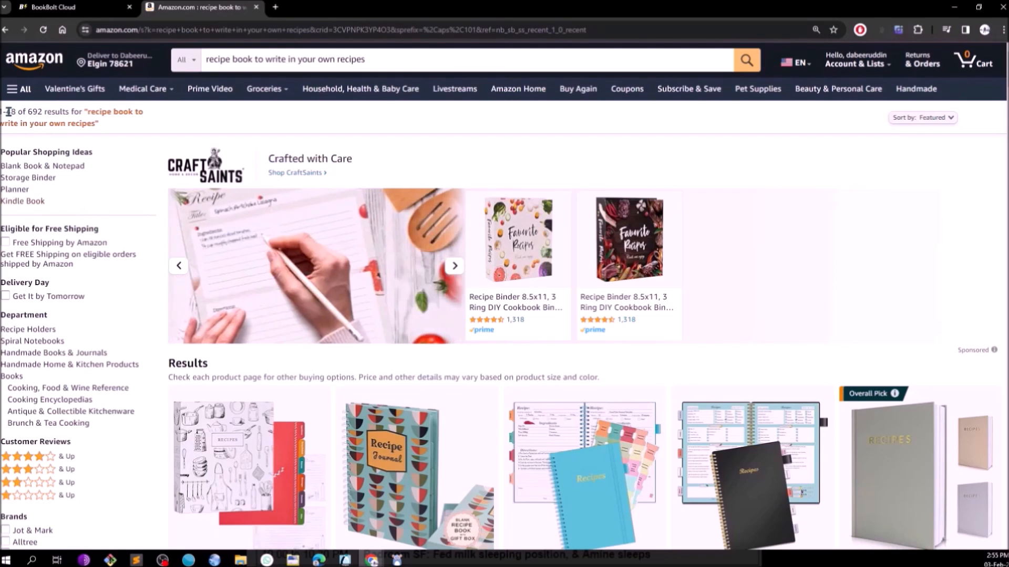
{"action": "left_click_drag", "start_coordinate": [1, 114], "coordinate": [43, 114]}
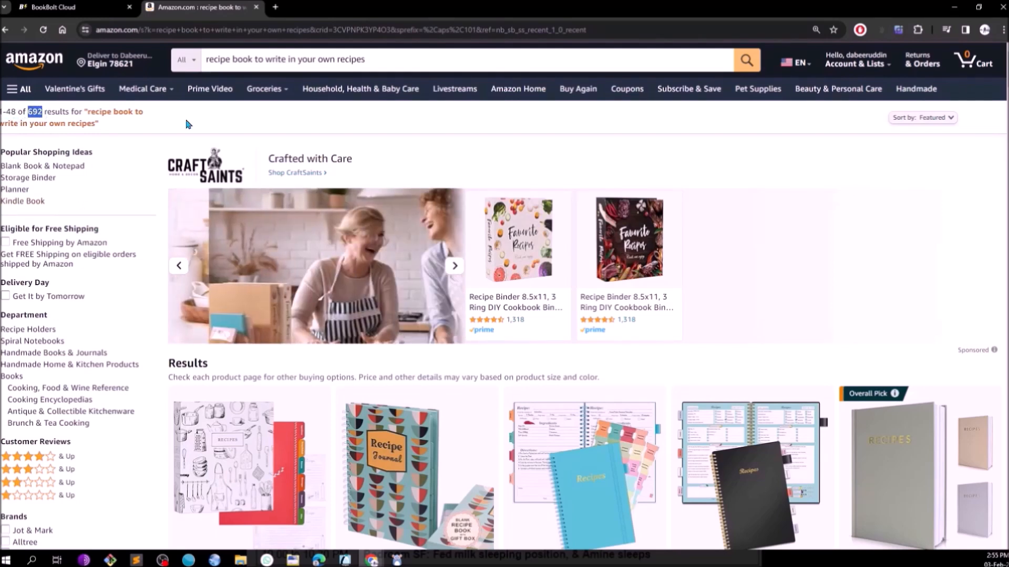
{"action": "left_click_drag", "start_coordinate": [85, 111], "coordinate": [98, 124]}
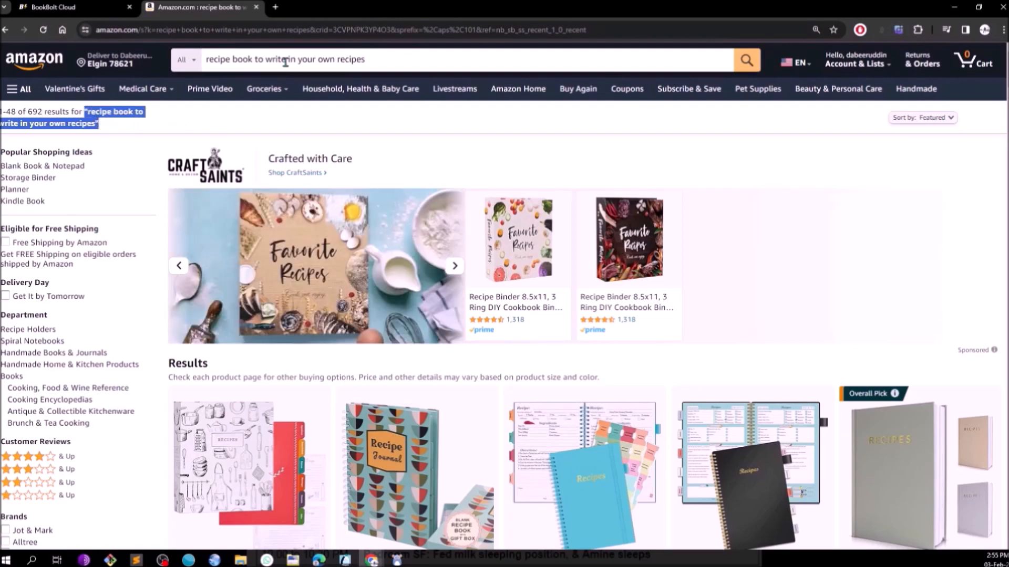
Shorten the Amazon search phrase to "recipe book", run it and look over the listed products.
{"action": "left_click_drag", "start_coordinate": [253, 59], "coordinate": [271, 59]}
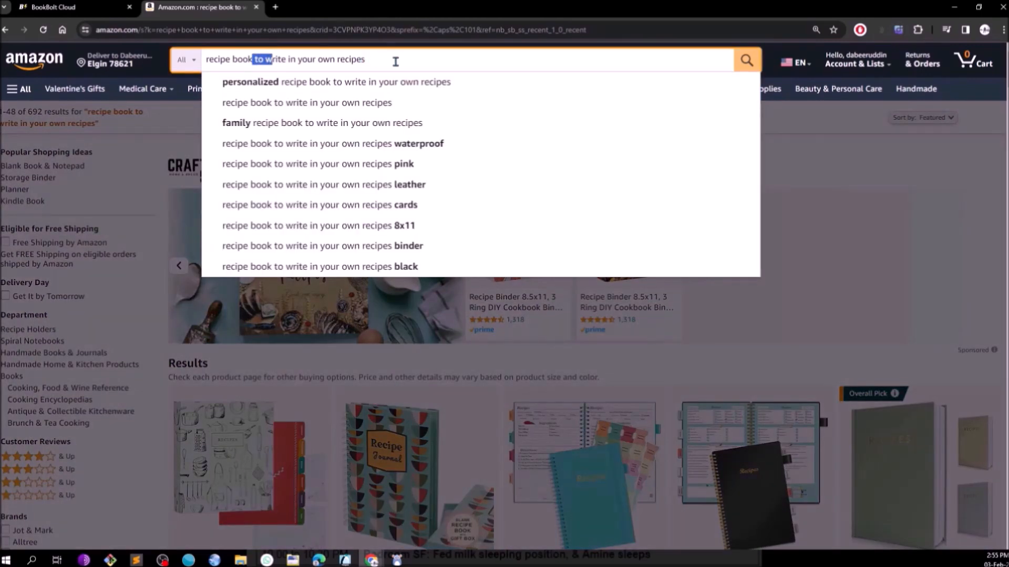
{"action": "left_click_drag", "start_coordinate": [396, 61], "coordinate": [366, 59]}
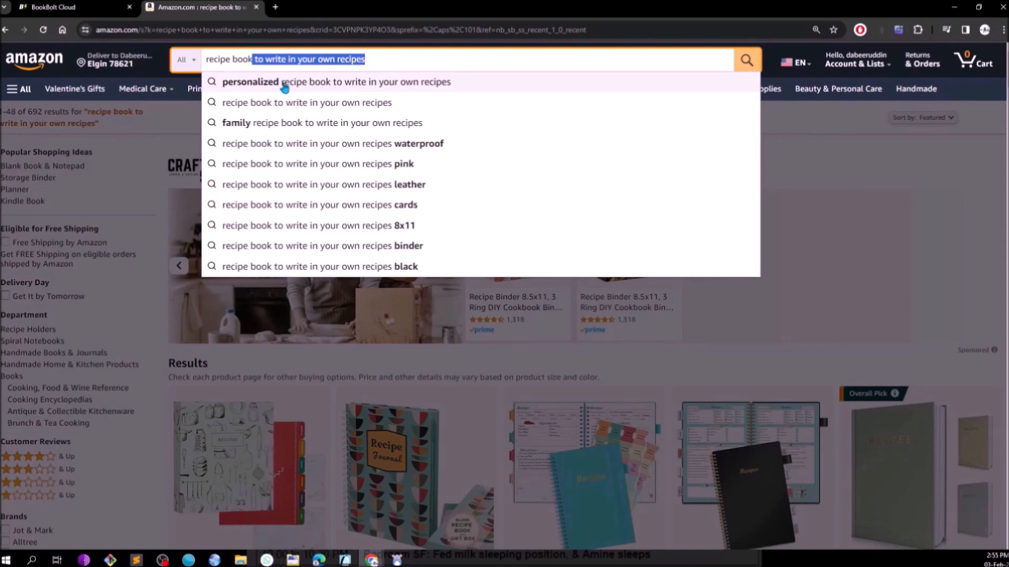
{"action": "key", "text": "BackSpace"}
{"action": "key", "text": "Return"}
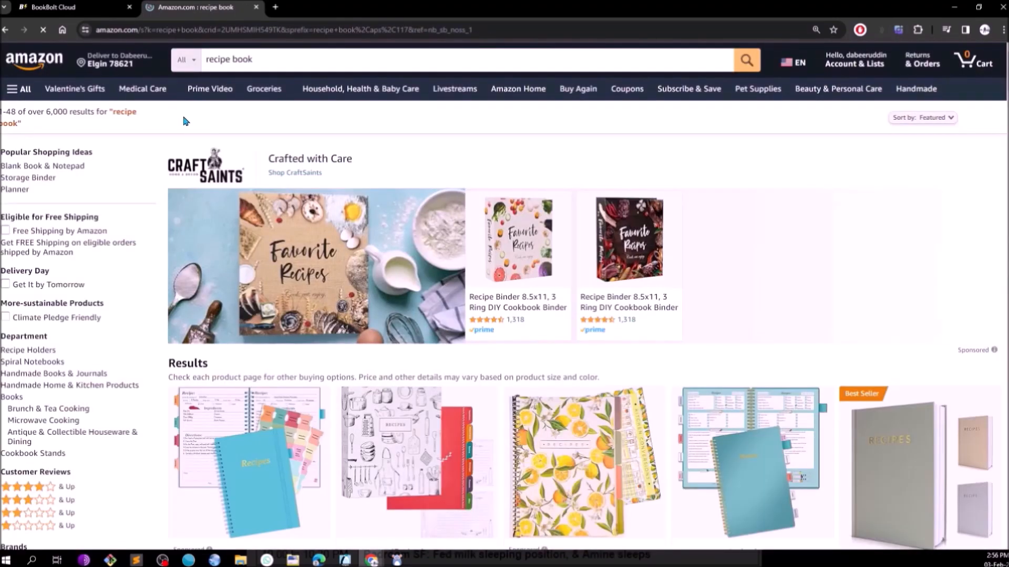
{"action": "scroll", "coordinate": [184, 121], "scroll_direction": "down", "scroll_amount": 3}
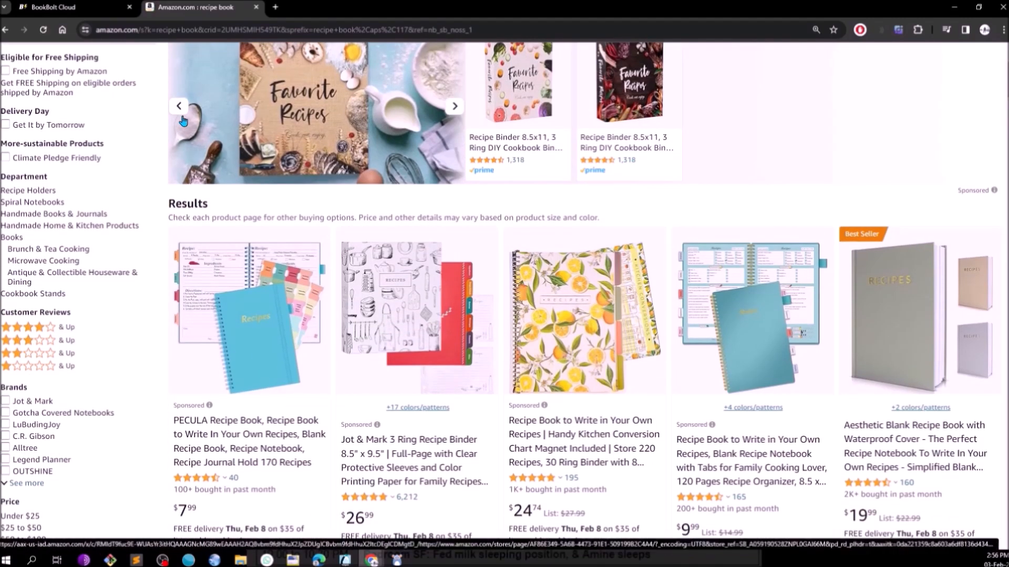
{"action": "scroll", "coordinate": [183, 121], "scroll_direction": "down", "scroll_amount": 1}
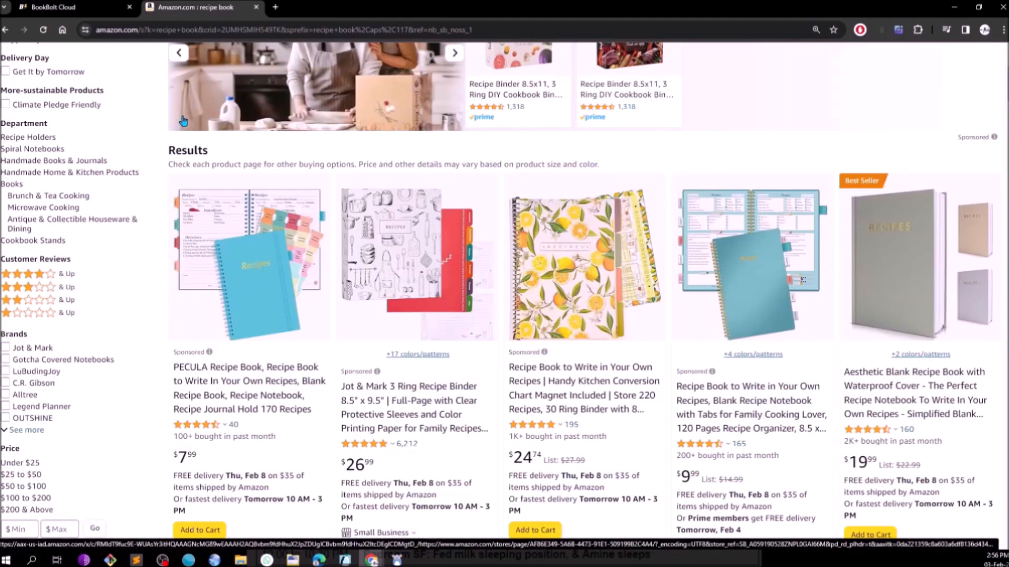
{"action": "scroll", "coordinate": [183, 121], "scroll_direction": "up", "scroll_amount": 4}
Change the Amazon search phrase to "recipe journal" and run the search.
{"action": "left_click", "coordinate": [236, 59]}
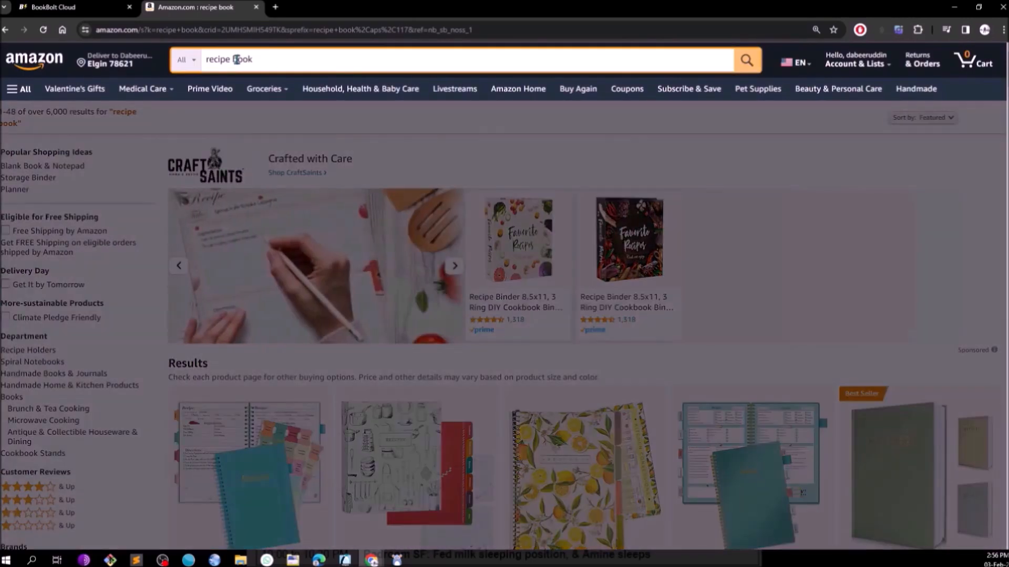
{"action": "left_click", "coordinate": [236, 60]}
{"action": "double_click", "coordinate": [236, 60]}
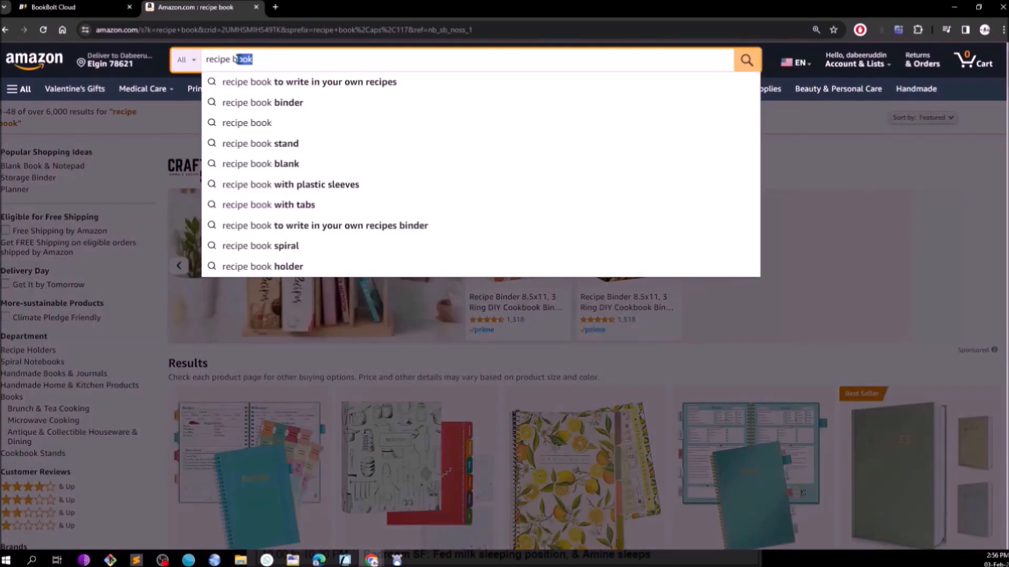
{"action": "type", "text": "journal"}
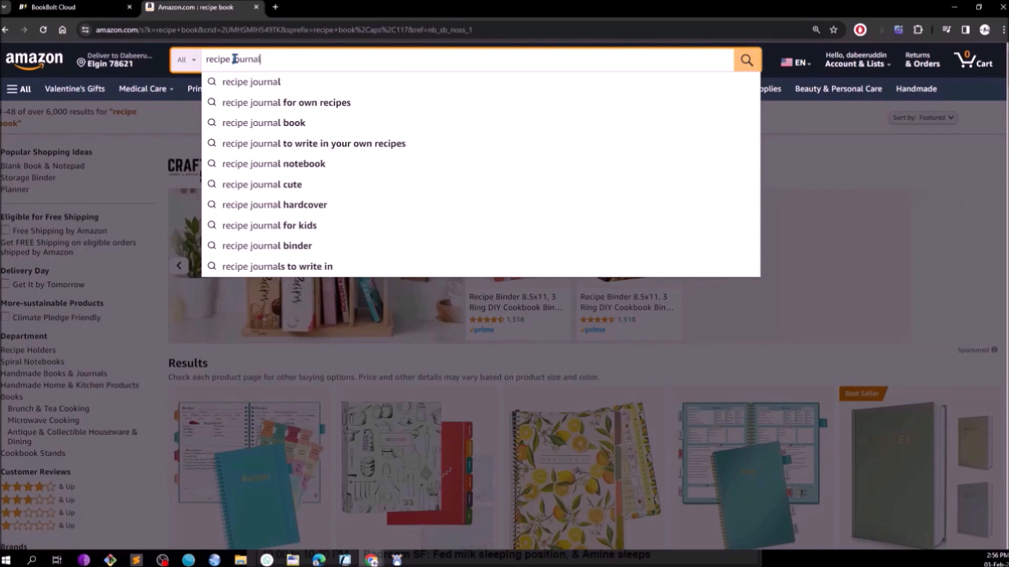
{"action": "key", "text": "Return"}
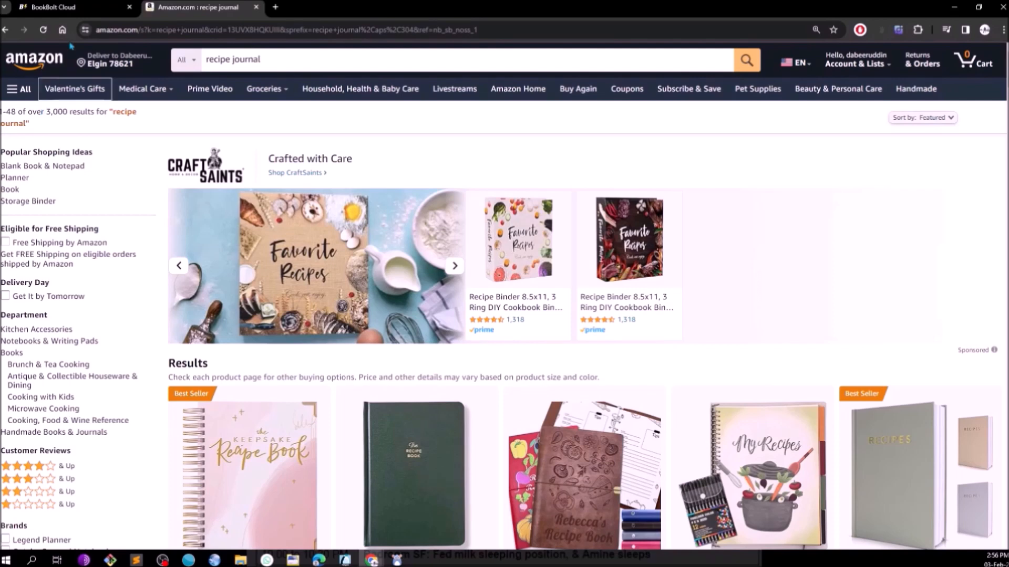
Switch back to Book Bolt, change the tool group from Research to Create and open BookBolt Studio.
{"action": "left_click", "coordinate": [70, 8]}
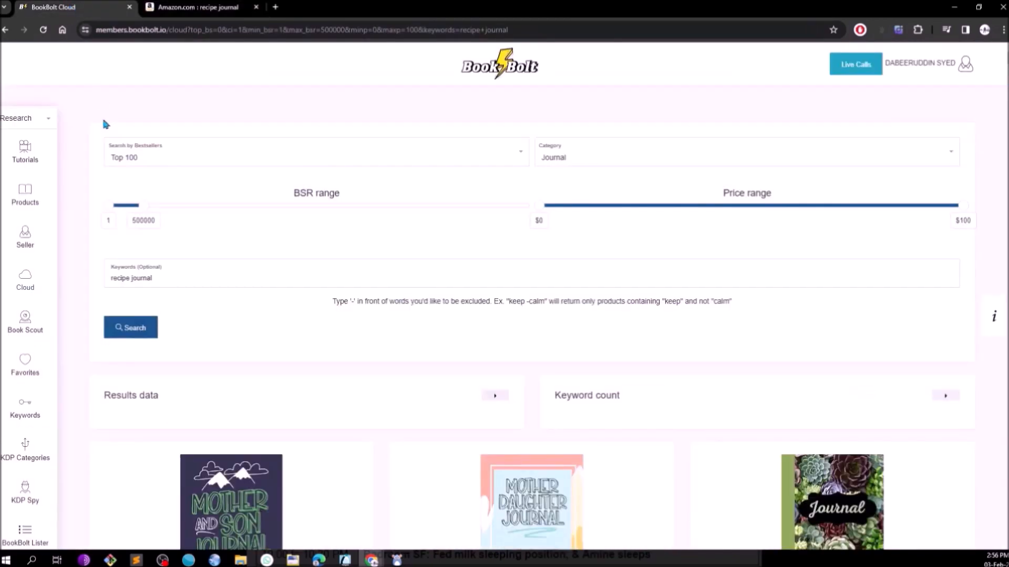
{"action": "left_click", "coordinate": [53, 125]}
{"action": "left_click", "coordinate": [31, 173]}
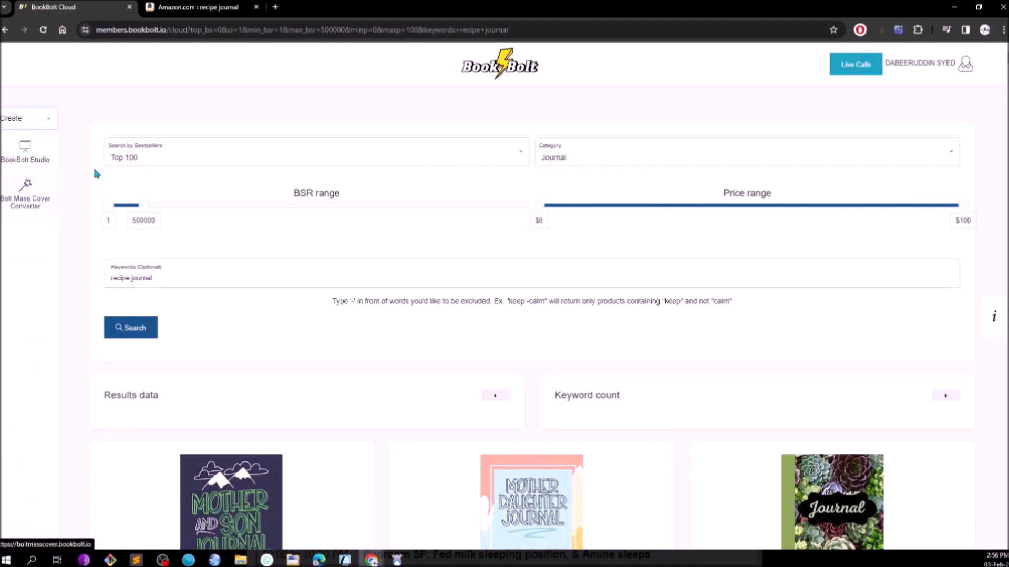
{"action": "left_click", "coordinate": [27, 153]}
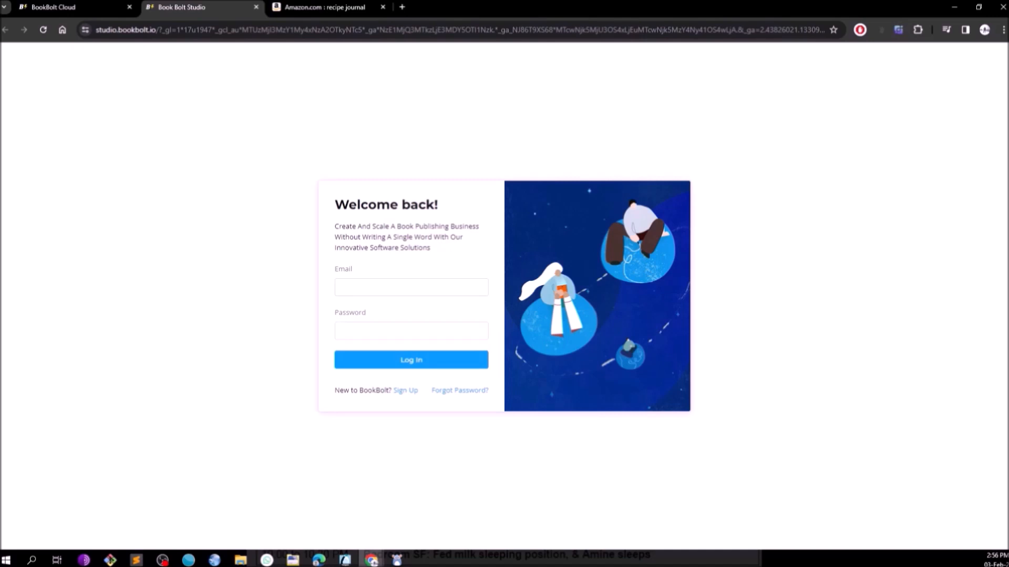
Fill in the account's e-mail and log in to Book Bolt Studio.
{"action": "left_click", "coordinate": [344, 285]}
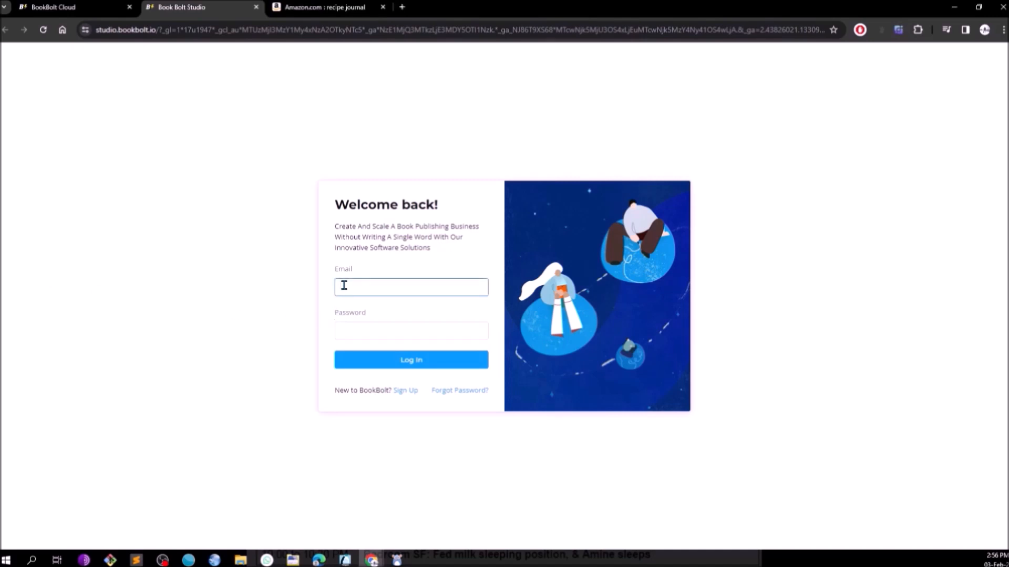
{"action": "type", "text": "s"}
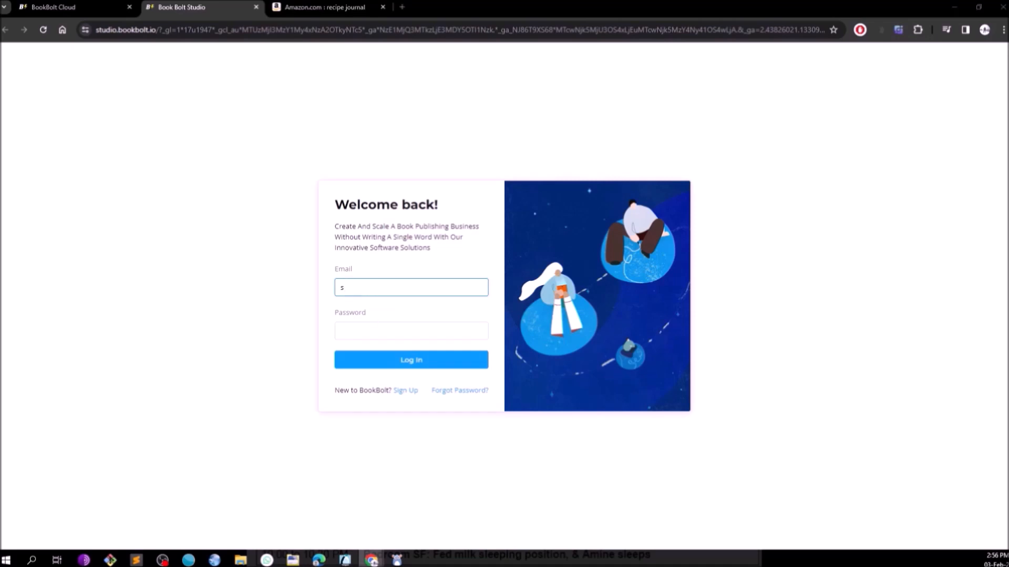
{"action": "key", "text": "alt+Tab"}
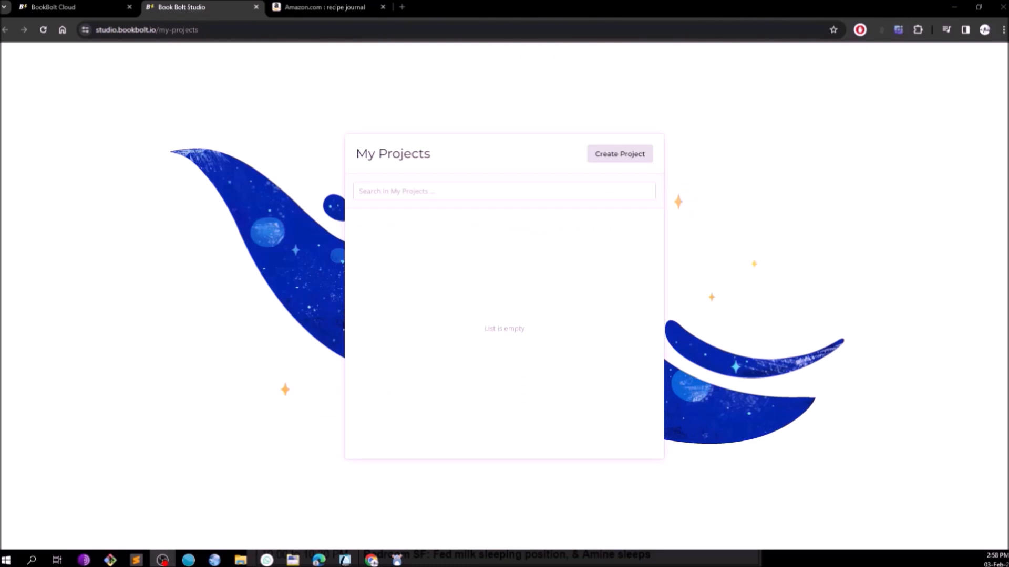
Start a new project of type Paperback: Cover and Interior and name it "Recipe Journal".
{"action": "left_click", "coordinate": [634, 155]}
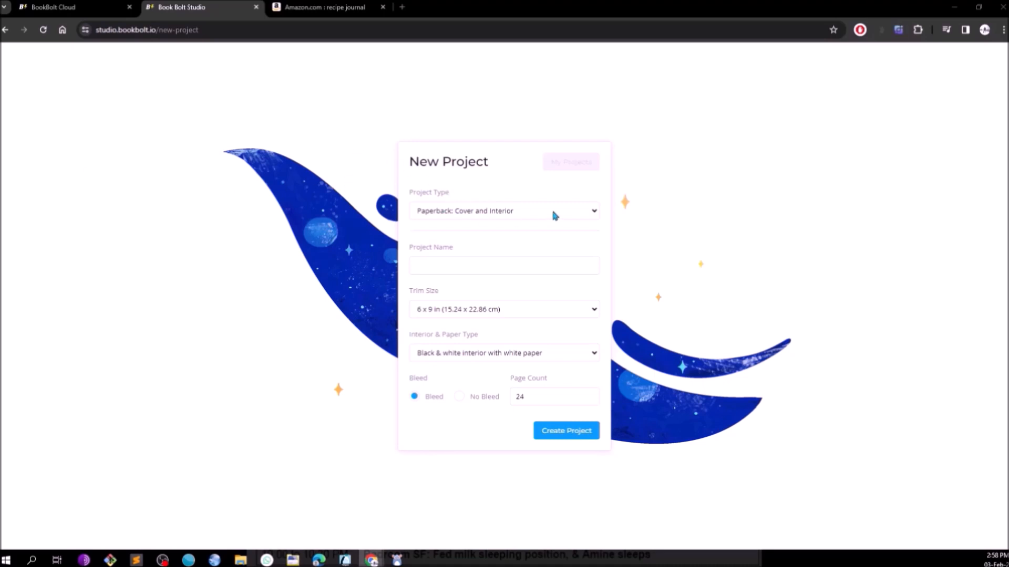
{"action": "left_click", "coordinate": [593, 212]}
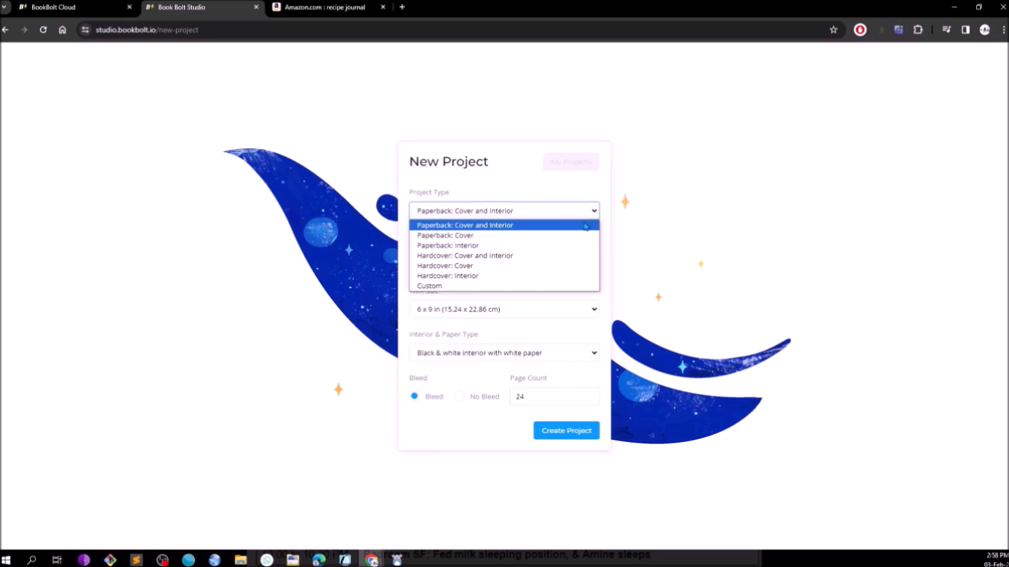
{"action": "left_click", "coordinate": [586, 227]}
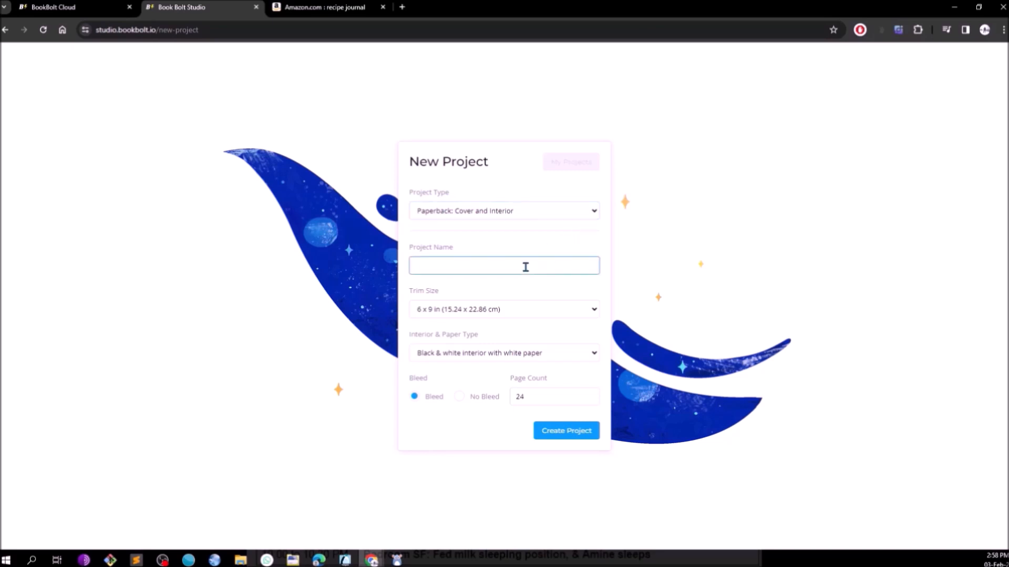
{"action": "type", "text": "Recipe Journal"}
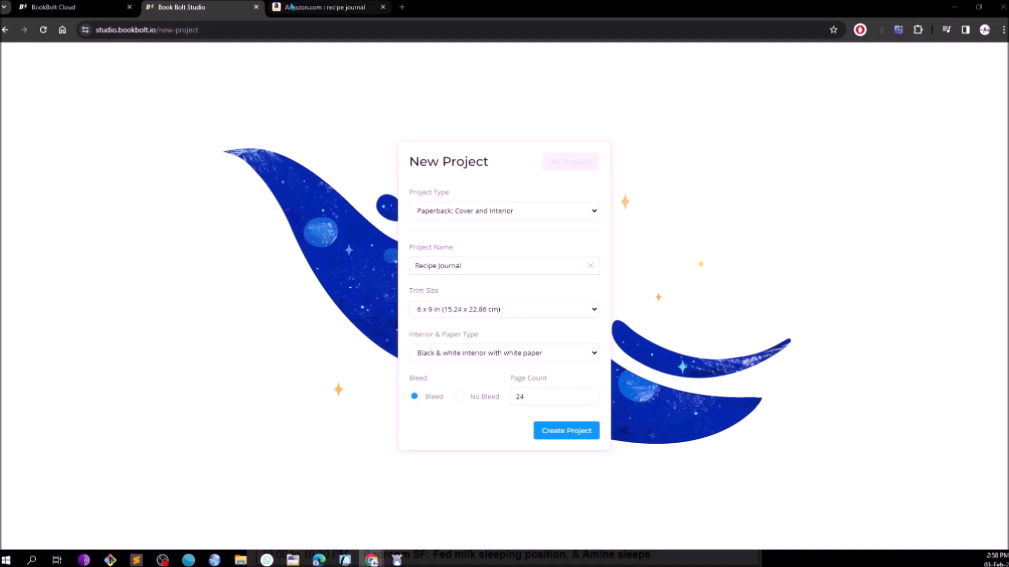
Switch to the Amazon recipe journal results and look over the listed books.
{"action": "left_click", "coordinate": [324, 7]}
{"action": "scroll", "coordinate": [412, 351], "scroll_direction": "down", "scroll_amount": 10}
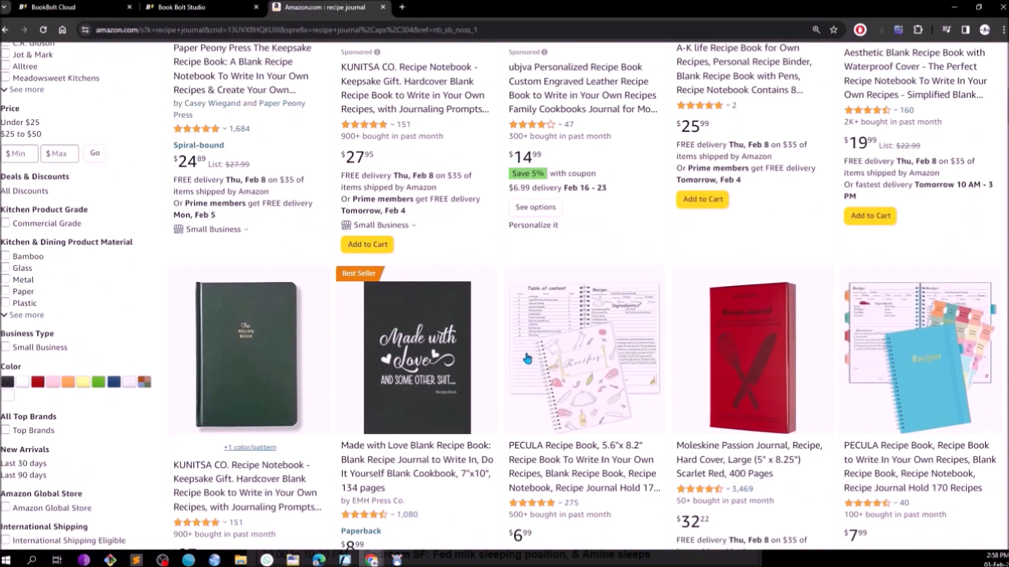
{"action": "scroll", "coordinate": [412, 342], "scroll_direction": "up", "scroll_amount": 3}
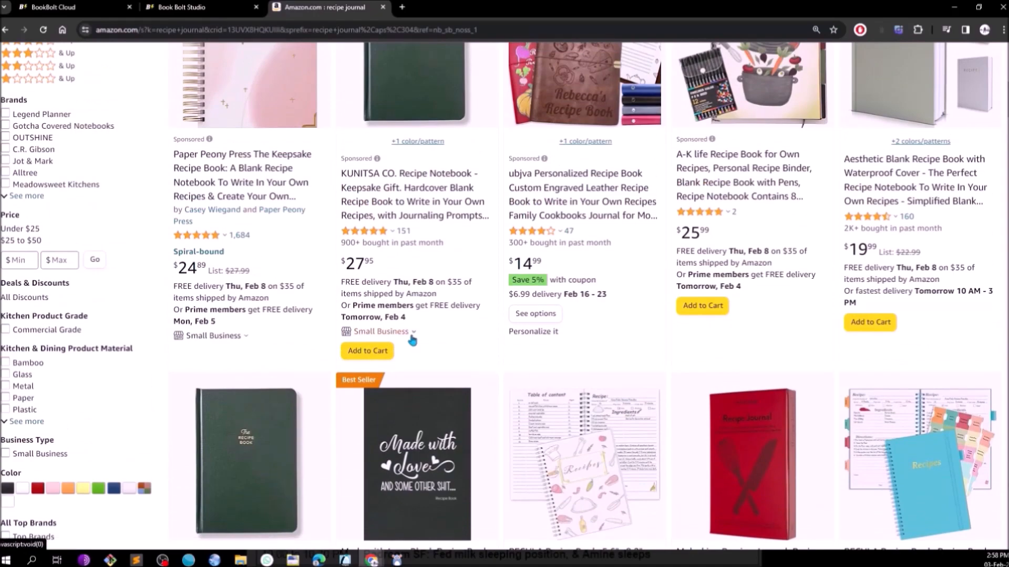
{"action": "scroll", "coordinate": [412, 341], "scroll_direction": "up", "scroll_amount": 5}
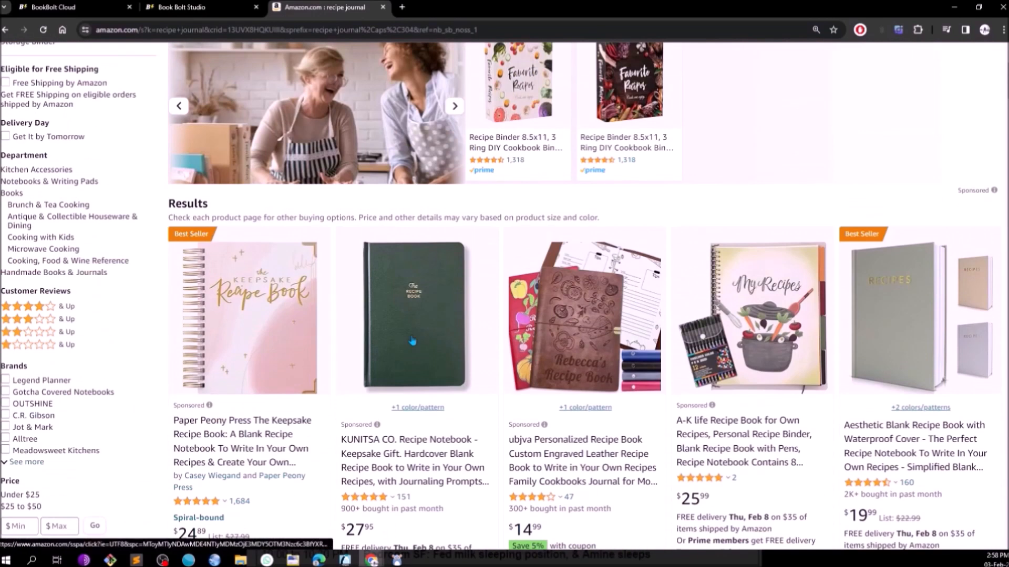
Filter the recipe journal results to 4 stars and up and compare the ratings and prices of the remaining products.
{"action": "left_click", "coordinate": [70, 307]}
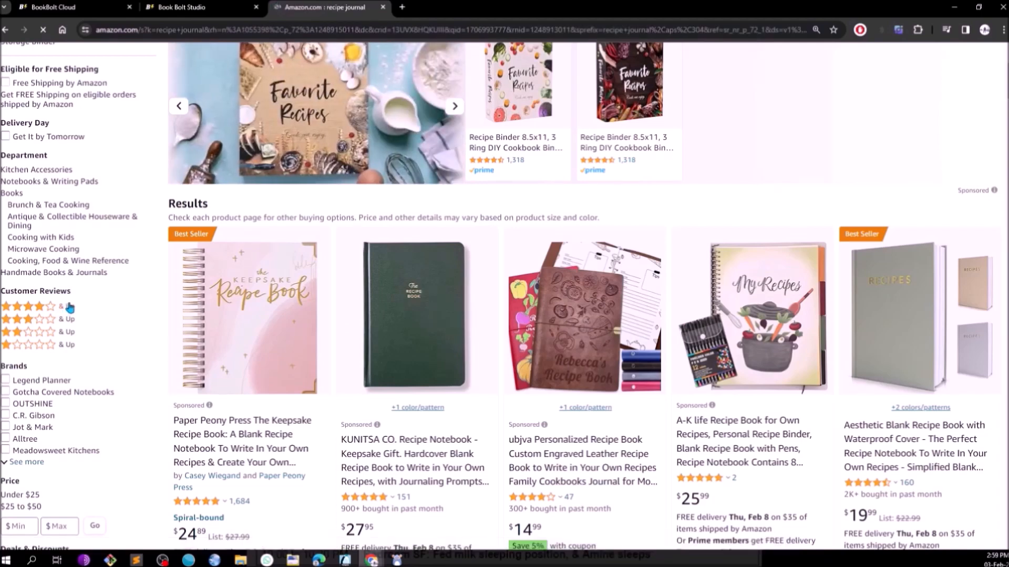
{"action": "scroll", "coordinate": [140, 296], "scroll_direction": "down", "scroll_amount": 5}
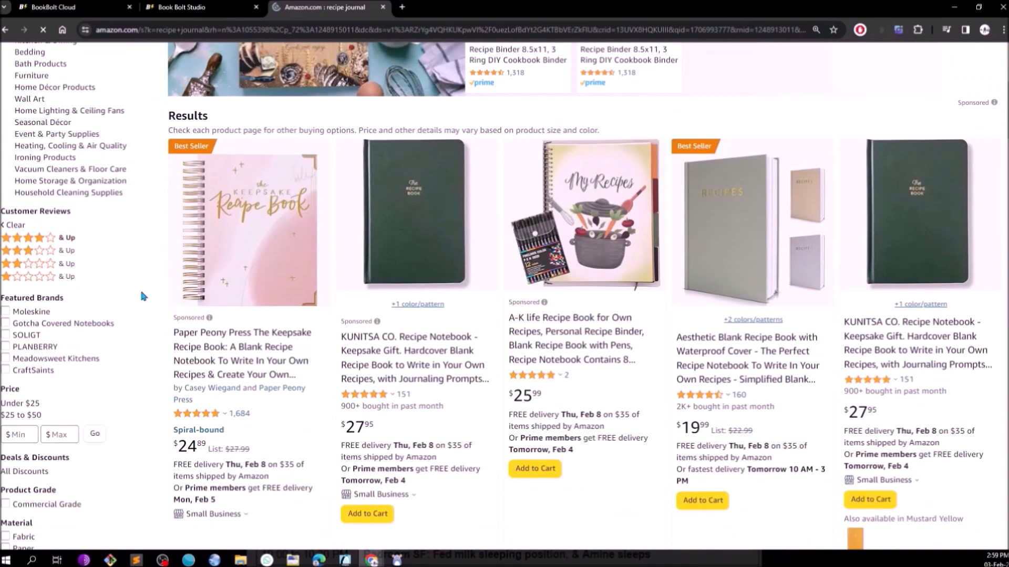
{"action": "scroll", "coordinate": [142, 296], "scroll_direction": "up", "scroll_amount": 4}
{"action": "scroll", "coordinate": [142, 297], "scroll_direction": "down", "scroll_amount": 3}
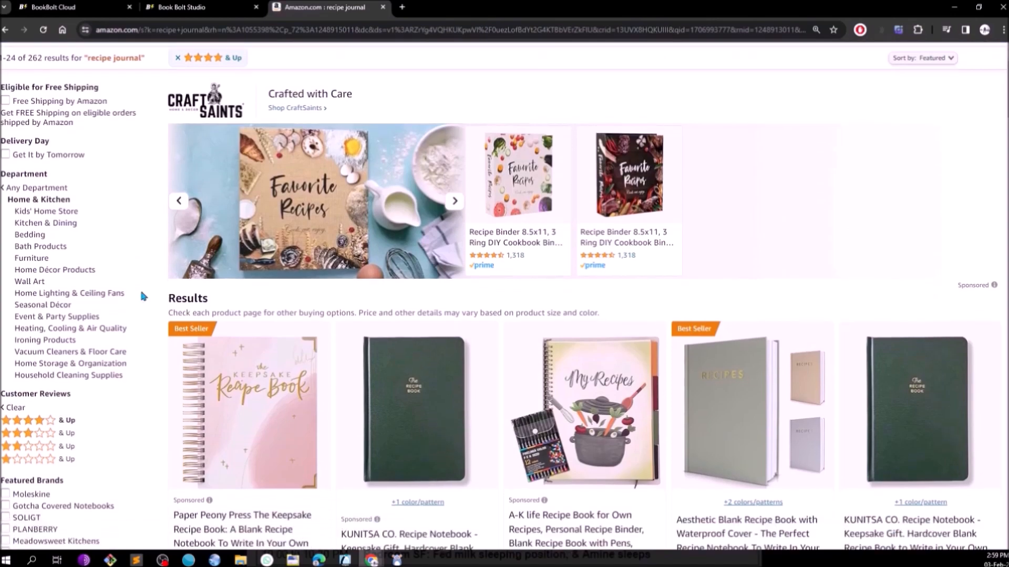
{"action": "scroll", "coordinate": [141, 296], "scroll_direction": "down", "scroll_amount": 3}
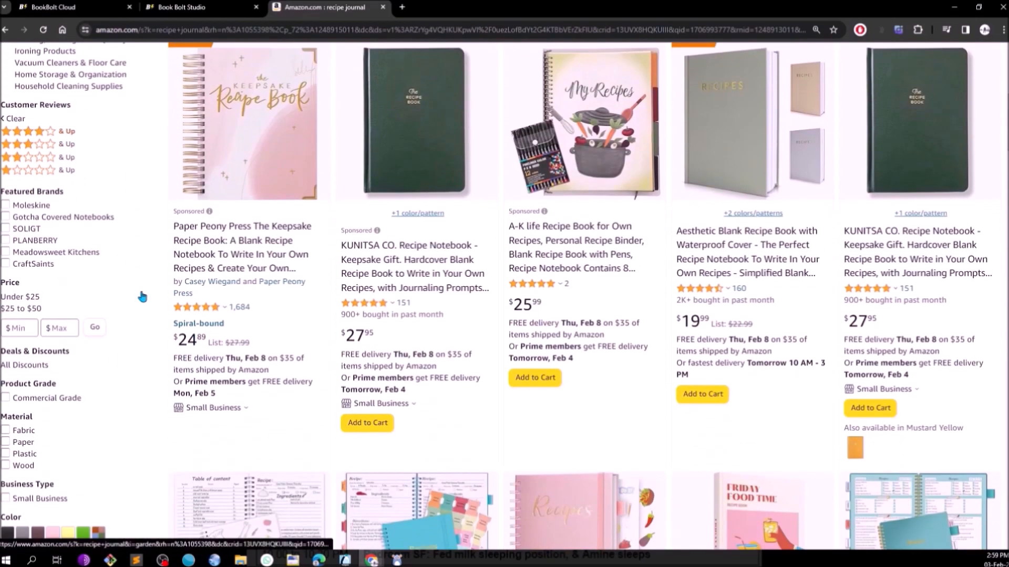
{"action": "scroll", "coordinate": [140, 296], "scroll_direction": "down", "scroll_amount": 6}
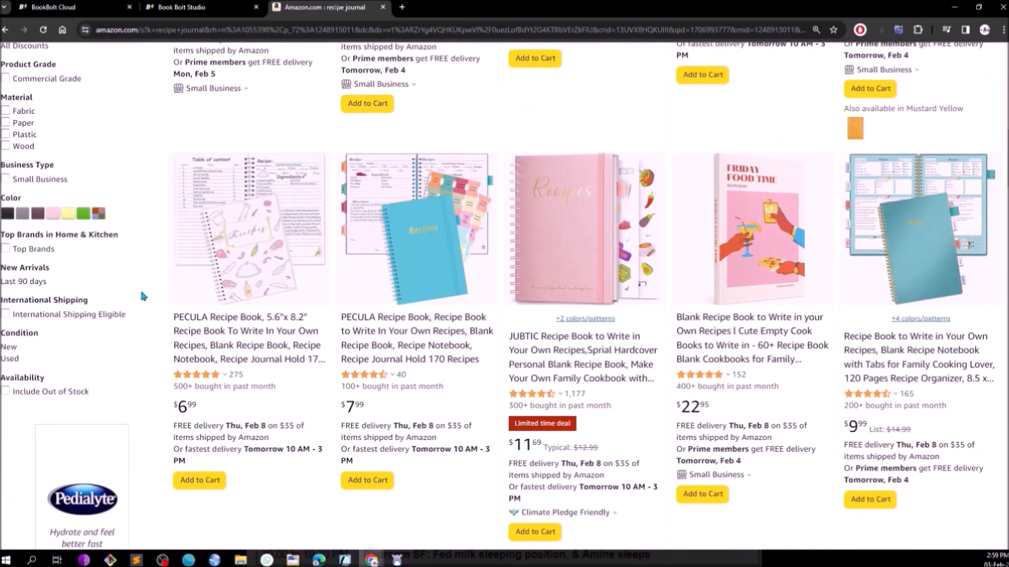
{"action": "scroll", "coordinate": [143, 296], "scroll_direction": "up", "scroll_amount": 7}
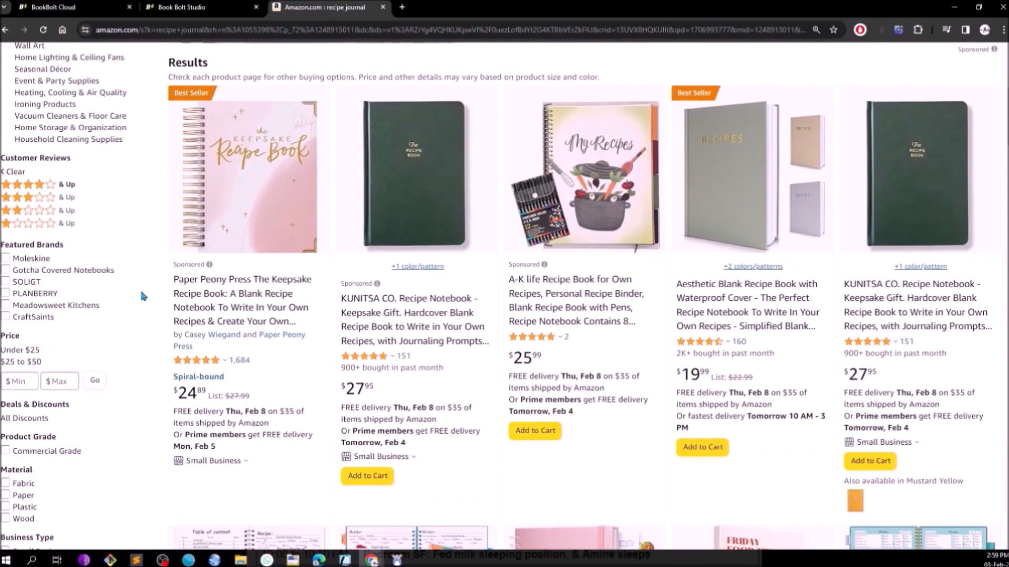
Open the Paper Peony Press Keepsake Recipe Book listing, expand its full description and read the features, dismissing the Honey tip.
{"action": "left_click", "coordinate": [268, 296]}
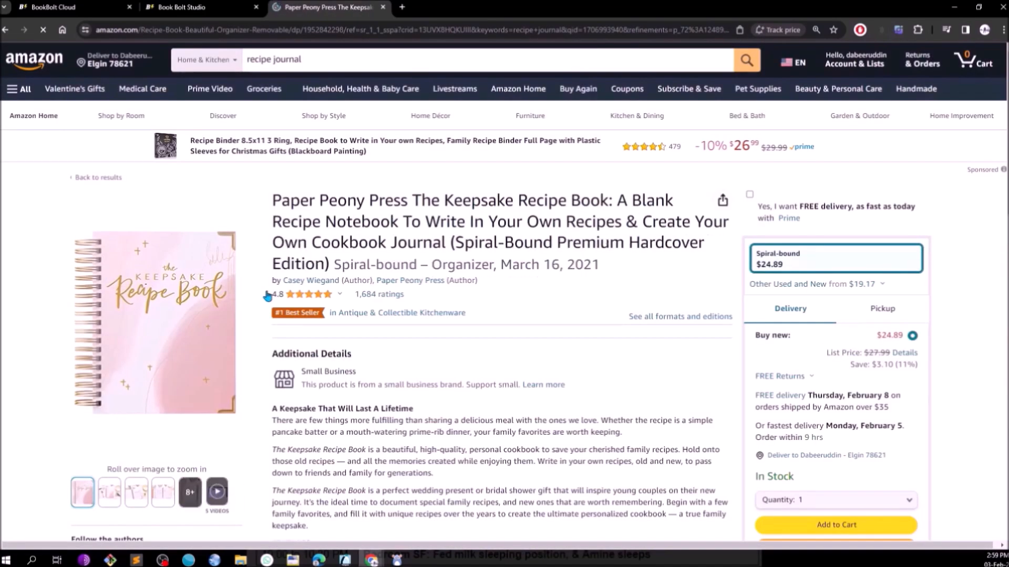
{"action": "scroll", "coordinate": [267, 297], "scroll_direction": "down", "scroll_amount": 1}
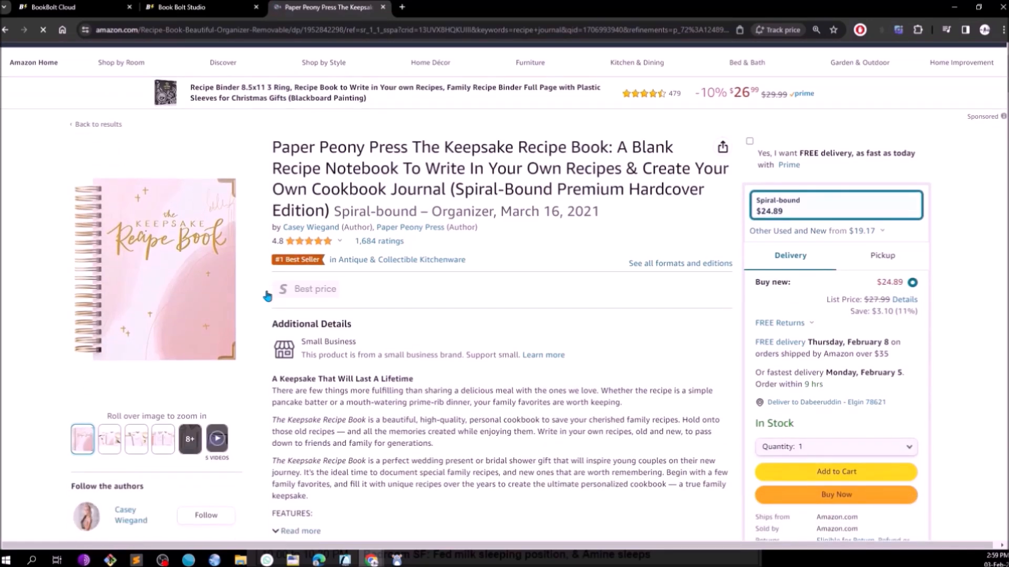
{"action": "scroll", "coordinate": [267, 296], "scroll_direction": "down", "scroll_amount": 3}
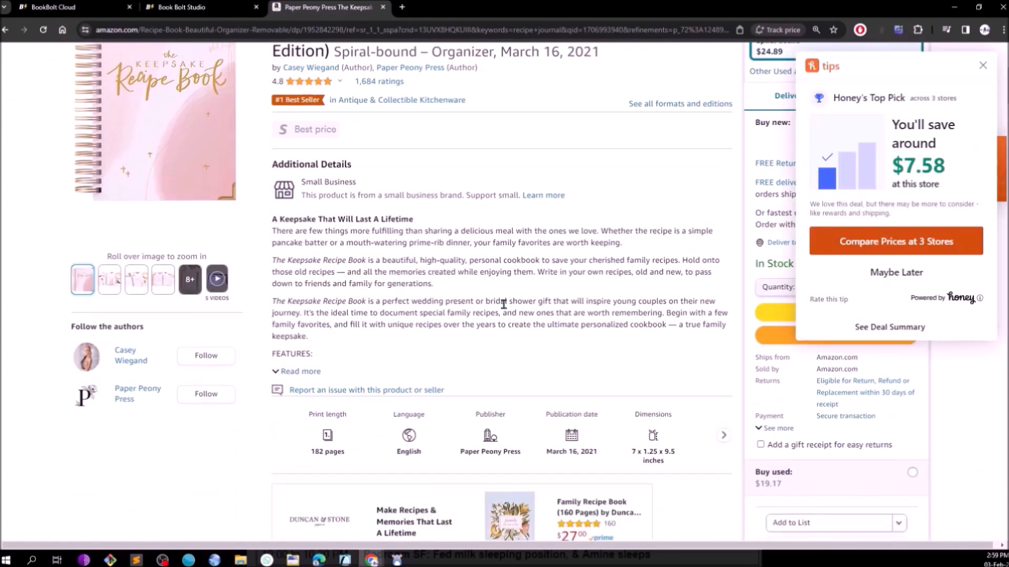
{"action": "scroll", "coordinate": [503, 304], "scroll_direction": "down", "scroll_amount": 2}
{"action": "left_click", "coordinate": [296, 267]}
{"action": "scroll", "coordinate": [427, 270], "scroll_direction": "down", "scroll_amount": 2}
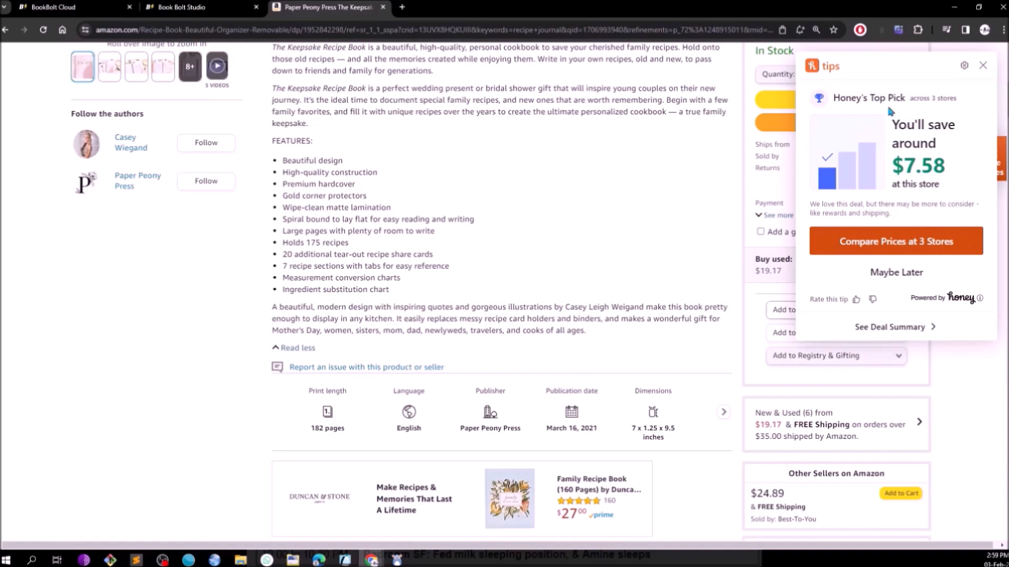
{"action": "left_click", "coordinate": [983, 65]}
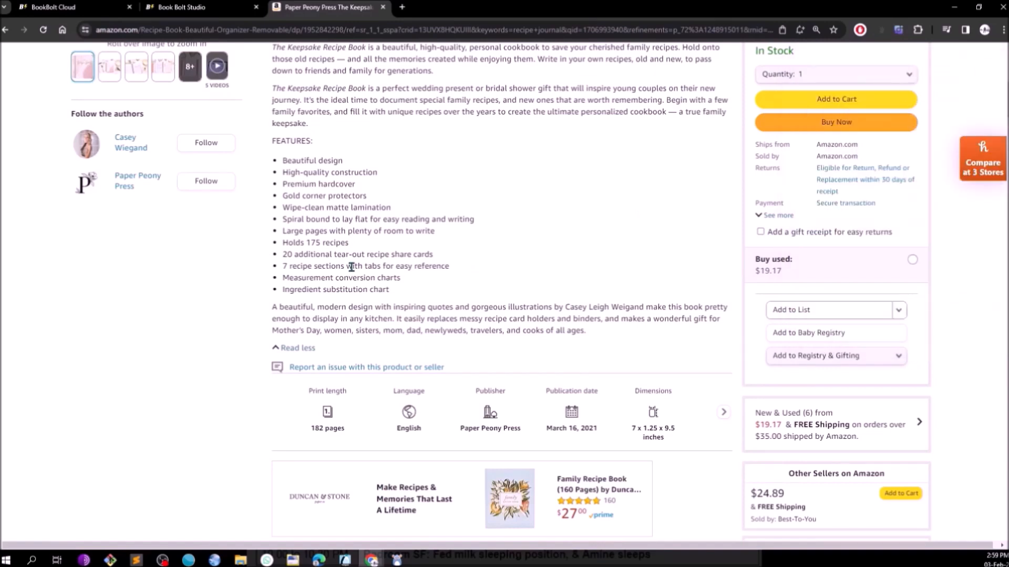
{"action": "scroll", "coordinate": [322, 289], "scroll_direction": "down", "scroll_amount": 1}
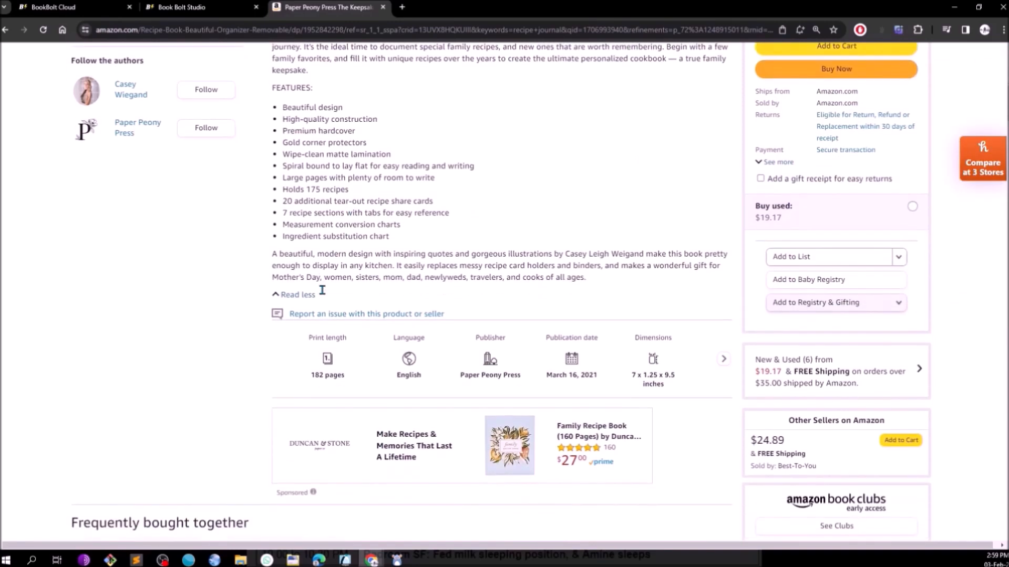
Find the Keepsake Recipe Book's size in the publisher's product comparison table and highlight it.
{"action": "scroll", "coordinate": [322, 290], "scroll_direction": "down", "scroll_amount": 20}
{"action": "scroll", "coordinate": [322, 292], "scroll_direction": "down", "scroll_amount": 1}
{"action": "scroll", "coordinate": [322, 290], "scroll_direction": "down", "scroll_amount": 6}
{"action": "scroll", "coordinate": [322, 290], "scroll_direction": "down", "scroll_amount": 6}
{"action": "scroll", "coordinate": [324, 292], "scroll_direction": "up", "scroll_amount": 2}
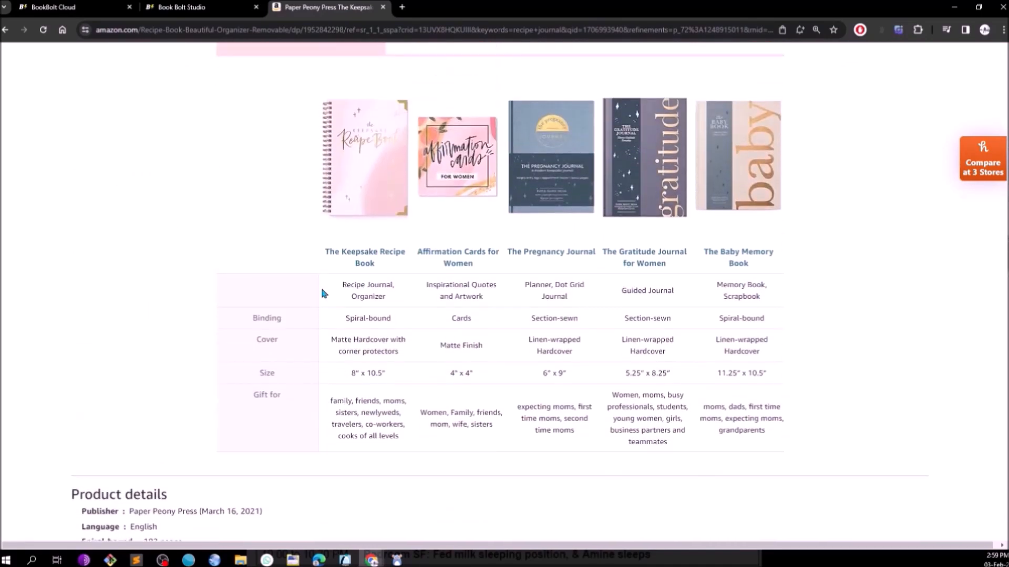
{"action": "left_click_drag", "start_coordinate": [351, 373], "coordinate": [392, 375]}
Return to the new project form in Book Bolt Studio and set the trim size to 7 x 10 in (17.78 x 25.4 cm).
{"action": "left_click", "coordinate": [226, 7]}
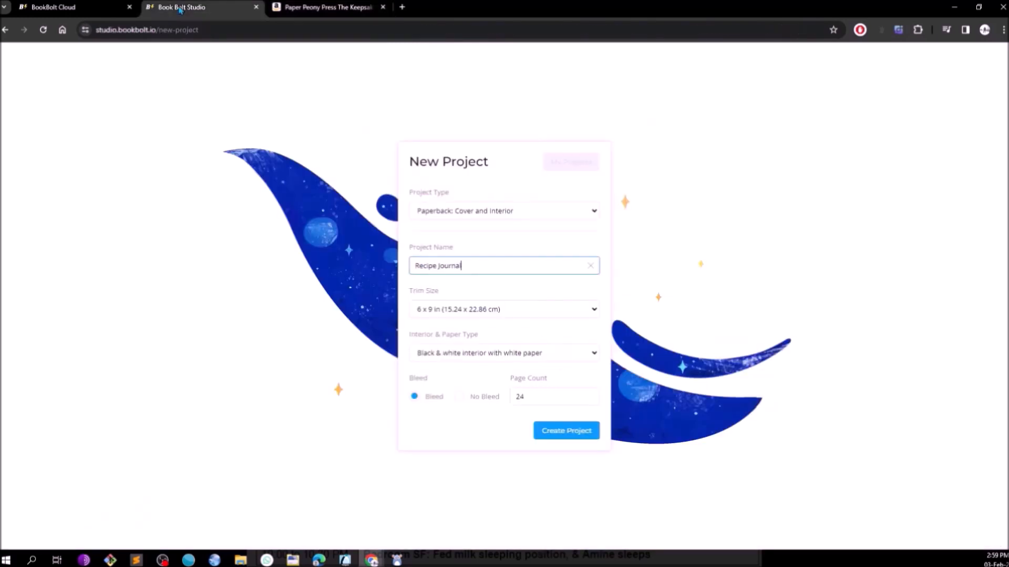
{"action": "left_click", "coordinate": [535, 315]}
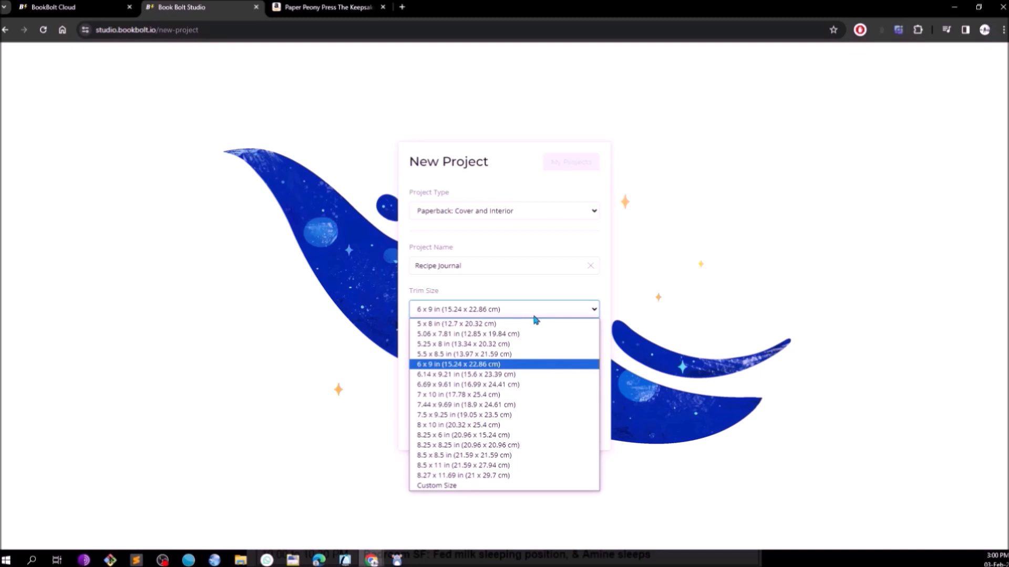
{"action": "left_click", "coordinate": [516, 395]}
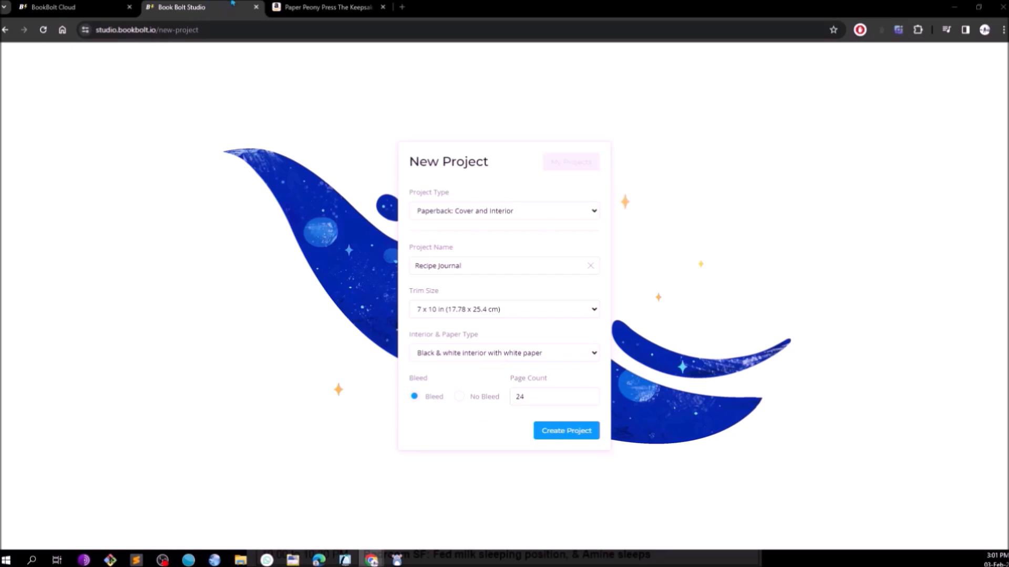
Review the Keepsake Recipe Book's details on Amazon once more and return to the new project form in Book Bolt Studio.
{"action": "left_click", "coordinate": [303, 10]}
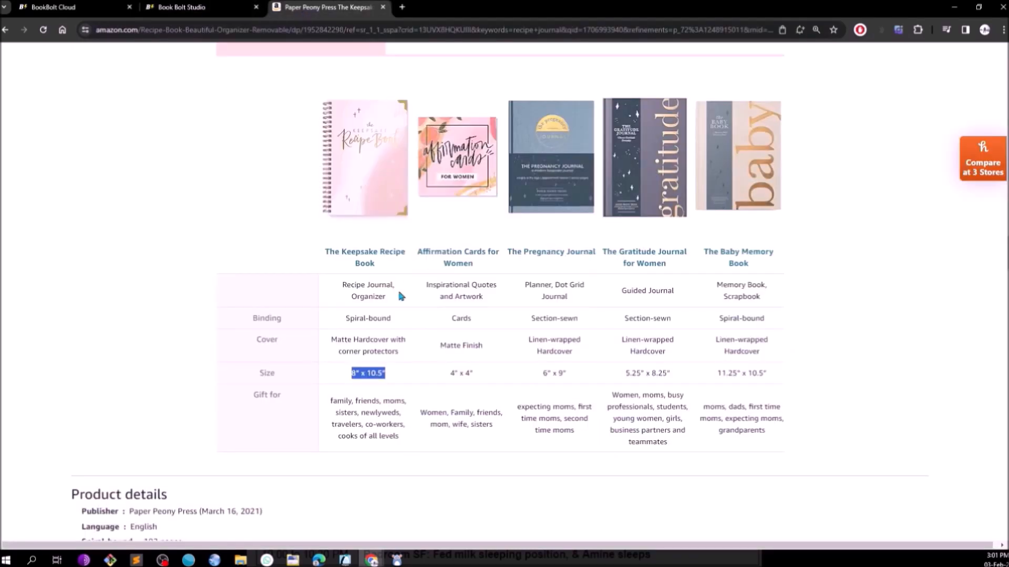
{"action": "scroll", "coordinate": [399, 293], "scroll_direction": "up", "scroll_amount": 6}
{"action": "scroll", "coordinate": [399, 295], "scroll_direction": "down", "scroll_amount": 4}
{"action": "scroll", "coordinate": [397, 287], "scroll_direction": "down", "scroll_amount": 3}
{"action": "left_click", "coordinate": [183, 7]}
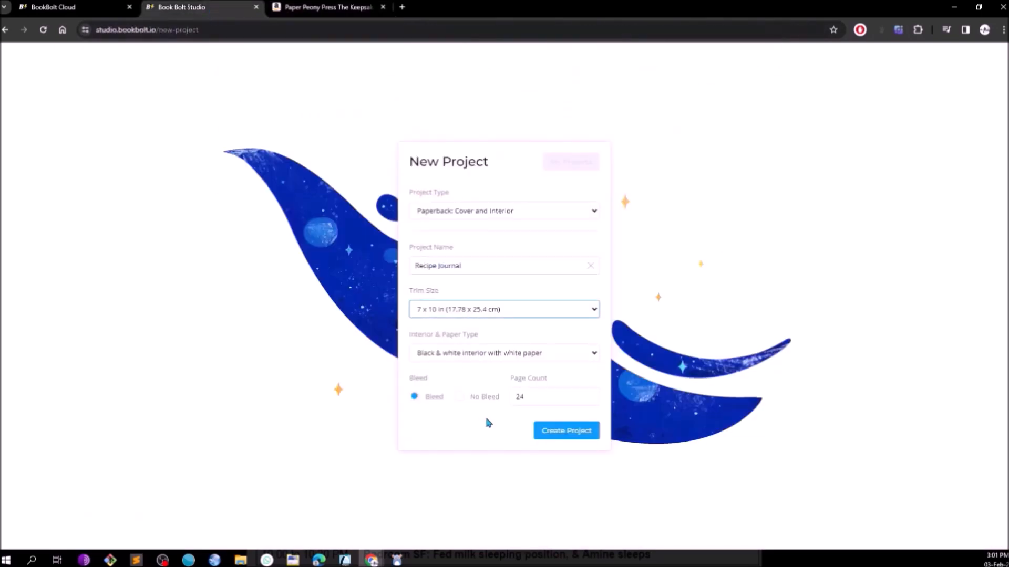
Look up the Keepsake Recipe Book's page count in its Amazon product details for the new project's page count.
{"action": "left_click", "coordinate": [523, 396]}
{"action": "double_click", "coordinate": [518, 397]}
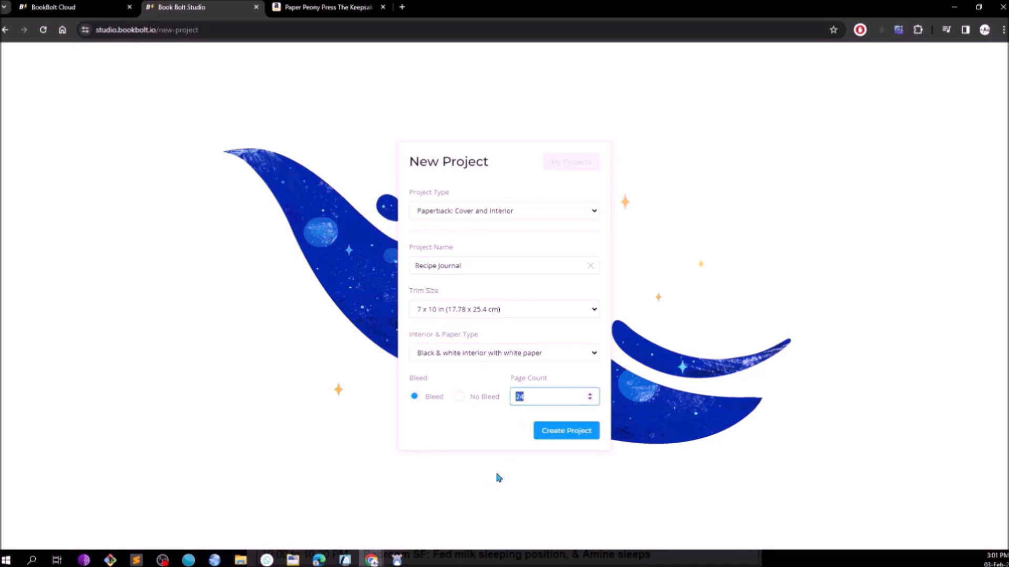
{"action": "left_click", "coordinate": [283, 8]}
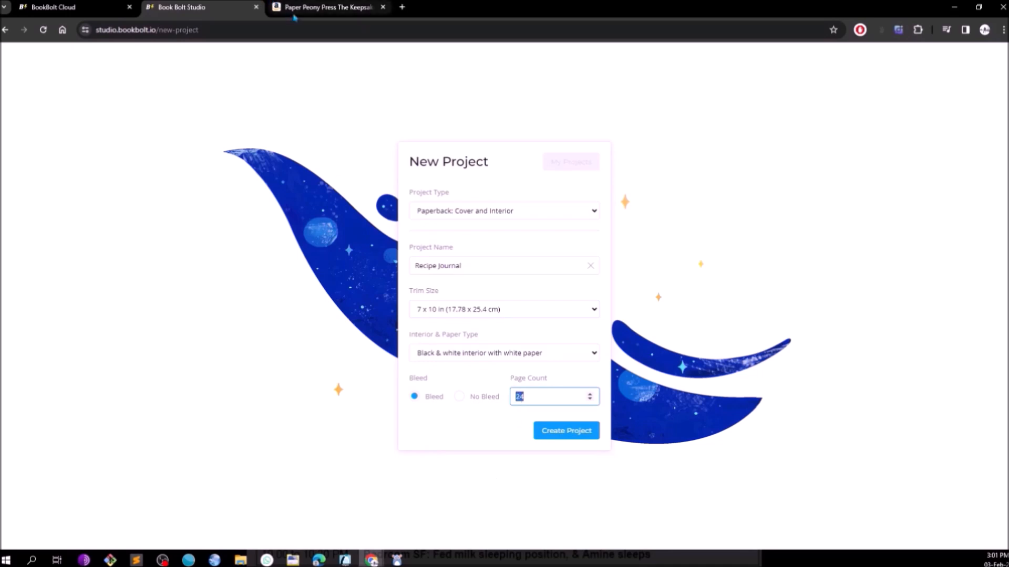
{"action": "scroll", "coordinate": [362, 373], "scroll_direction": "up", "scroll_amount": 5}
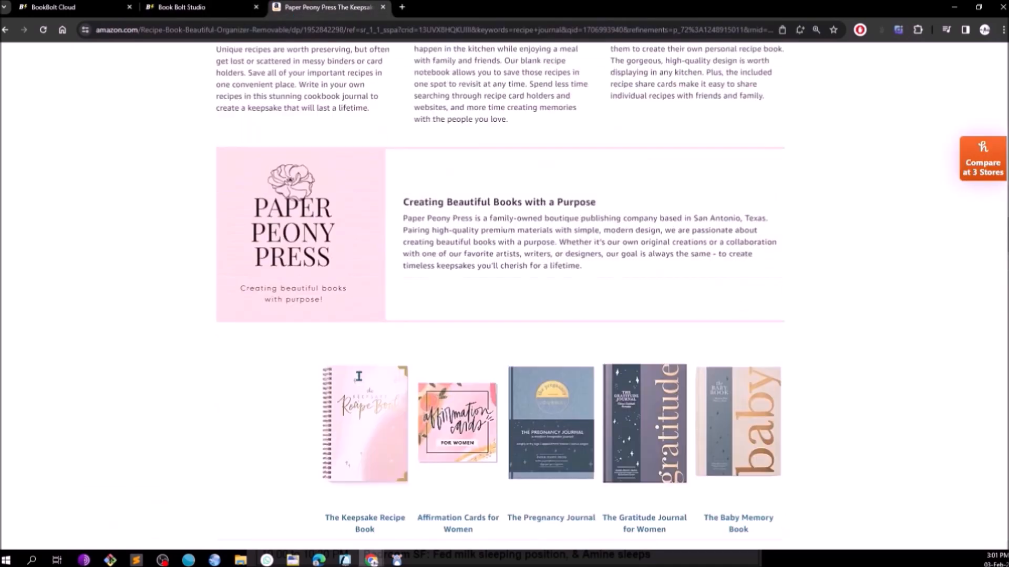
{"action": "scroll", "coordinate": [359, 380], "scroll_direction": "up", "scroll_amount": 12}
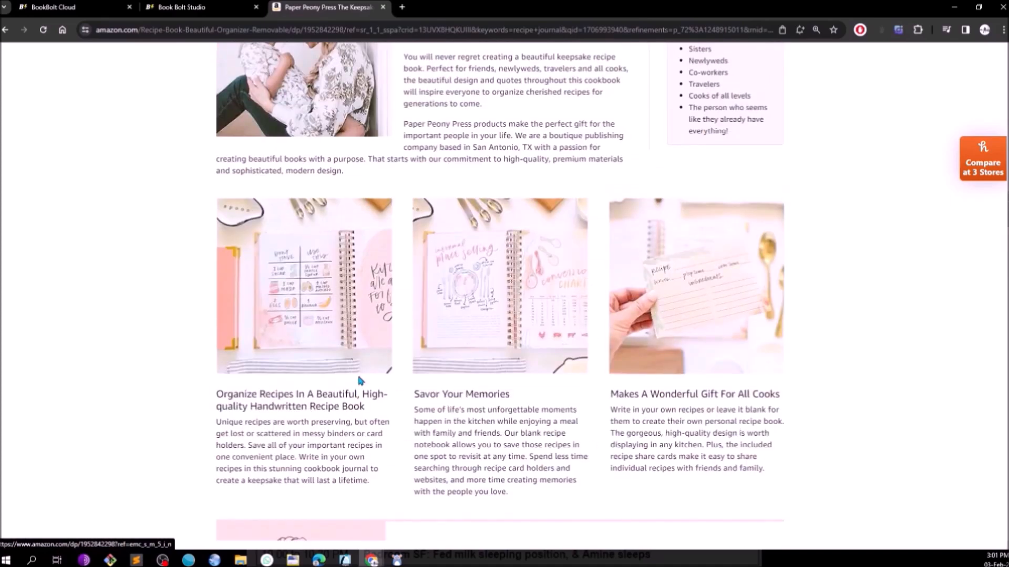
{"action": "scroll", "coordinate": [359, 381], "scroll_direction": "down", "scroll_amount": 15}
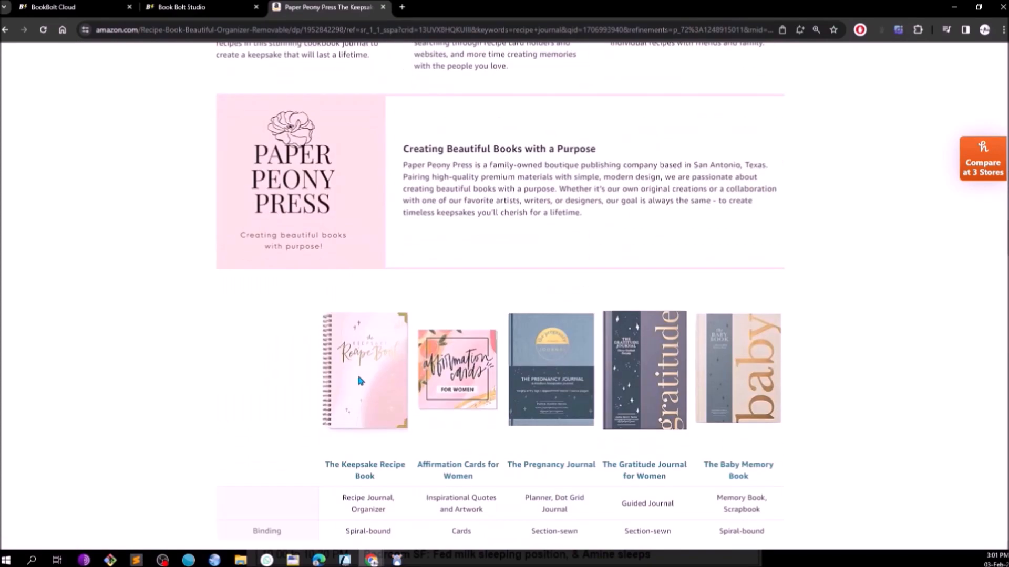
{"action": "triple_click", "coordinate": [358, 374]}
{"action": "scroll", "coordinate": [360, 381], "scroll_direction": "down", "scroll_amount": 5}
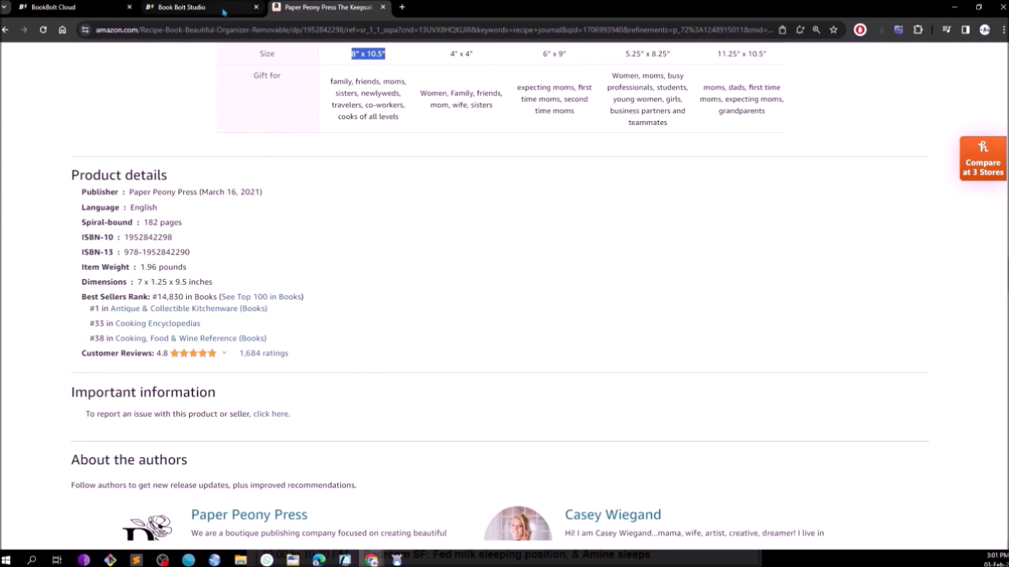
{"action": "mouse_move", "coordinate": [224, 12]}
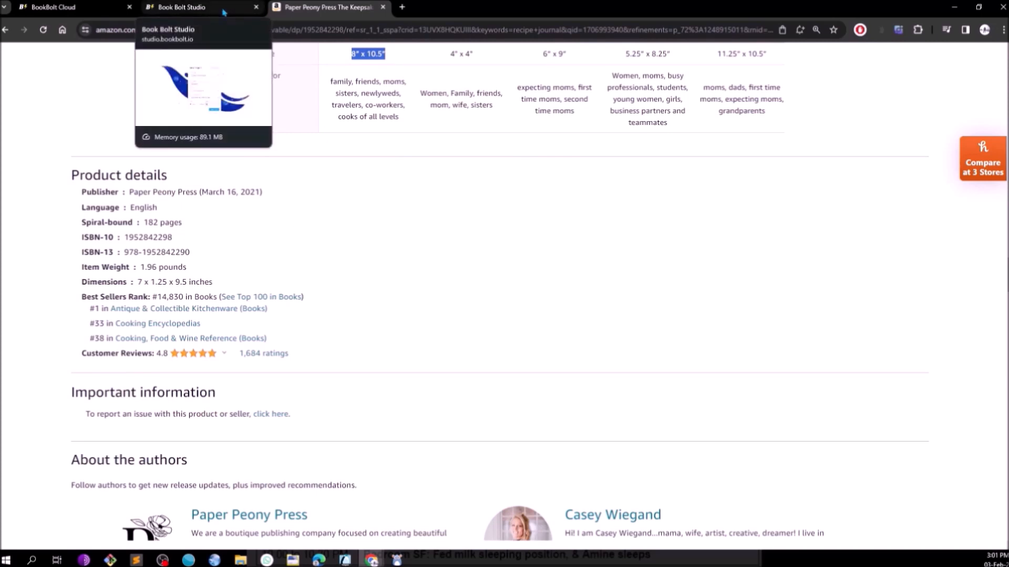
Return to Book Bolt Studio, set the page count to 182 and create the project.
{"action": "left_click", "coordinate": [224, 12]}
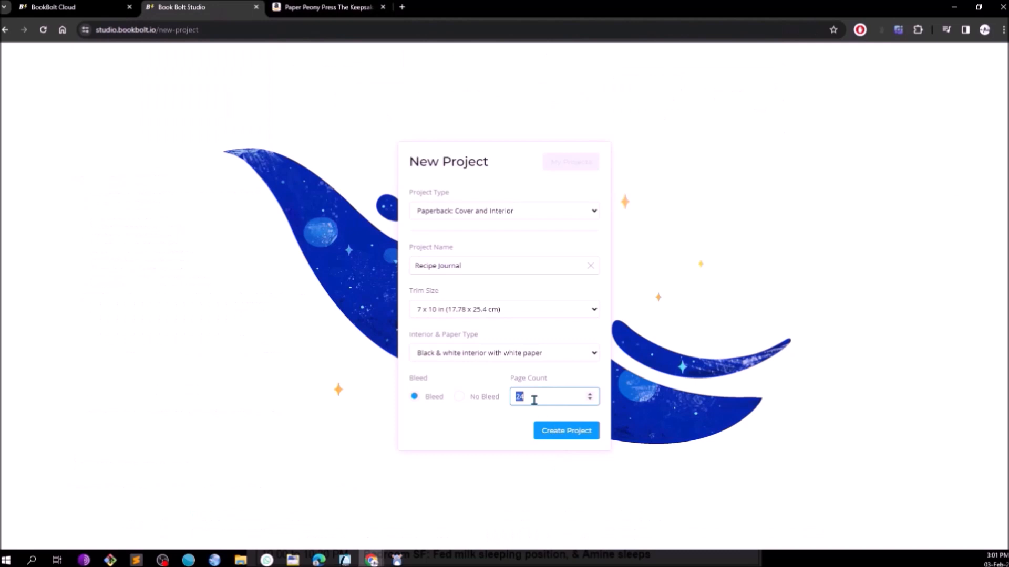
{"action": "type", "text": "182"}
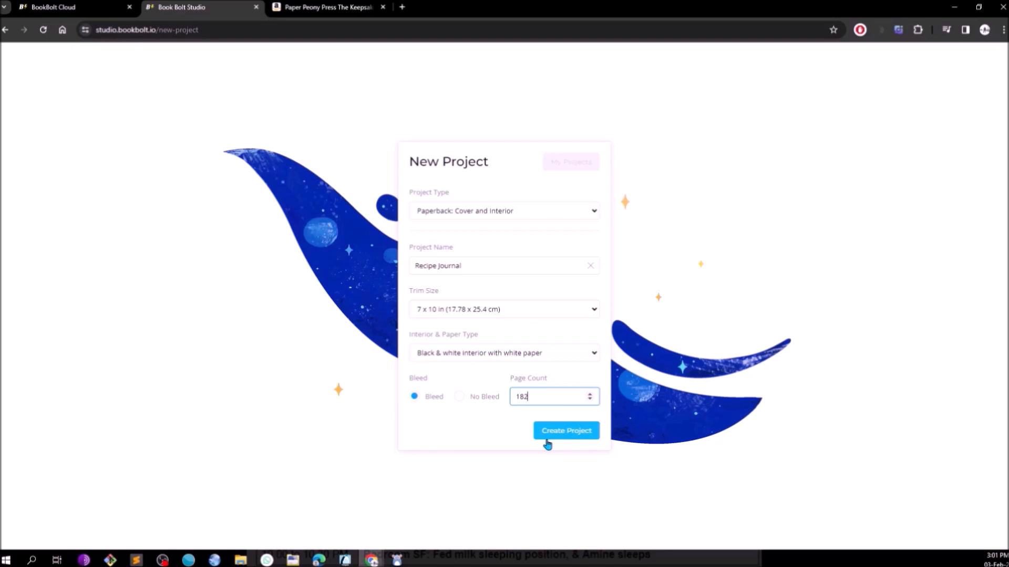
{"action": "left_click", "coordinate": [546, 443]}
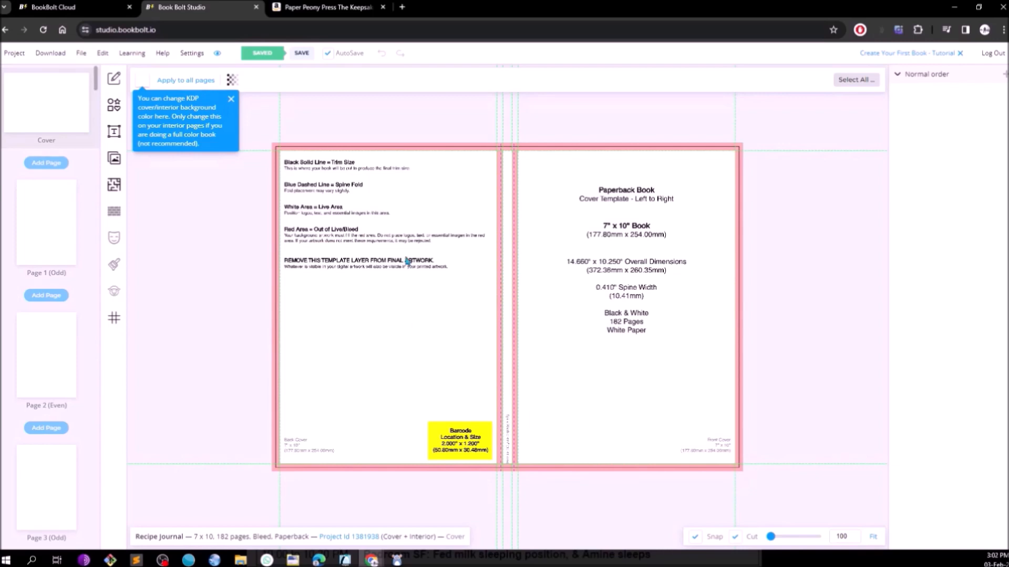
Dismiss the background color tip and hide the cover template.
{"action": "left_click", "coordinate": [231, 101]}
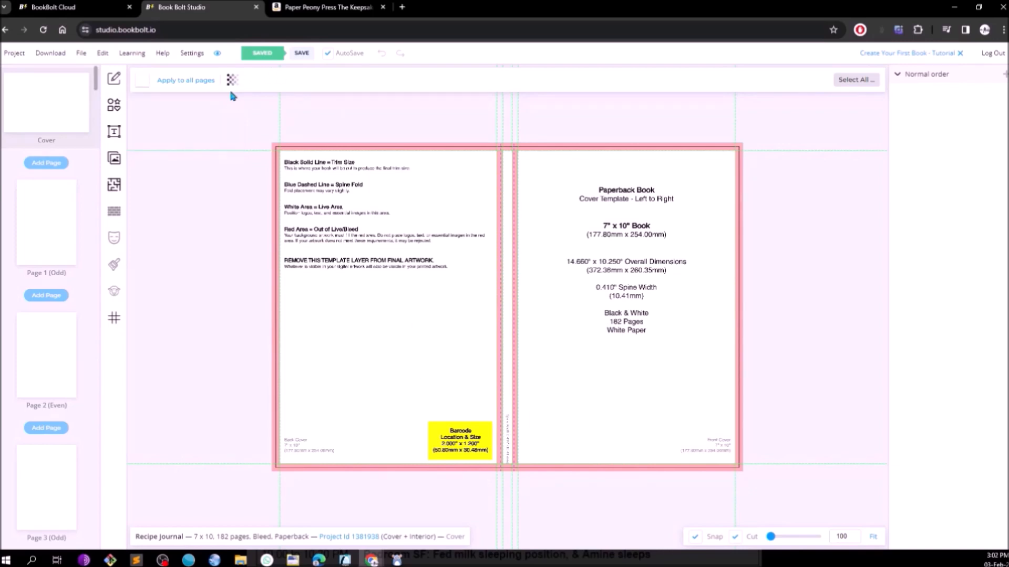
{"action": "left_click", "coordinate": [231, 82]}
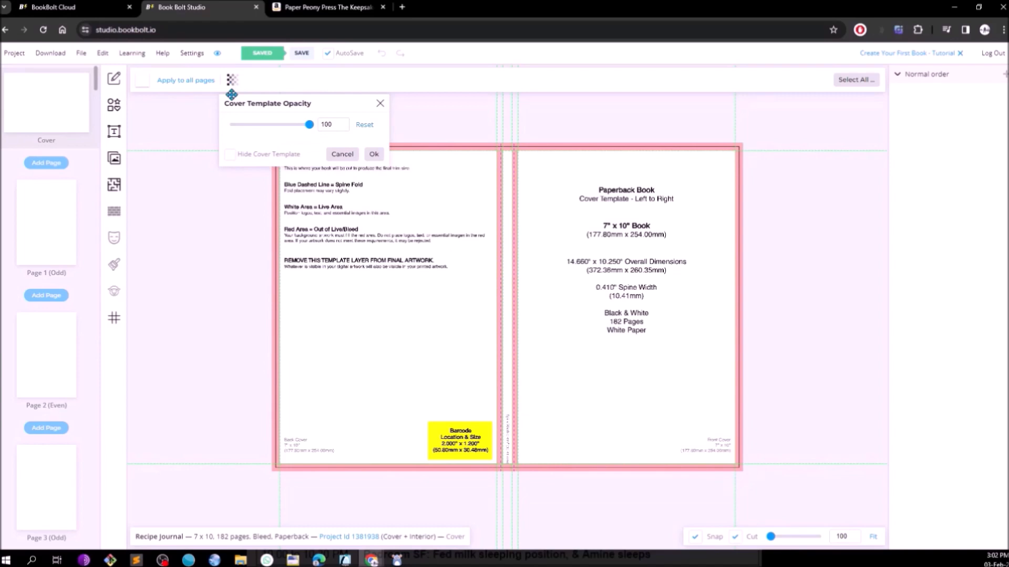
{"action": "left_click", "coordinate": [234, 155]}
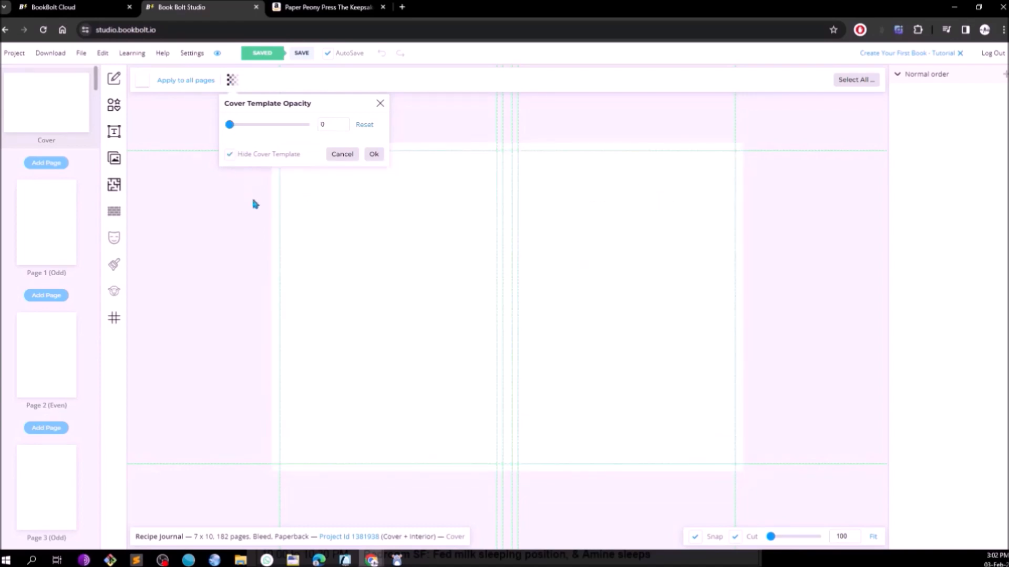
{"action": "left_click", "coordinate": [373, 154]}
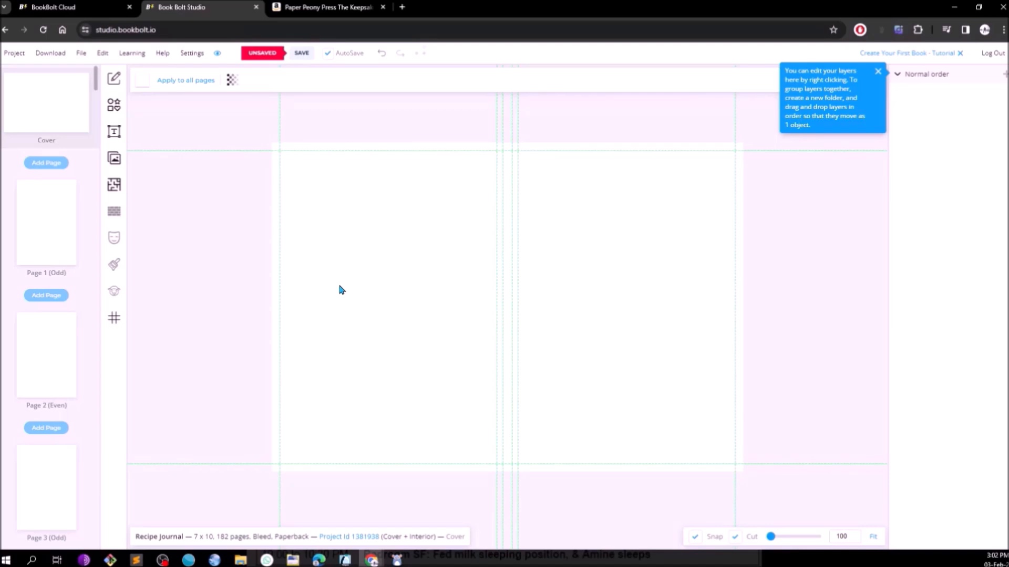
Browse Pixabay's Food images and add the purple and blue frosted cupcake photo to the cover.
{"action": "left_click", "coordinate": [114, 159]}
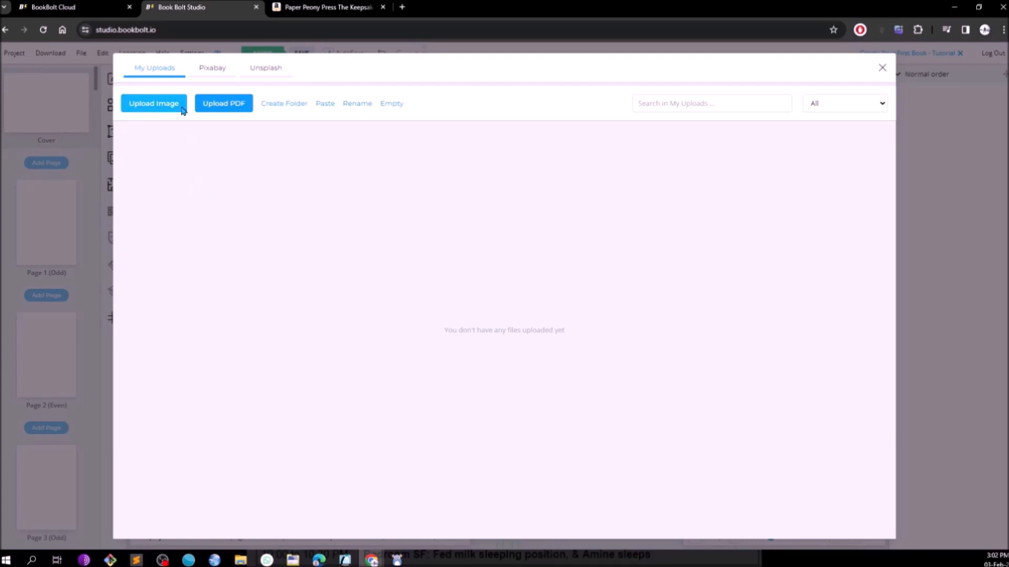
{"action": "left_click", "coordinate": [208, 70]}
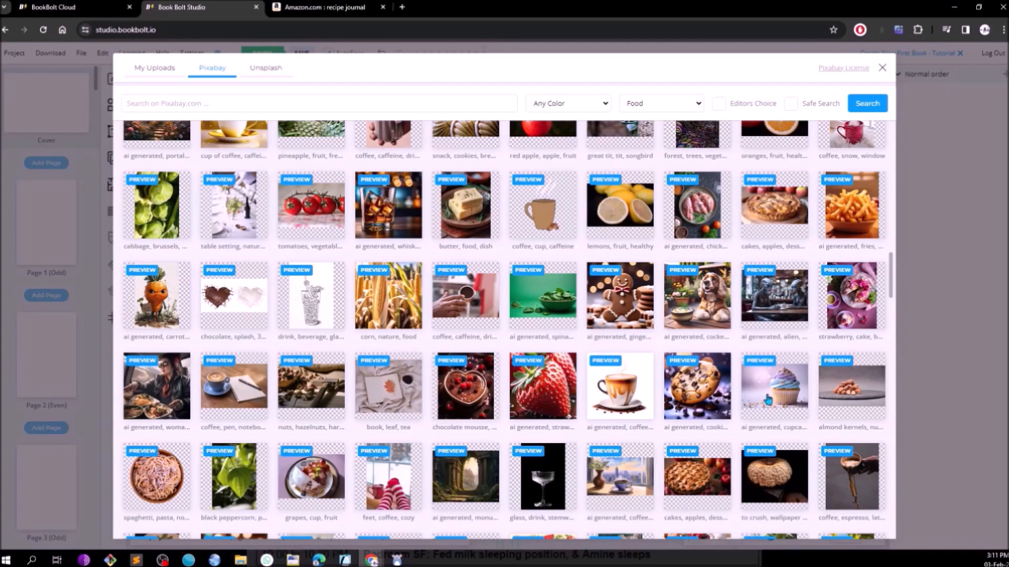
{"action": "scroll", "coordinate": [609, 328], "scroll_direction": "up", "scroll_amount": 8}
{"action": "scroll", "coordinate": [609, 329], "scroll_direction": "down", "scroll_amount": 10}
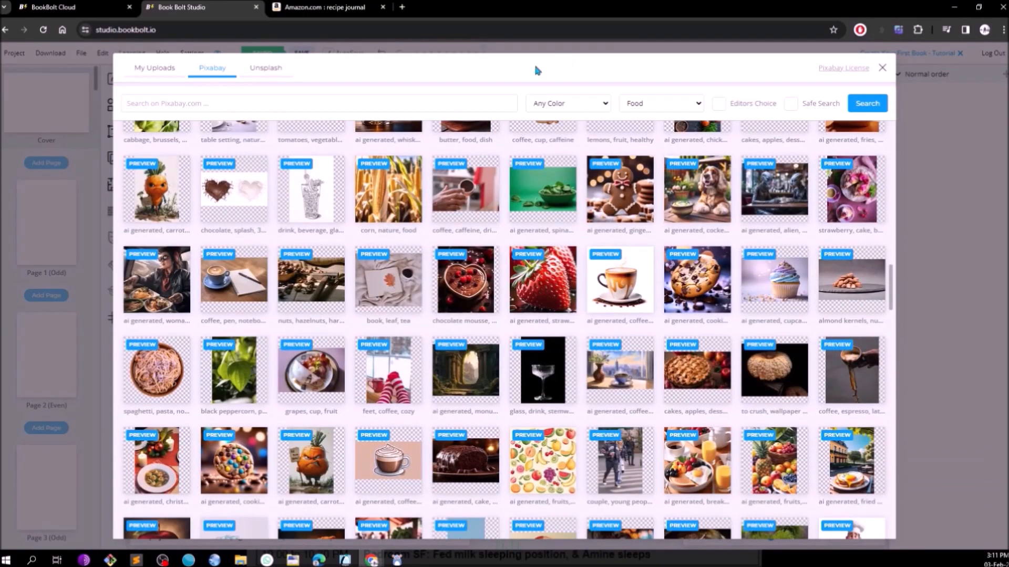
{"action": "left_click", "coordinate": [772, 273]}
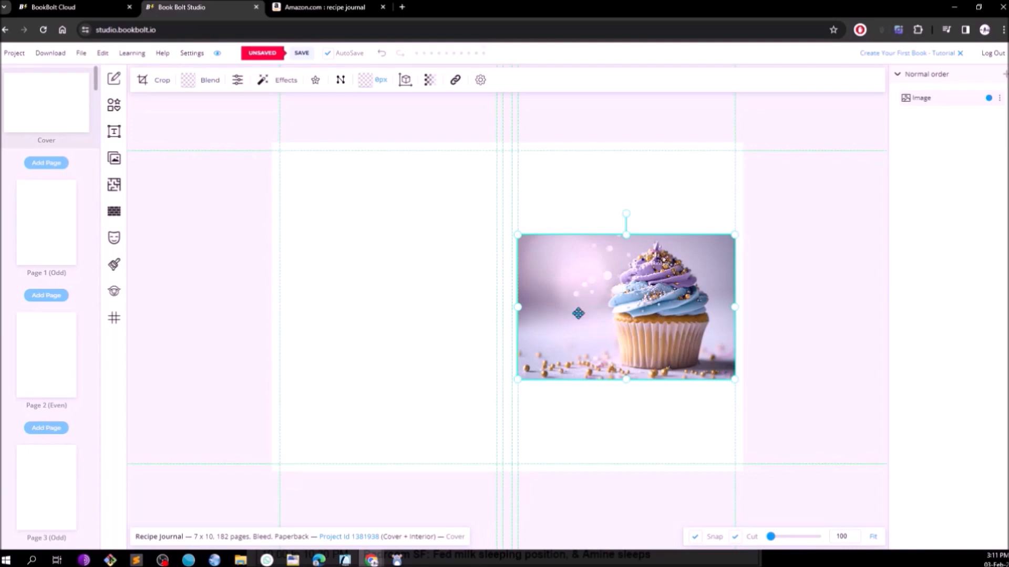
Enlarge and position the cupcake photo to fill the whole cover, with the cupcake on the front.
{"action": "left_click_drag", "start_coordinate": [578, 313], "coordinate": [589, 399]}
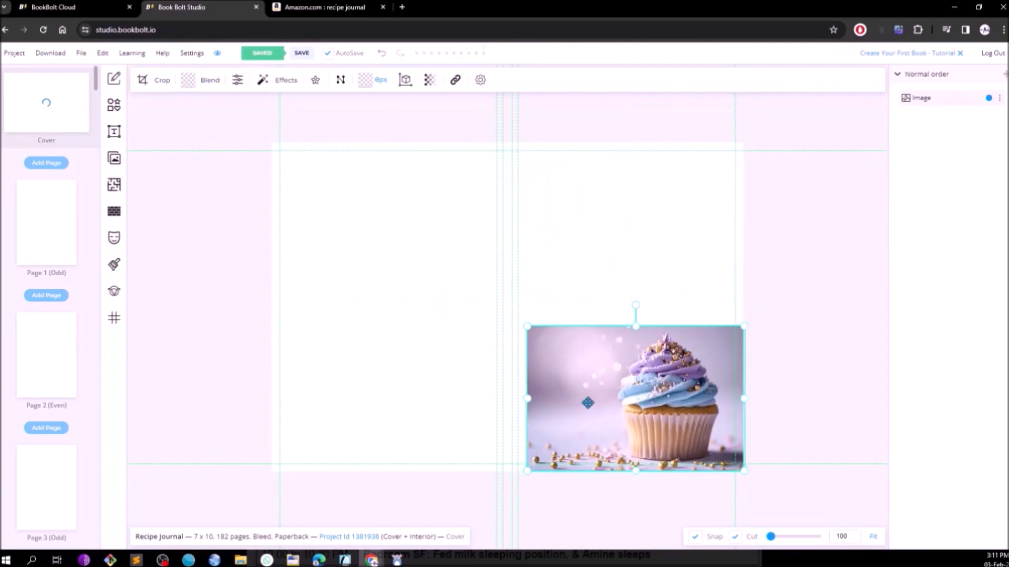
{"action": "left_click_drag", "start_coordinate": [527, 326], "coordinate": [236, 132]}
{"action": "left_click_drag", "start_coordinate": [576, 241], "coordinate": [633, 247]}
{"action": "left_click_drag", "start_coordinate": [294, 138], "coordinate": [280, 124]}
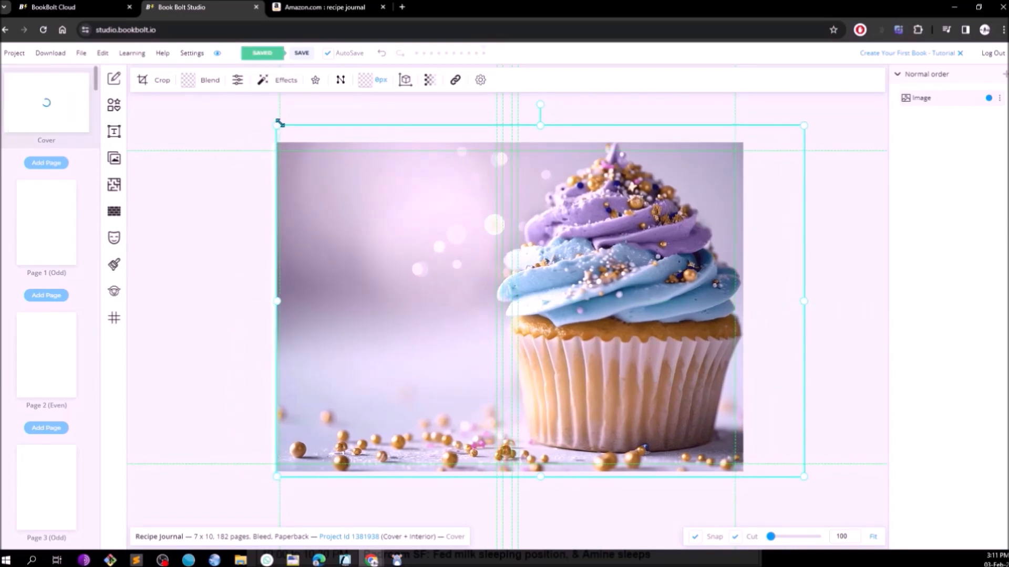
{"action": "mouse_move", "coordinate": [280, 127]}
{"action": "left_mouse_down"}
{"action": "mouse_move", "coordinate": [288, 131]}
{"action": "mouse_move", "coordinate": [271, 123]}
{"action": "left_mouse_up"}
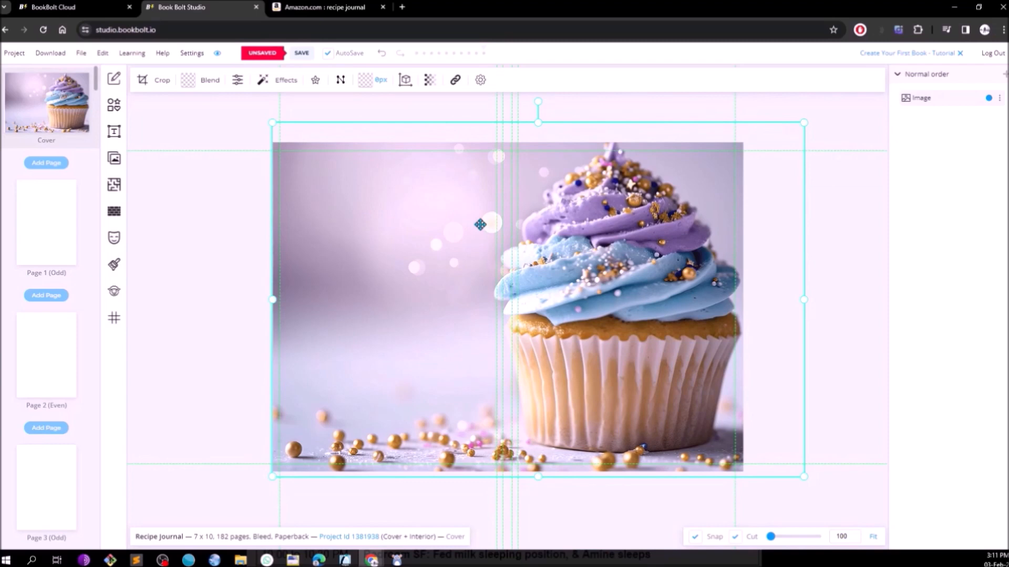
{"action": "left_click_drag", "start_coordinate": [491, 243], "coordinate": [492, 248]}
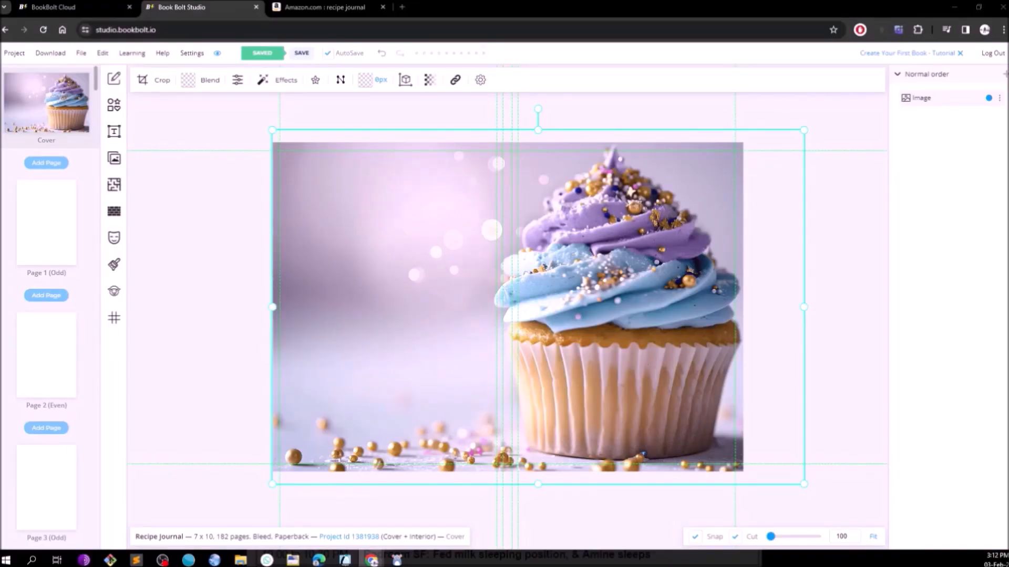
Add a heading to the cover that reads "Pen Your Flavor".
{"action": "left_click", "coordinate": [114, 132]}
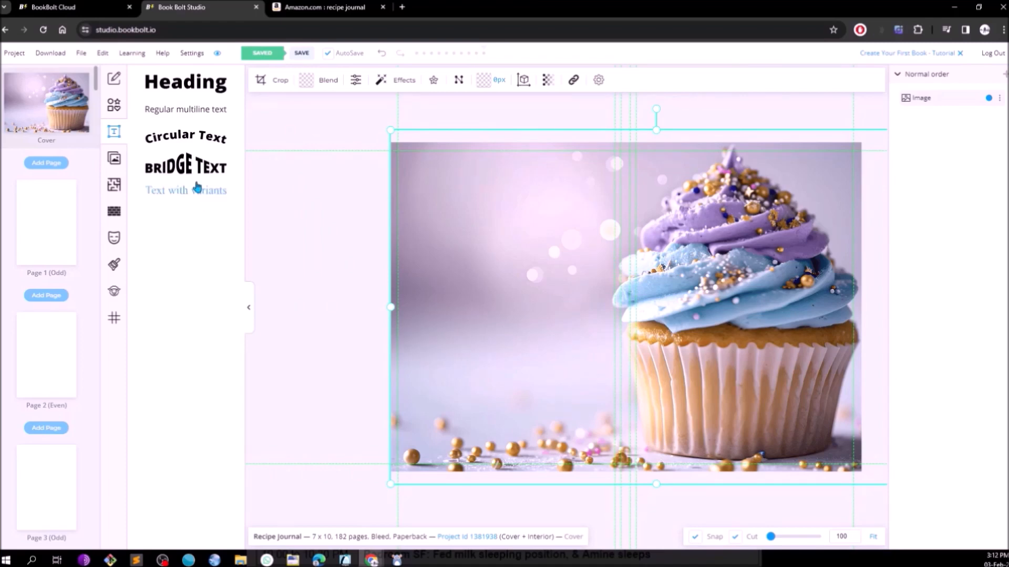
{"action": "left_click", "coordinate": [188, 84]}
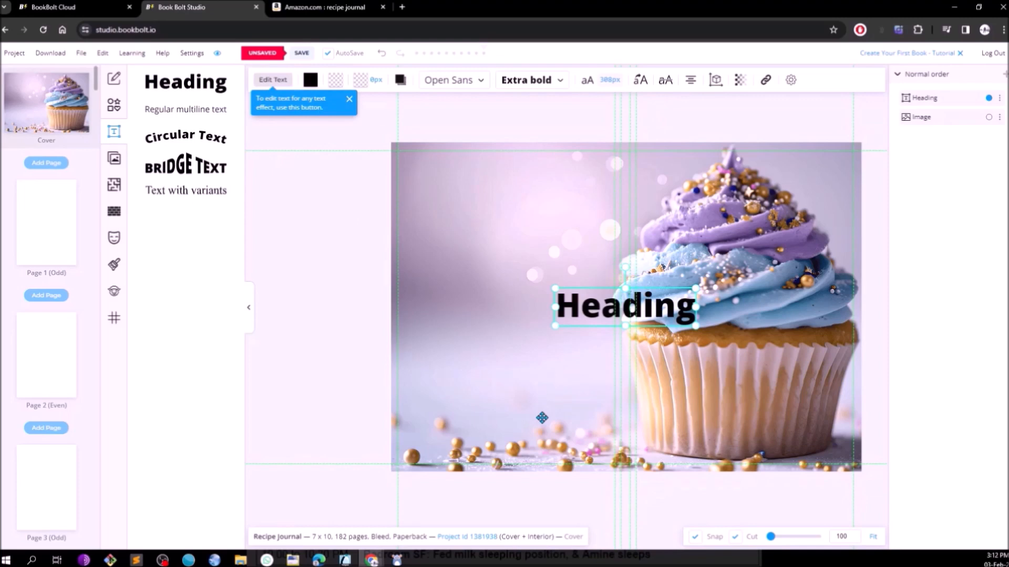
{"action": "double_click", "coordinate": [581, 309]}
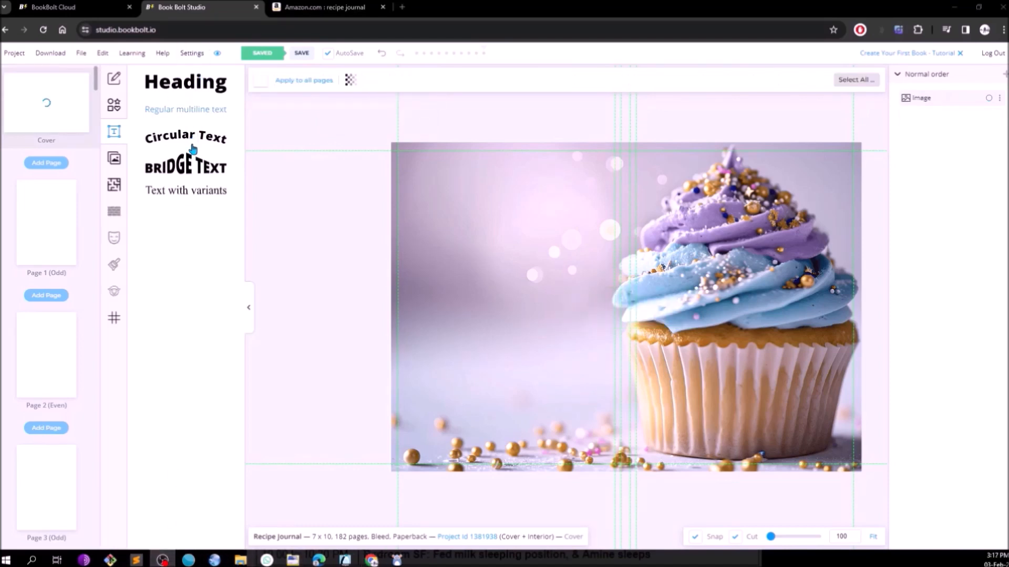
{"action": "left_click", "coordinate": [186, 83]}
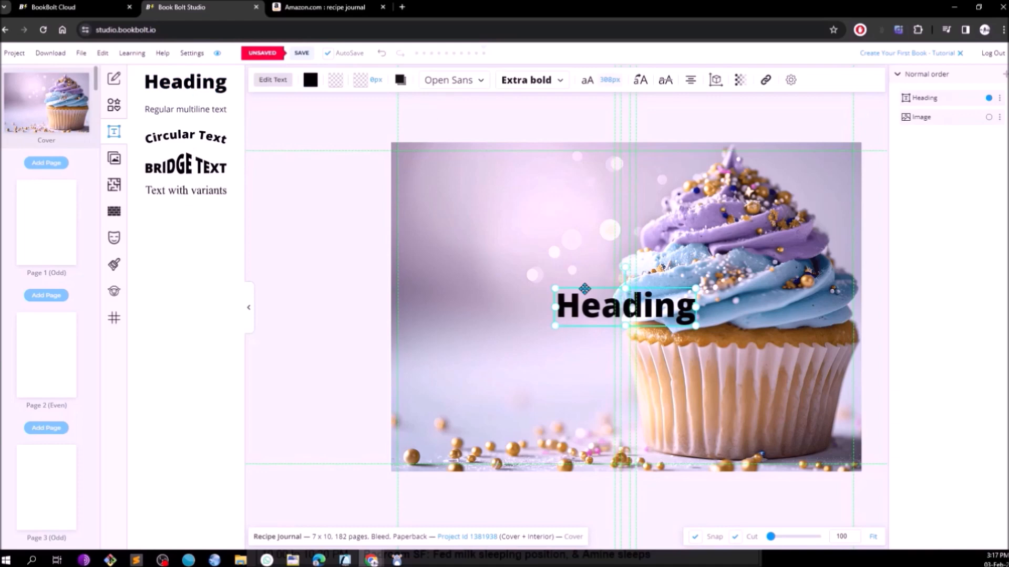
{"action": "double_click", "coordinate": [643, 308]}
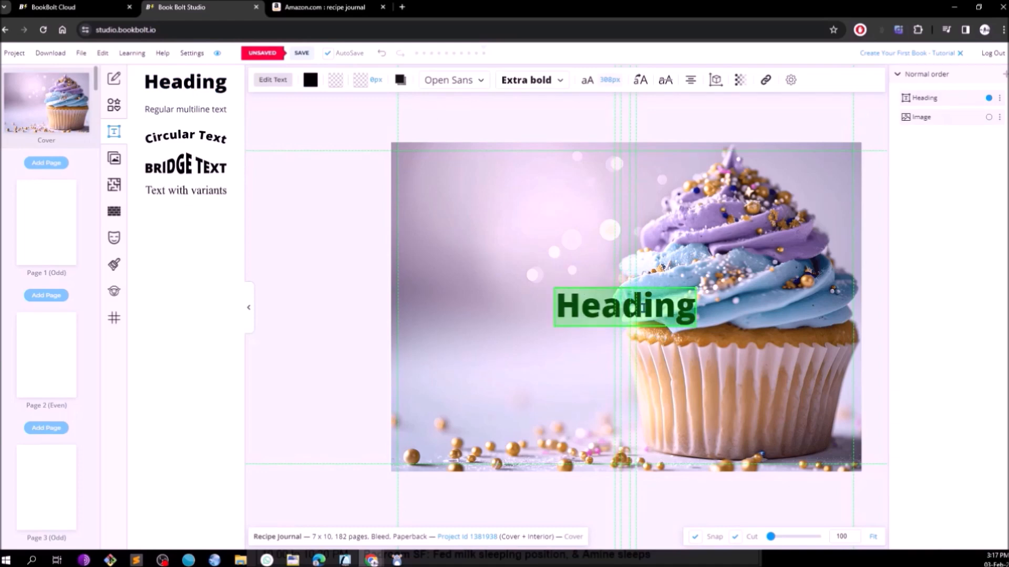
{"action": "type", "text": "Pen your Flavor"}
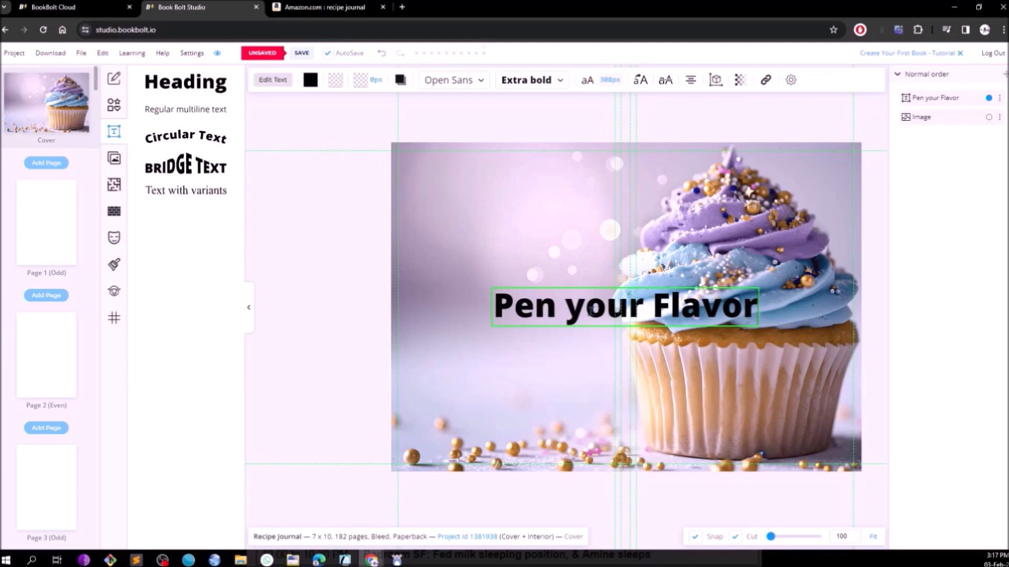
{"action": "left_click_drag", "start_coordinate": [585, 310], "coordinate": [565, 309]}
{"action": "type", "text": "Y"}
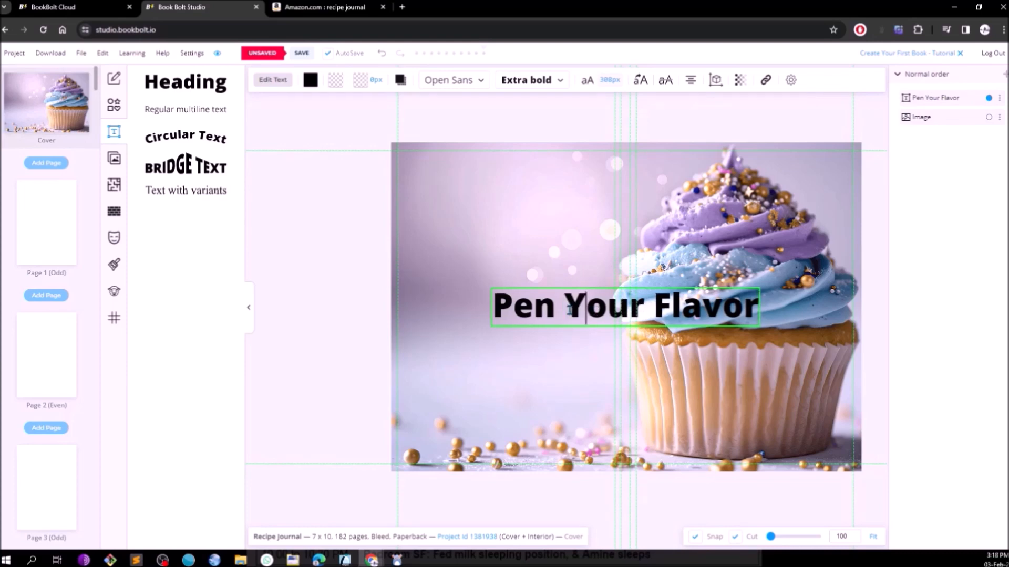
Break the heading into two lines before "Flavor" and center-align its text.
{"action": "key", "text": "ctrl+a"}
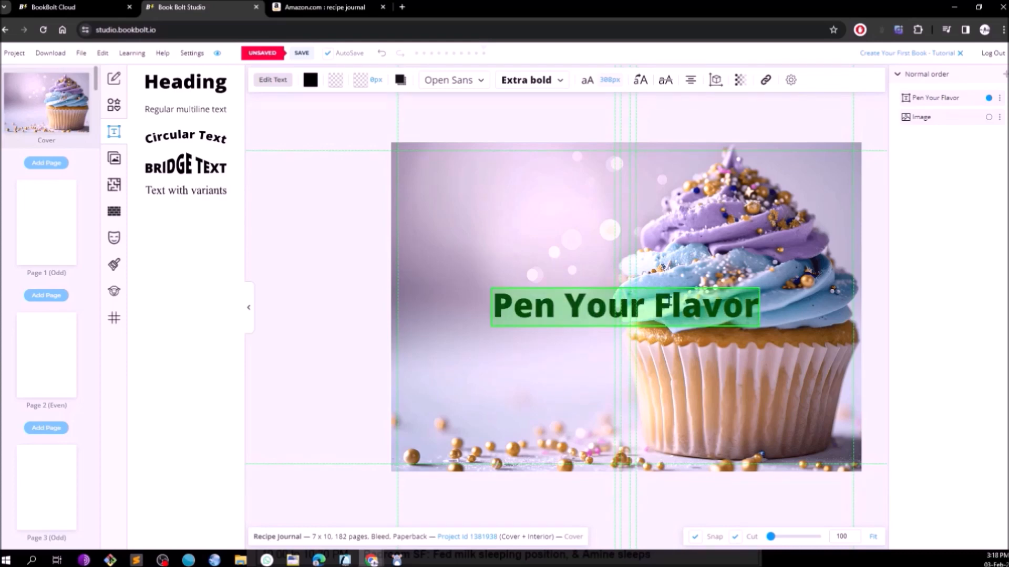
{"action": "left_click", "coordinate": [653, 308]}
{"action": "key", "text": "Return"}
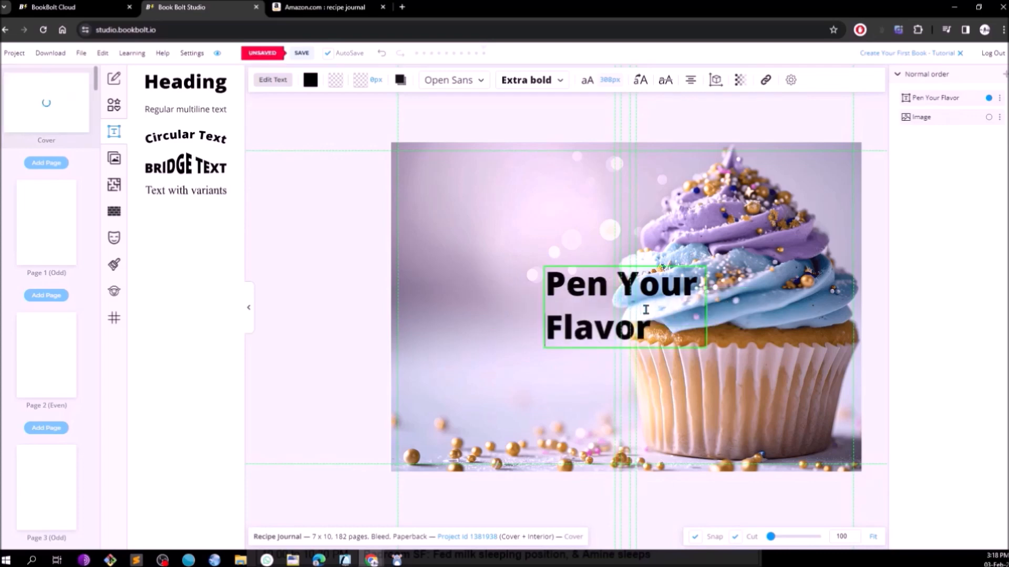
{"action": "key", "text": "ctrl+a"}
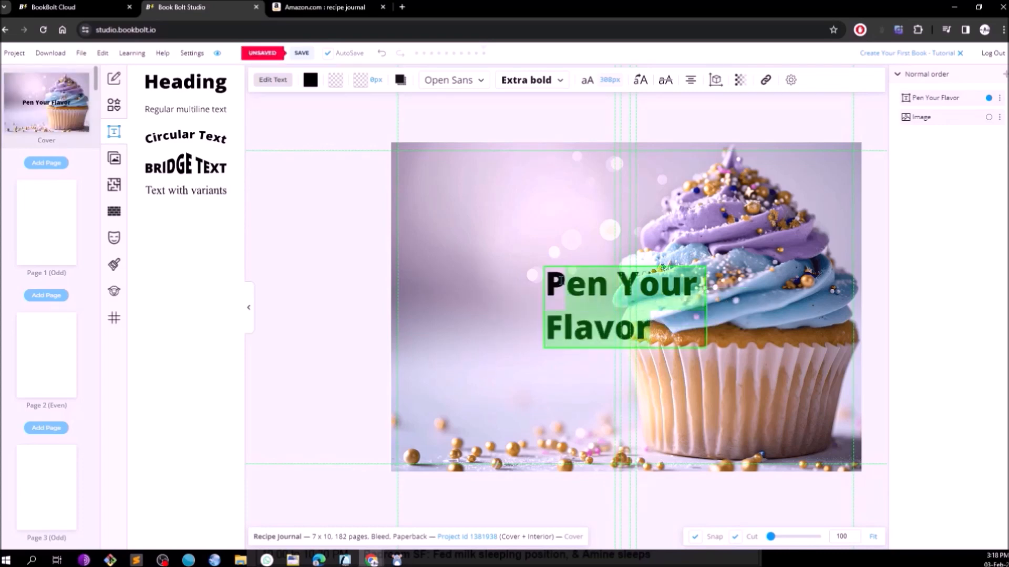
{"action": "left_click", "coordinate": [690, 80]}
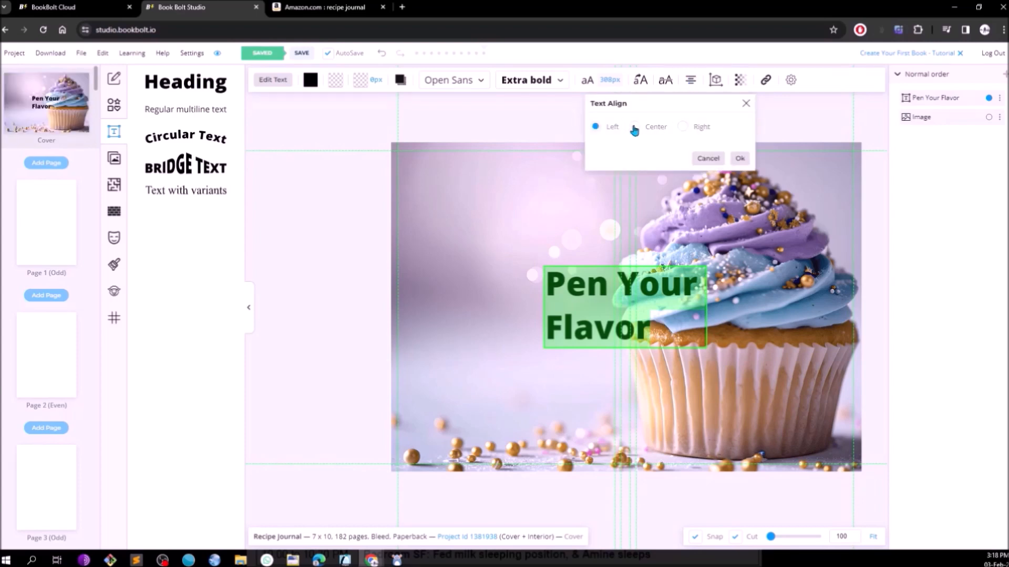
{"action": "left_click", "coordinate": [634, 127]}
{"action": "left_click", "coordinate": [739, 158]}
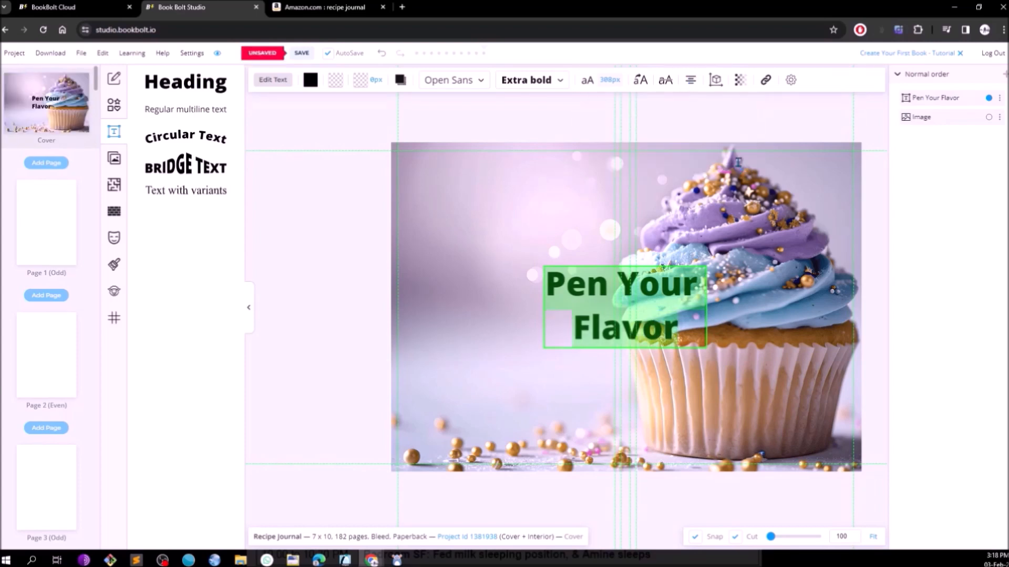
Browse the free fonts and apply the Arizonia script font to the "Pen Your Flavor" heading.
{"action": "left_click", "coordinate": [481, 79]}
{"action": "scroll", "coordinate": [477, 293], "scroll_direction": "down", "scroll_amount": 3}
{"action": "scroll", "coordinate": [477, 292], "scroll_direction": "up", "scroll_amount": 3}
{"action": "scroll", "coordinate": [495, 236], "scroll_direction": "down", "scroll_amount": 4}
{"action": "scroll", "coordinate": [493, 237], "scroll_direction": "down", "scroll_amount": 4}
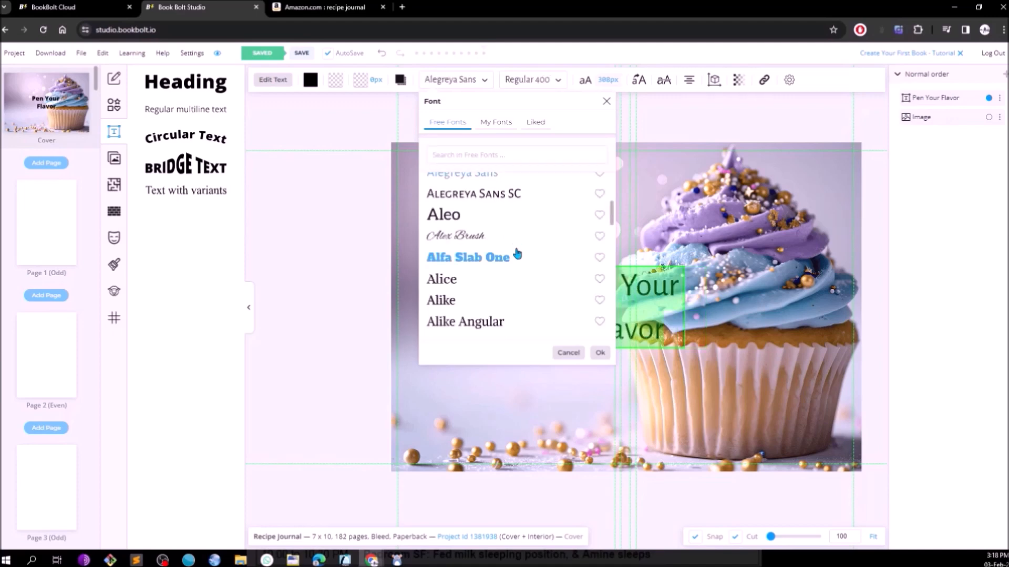
{"action": "scroll", "coordinate": [517, 255], "scroll_direction": "down", "scroll_amount": 10}
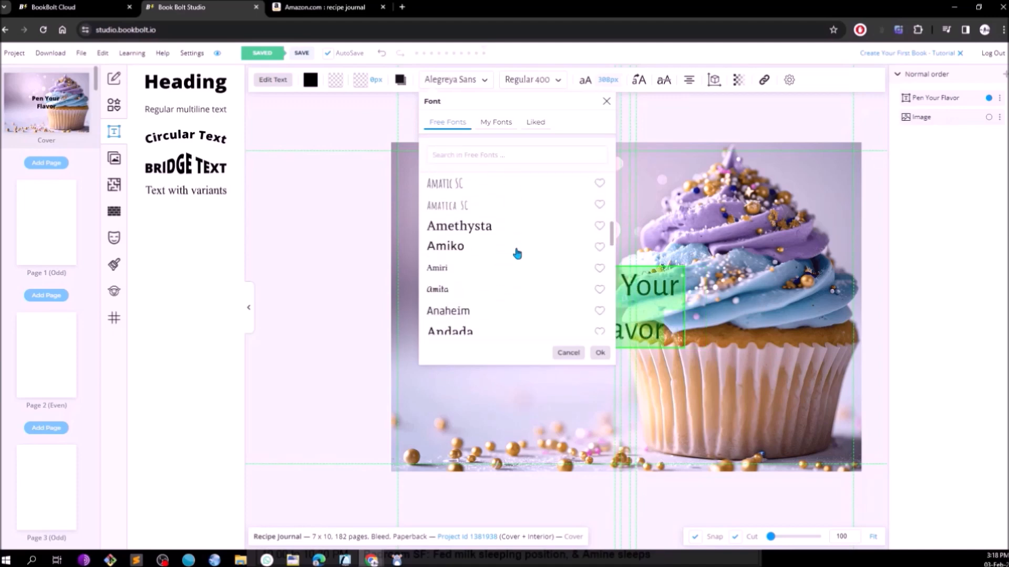
{"action": "scroll", "coordinate": [516, 256], "scroll_direction": "down", "scroll_amount": 8}
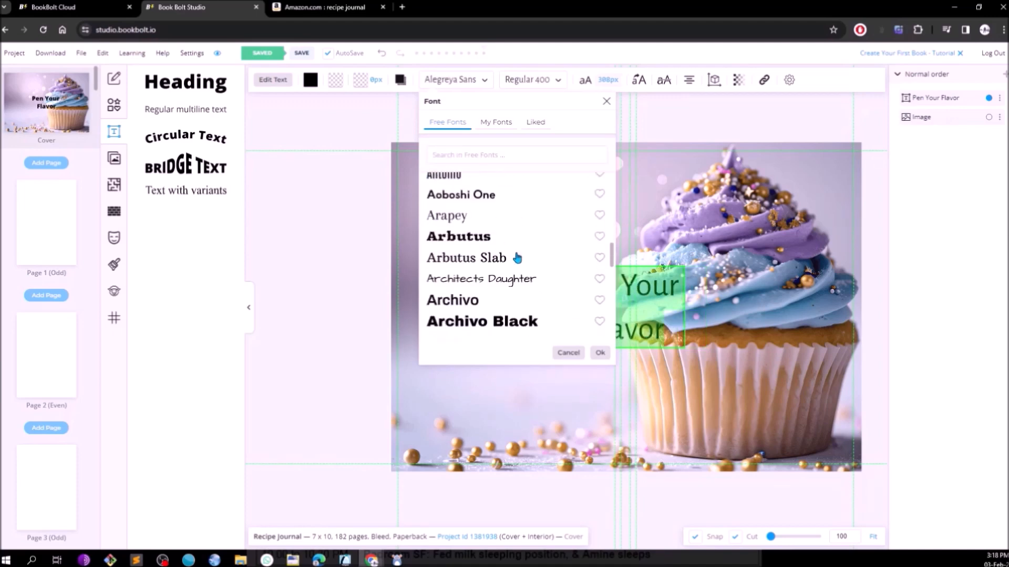
Move the "Pen Your Flavor" heading onto the cupcake wrapper on the front cover.
{"action": "left_click", "coordinate": [665, 310]}
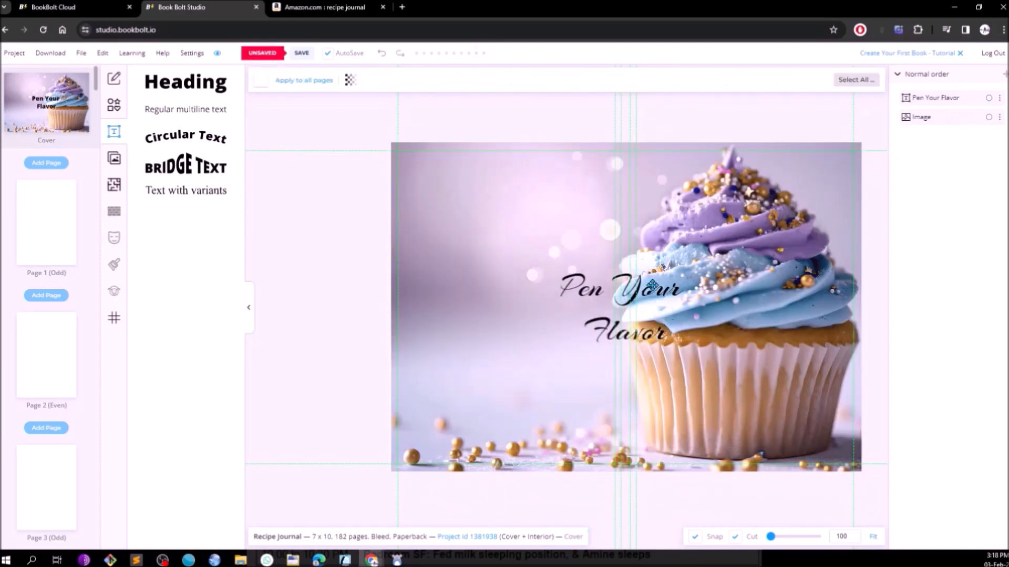
{"action": "left_click_drag", "start_coordinate": [665, 310], "coordinate": [778, 402]}
{"action": "left_click", "coordinate": [783, 412]}
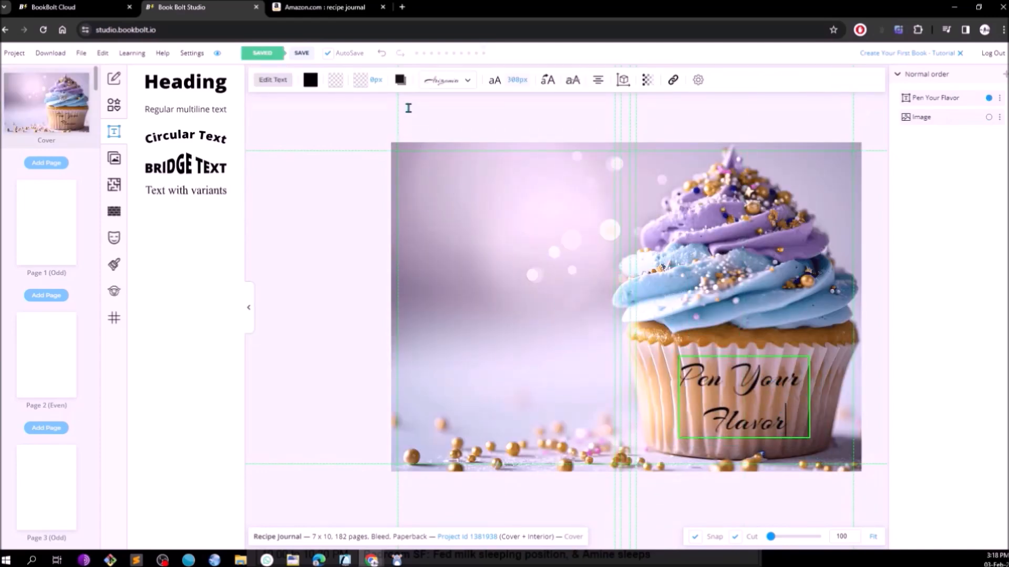
Try the Open Sans bold and extra bold styles, upright and italic, on the heading.
{"action": "left_click", "coordinate": [400, 83]}
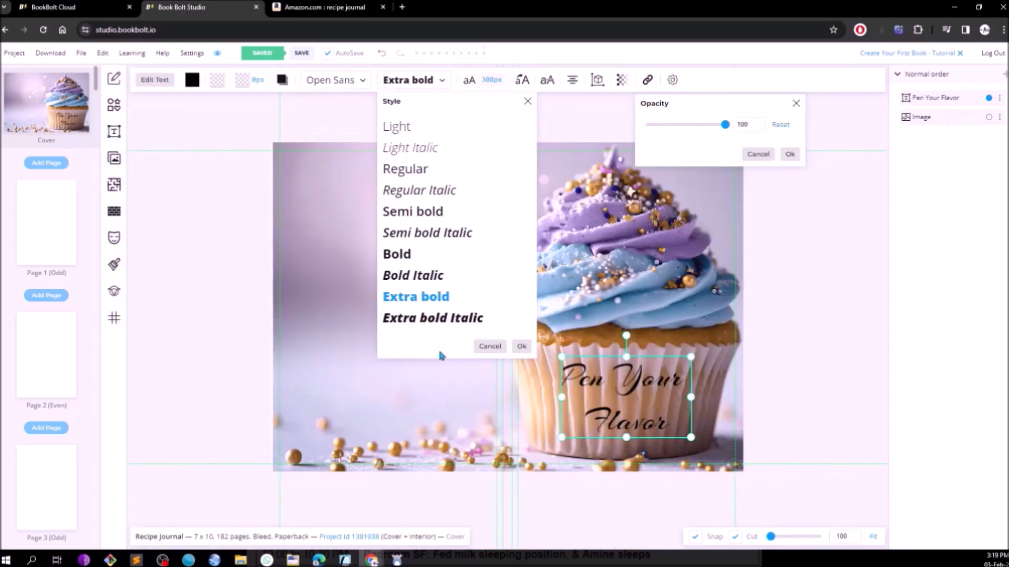
{"action": "left_click", "coordinate": [449, 322]}
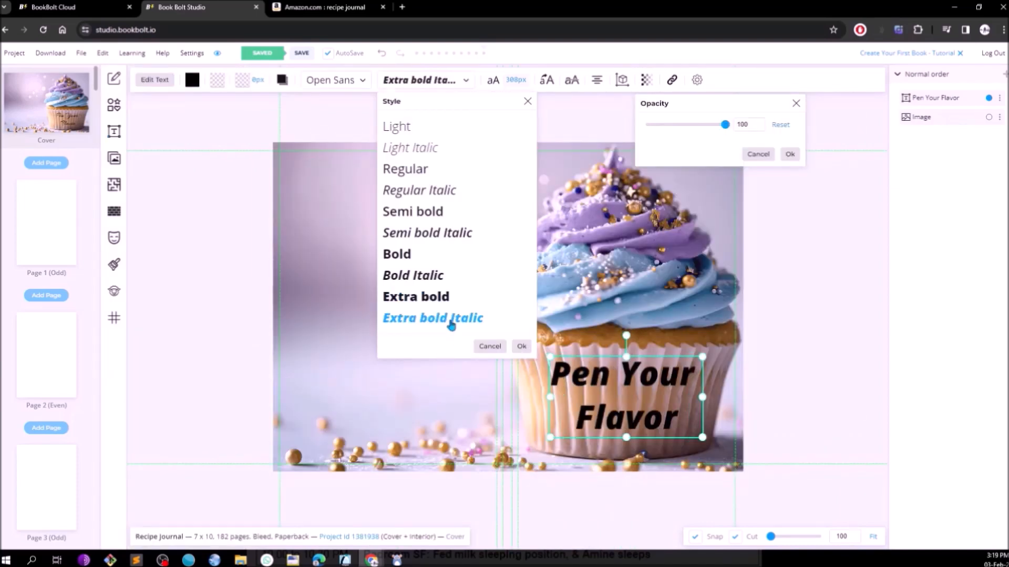
{"action": "left_click", "coordinate": [443, 301]}
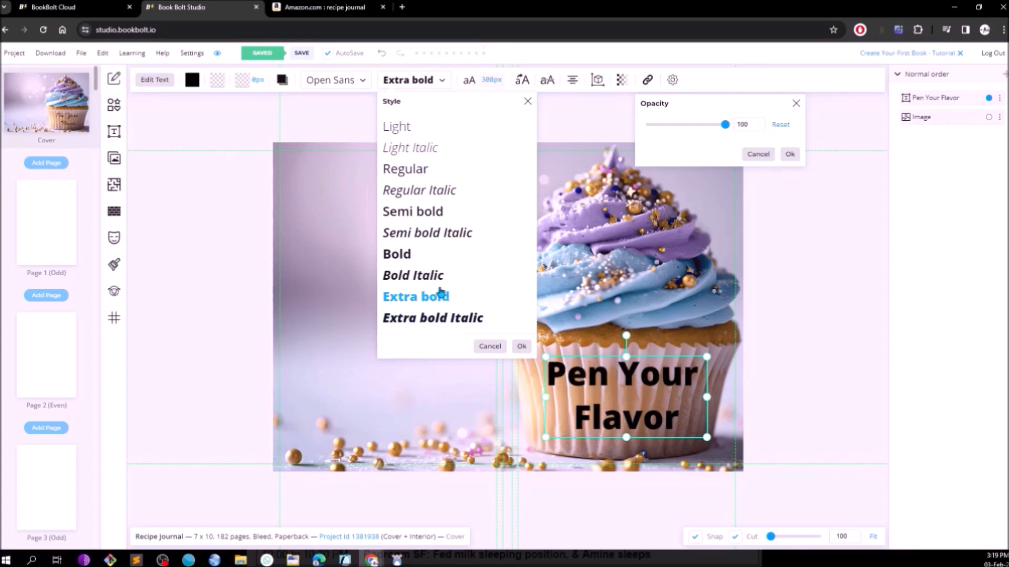
{"action": "left_click", "coordinate": [440, 280]}
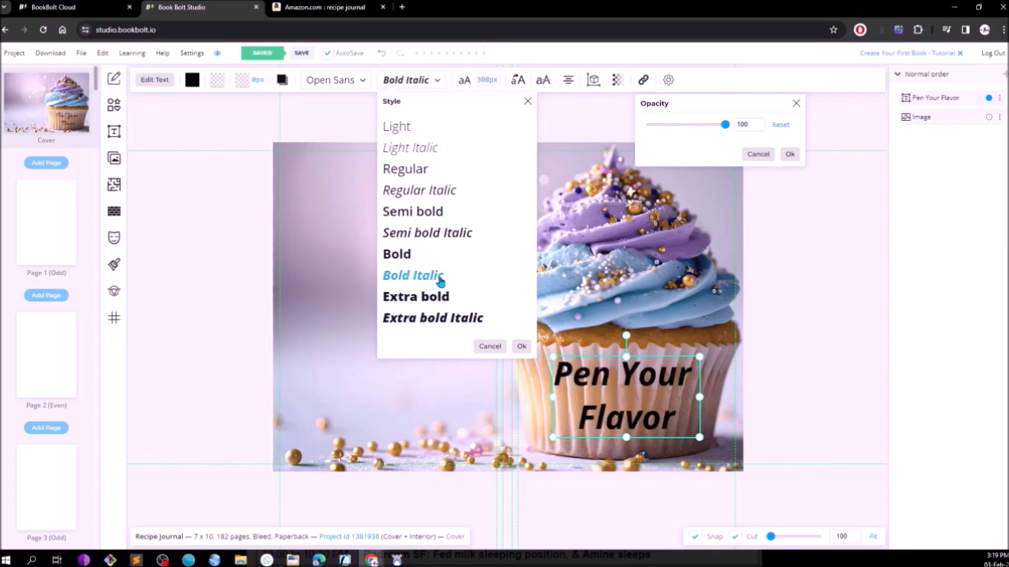
{"action": "left_click", "coordinate": [418, 259]}
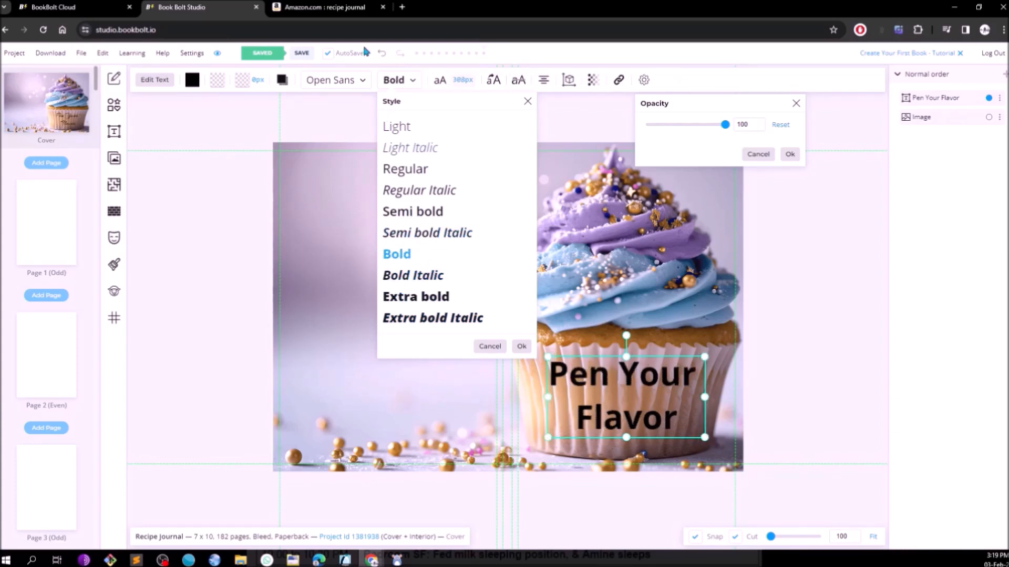
{"action": "left_click", "coordinate": [428, 317]}
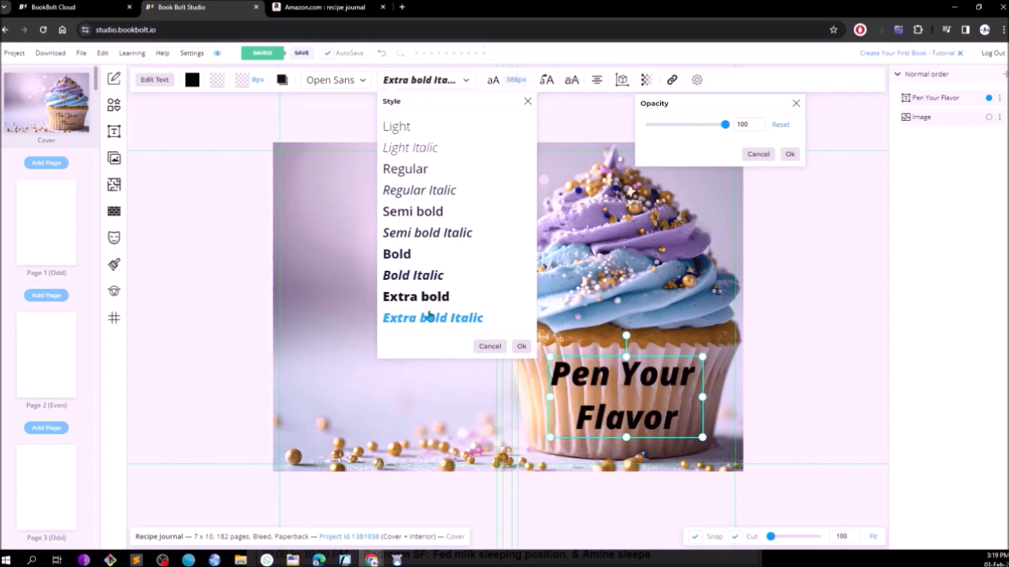
Try the Alex Brush font on the heading, switch it to Akaya Telivigala, and close the open dialogs.
{"action": "left_click", "coordinate": [342, 81]}
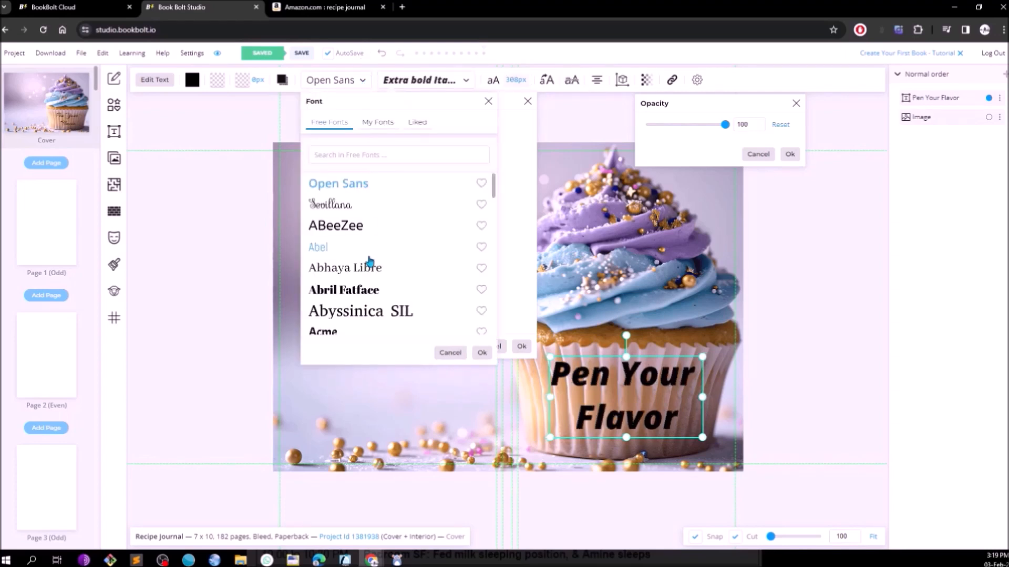
{"action": "scroll", "coordinate": [369, 261], "scroll_direction": "down", "scroll_amount": 2}
{"action": "scroll", "coordinate": [370, 261], "scroll_direction": "down", "scroll_amount": 4}
{"action": "left_click", "coordinate": [340, 291]}
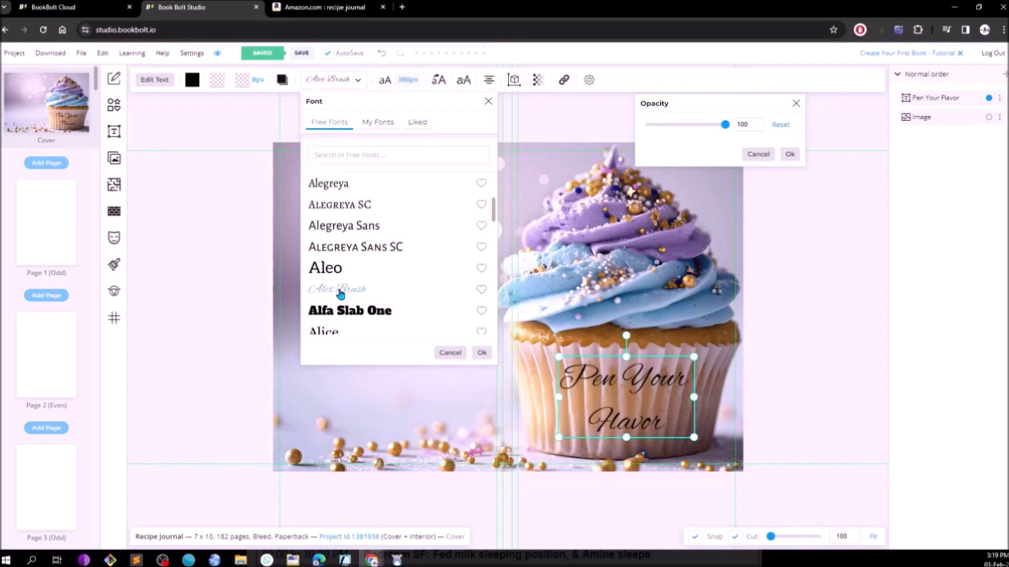
{"action": "left_click", "coordinate": [378, 123]}
{"action": "left_click", "coordinate": [330, 126]}
{"action": "scroll", "coordinate": [402, 292], "scroll_direction": "down", "scroll_amount": 5}
{"action": "scroll", "coordinate": [400, 290], "scroll_direction": "up", "scroll_amount": 1}
{"action": "left_click", "coordinate": [378, 253]}
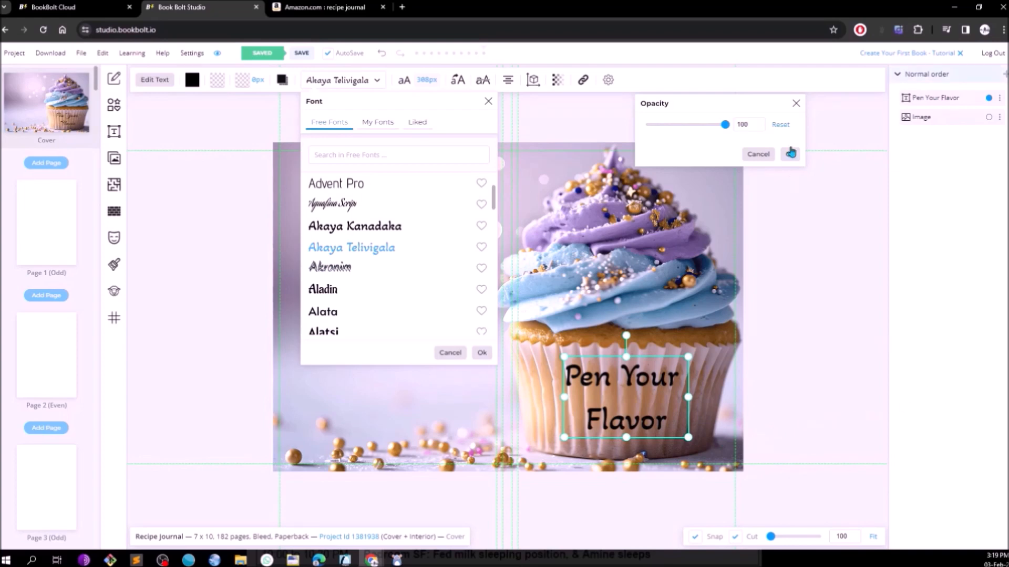
{"action": "left_click", "coordinate": [796, 103]}
{"action": "left_click", "coordinate": [488, 102]}
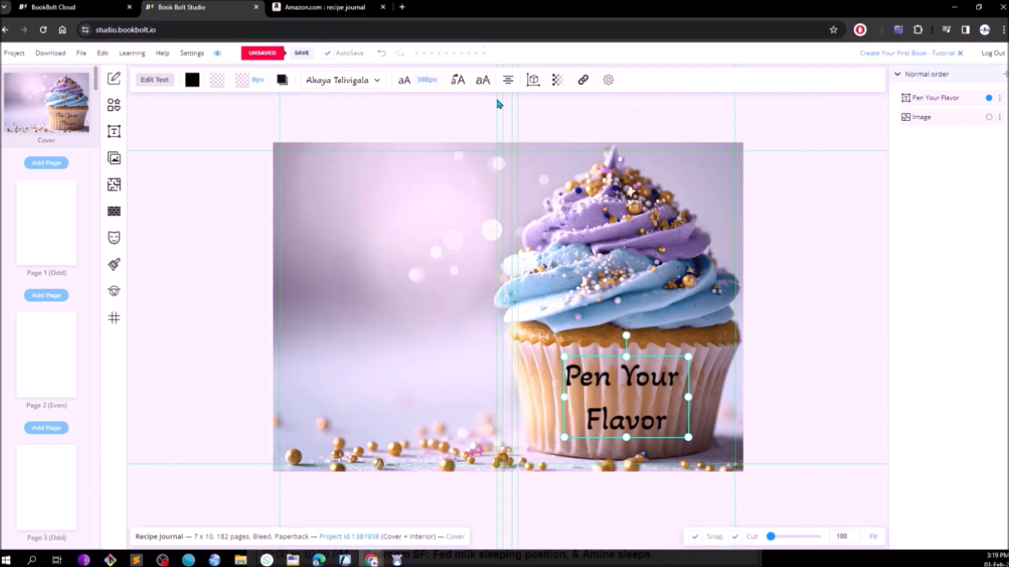
Increase the heading's font size to 419 px.
{"action": "left_click", "coordinate": [710, 410]}
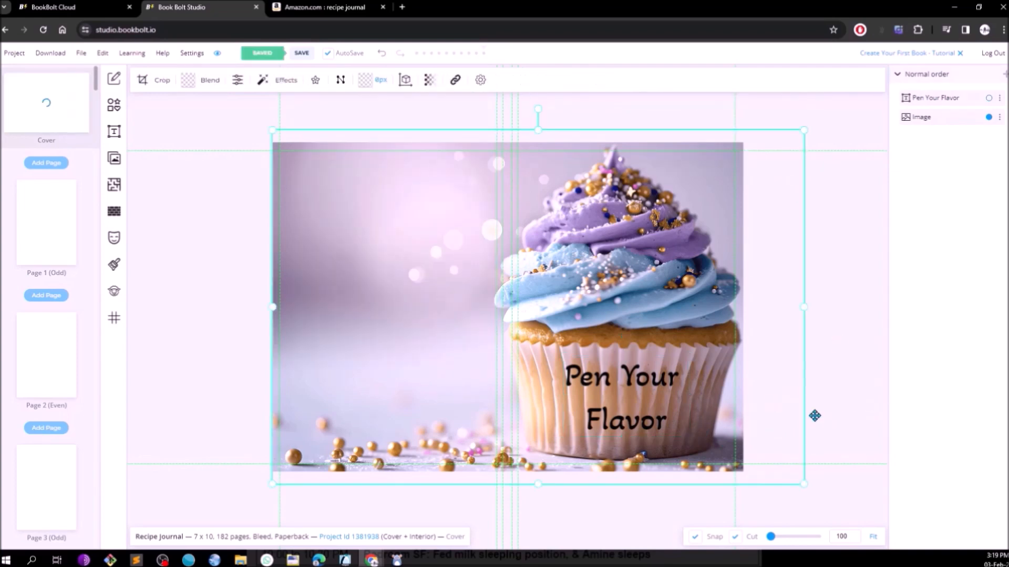
{"action": "left_click", "coordinate": [643, 389]}
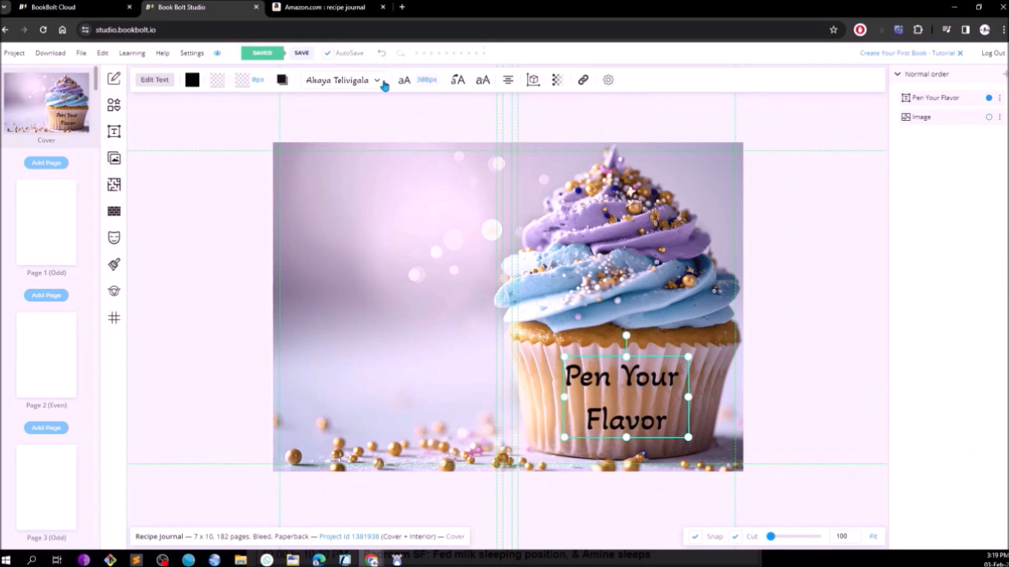
{"action": "left_click", "coordinate": [405, 84]}
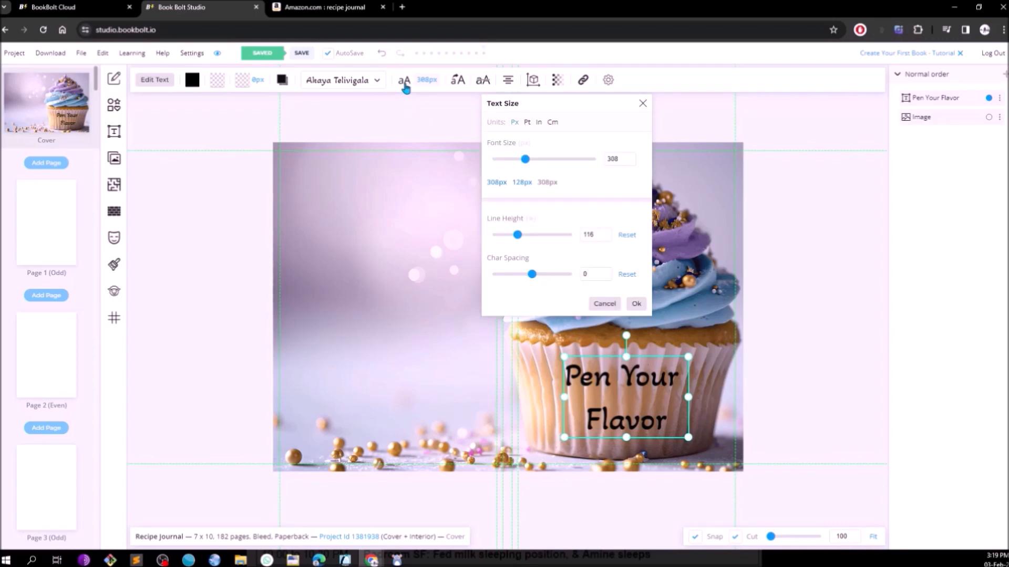
{"action": "left_click_drag", "start_coordinate": [525, 159], "coordinate": [538, 160]}
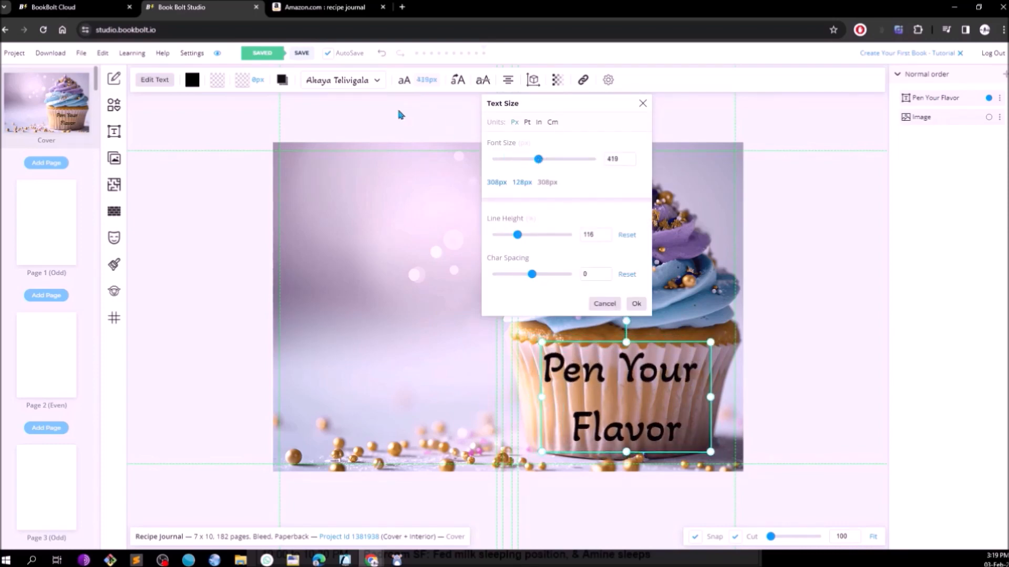
Try Alex Brush on the enlarged heading, then change its font to Arbutus.
{"action": "left_click", "coordinate": [378, 84]}
{"action": "scroll", "coordinate": [381, 231], "scroll_direction": "down", "scroll_amount": 6}
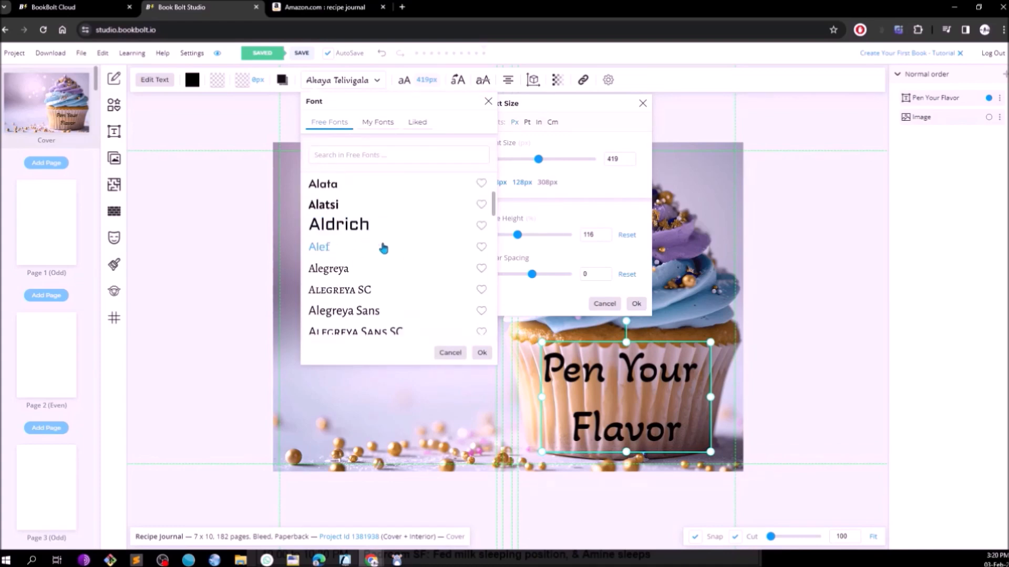
{"action": "scroll", "coordinate": [382, 247], "scroll_direction": "up", "scroll_amount": 3}
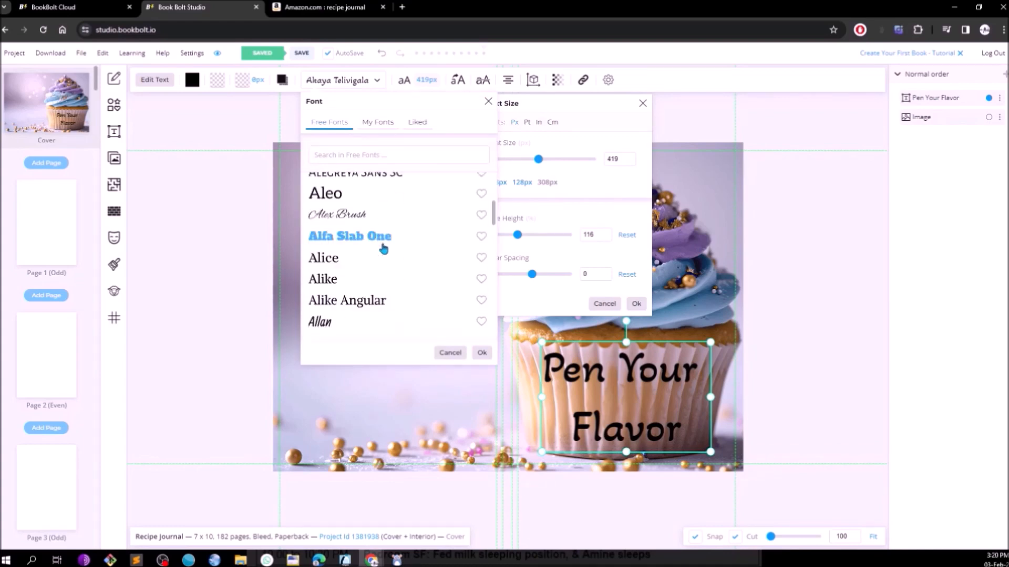
{"action": "left_click", "coordinate": [362, 216]}
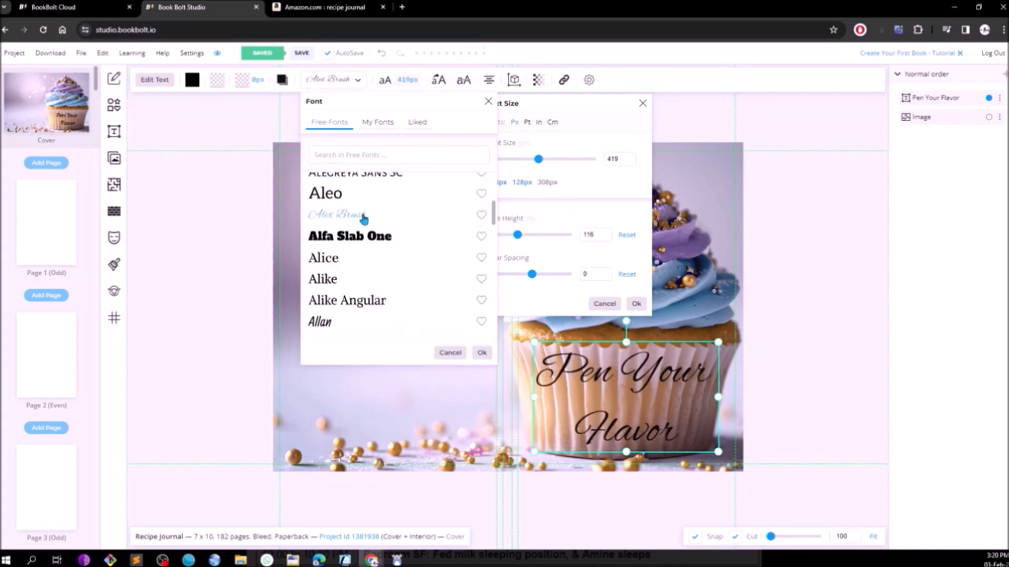
{"action": "scroll", "coordinate": [363, 223], "scroll_direction": "down", "scroll_amount": 5}
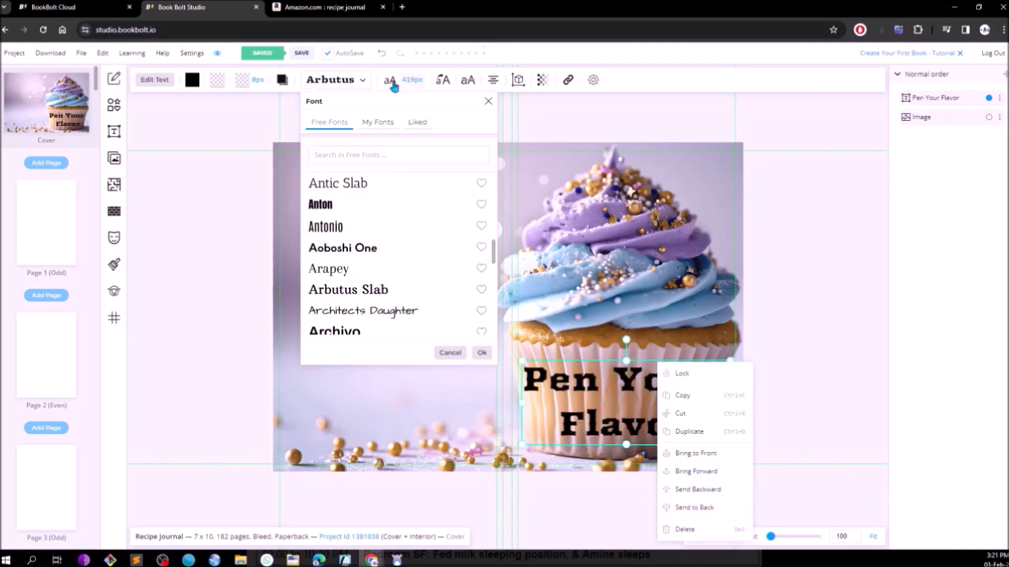
{"action": "left_click", "coordinate": [518, 84]}
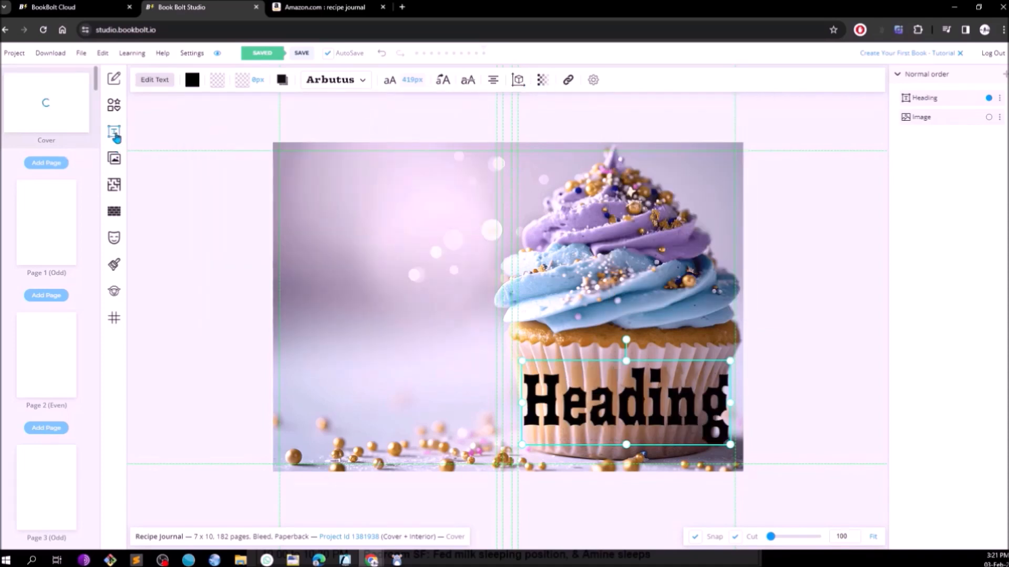
Add a rectangle shape to the cover.
{"action": "left_click", "coordinate": [116, 136]}
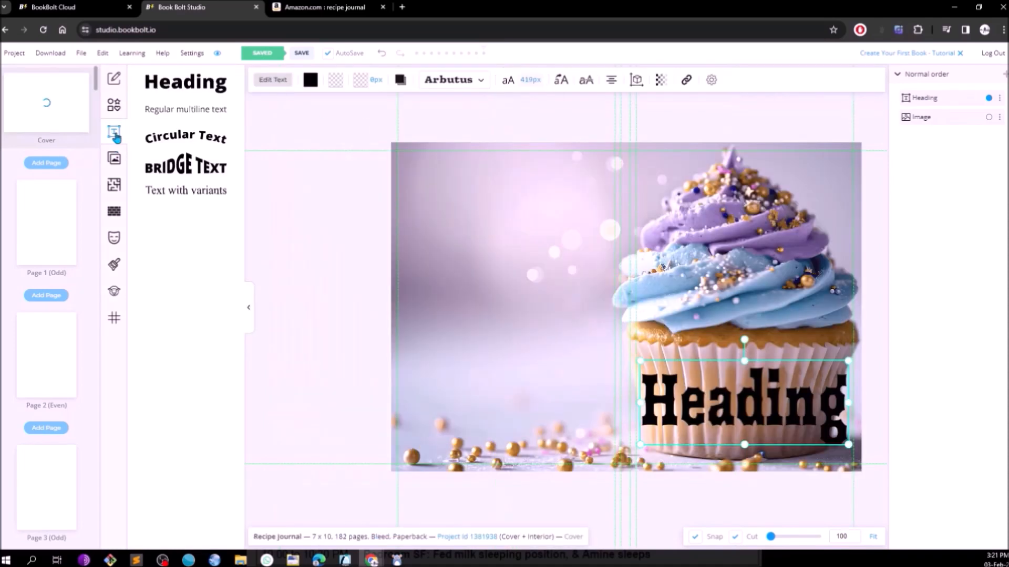
{"action": "left_click", "coordinate": [115, 112]}
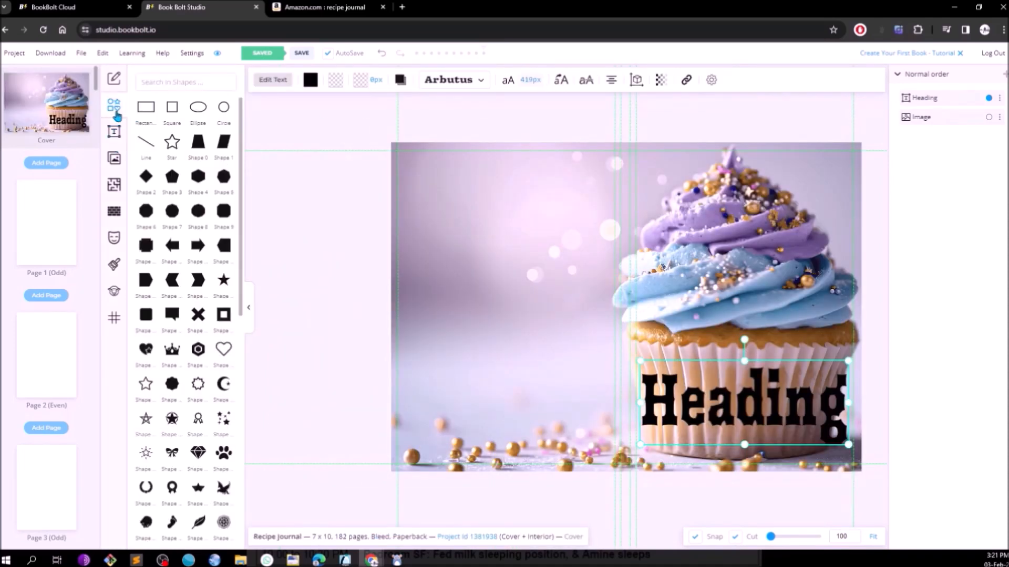
{"action": "left_click", "coordinate": [152, 114]}
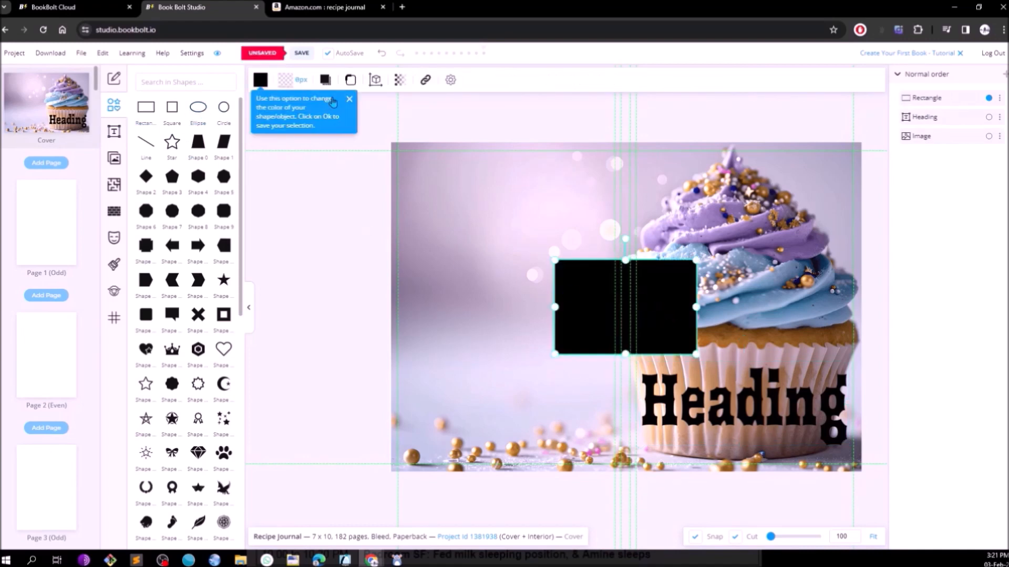
{"action": "left_click", "coordinate": [349, 82]}
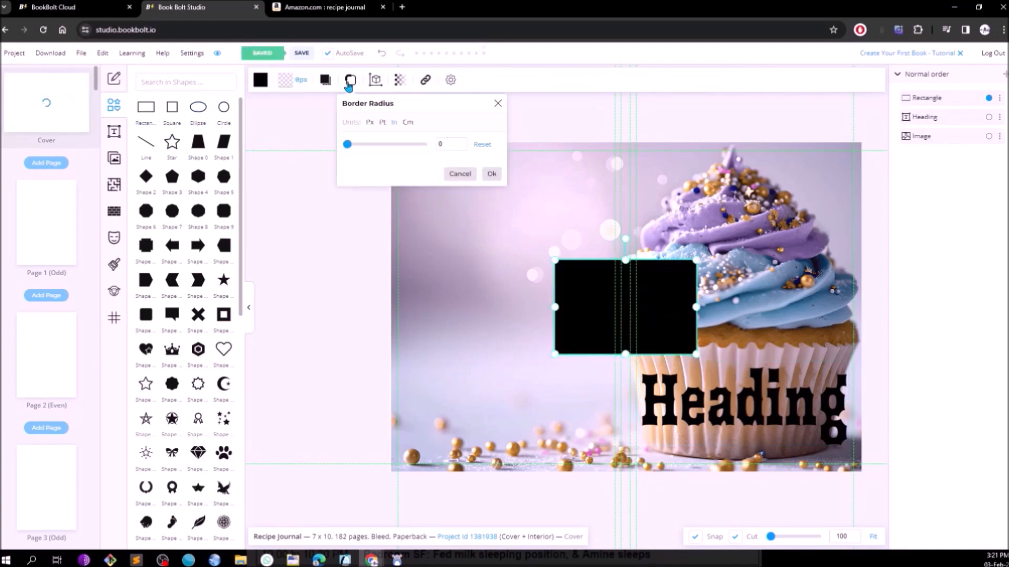
{"action": "left_click", "coordinate": [325, 83]}
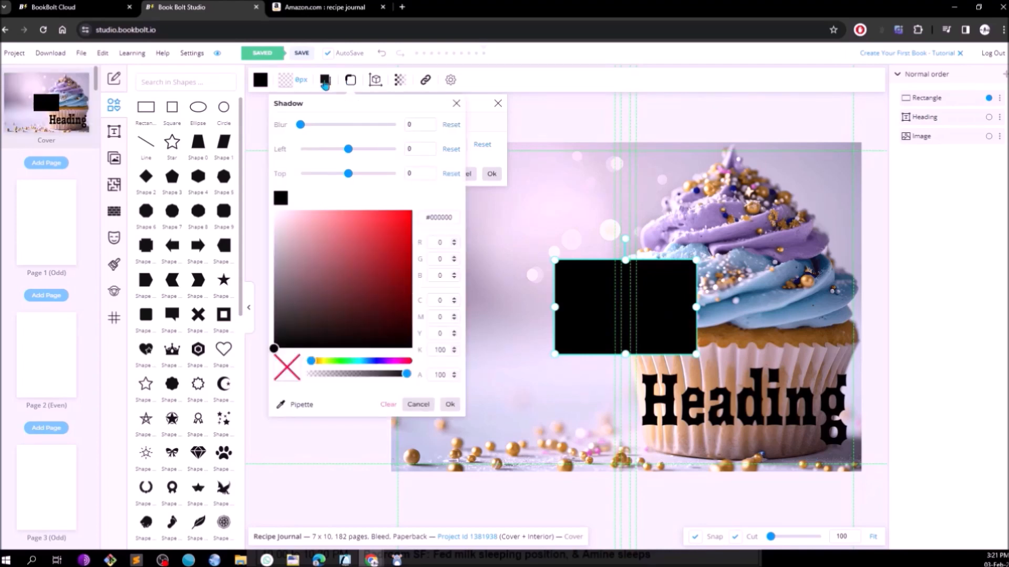
{"action": "left_click", "coordinate": [378, 83]}
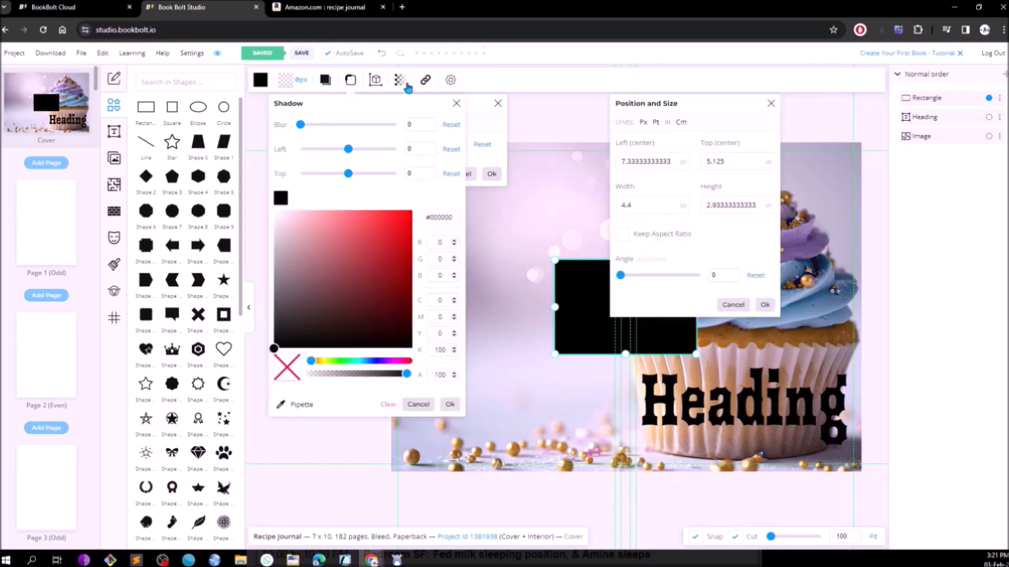
{"action": "left_click", "coordinate": [771, 103]}
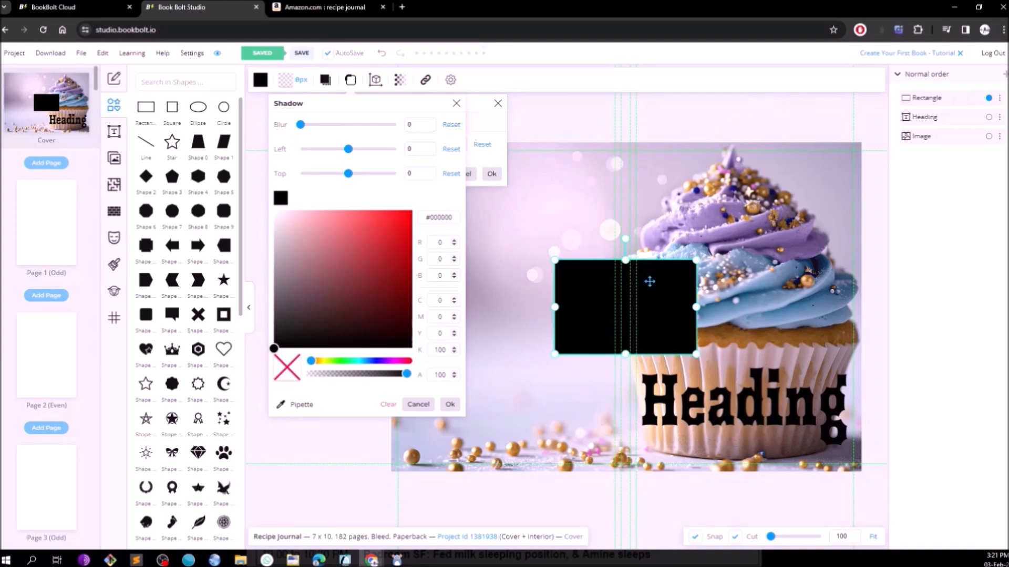
{"action": "left_click", "coordinate": [449, 404]}
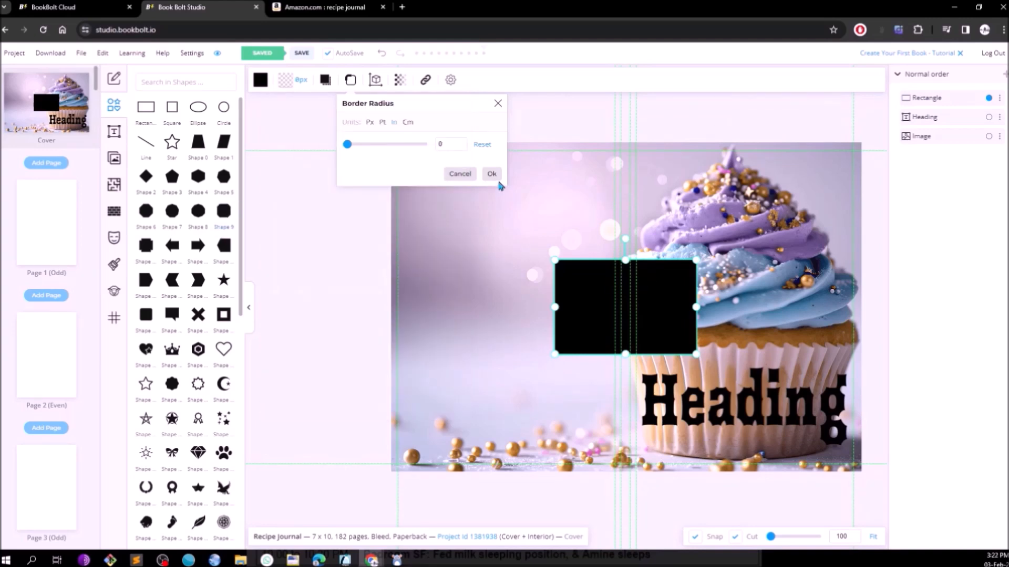
{"action": "left_click", "coordinate": [493, 175]}
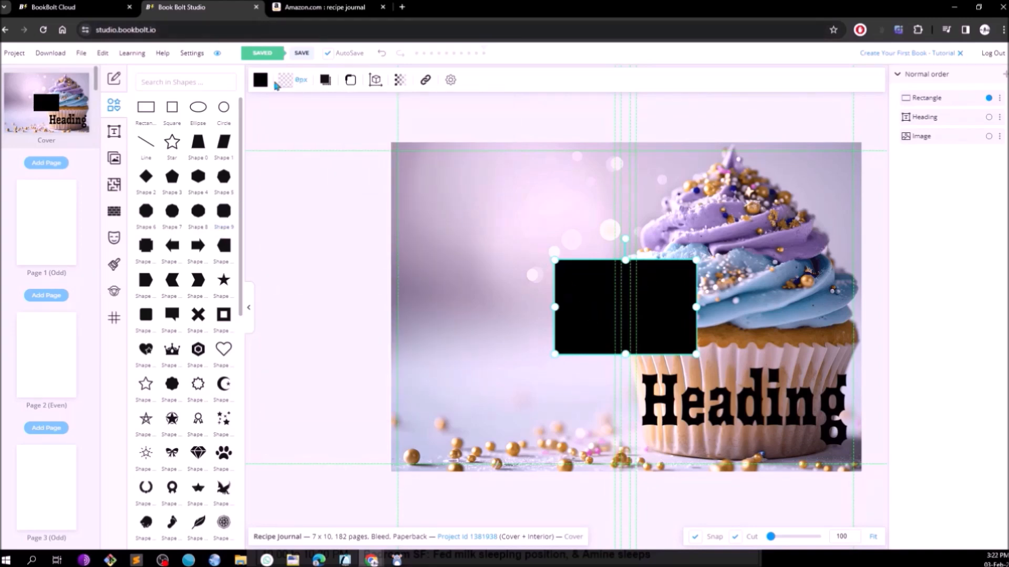
Fill the rectangle with white and move it over the heading on the cupcake wrapper.
{"action": "left_click", "coordinate": [259, 81]}
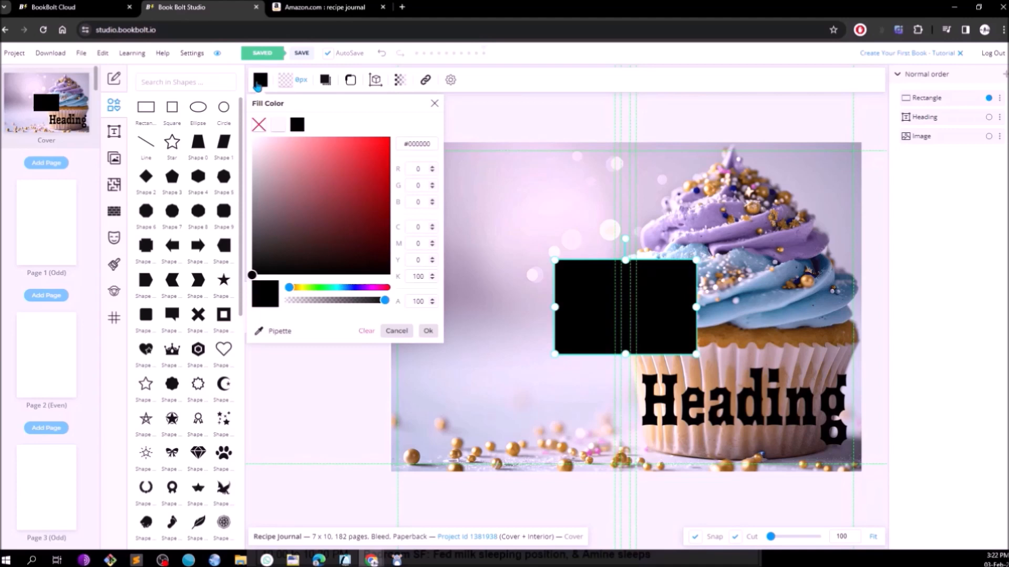
{"action": "left_click", "coordinate": [279, 128]}
{"action": "left_click_drag", "start_coordinate": [635, 315], "coordinate": [716, 417]}
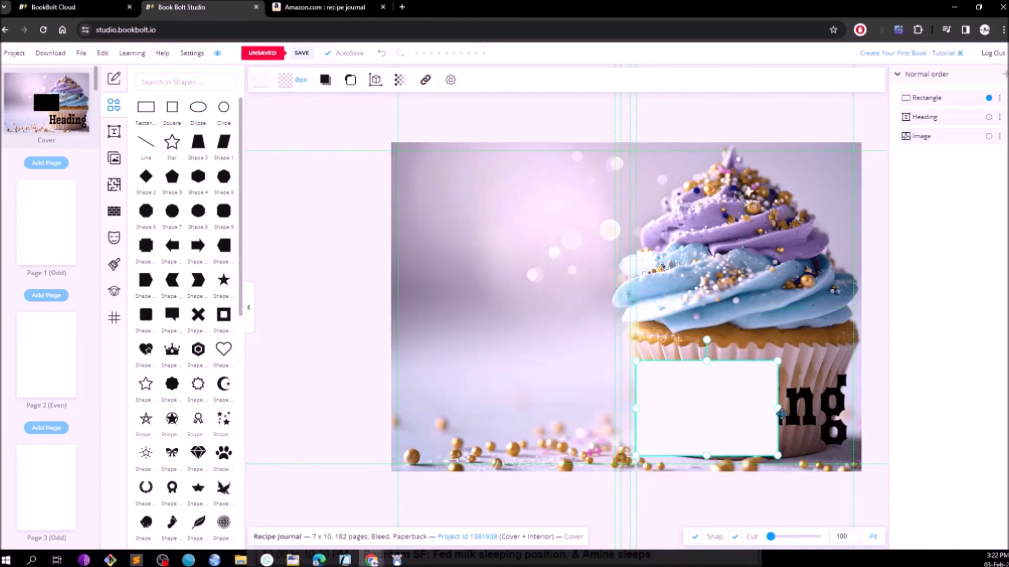
Widen the white rectangle across the whole heading and layer it between the heading and the cupcake image.
{"action": "left_click_drag", "start_coordinate": [777, 410], "coordinate": [849, 409]}
{"action": "right_click", "coordinate": [755, 409]}
{"action": "left_click", "coordinate": [802, 370]}
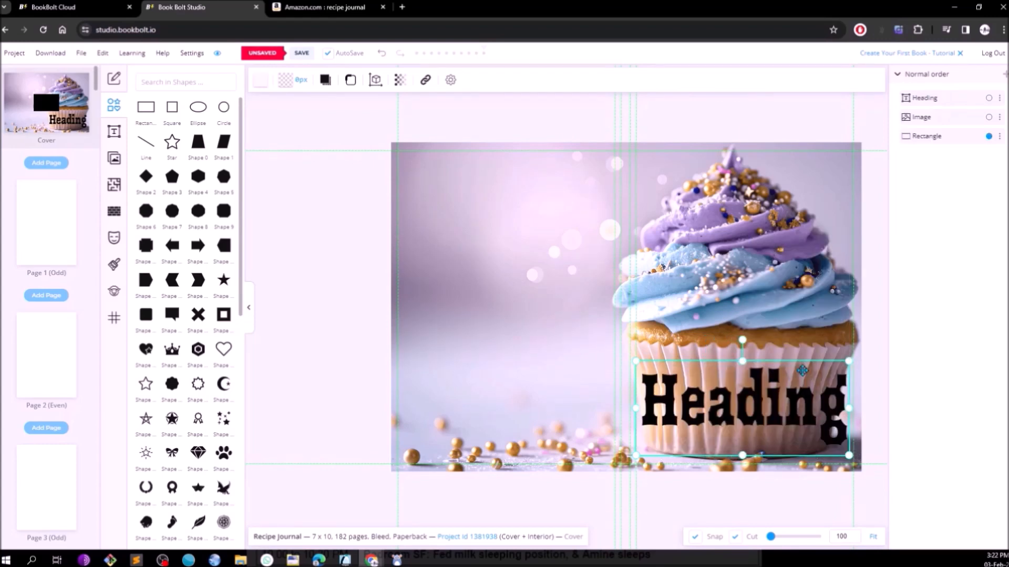
{"action": "right_click", "coordinate": [800, 361]}
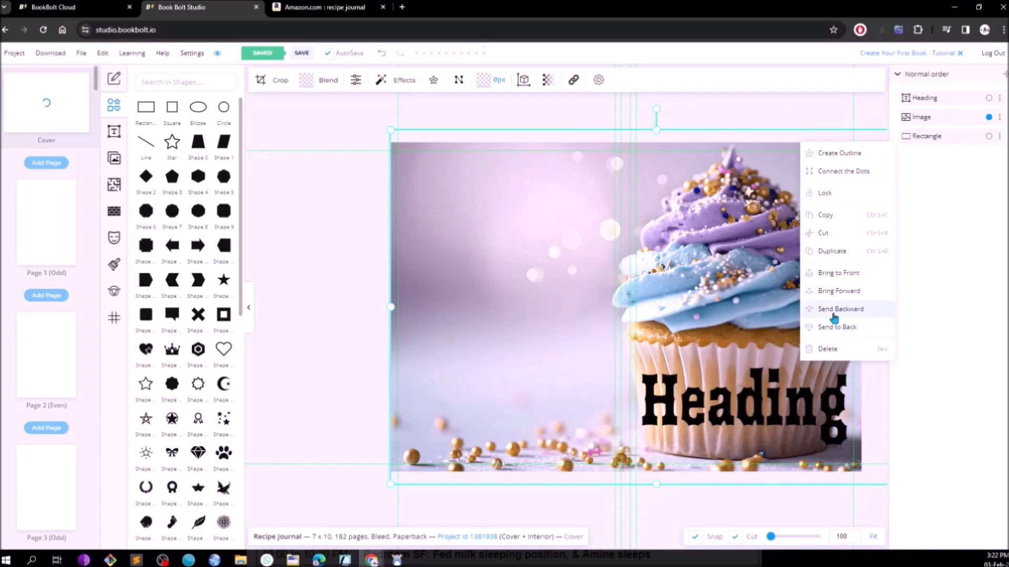
{"action": "left_click", "coordinate": [833, 313]}
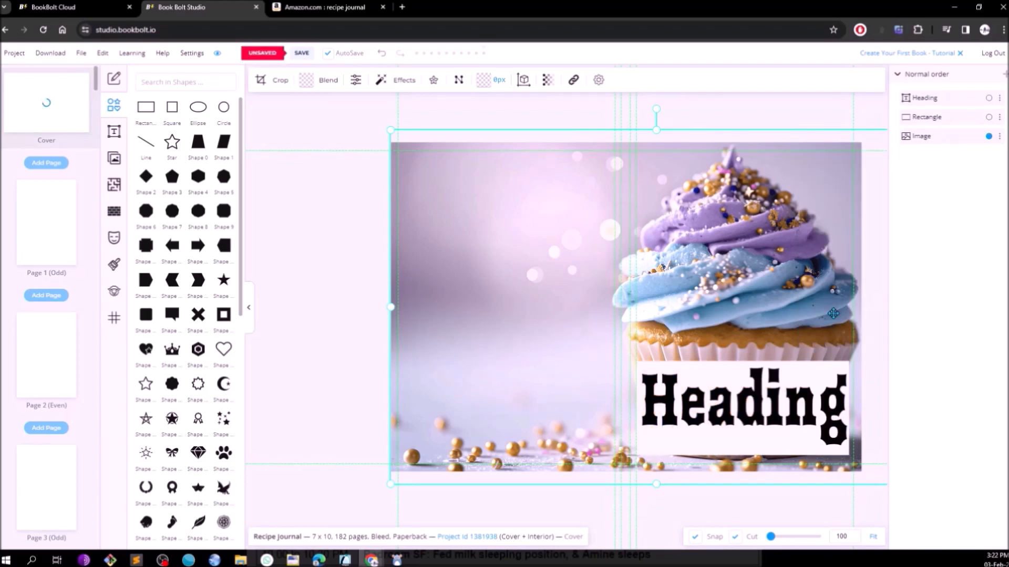
{"action": "left_click", "coordinate": [765, 403]}
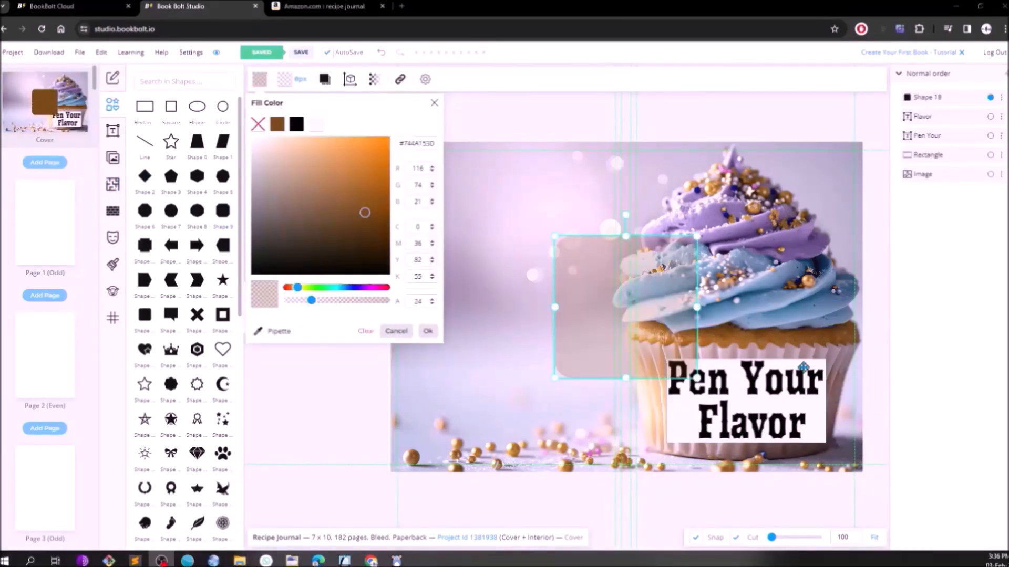
Delete the translucent brown shape, then add a new rounded square to the cover and move it beside the cupcake.
{"action": "key", "text": "Delete"}
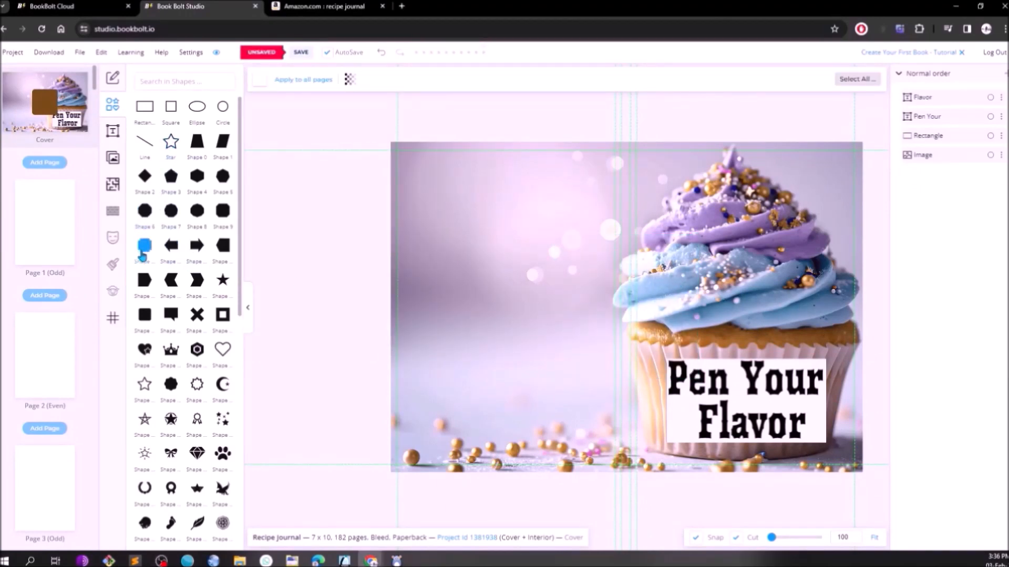
{"action": "left_click", "coordinate": [144, 316]}
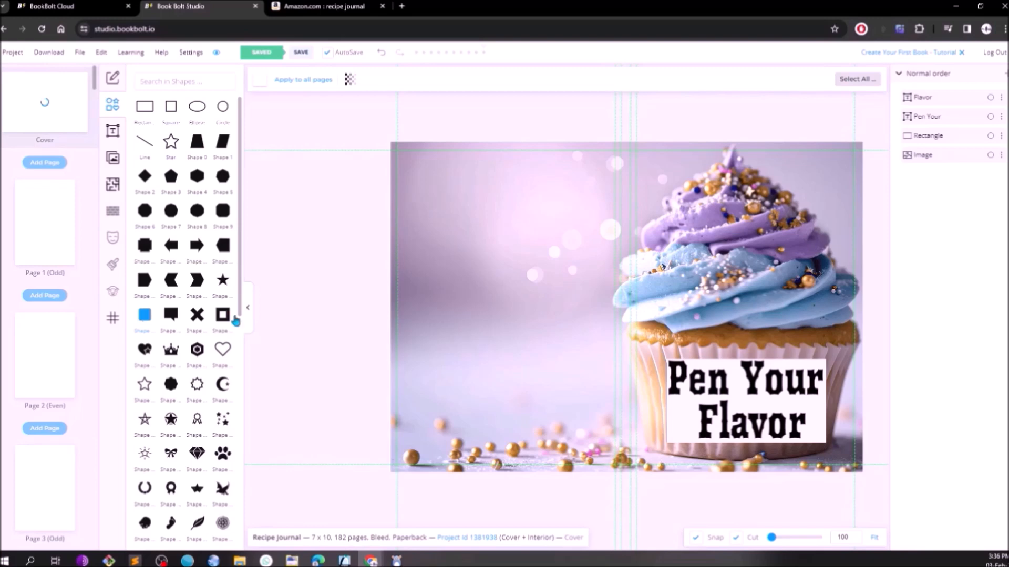
{"action": "left_click_drag", "start_coordinate": [672, 306], "coordinate": [572, 364]}
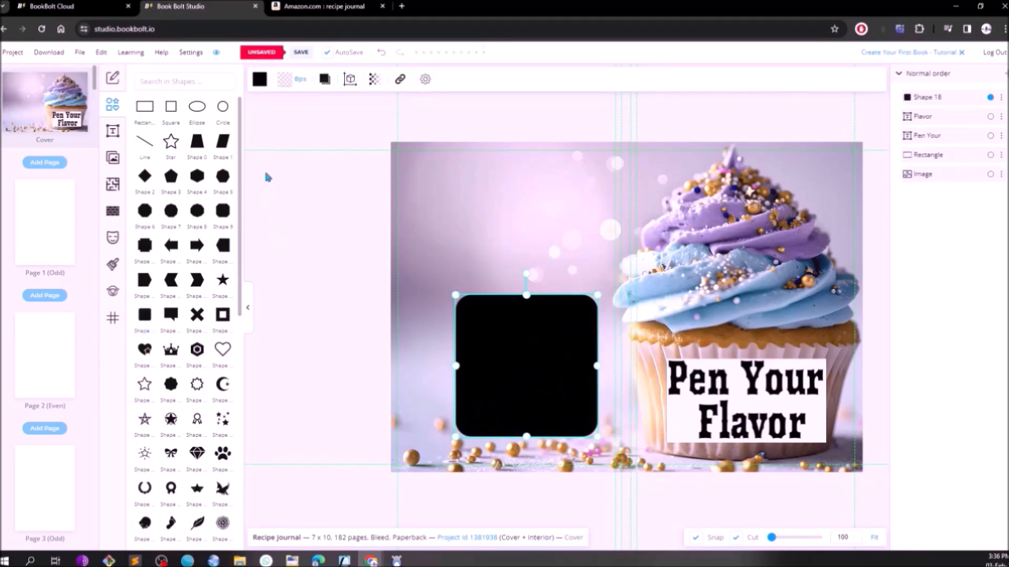
Fill the rounded square with brown #623D0C sampled from the cupcake at 27% opacity, then position and widen it over the "Pen Your Flavor" title.
{"action": "left_click", "coordinate": [260, 80]}
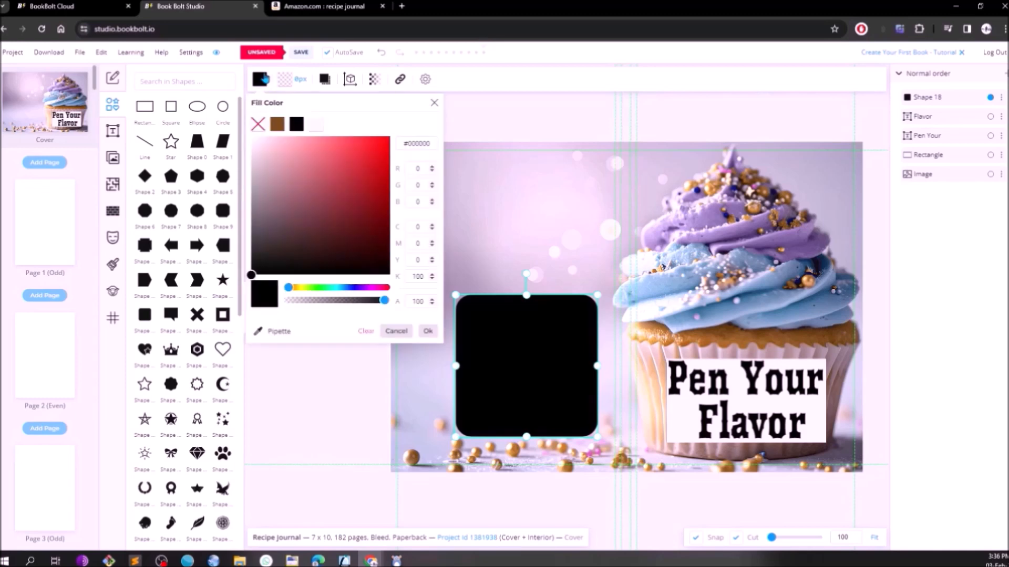
{"action": "left_click", "coordinate": [269, 332]}
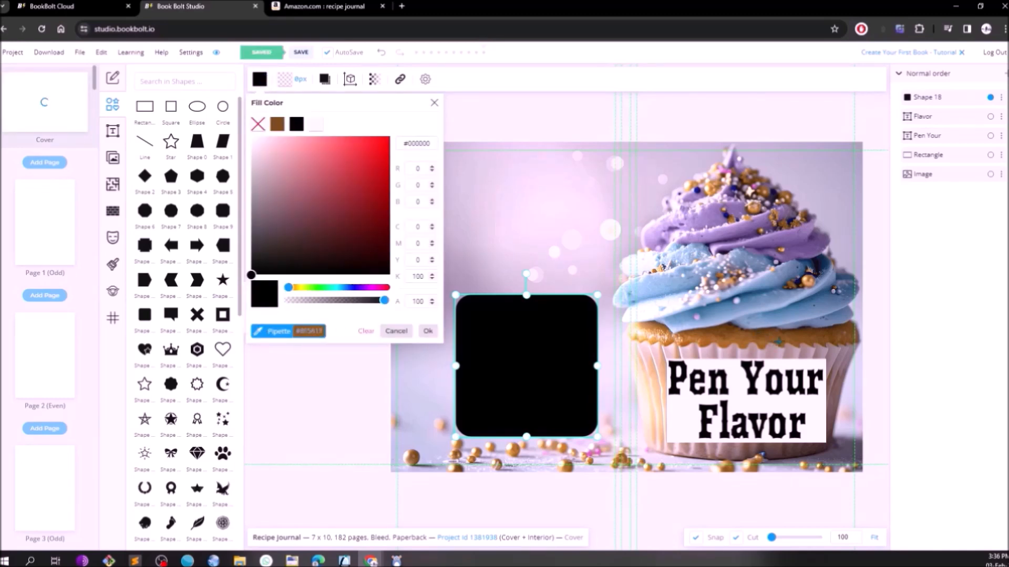
{"action": "left_click", "coordinate": [828, 338]}
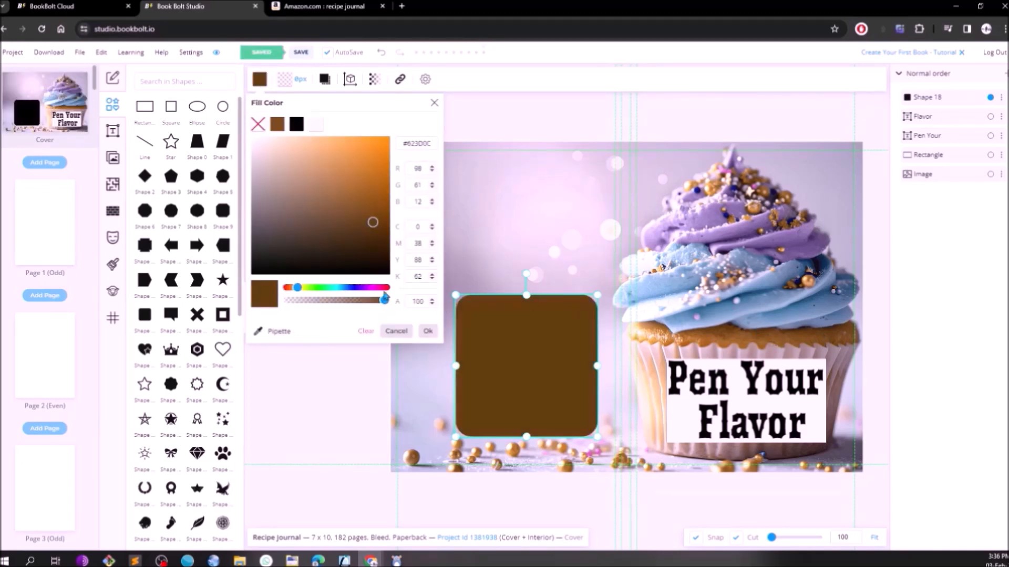
{"action": "left_click_drag", "start_coordinate": [384, 301], "coordinate": [312, 304]}
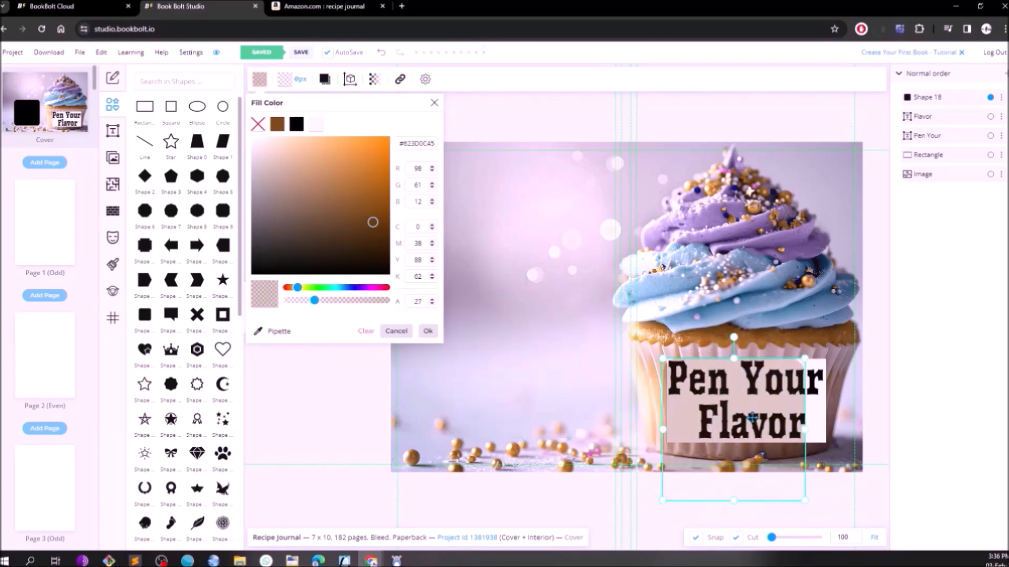
{"action": "mouse_move", "coordinate": [734, 416]}
{"action": "left_mouse_down"}
{"action": "mouse_move", "coordinate": [648, 418]}
{"action": "mouse_move", "coordinate": [735, 409]}
{"action": "left_mouse_up"}
{"action": "left_click_drag", "start_coordinate": [806, 408], "coordinate": [835, 412]}
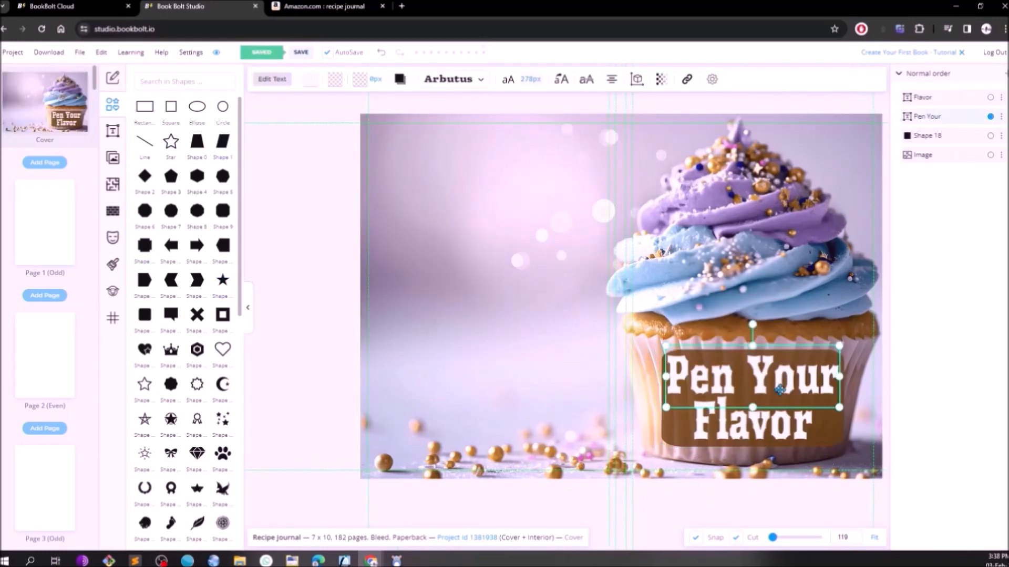
{"action": "mouse_move", "coordinate": [667, 434]}
{"action": "left_mouse_down"}
{"action": "mouse_move", "coordinate": [511, 433]}
{"action": "mouse_move", "coordinate": [668, 437]}
{"action": "left_mouse_up"}
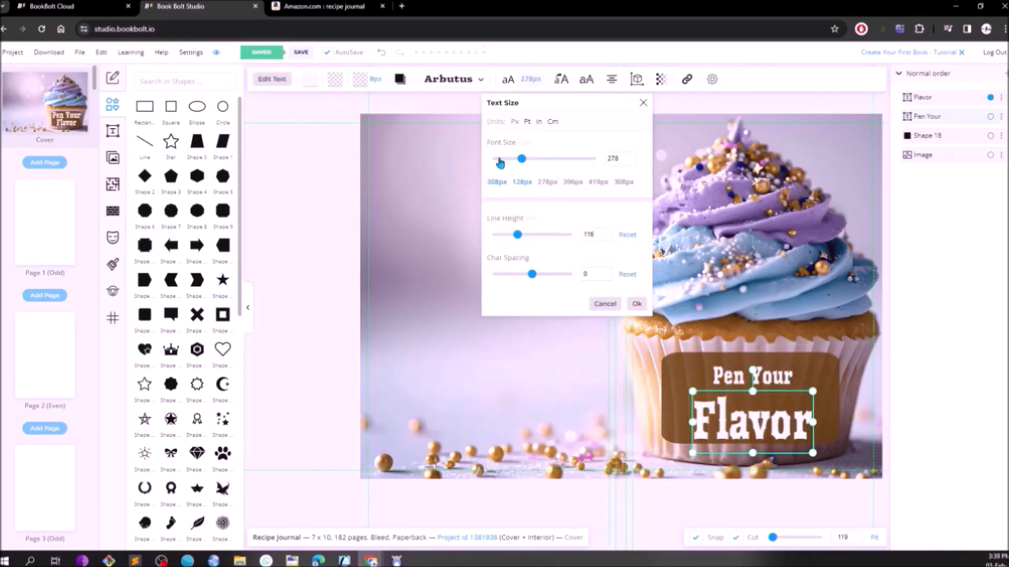
{"action": "left_click", "coordinate": [608, 158]}
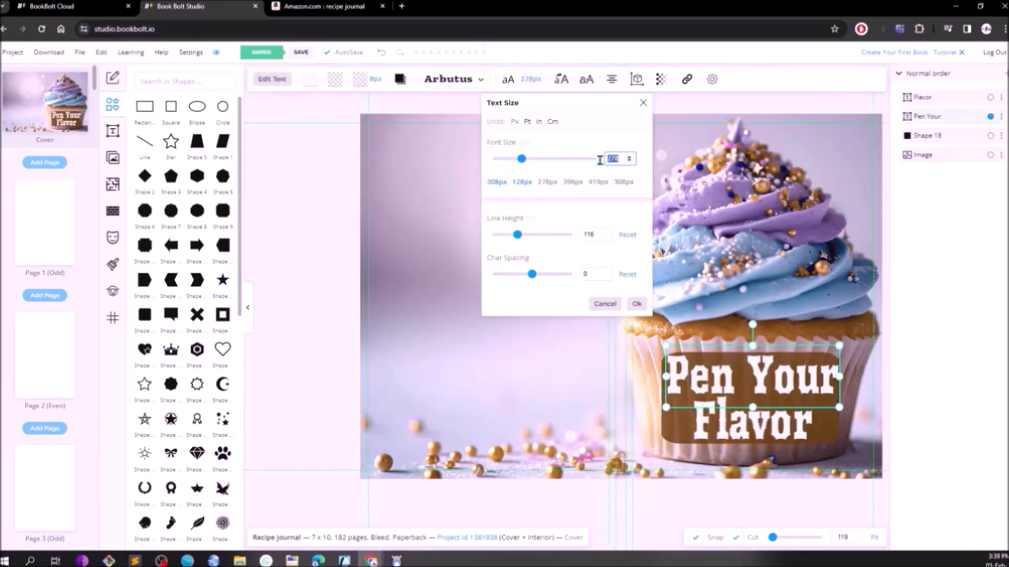
{"action": "left_click", "coordinate": [607, 305]}
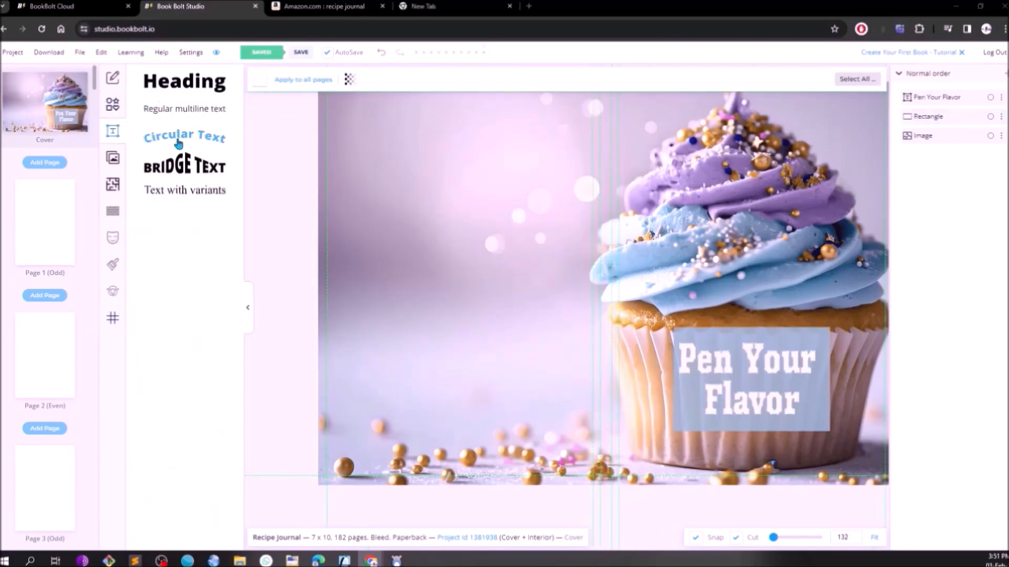
Add a circular text to the cover, move it onto the back cover area and open its wording for editing.
{"action": "left_click", "coordinate": [178, 139]}
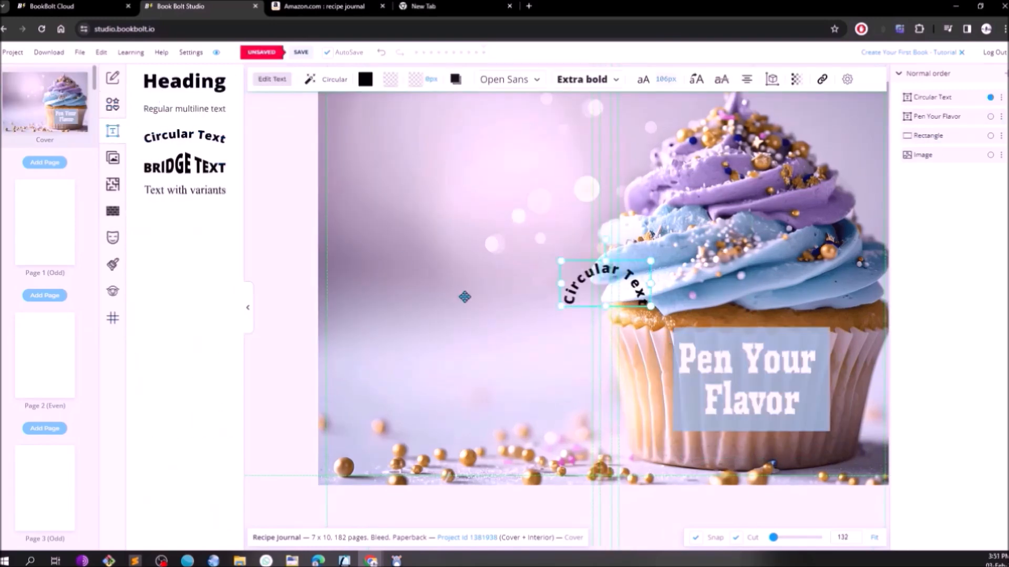
{"action": "left_click_drag", "start_coordinate": [585, 277], "coordinate": [461, 263]}
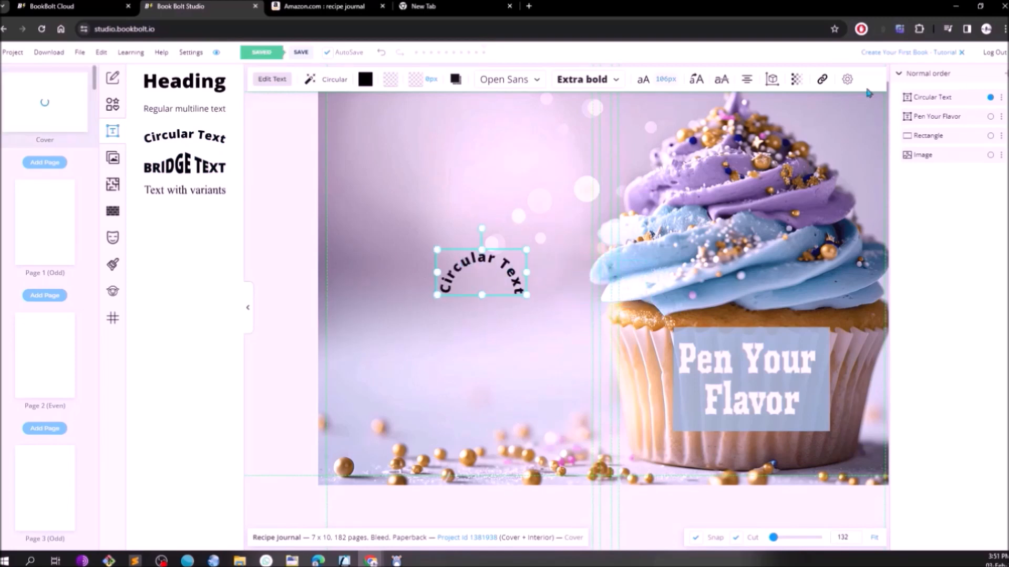
{"action": "left_click", "coordinate": [272, 79]}
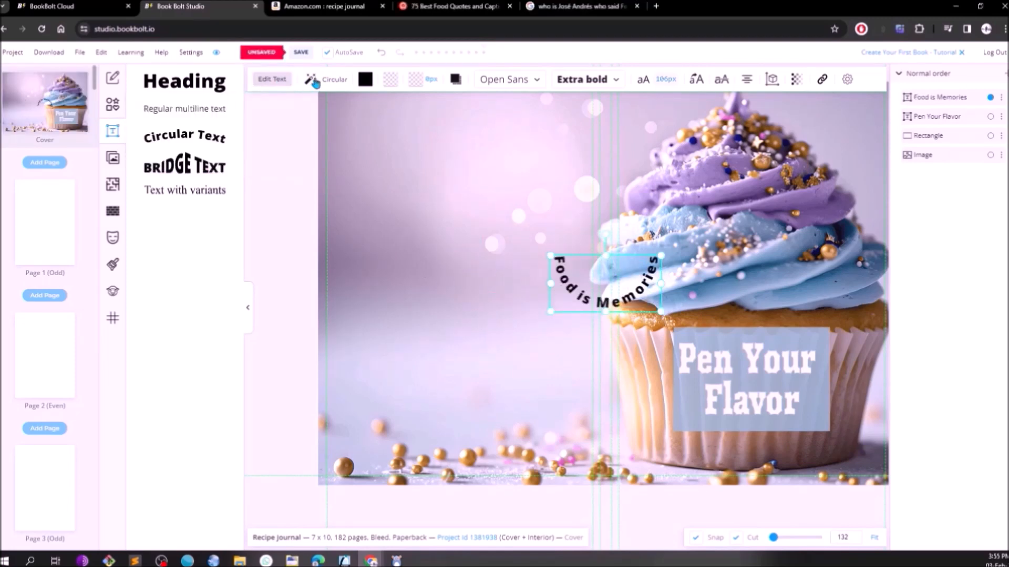
Adjust the radius of the reversed circular effect on the "Food is Memories" text to 79.
{"action": "left_click", "coordinate": [315, 80]}
{"action": "left_click_drag", "start_coordinate": [328, 183], "coordinate": [338, 183]}
{"action": "mouse_move", "coordinate": [338, 184]}
{"action": "left_mouse_down"}
{"action": "mouse_move", "coordinate": [352, 196]}
{"action": "mouse_move", "coordinate": [342, 194]}
{"action": "left_mouse_up"}
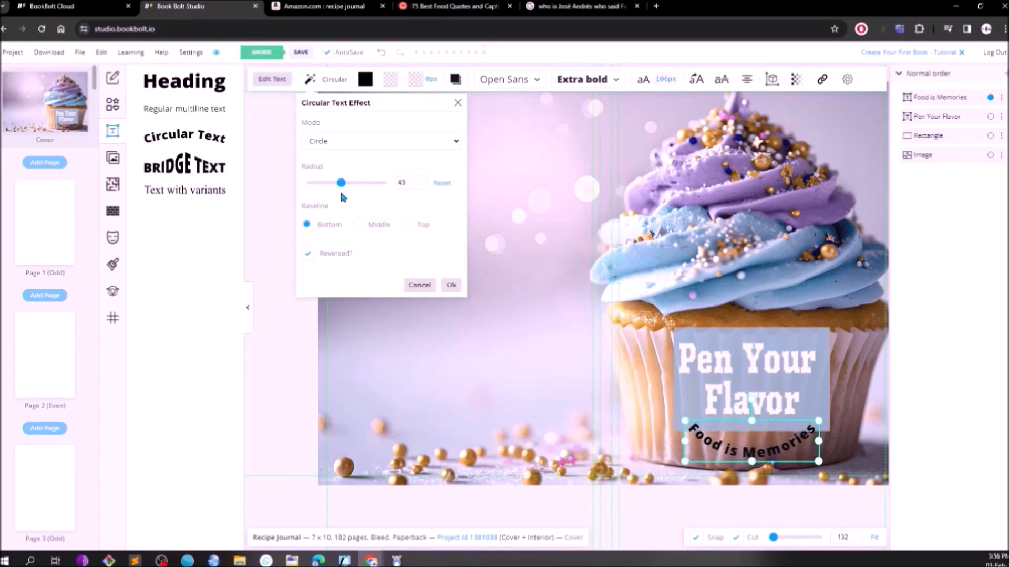
{"action": "left_click", "coordinate": [725, 447]}
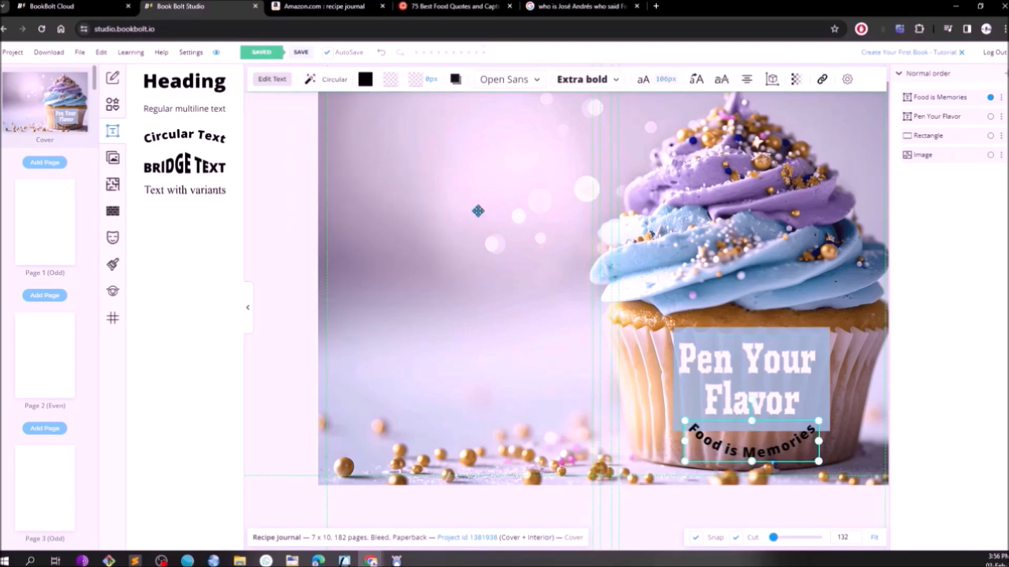
{"action": "left_click", "coordinate": [330, 80]}
{"action": "mouse_move", "coordinate": [338, 183]}
{"action": "left_mouse_down"}
{"action": "mouse_move", "coordinate": [309, 184]}
{"action": "mouse_move", "coordinate": [349, 183]}
{"action": "mouse_move", "coordinate": [337, 183]}
{"action": "left_mouse_up"}
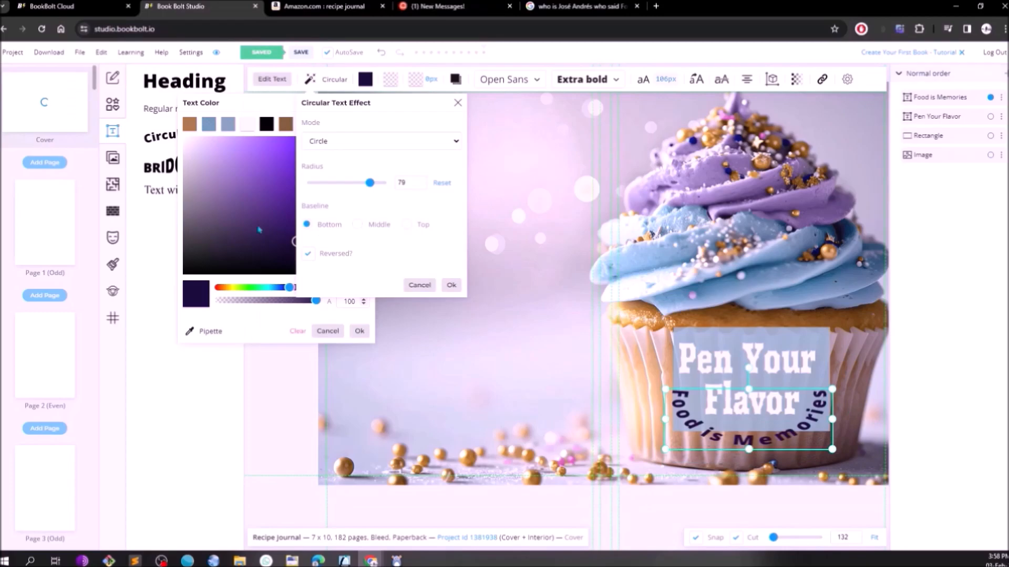
Change the font of the curved "Food is Memories" text to a thin script typeface and move it beneath the title.
{"action": "left_click", "coordinate": [366, 79]}
{"action": "left_click", "coordinate": [509, 79]}
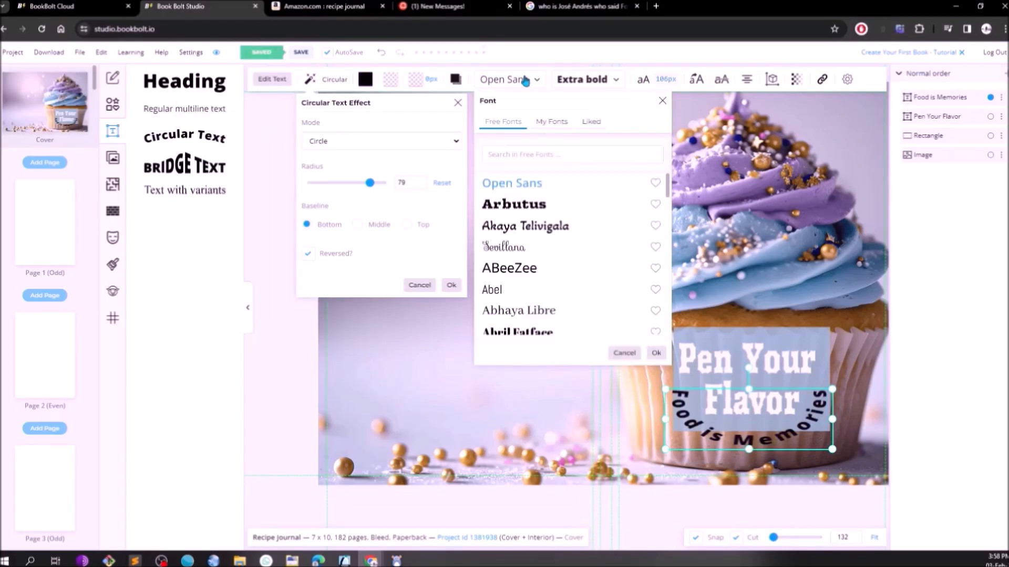
{"action": "scroll", "coordinate": [525, 251], "scroll_direction": "down", "scroll_amount": 7}
{"action": "left_click", "coordinate": [527, 312]}
{"action": "left_click_drag", "start_coordinate": [750, 435], "coordinate": [754, 442]}
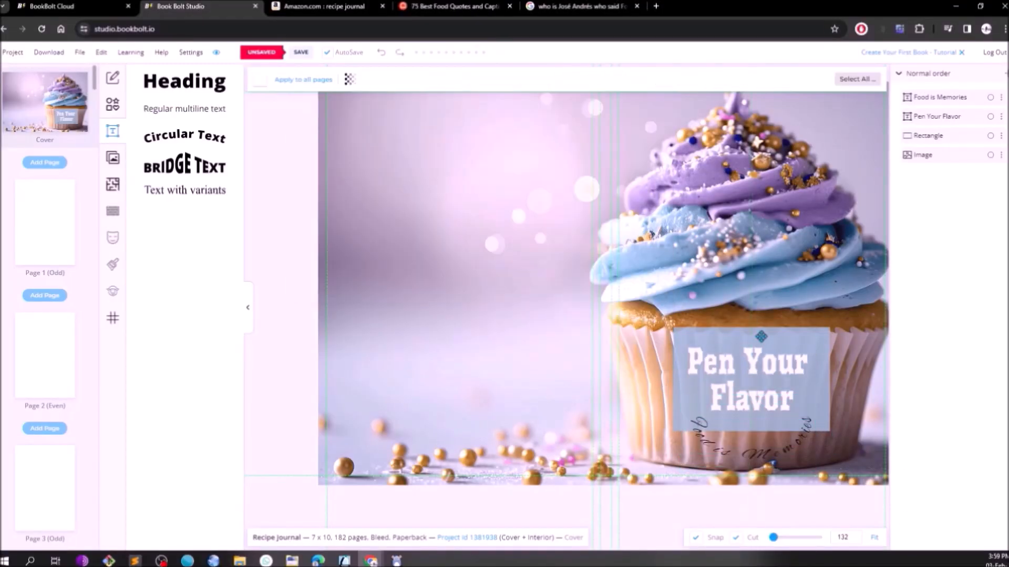
Select the curved "Food is Memories" text again and try the Astloch font on it.
{"action": "left_click", "coordinate": [751, 368]}
{"action": "left_click", "coordinate": [778, 447]}
{"action": "left_click", "coordinate": [504, 79]}
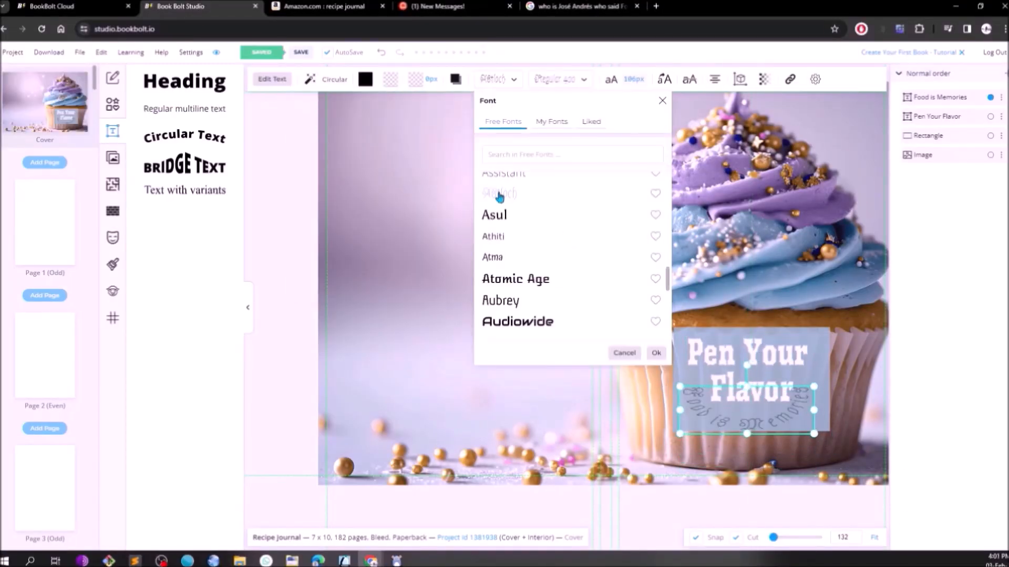
Search the interior templates library for "recipe" and open the Recipes template set.
{"action": "left_click", "coordinate": [113, 184]}
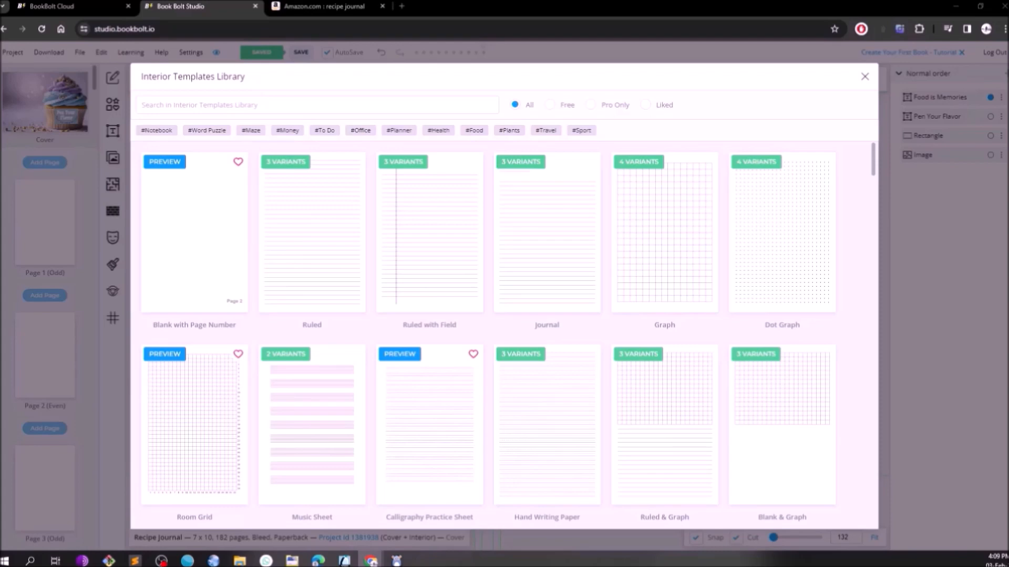
{"action": "left_click", "coordinate": [217, 106]}
{"action": "type", "text": "recipe jo"}
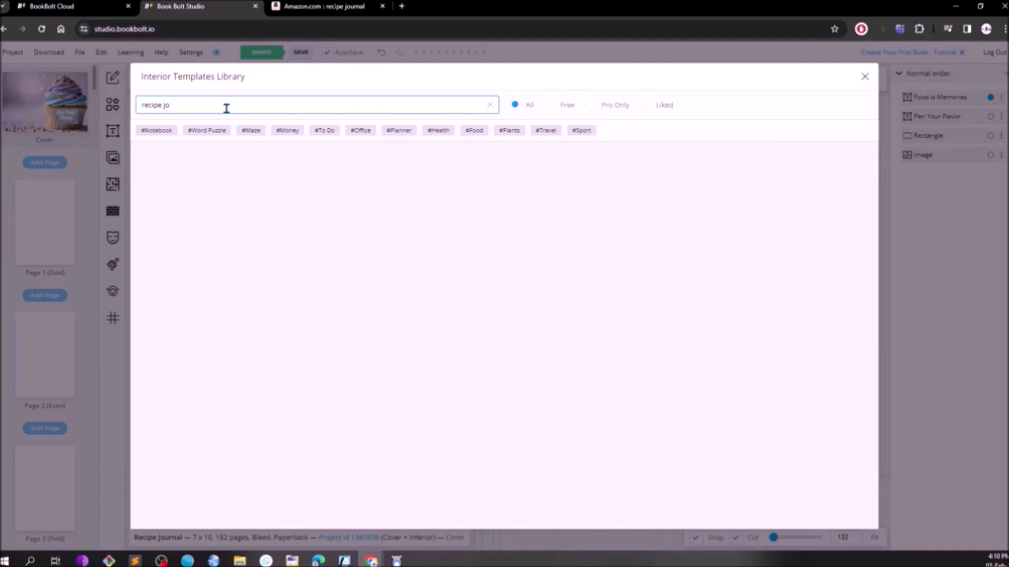
{"action": "key", "text": "BackSpace"}
{"action": "key", "text": "BackSpace"}
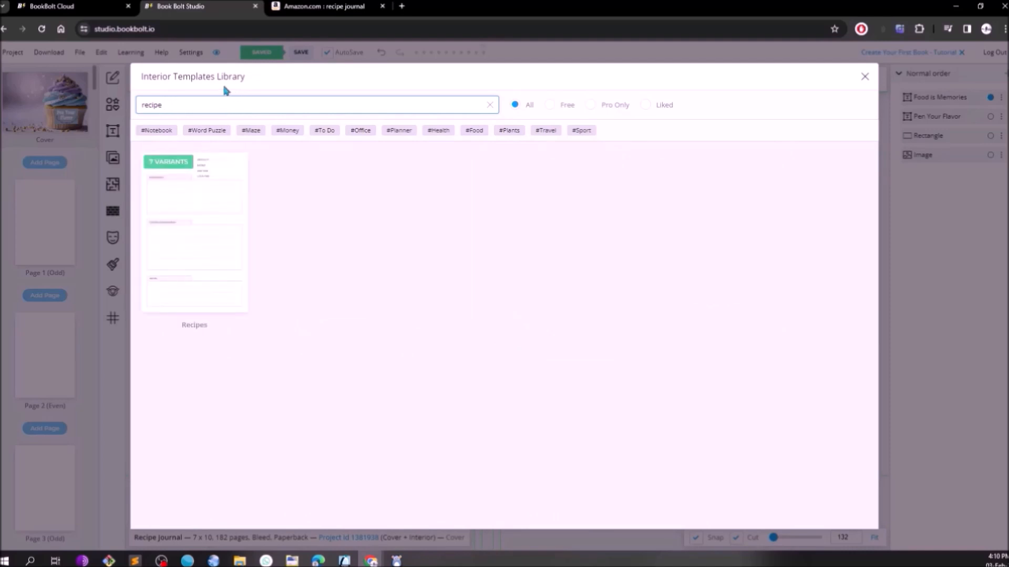
{"action": "left_click", "coordinate": [183, 170]}
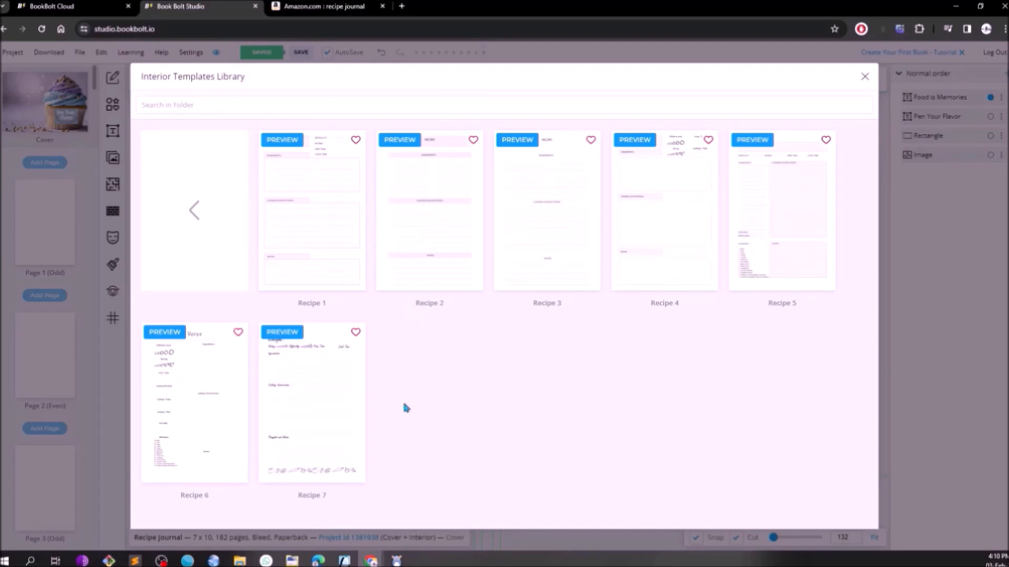
Preview several of the recipe page layouts and choose the Recipe 5 template for the interior.
{"action": "left_click", "coordinate": [281, 140]}
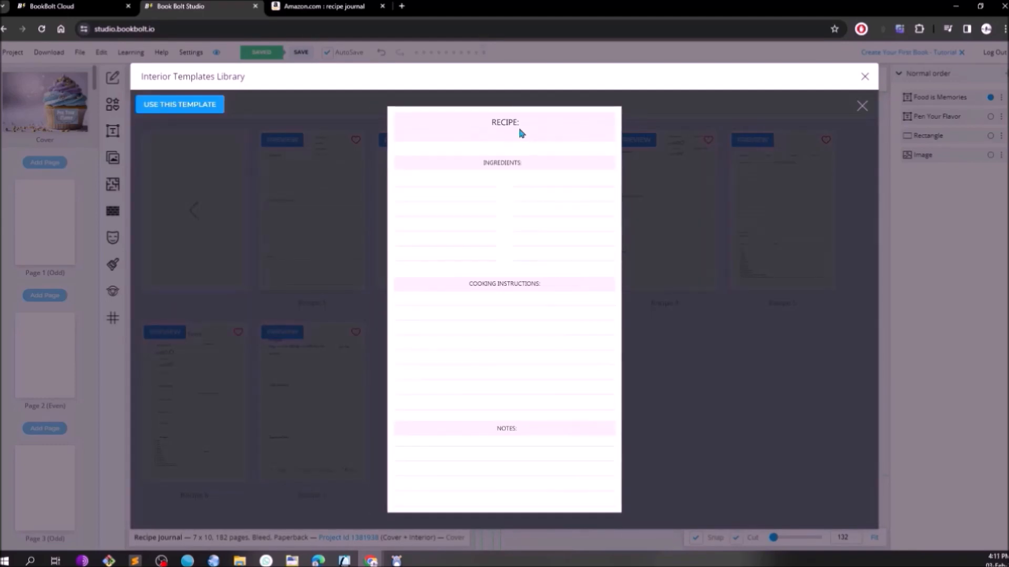
{"action": "left_click", "coordinate": [519, 131]}
{"action": "left_click", "coordinate": [519, 136]}
{"action": "left_click", "coordinate": [627, 140]}
{"action": "left_click", "coordinate": [629, 141]}
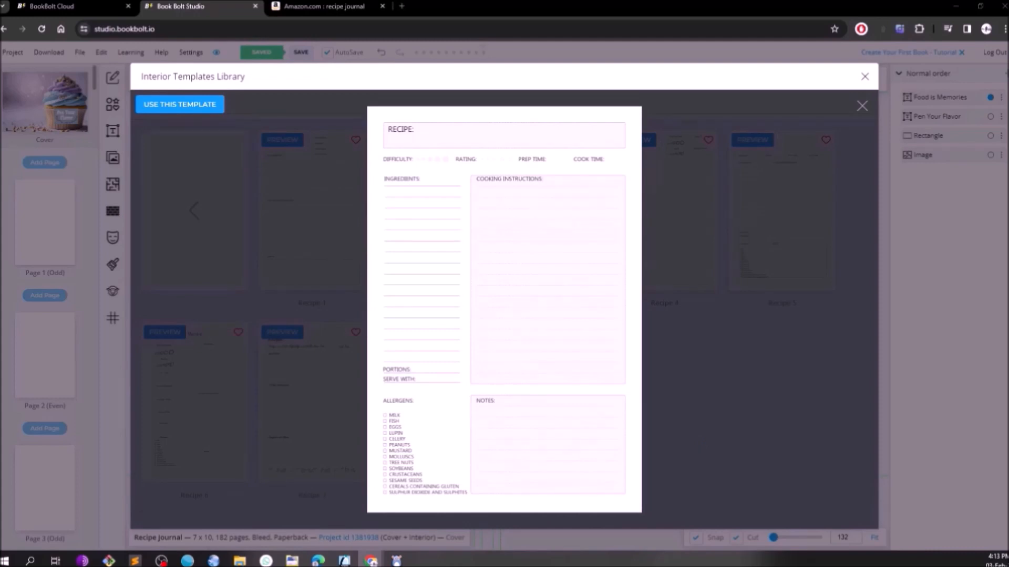
{"action": "left_click", "coordinate": [209, 104]}
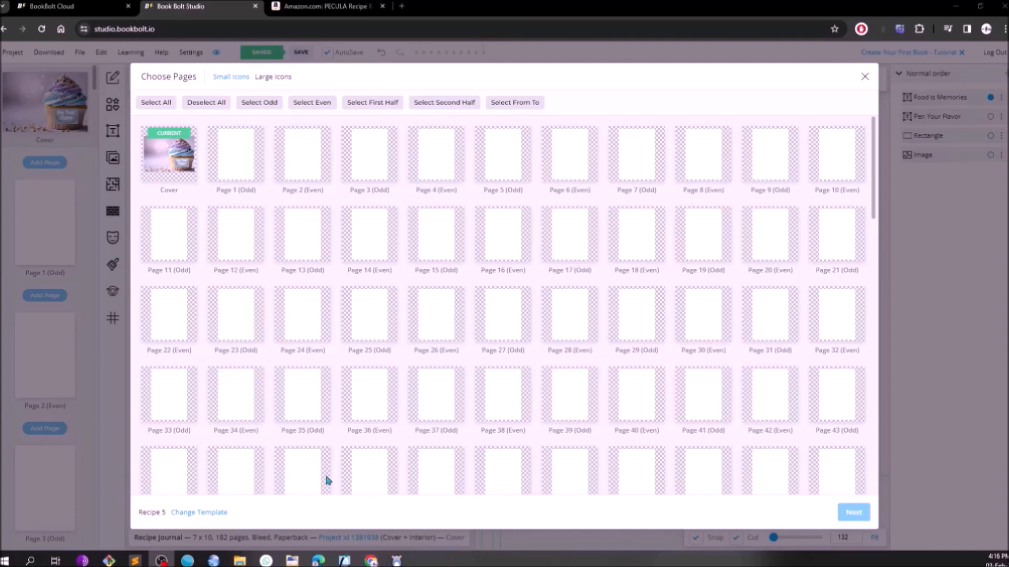
Select all pages for the Recipe 5 template except the cover and pages 1 to 4.
{"action": "left_click", "coordinate": [156, 102]}
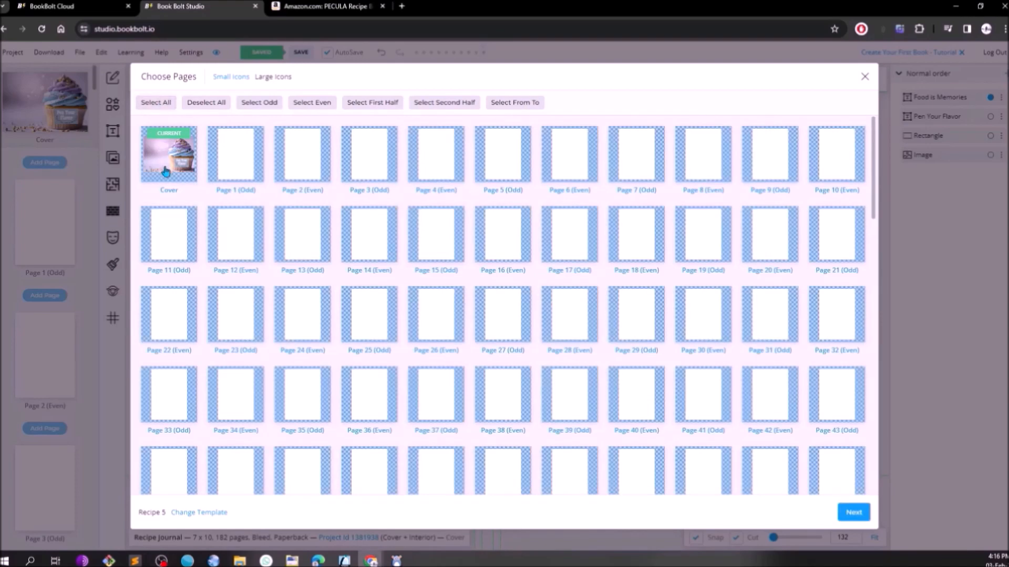
{"action": "left_click", "coordinate": [166, 171]}
{"action": "left_click", "coordinate": [228, 169]}
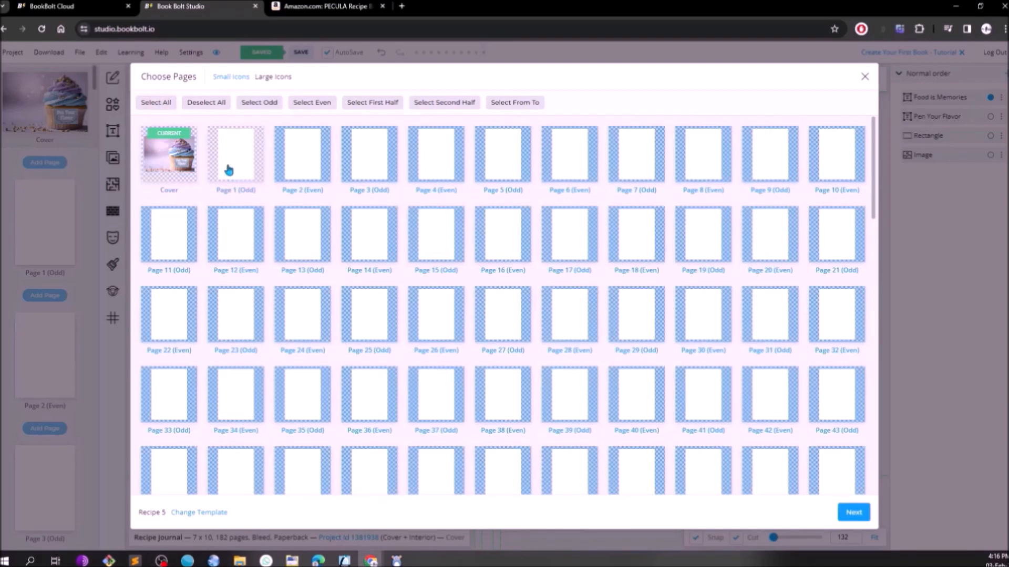
{"action": "left_click", "coordinate": [297, 172]}
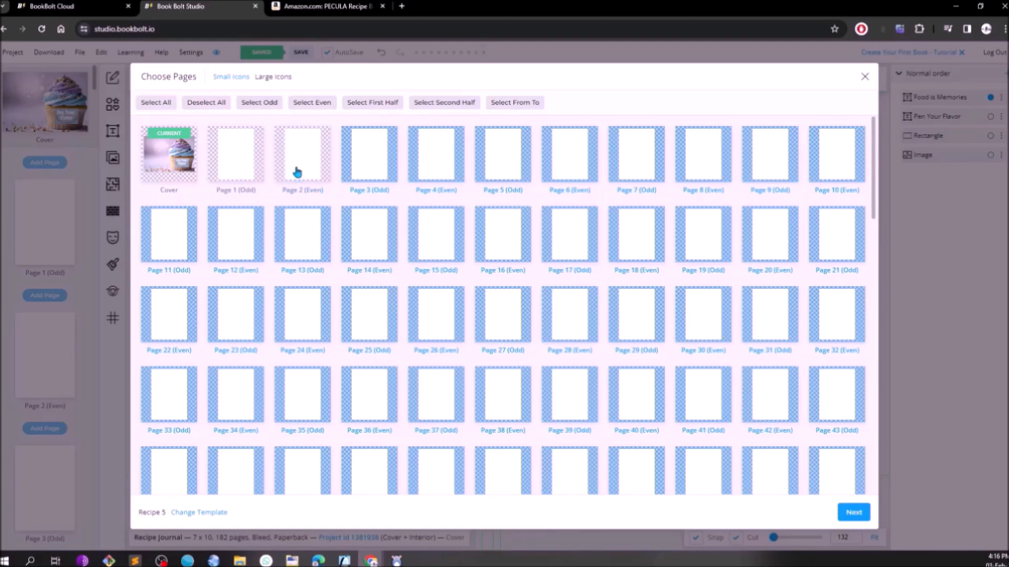
{"action": "left_click", "coordinate": [369, 169]}
{"action": "left_click", "coordinate": [459, 171]}
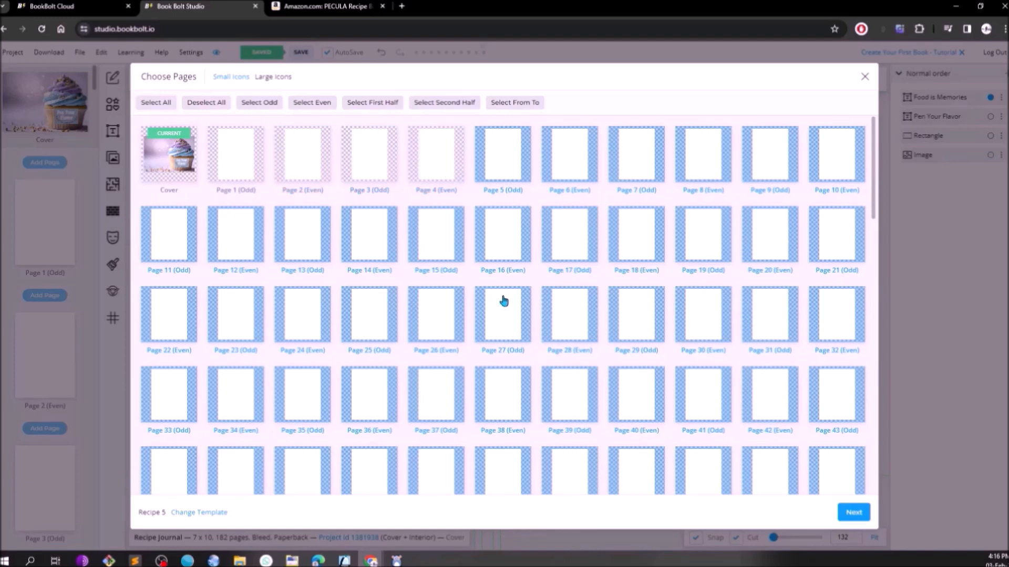
Deselect the last two pages and apply the Recipe 5 template to the rest, keeping aspect ratio with Work Area bleed mode.
{"action": "scroll", "coordinate": [497, 300], "scroll_direction": "down", "scroll_amount": 15}
{"action": "left_click", "coordinate": [563, 450]}
{"action": "left_click", "coordinate": [523, 451]}
{"action": "scroll", "coordinate": [645, 497], "scroll_direction": "up", "scroll_amount": 15}
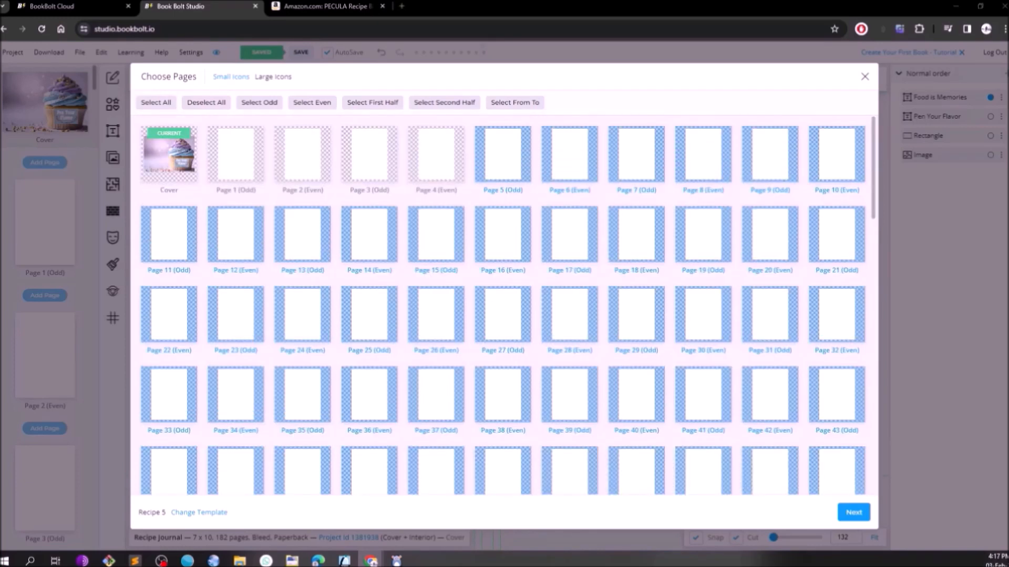
{"action": "left_click", "coordinate": [851, 516]}
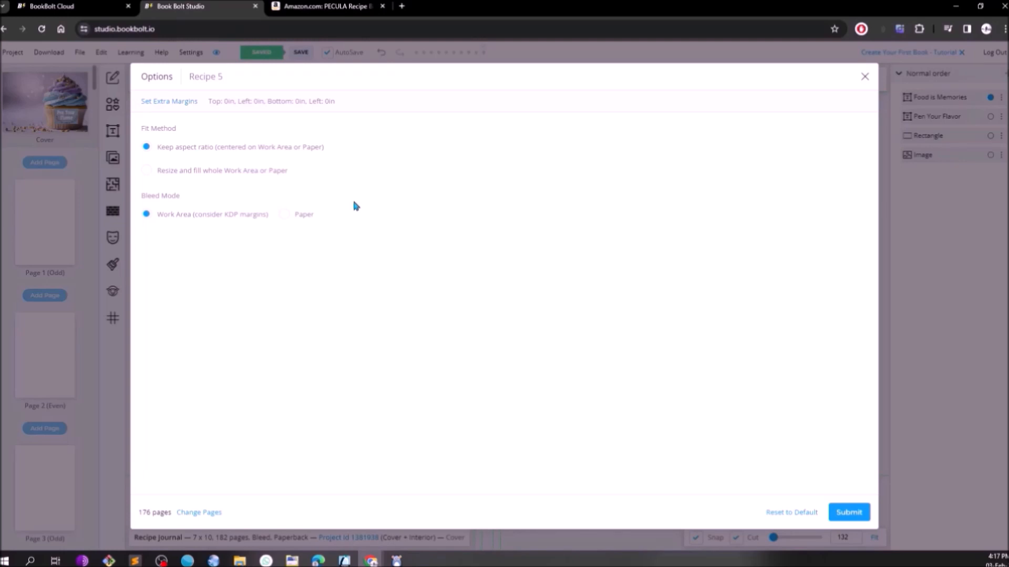
{"action": "left_click", "coordinate": [838, 514]}
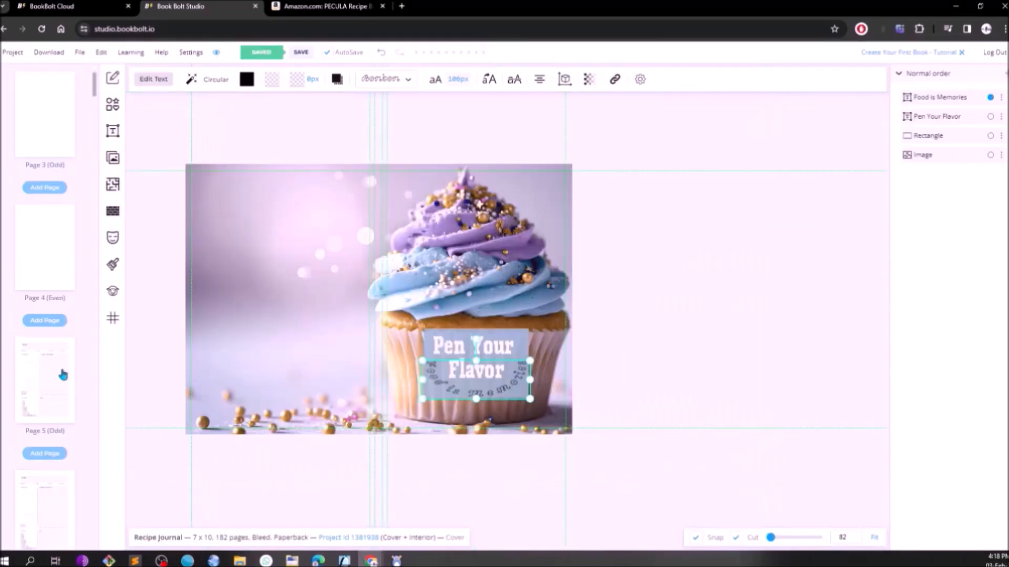
Check the Recipe 5 layout on page 5 and look through the blank pages 1 to 4.
{"action": "left_click", "coordinate": [63, 375]}
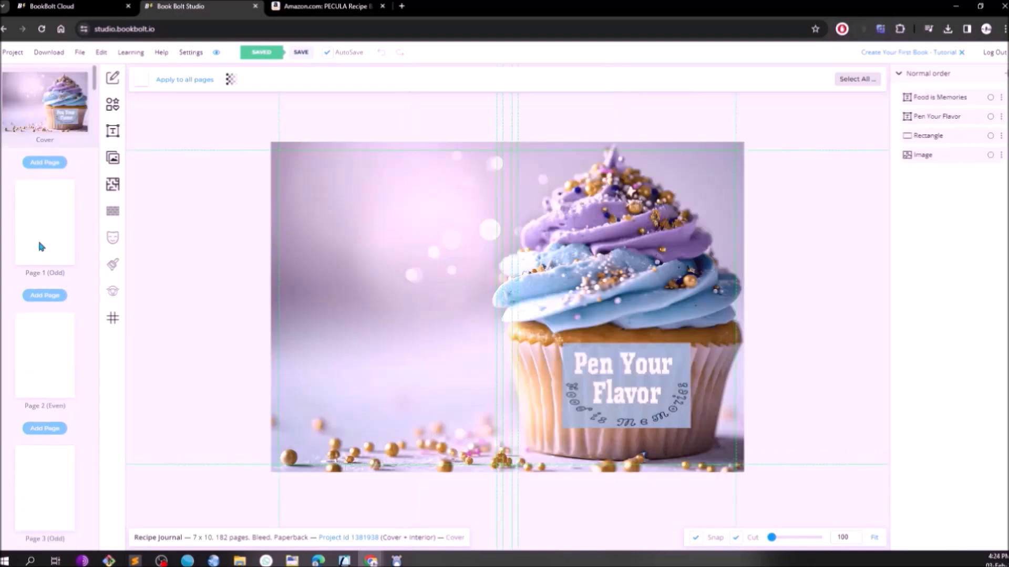
{"action": "left_click", "coordinate": [40, 247]}
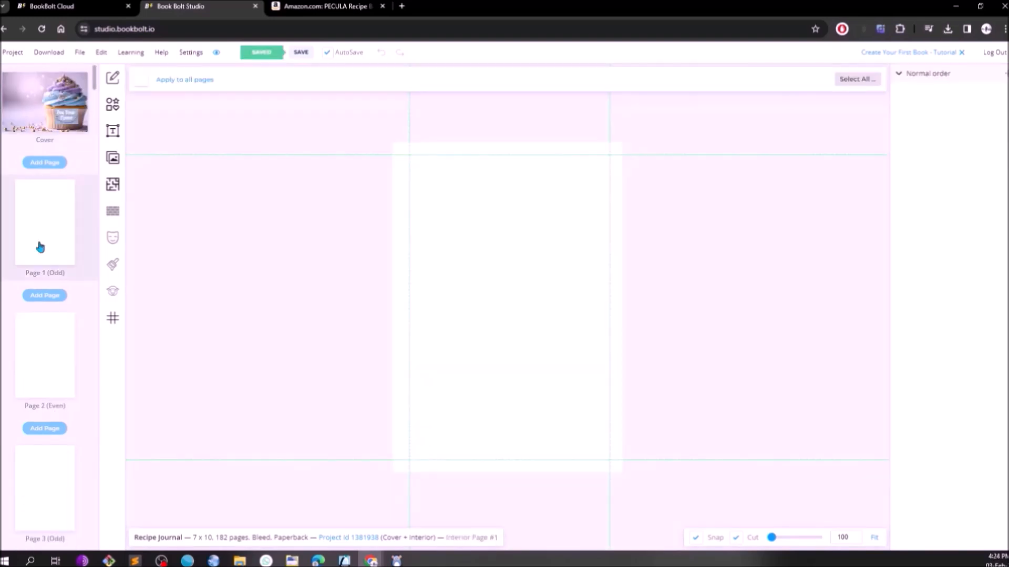
{"action": "left_click", "coordinate": [48, 370]}
{"action": "scroll", "coordinate": [48, 371], "scroll_direction": "down", "scroll_amount": 4}
{"action": "left_click", "coordinate": [49, 298]}
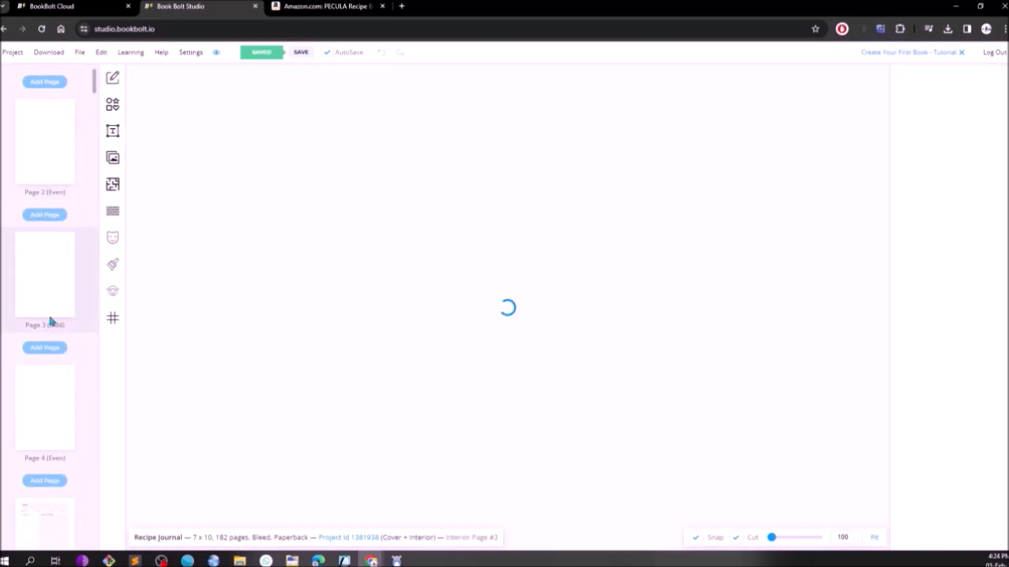
{"action": "left_click", "coordinate": [49, 382]}
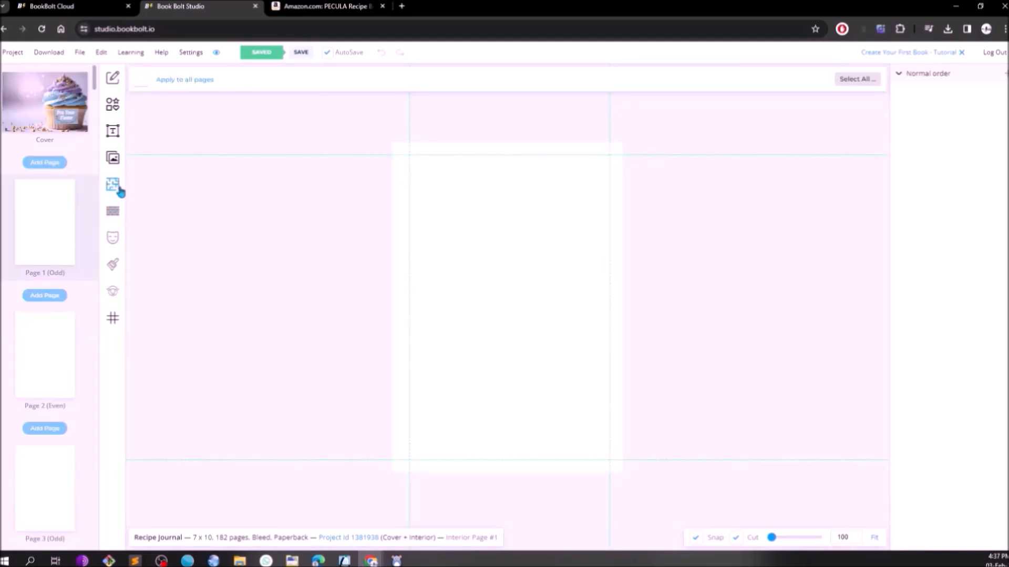
Choose the College Ruled with Field template from the interior templates library for page 1.
{"action": "left_click", "coordinate": [115, 186]}
{"action": "left_click", "coordinate": [399, 139]}
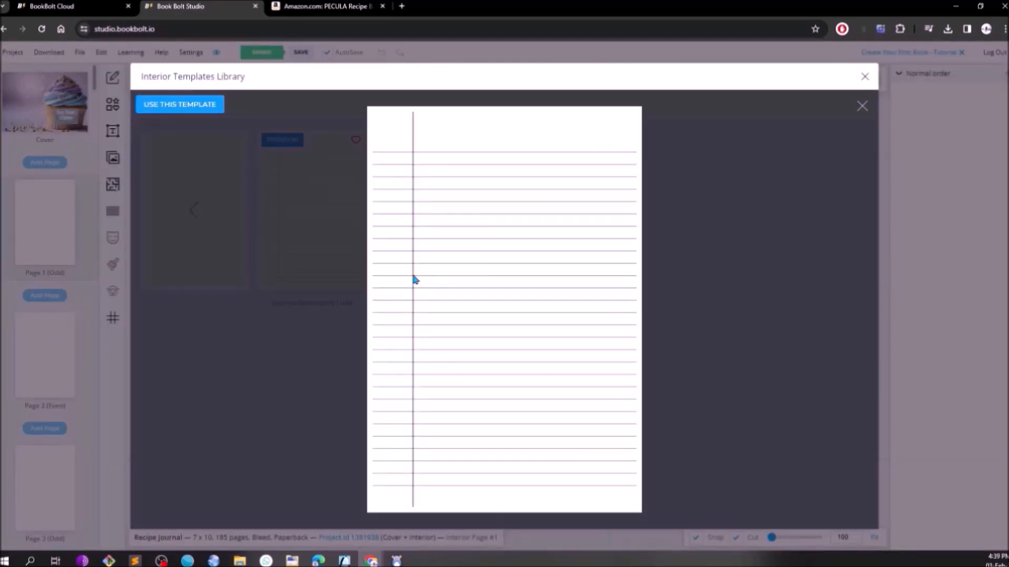
{"action": "left_click", "coordinate": [179, 108]}
Add pages 2 to 7 to the selection and apply the College Ruled with Field template with its default options.
{"action": "left_click", "coordinate": [306, 165]}
{"action": "left_click", "coordinate": [370, 167]}
{"action": "left_click", "coordinate": [436, 170]}
{"action": "left_click", "coordinate": [507, 171]}
{"action": "left_click", "coordinate": [570, 171]}
{"action": "left_click", "coordinate": [636, 171]}
{"action": "left_click", "coordinate": [853, 513]}
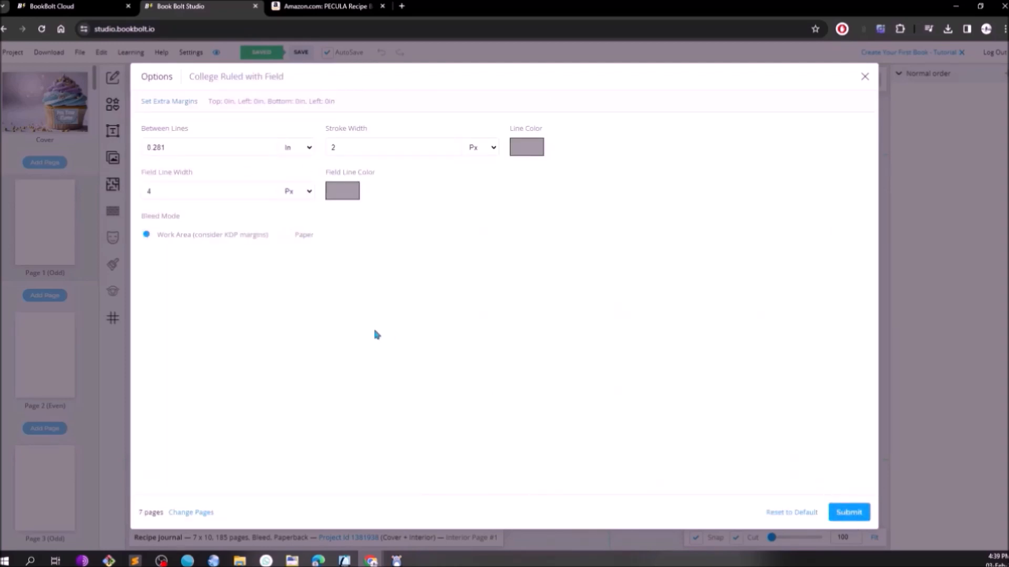
{"action": "left_click", "coordinate": [853, 513]}
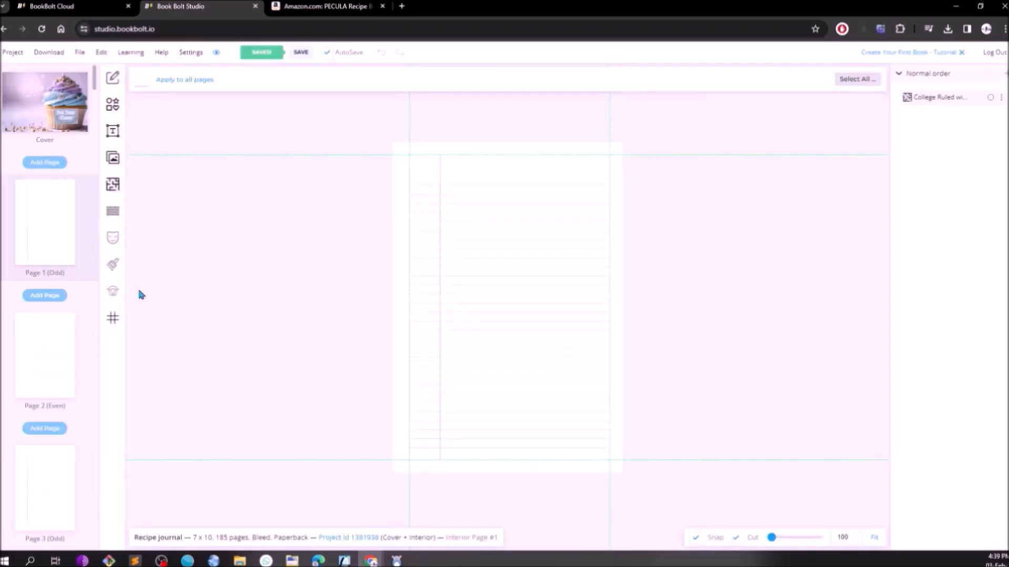
Add a heading reading "Recipe" to page 1 and set its font size to 90 px.
{"action": "left_click", "coordinate": [450, 231]}
{"action": "left_click", "coordinate": [112, 130]}
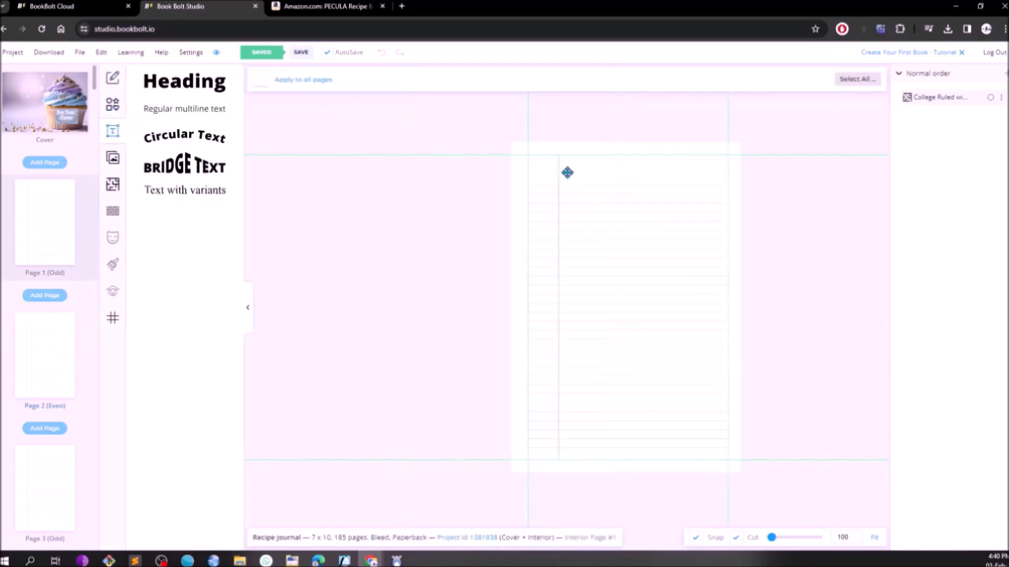
{"action": "left_click", "coordinate": [184, 82]}
{"action": "double_click", "coordinate": [632, 314]}
{"action": "type", "text": "Recipe"}
{"action": "key", "text": "ctrl+a"}
{"action": "left_click", "coordinate": [610, 79]}
{"action": "left_click", "coordinate": [522, 182]}
{"action": "left_click_drag", "start_coordinate": [621, 158], "coordinate": [599, 158]}
{"action": "type", "text": "90"}
{"action": "left_click", "coordinate": [637, 320]}
Move the Recipe heading above the ruled lines, just inside the wide column, and set its weight to Semi bold.
{"action": "left_click_drag", "start_coordinate": [634, 300], "coordinate": [592, 178]}
{"action": "key", "text": "ctrl+z"}
{"action": "left_click_drag", "start_coordinate": [626, 308], "coordinate": [578, 177]}
{"action": "left_click", "coordinate": [584, 176]}
{"action": "left_click", "coordinate": [532, 79]}
{"action": "left_click", "coordinate": [639, 346]}
{"action": "left_click", "coordinate": [795, 211]}
{"action": "left_click", "coordinate": [581, 176]}
{"action": "left_click", "coordinate": [532, 80]}
{"action": "left_click", "coordinate": [536, 210]}
{"action": "left_click", "coordinate": [639, 346]}
Duplicate the Recipe heading and change the copy's text to "S.No.".
{"action": "left_click", "coordinate": [573, 175]}
{"action": "key", "text": "ctrl+c"}
{"action": "key", "text": "ctrl+v"}
{"action": "left_click_drag", "start_coordinate": [476, 212], "coordinate": [604, 256]}
{"action": "double_click", "coordinate": [600, 256]}
{"action": "type", "text": "S.No."}
Place the S.No. heading above the narrow first column beside Recipe and set the font size to 95 px.
{"action": "left_click", "coordinate": [585, 175]}
{"action": "left_click", "coordinate": [605, 79]}
{"action": "left_click", "coordinate": [636, 319]}
{"action": "left_click", "coordinate": [590, 177]}
{"action": "left_click", "coordinate": [588, 177]}
{"action": "left_click", "coordinate": [605, 79]}
{"action": "double_click", "coordinate": [612, 158]}
{"action": "type", "text": "95"}
{"action": "left_click", "coordinate": [636, 322]}
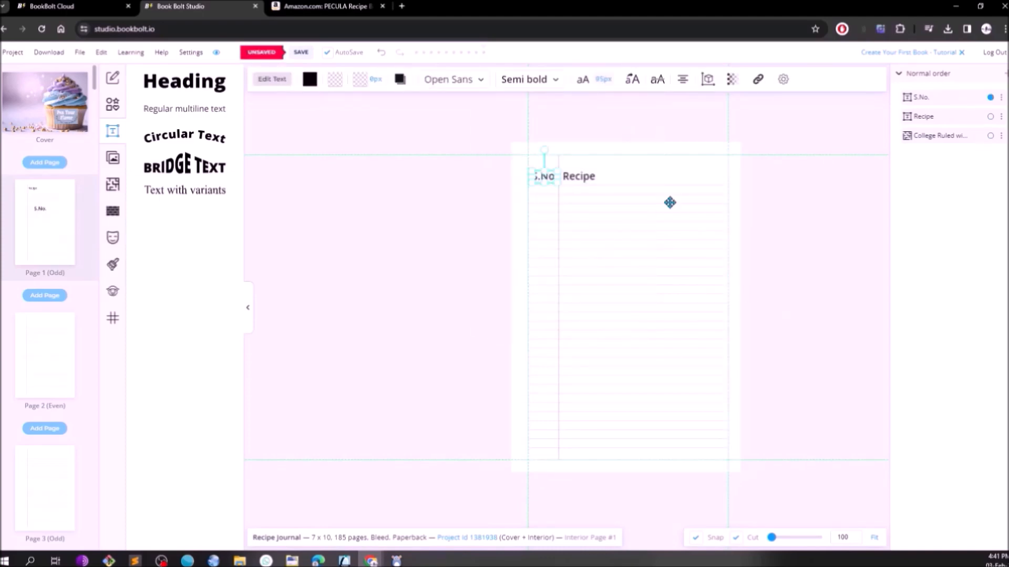
Ungroup the College Ruled template on page 1 into its individual lines.
{"action": "left_click", "coordinate": [415, 246]}
{"action": "left_click", "coordinate": [560, 225]}
{"action": "left_click", "coordinate": [1001, 137]}
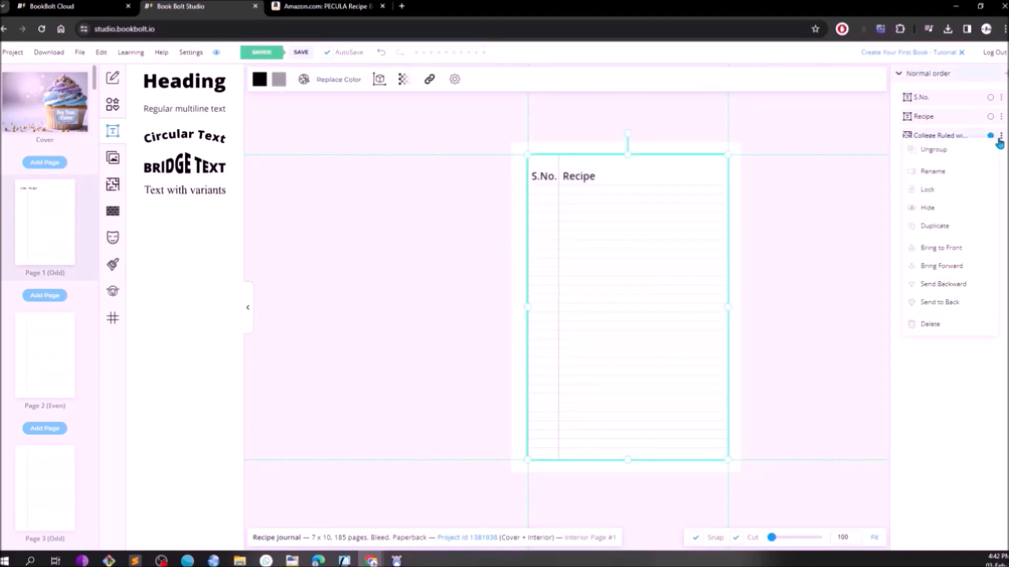
{"action": "left_click", "coordinate": [947, 149]}
{"action": "left_click", "coordinate": [939, 156]}
Duplicate the vertical field line and shift the copy right to form a narrow third column along the page's right margin.
{"action": "scroll", "coordinate": [991, 176], "scroll_direction": "down", "scroll_amount": 3}
{"action": "left_click", "coordinate": [990, 535]}
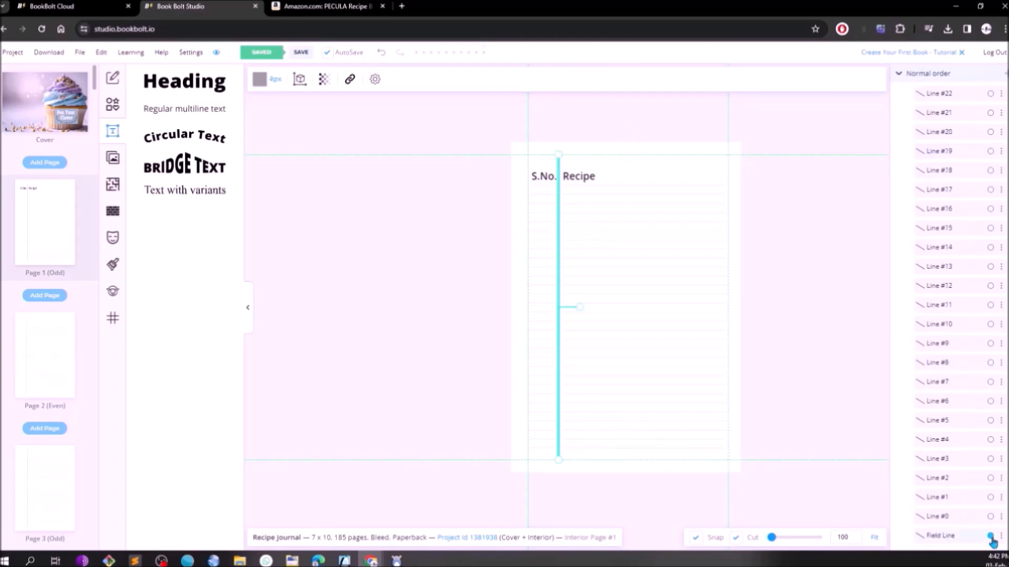
{"action": "key", "text": "ctrl+c"}
{"action": "key", "text": "ctrl+v"}
{"action": "key", "text": "shift+Right"}
{"action": "key", "text": "shift+Right"}
{"action": "key", "text": "shift+Right"}
{"action": "key", "text": "shift+Right"}
{"action": "key", "text": "shift+Right"}
{"action": "key", "text": "shift+Right"}
{"action": "key", "text": "shift+Right"}
{"action": "key", "text": "shift+Right"}
{"action": "key", "text": "shift+Right"}
{"action": "key", "text": "shift+Right"}
{"action": "key", "text": "shift+Right"}
{"action": "key", "text": "shift+Right"}
{"action": "key", "text": "shift+Right"}
{"action": "key", "text": "shift+Right"}
{"action": "key", "text": "shift+Right"}
{"action": "key", "text": "shift+Right"}
{"action": "key", "text": "shift+Right"}
{"action": "key", "text": "shift+Right"}
{"action": "key", "text": "shift+Right"}
{"action": "key", "text": "shift+Right"}
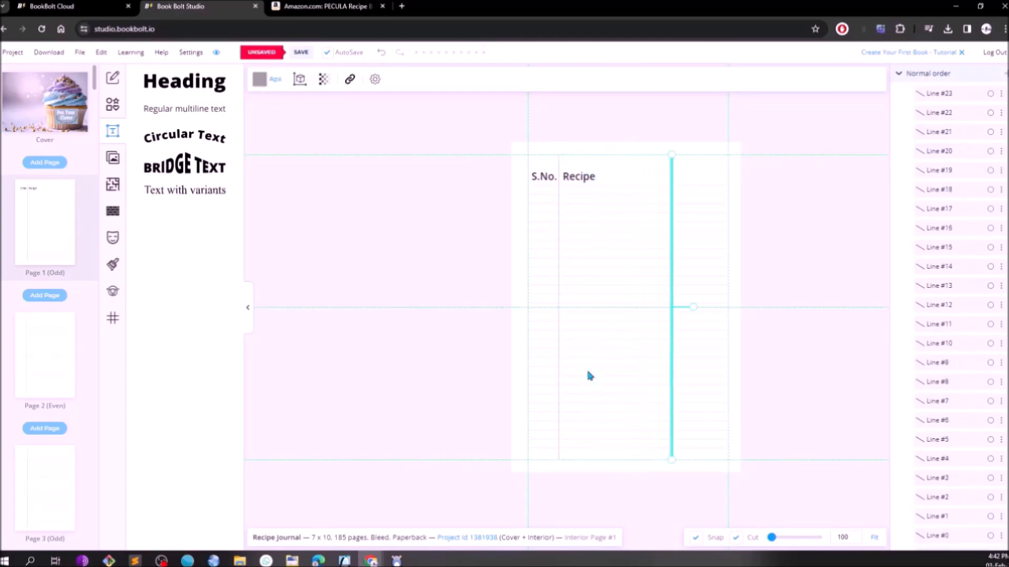
{"action": "key", "text": "Left"}
{"action": "key", "text": "Left"}
{"action": "key", "text": "Left"}
Copy the S.No. heading into the third column and change its text to "Page #".
{"action": "left_click", "coordinate": [550, 176]}
{"action": "key", "text": "ctrl+c"}
{"action": "key", "text": "ctrl+v"}
{"action": "left_click_drag", "start_coordinate": [550, 177], "coordinate": [707, 185]}
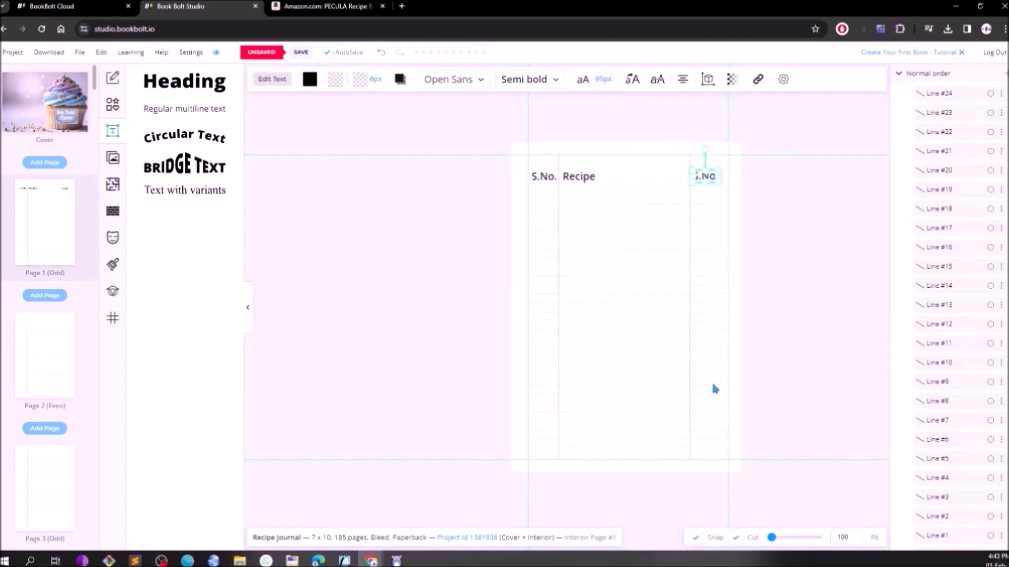
{"action": "scroll", "coordinate": [783, 236], "scroll_direction": "up", "scroll_amount": 5}
{"action": "left_click", "coordinate": [272, 79]}
{"action": "type", "text": "Page #"}
Set the Page # heading to 75 px in Semi bold Italic.
{"action": "left_click", "coordinate": [661, 140]}
{"action": "left_click", "coordinate": [594, 79]}
{"action": "type", "text": "75"}
{"action": "left_click", "coordinate": [636, 319]}
{"action": "left_click", "coordinate": [529, 79]}
{"action": "left_click", "coordinate": [658, 141]}
Set the Recipe and S.No. headings to 75 px Semi bold Italic to match the Page # heading.
{"action": "left_click", "coordinate": [445, 138]}
{"action": "left_click", "coordinate": [603, 80]}
{"action": "left_click", "coordinate": [545, 183]}
{"action": "left_click", "coordinate": [530, 79]}
{"action": "left_click", "coordinate": [636, 320]}
{"action": "left_click", "coordinate": [388, 138]}
{"action": "left_click", "coordinate": [603, 80]}
{"action": "left_click", "coordinate": [541, 80]}
{"action": "left_click", "coordinate": [636, 320]}
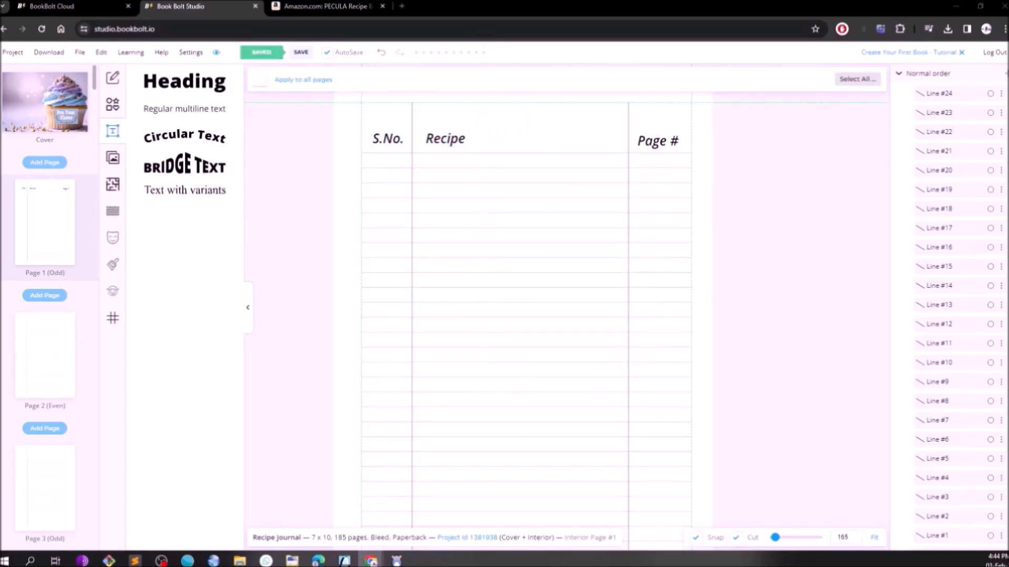
Move the Recipe heading to the middle of its column.
{"action": "scroll", "coordinate": [733, 170], "scroll_direction": "down", "scroll_amount": 4}
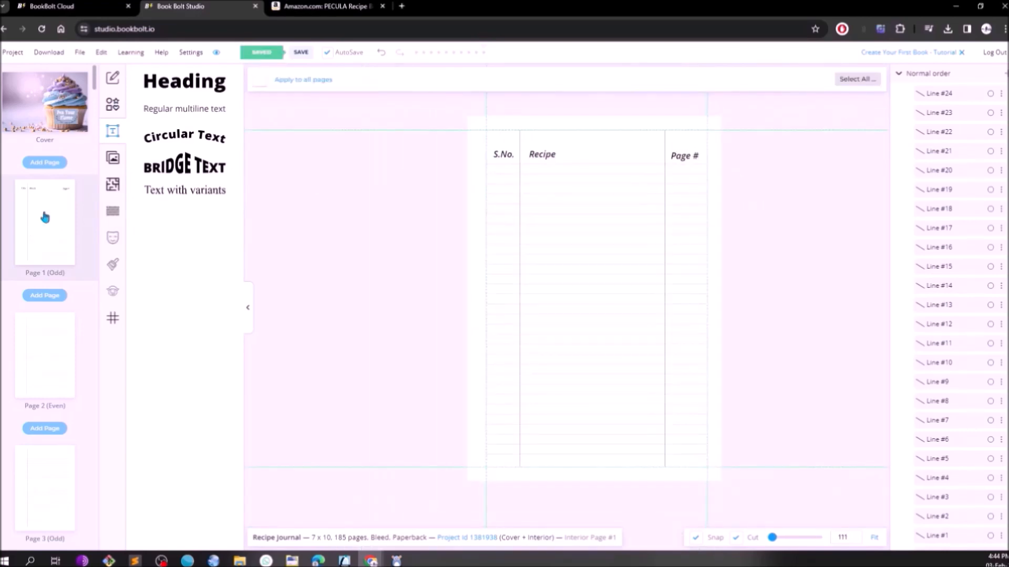
{"action": "scroll", "coordinate": [539, 152], "scroll_direction": "up", "scroll_amount": 7}
{"action": "left_click_drag", "start_coordinate": [537, 159], "coordinate": [642, 161]}
{"action": "left_click", "coordinate": [311, 228]}
Change the S.No. heading's text to "Section" on page 1.
{"action": "scroll", "coordinate": [311, 228], "scroll_direction": "down", "scroll_amount": 8}
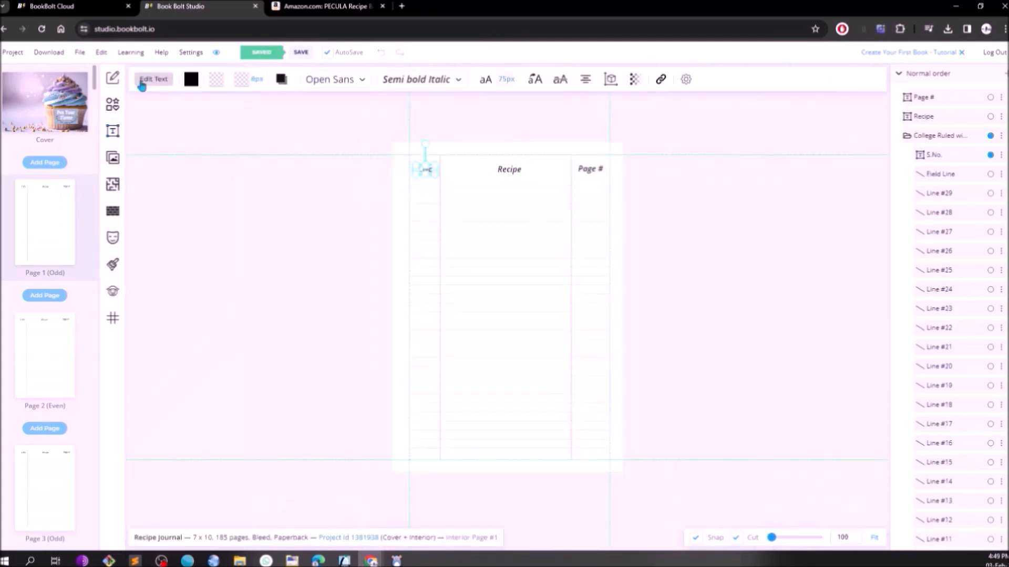
{"action": "left_click", "coordinate": [152, 78]}
{"action": "type", "text": "Section"}
{"action": "left_click", "coordinate": [281, 155]}
{"action": "left_click", "coordinate": [445, 247]}
{"action": "left_click", "coordinate": [322, 217]}
Copy the Section heading's top centre position and apply it to the Recipe heading so both line up.
{"action": "scroll", "coordinate": [321, 217], "scroll_direction": "up", "scroll_amount": 6}
{"action": "scroll", "coordinate": [322, 216], "scroll_direction": "down", "scroll_amount": 1}
{"action": "left_click", "coordinate": [619, 136]}
{"action": "left_click", "coordinate": [1001, 155]}
{"action": "left_click", "coordinate": [610, 80]}
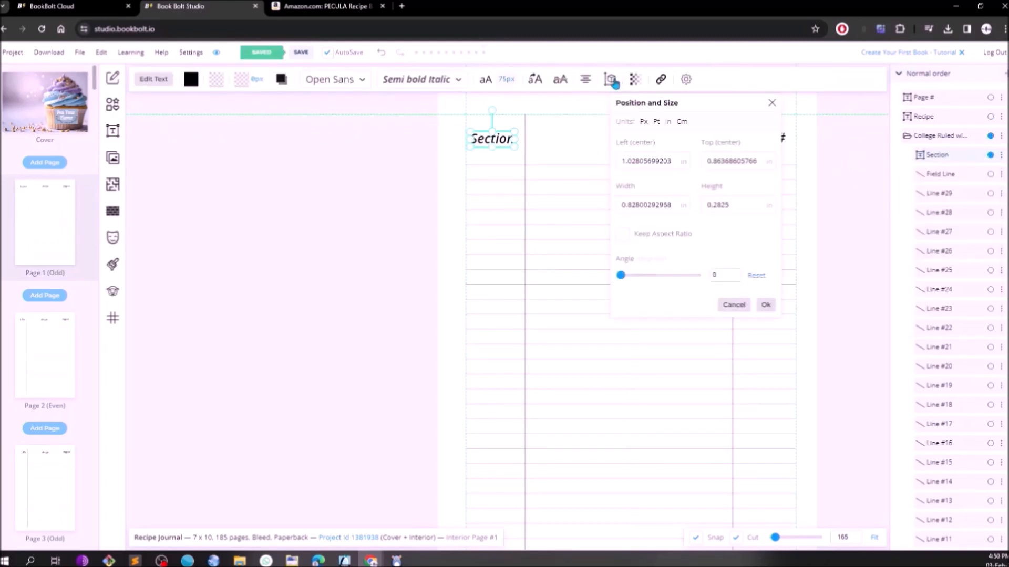
{"action": "double_click", "coordinate": [731, 162]}
{"action": "left_click", "coordinate": [766, 305]}
{"action": "left_click", "coordinate": [631, 138]}
{"action": "left_click", "coordinate": [611, 79]}
{"action": "key", "text": "ctrl+v"}
{"action": "left_click", "coordinate": [766, 305]}
Give the Page # heading the same top centre position and recheck the Section heading's position.
{"action": "left_click", "coordinate": [765, 139]}
{"action": "left_click", "coordinate": [611, 80]}
{"action": "left_click", "coordinate": [765, 305]}
{"action": "left_click", "coordinate": [492, 139]}
{"action": "left_click", "coordinate": [635, 80]}
{"action": "left_click", "coordinate": [611, 79]}
{"action": "left_click", "coordinate": [765, 305]}
{"action": "left_click", "coordinate": [631, 138]}
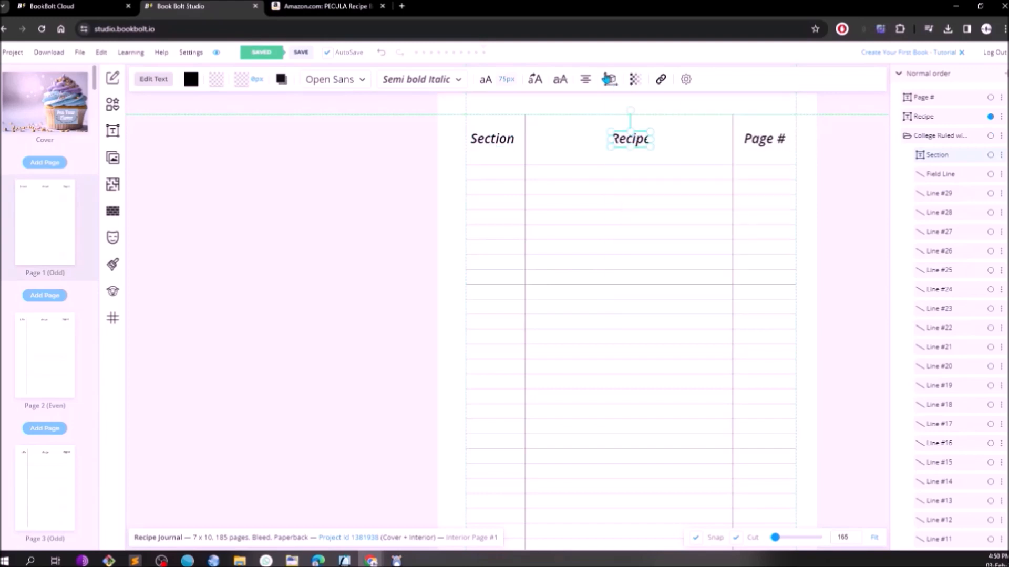
{"action": "left_click", "coordinate": [772, 151]}
Shorten the vertical line between Recipe and Page # so it starts at the first ruled line below the headings.
{"action": "scroll", "coordinate": [943, 425], "scroll_direction": "down", "scroll_amount": 1}
{"action": "left_click", "coordinate": [940, 121]}
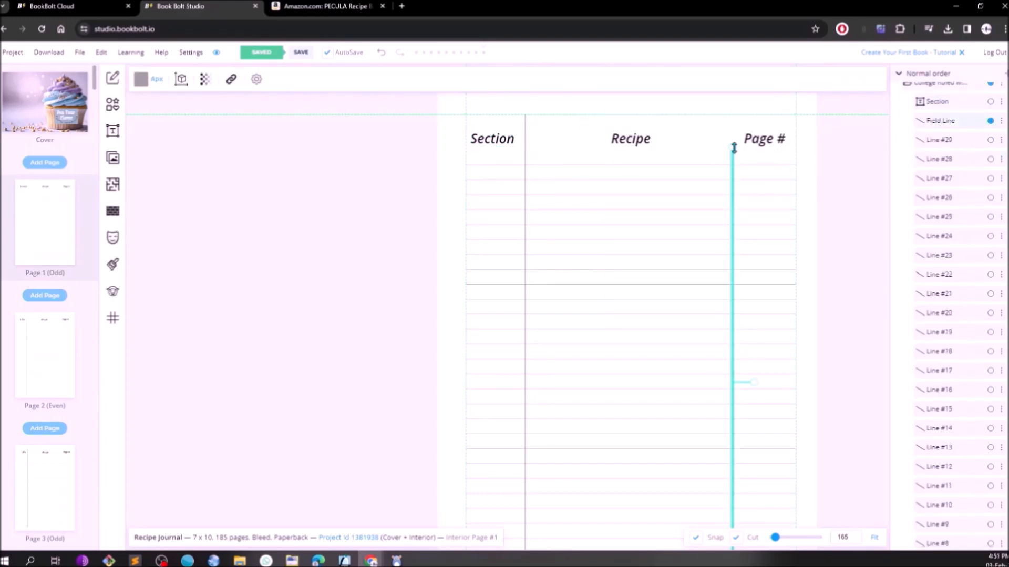
{"action": "left_click_drag", "start_coordinate": [734, 148], "coordinate": [732, 165]}
Shorten the vertical line between Section and Recipe so it also starts at the first ruled line.
{"action": "scroll", "coordinate": [943, 425], "scroll_direction": "down", "scroll_amount": 4}
{"action": "left_click", "coordinate": [940, 536]}
{"action": "left_click_drag", "start_coordinate": [358, 101], "coordinate": [355, 129]}
{"action": "scroll", "coordinate": [547, 129], "scroll_direction": "up", "scroll_amount": 10}
{"action": "left_click_drag", "start_coordinate": [547, 128], "coordinate": [547, 156]}
{"action": "left_click", "coordinate": [513, 171]}
{"action": "scroll", "coordinate": [513, 172], "scroll_direction": "down", "scroll_amount": 10}
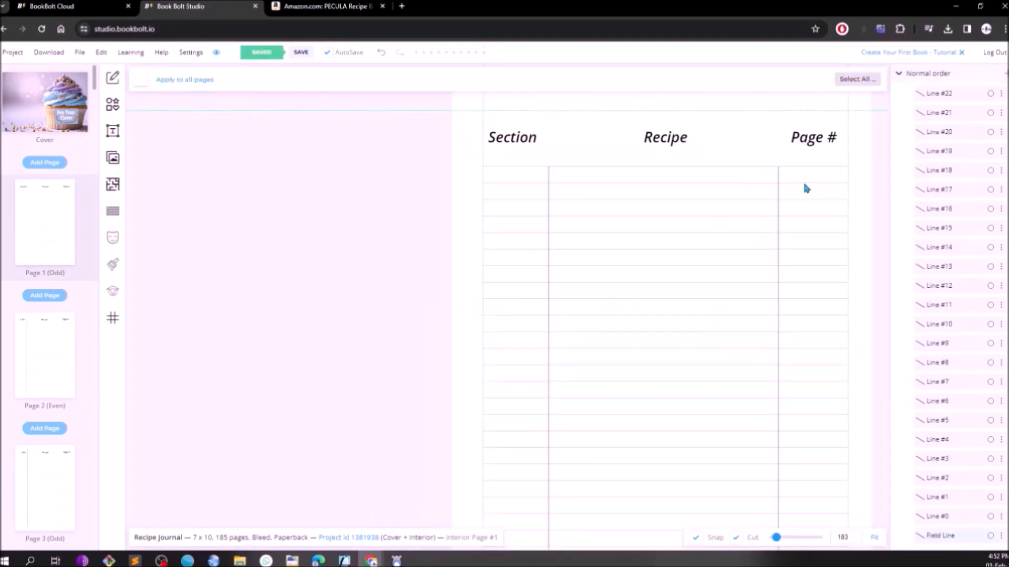
Copy the Section heading's top centre position and paste it as the Recipe heading's top centre value.
{"action": "left_click", "coordinate": [547, 138]}
{"action": "left_click", "coordinate": [404, 175]}
{"action": "left_click", "coordinate": [540, 156]}
{"action": "left_click", "coordinate": [611, 80]}
{"action": "double_click", "coordinate": [730, 161]}
{"action": "left_click", "coordinate": [734, 305]}
{"action": "left_click", "coordinate": [685, 141]}
{"action": "left_click", "coordinate": [610, 79]}
{"action": "key", "text": "ctrl+v"}
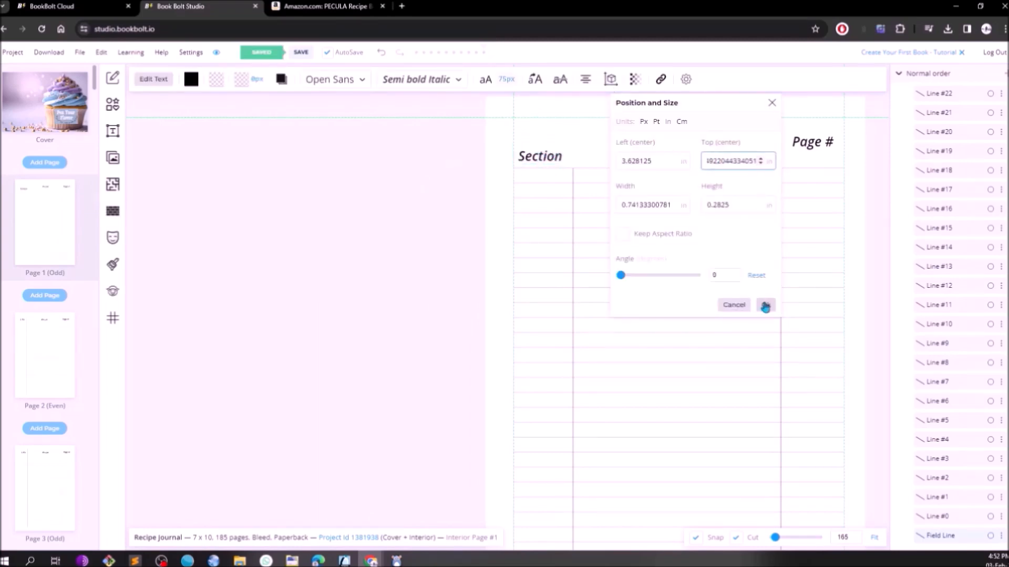
{"action": "left_click", "coordinate": [765, 305]}
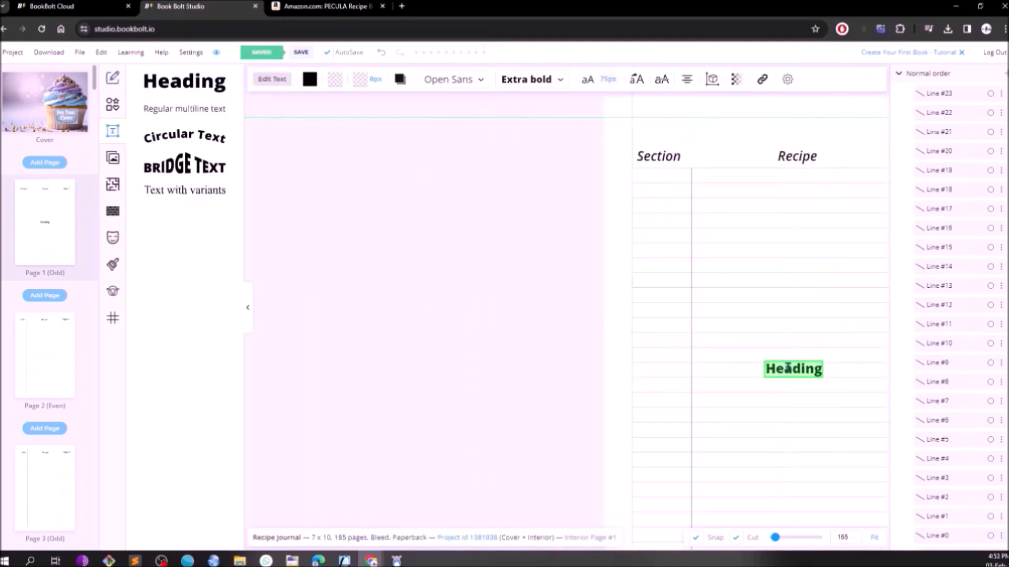
Change the new heading's text to Table of Content and move it above the column headings on page 1.
{"action": "double_click", "coordinate": [788, 368]}
{"action": "type", "text": "Table of Content"}
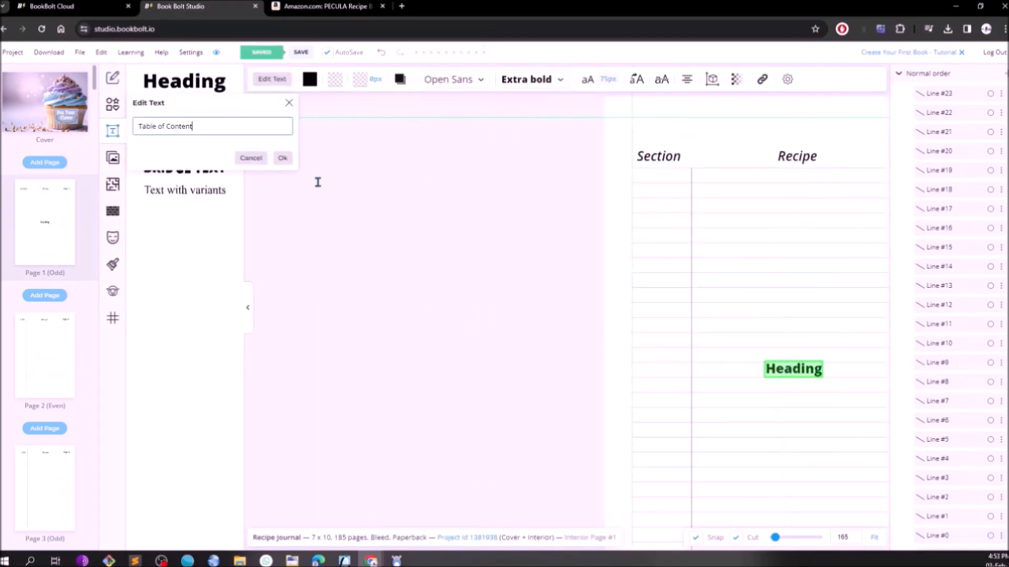
{"action": "left_click", "coordinate": [283, 158]}
{"action": "left_click", "coordinate": [428, 385]}
{"action": "scroll", "coordinate": [428, 385], "scroll_direction": "down", "scroll_amount": 2}
{"action": "left_click_drag", "start_coordinate": [743, 374], "coordinate": [746, 179]}
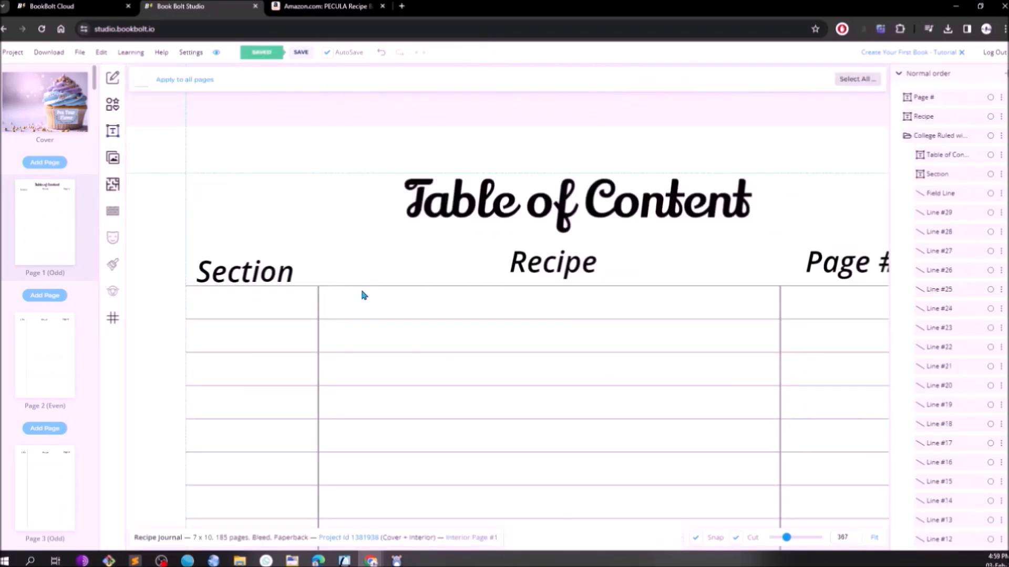
Delete the top ruled line and shorten the vertical line between Section and Recipe to start at the next ruled line.
{"action": "left_click", "coordinate": [361, 287]}
{"action": "key", "text": "Delete"}
{"action": "left_click", "coordinate": [317, 298]}
{"action": "scroll", "coordinate": [317, 298], "scroll_direction": "up", "scroll_amount": 8}
{"action": "left_click_drag", "start_coordinate": [317, 274], "coordinate": [318, 345]}
{"action": "left_click", "coordinate": [331, 327]}
{"action": "scroll", "coordinate": [331, 327], "scroll_direction": "up", "scroll_amount": 3}
{"action": "scroll", "coordinate": [331, 327], "scroll_direction": "down", "scroll_amount": 8}
{"action": "scroll", "coordinate": [651, 392], "scroll_direction": "down", "scroll_amount": 2}
{"action": "scroll", "coordinate": [880, 337], "scroll_direction": "up", "scroll_amount": 8}
Shorten the vertical line between Recipe and Page # so it starts level with the other column divider.
{"action": "left_click", "coordinate": [766, 325]}
{"action": "left_click_drag", "start_coordinate": [766, 246], "coordinate": [766, 344]}
{"action": "left_click", "coordinate": [812, 334]}
{"action": "scroll", "coordinate": [801, 310], "scroll_direction": "down", "scroll_amount": 9}
Move the Recipe heading down and line up the Section and Page # headings with it through their position settings.
{"action": "left_click_drag", "start_coordinate": [620, 275], "coordinate": [619, 289]}
{"action": "left_click", "coordinate": [610, 79]}
{"action": "left_click", "coordinate": [392, 281]}
{"action": "left_click", "coordinate": [610, 79]}
{"action": "left_click", "coordinate": [840, 274]}
{"action": "left_click", "coordinate": [611, 79]}
{"action": "scroll", "coordinate": [758, 304], "scroll_direction": "down", "scroll_amount": 4}
Filter the Pixabay images to the colour Black and insert a black tree silhouette for the table of contents title.
{"action": "left_click", "coordinate": [677, 254]}
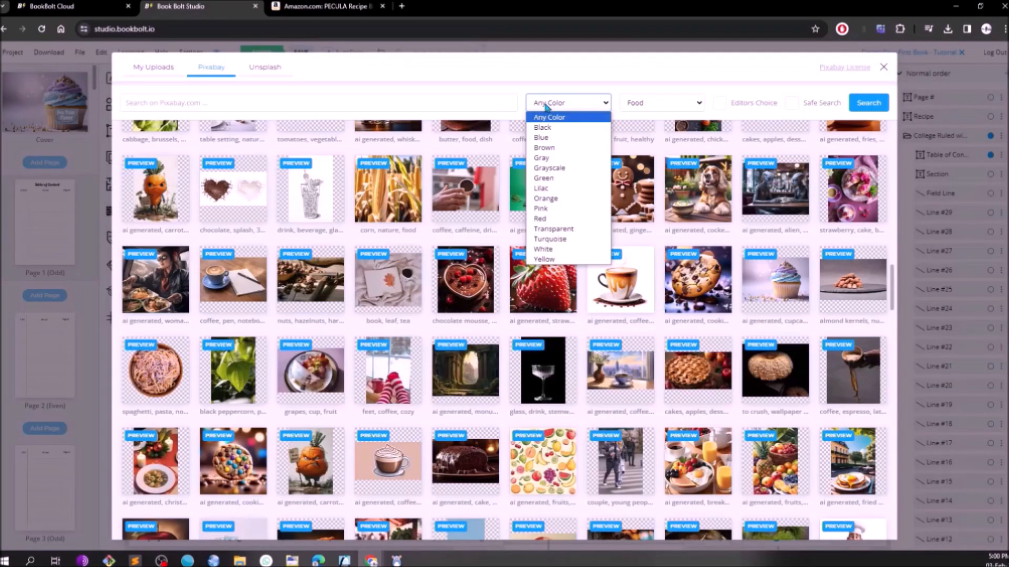
{"action": "left_click", "coordinate": [542, 127]}
{"action": "left_click", "coordinate": [563, 105]}
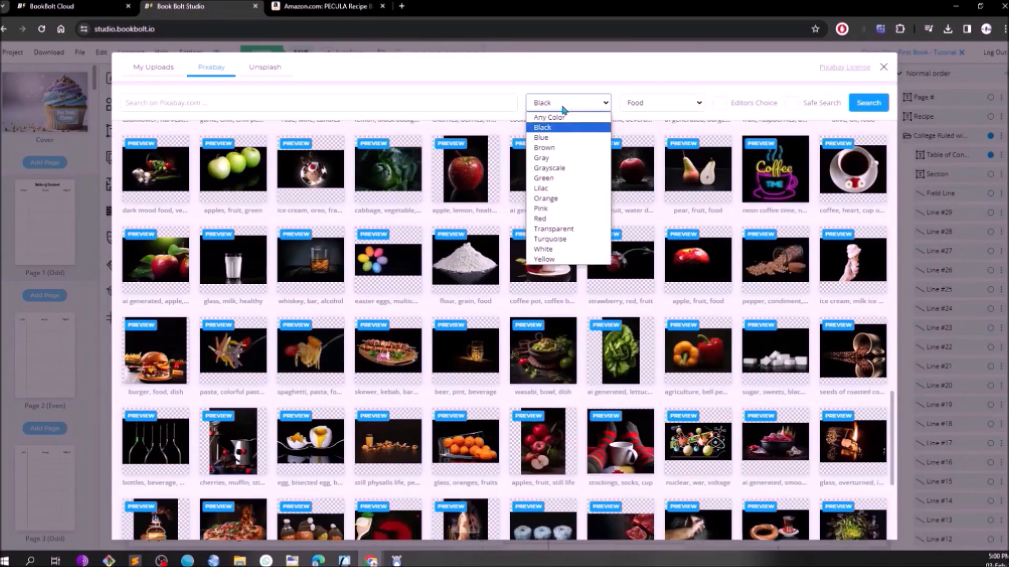
{"action": "left_click", "coordinate": [513, 268]}
{"action": "scroll", "coordinate": [514, 268], "scroll_direction": "down", "scroll_amount": 4}
{"action": "scroll", "coordinate": [514, 268], "scroll_direction": "up", "scroll_amount": 13}
{"action": "scroll", "coordinate": [782, 372], "scroll_direction": "up", "scroll_amount": 1}
{"action": "left_click", "coordinate": [760, 405]}
{"action": "left_click", "coordinate": [156, 101]}
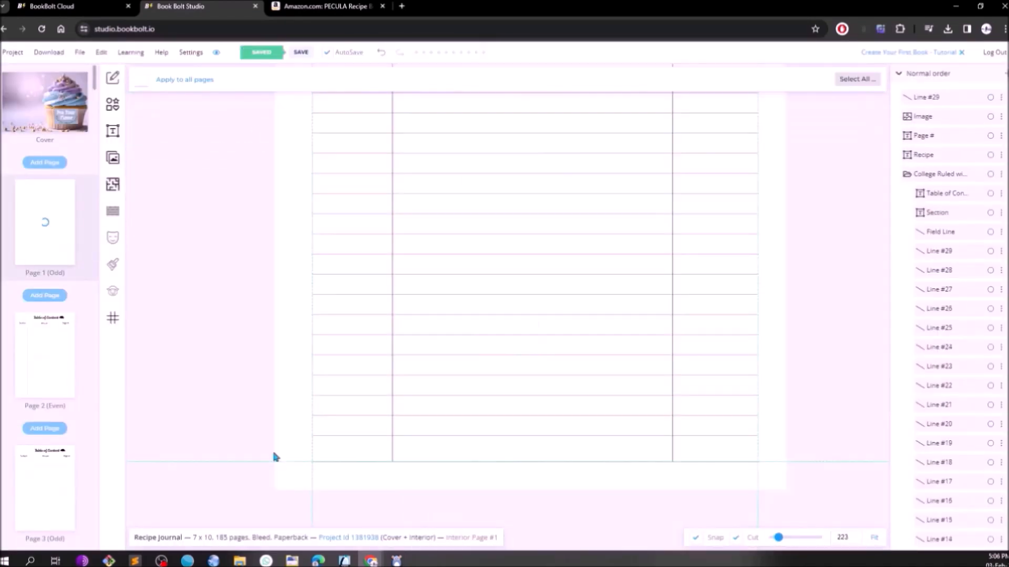
Clone the finished page 1 onto pages 2 to 7, keeping the KDP inner margins for odd and even pages.
{"action": "scroll", "coordinate": [207, 392], "scroll_direction": "down", "scroll_amount": 7}
{"action": "right_click", "coordinate": [41, 214]}
{"action": "left_click", "coordinate": [65, 226]}
{"action": "left_click", "coordinate": [183, 161]}
{"action": "left_click", "coordinate": [252, 160]}
{"action": "left_click", "coordinate": [317, 162]}
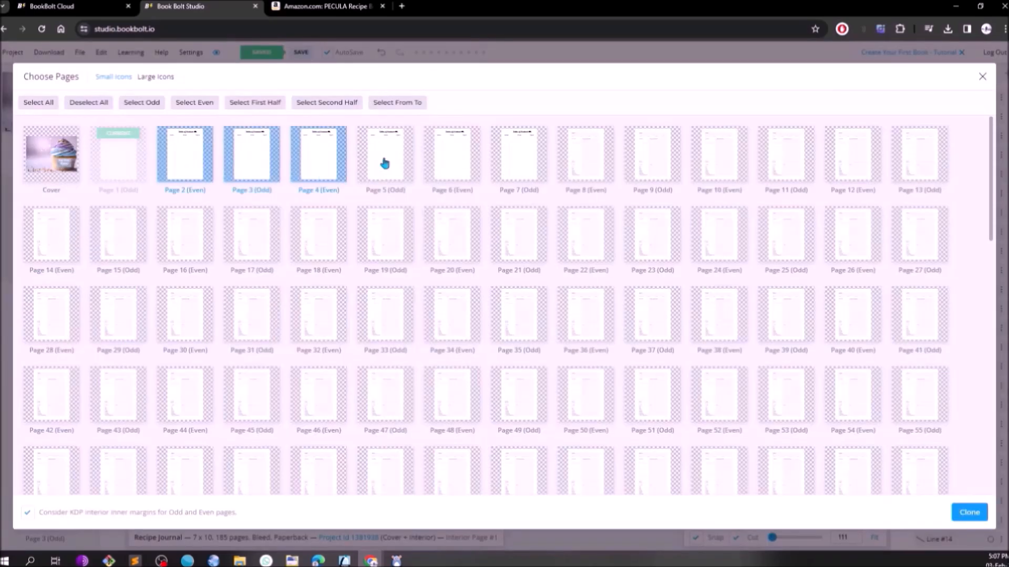
{"action": "left_click", "coordinate": [379, 164]}
{"action": "left_click", "coordinate": [452, 158]}
{"action": "left_click", "coordinate": [518, 157]}
{"action": "left_click", "coordinate": [969, 512]}
{"action": "key", "text": "Return"}
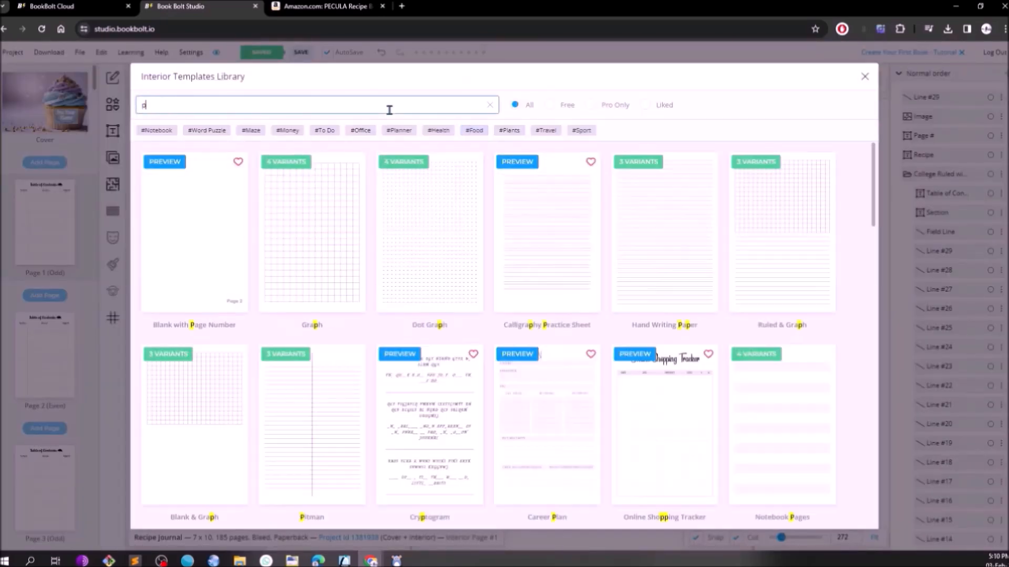
Choose the Blank with Page Number interior template and select all pages of the book for it.
{"action": "left_click", "coordinate": [215, 314]}
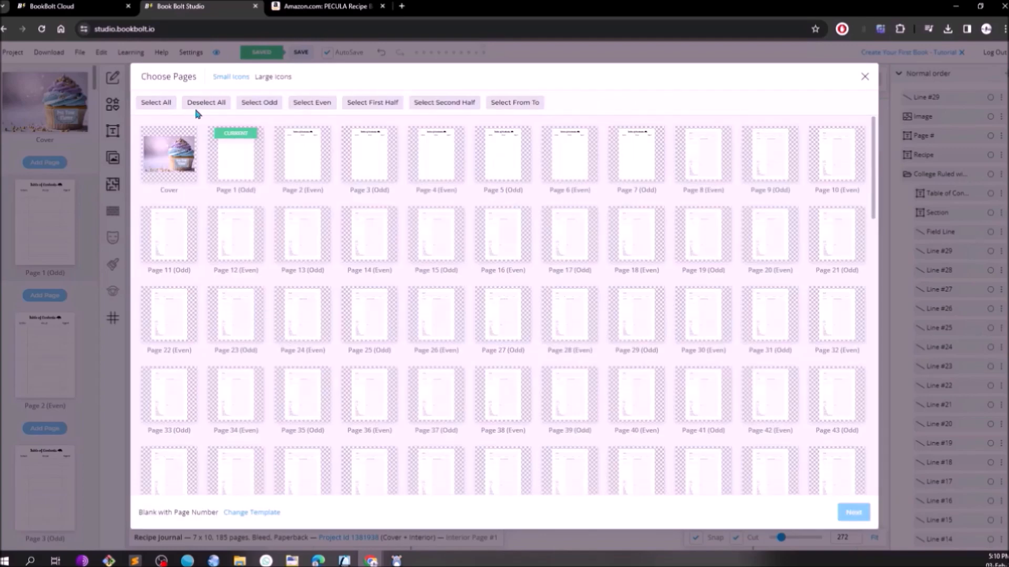
{"action": "left_click", "coordinate": [158, 102]}
{"action": "scroll", "coordinate": [333, 247], "scroll_direction": "down", "scroll_amount": 15}
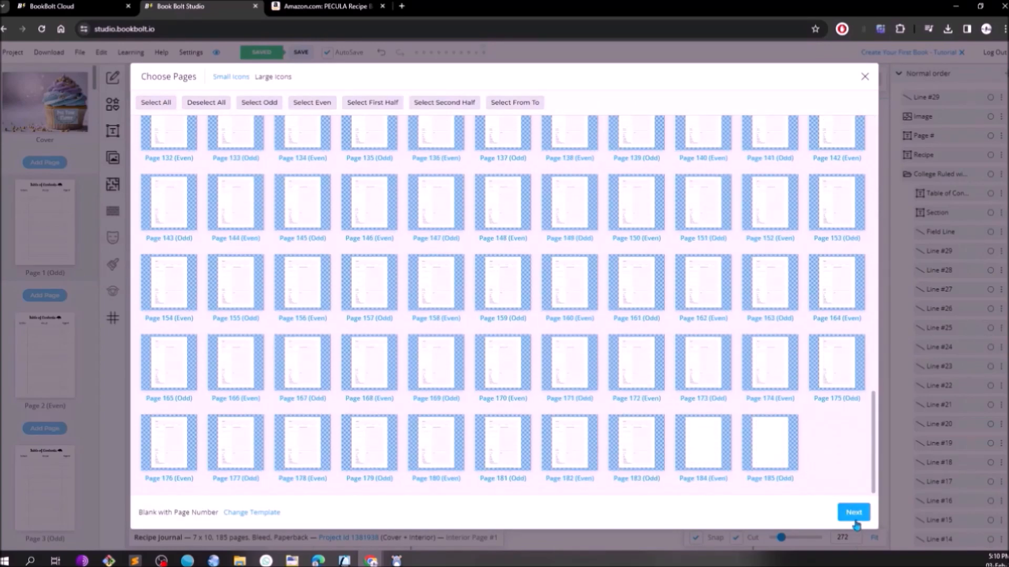
{"action": "left_click", "coordinate": [853, 513]}
Set the page number font to Akaya Telivigala, apply the template and check the number on page 1.
{"action": "left_click", "coordinate": [218, 149]}
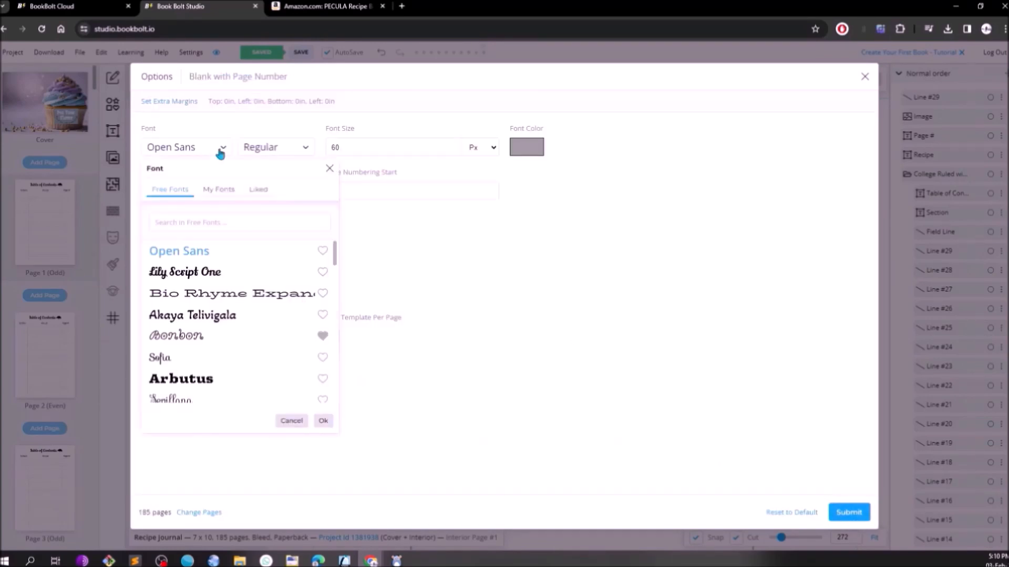
{"action": "left_click", "coordinate": [187, 341]}
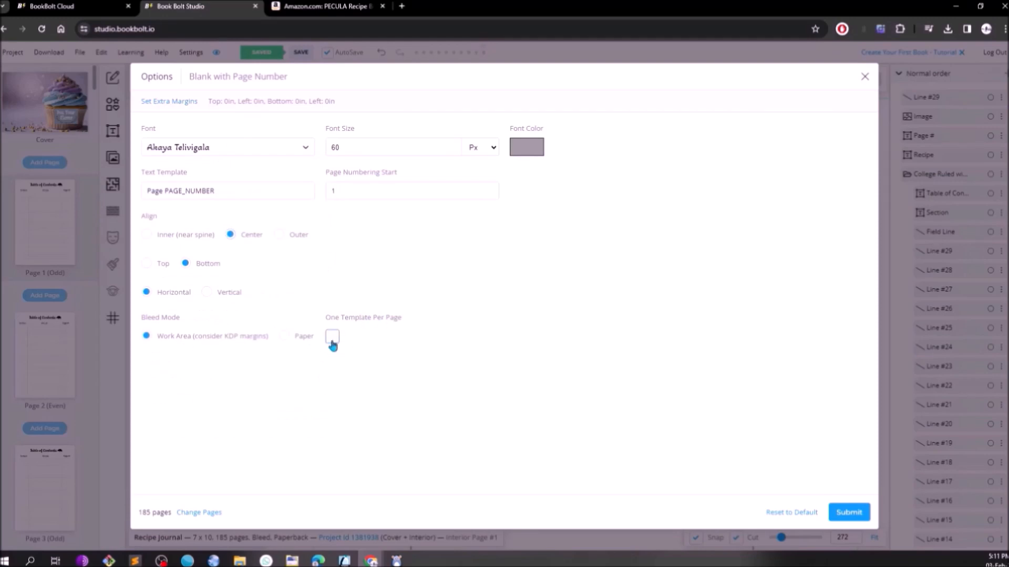
{"action": "left_click", "coordinate": [855, 517]}
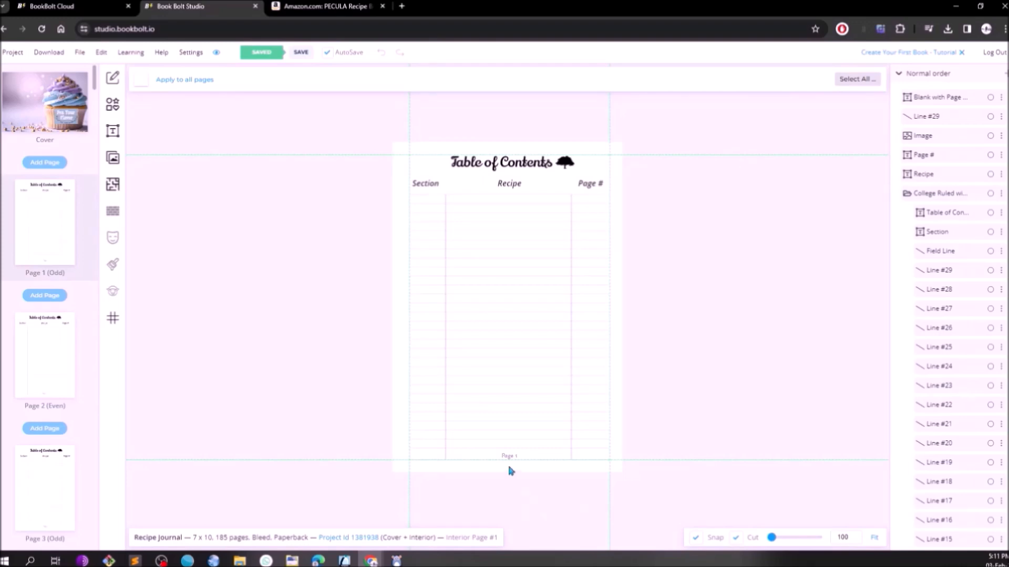
{"action": "left_click", "coordinate": [509, 456]}
{"action": "left_click", "coordinate": [510, 489]}
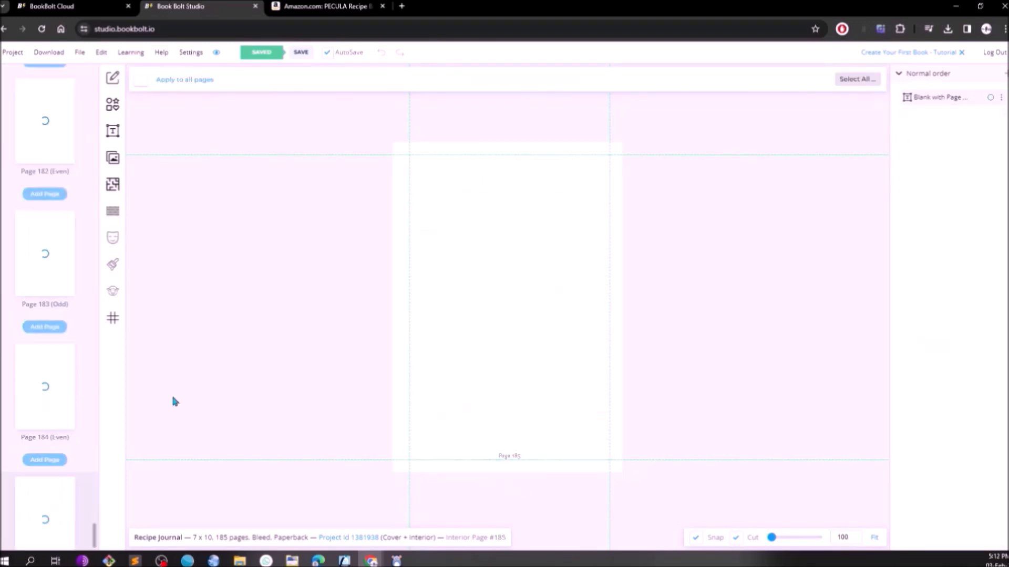
Upload the kitchen illustration from the Working folder and insert it on page 184 under the Conversion Chart title.
{"action": "left_click", "coordinate": [55, 401]}
{"action": "left_click_drag", "start_coordinate": [87, 528], "coordinate": [99, 76]}
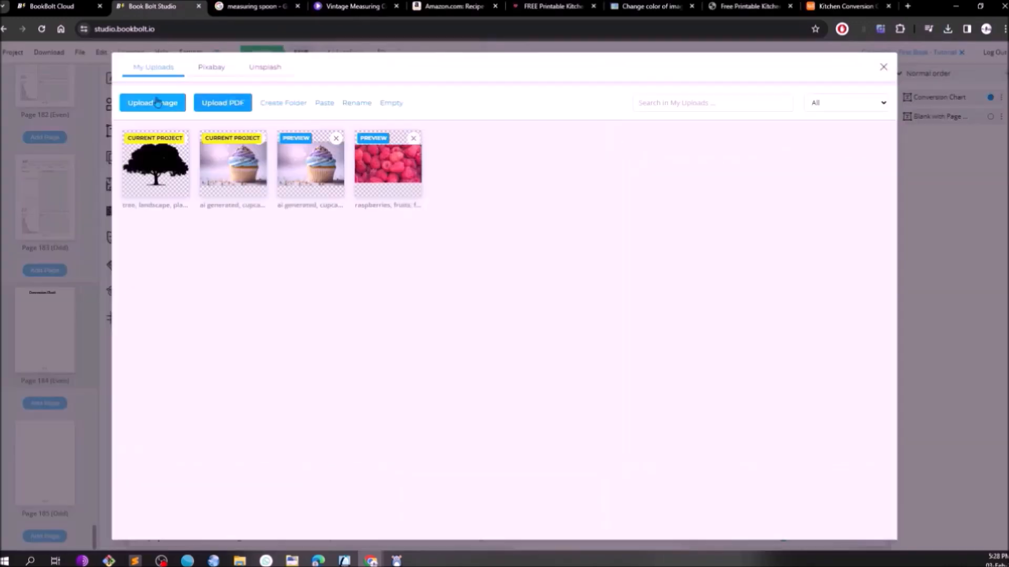
{"action": "left_click", "coordinate": [158, 102]}
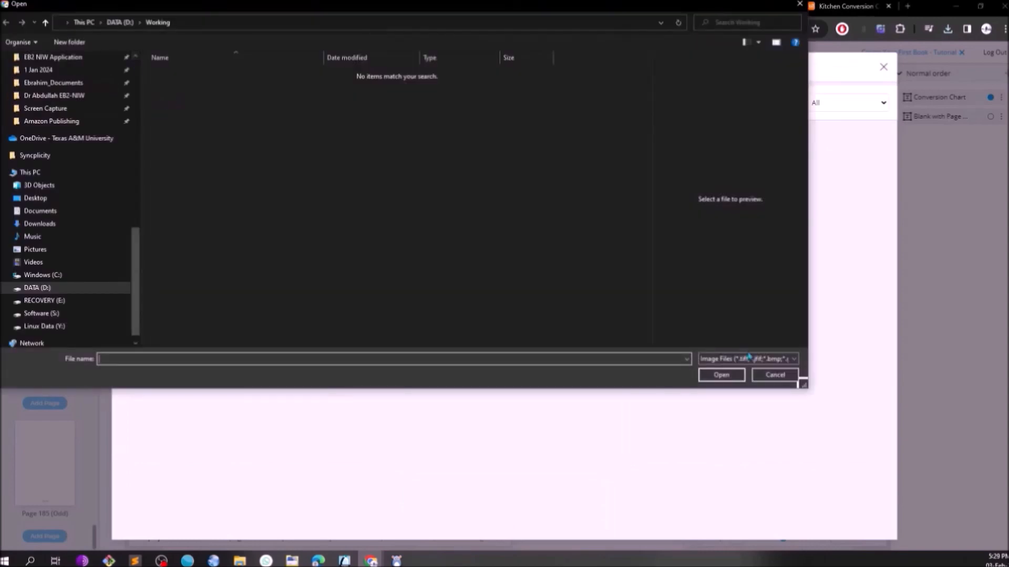
{"action": "key", "text": "Escape"}
{"action": "left_click", "coordinate": [175, 103]}
{"action": "left_click", "coordinate": [240, 89]}
{"action": "left_click", "coordinate": [720, 375]}
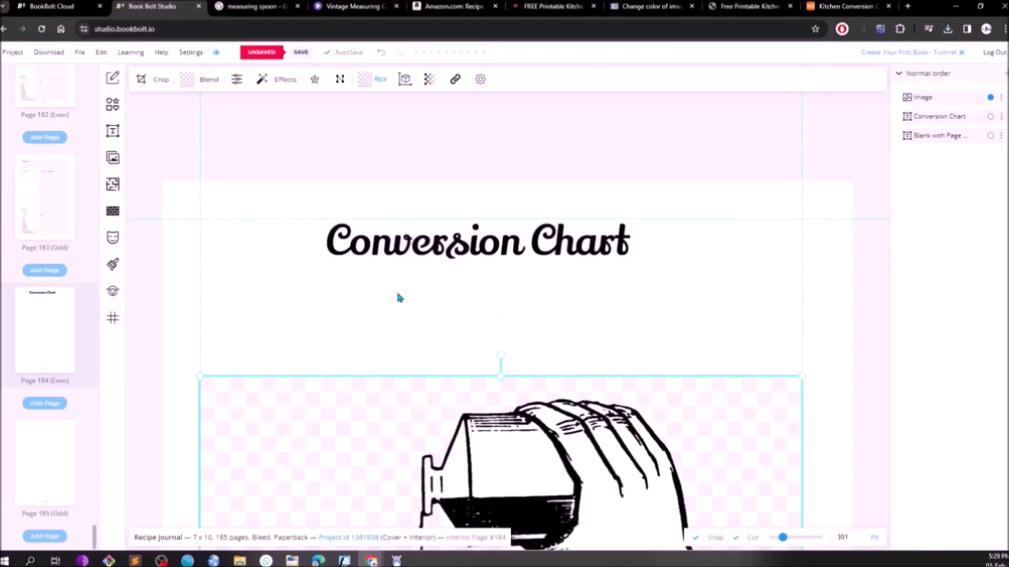
Scale down the inserted kitchen illustration on page 184.
{"action": "scroll", "coordinate": [516, 396], "scroll_direction": "down", "scroll_amount": 6}
{"action": "scroll", "coordinate": [592, 529], "scroll_direction": "up", "scroll_amount": 1}
{"action": "left_click_drag", "start_coordinate": [592, 550], "coordinate": [470, 340]}
{"action": "scroll", "coordinate": [480, 343], "scroll_direction": "up", "scroll_amount": 6}
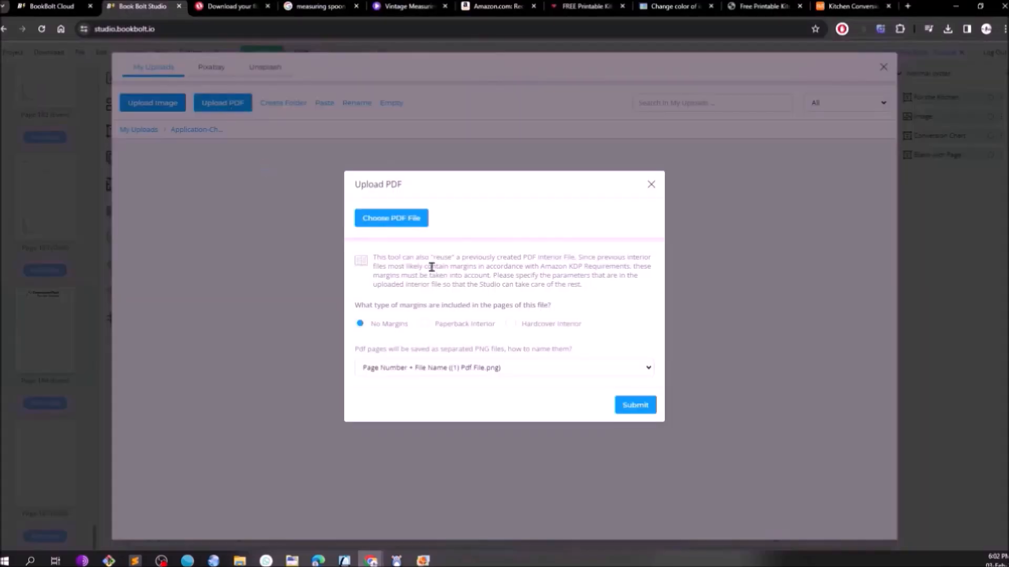
Upload conversion-table.pdf with all pages and no margins, and insert its volume measurement table on page 184.
{"action": "left_click", "coordinate": [409, 213]}
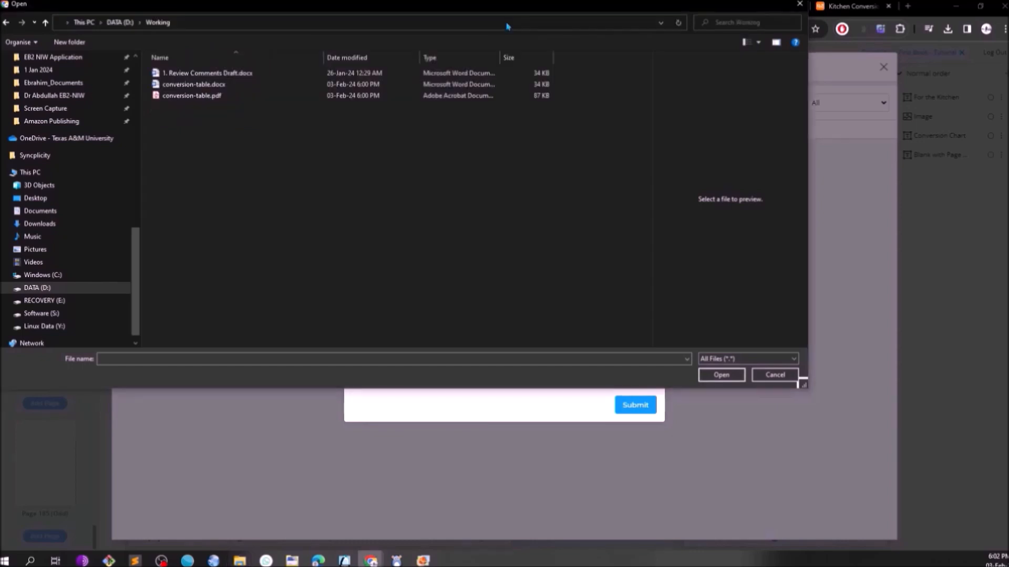
{"action": "double_click", "coordinate": [468, 99]}
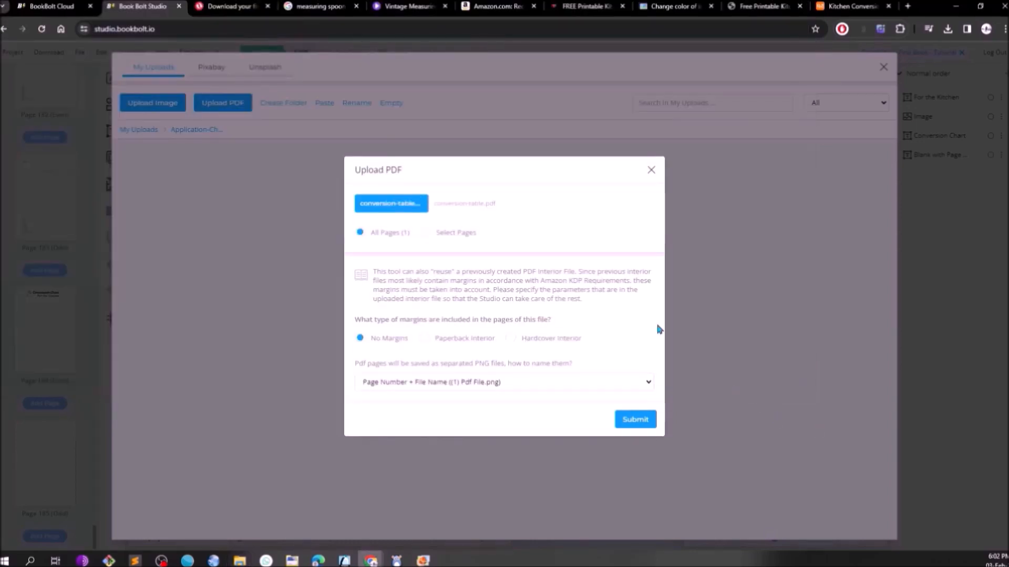
{"action": "left_click", "coordinate": [633, 419]}
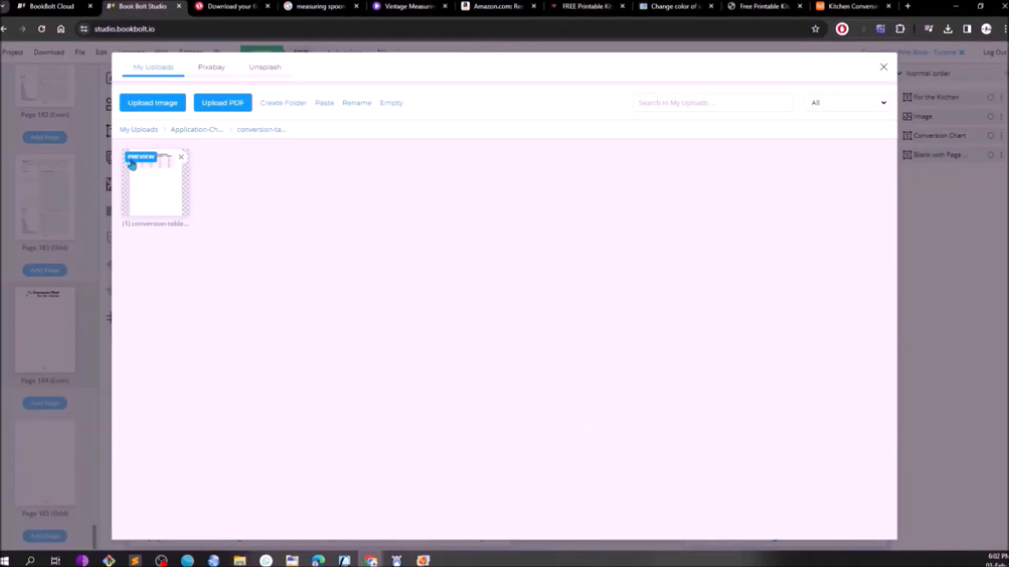
{"action": "left_click", "coordinate": [165, 173]}
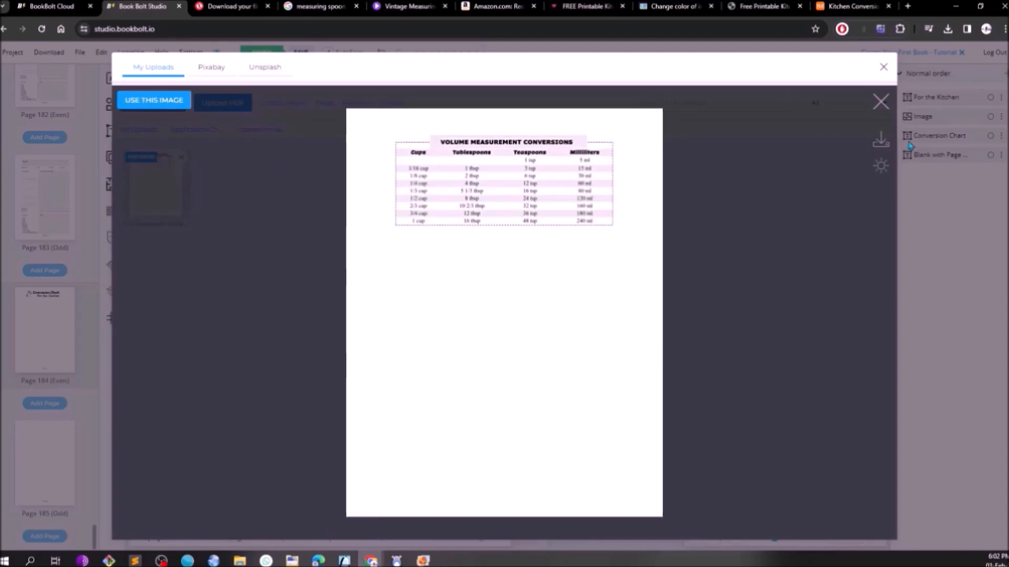
{"action": "left_click", "coordinate": [149, 101]}
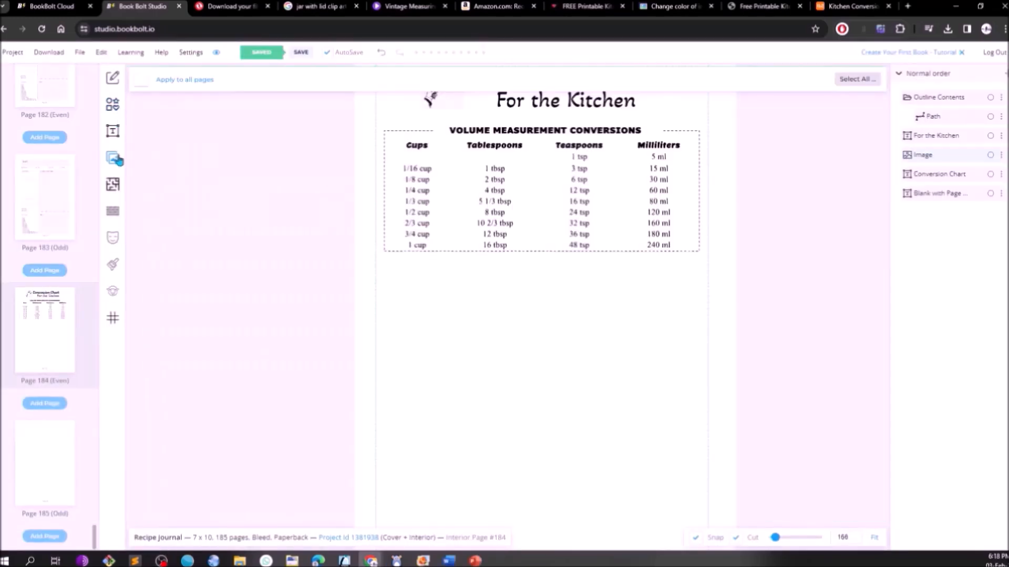
Upload the conversion table 2 image with the measuring jars and insert it on page 184.
{"action": "left_click", "coordinate": [116, 166]}
{"action": "left_click", "coordinate": [167, 101]}
{"action": "left_click", "coordinate": [709, 374]}
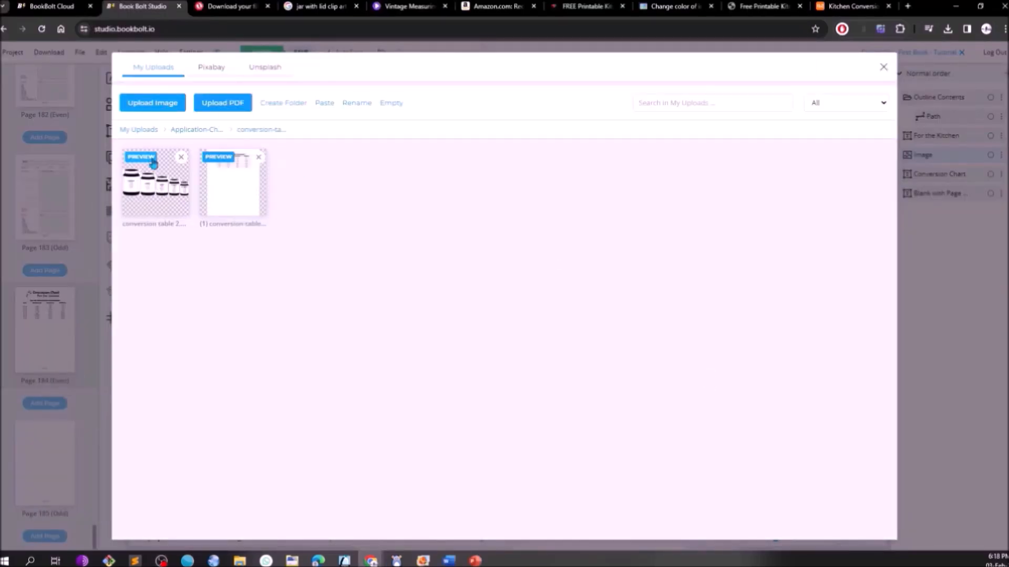
{"action": "left_click", "coordinate": [153, 178]}
{"action": "left_click", "coordinate": [150, 100]}
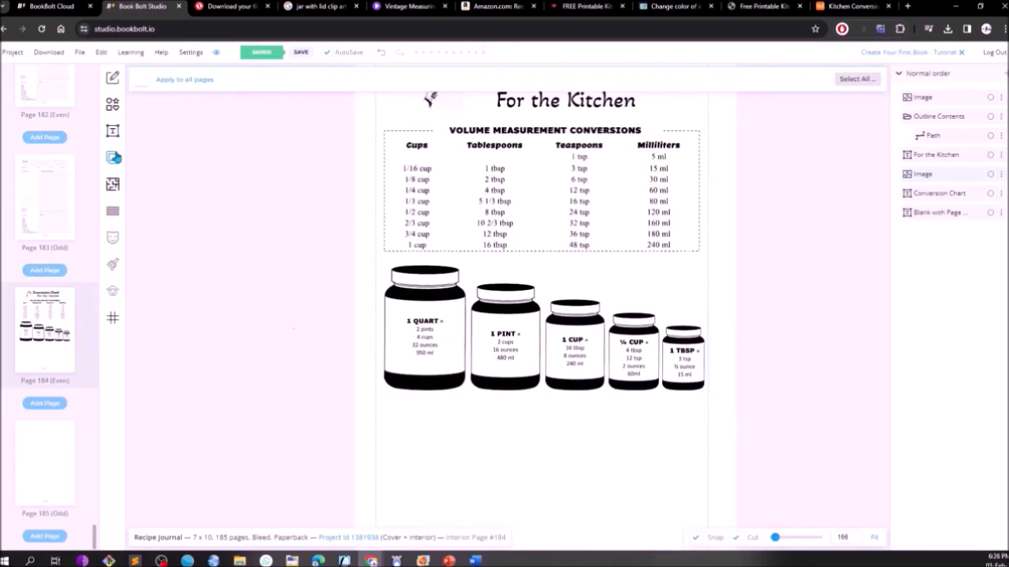
Upload the third conversion table PDF with all pages and no margins.
{"action": "left_click", "coordinate": [113, 157]}
{"action": "left_click", "coordinate": [218, 101]}
{"action": "left_click", "coordinate": [196, 106]}
{"action": "left_click", "coordinate": [715, 375]}
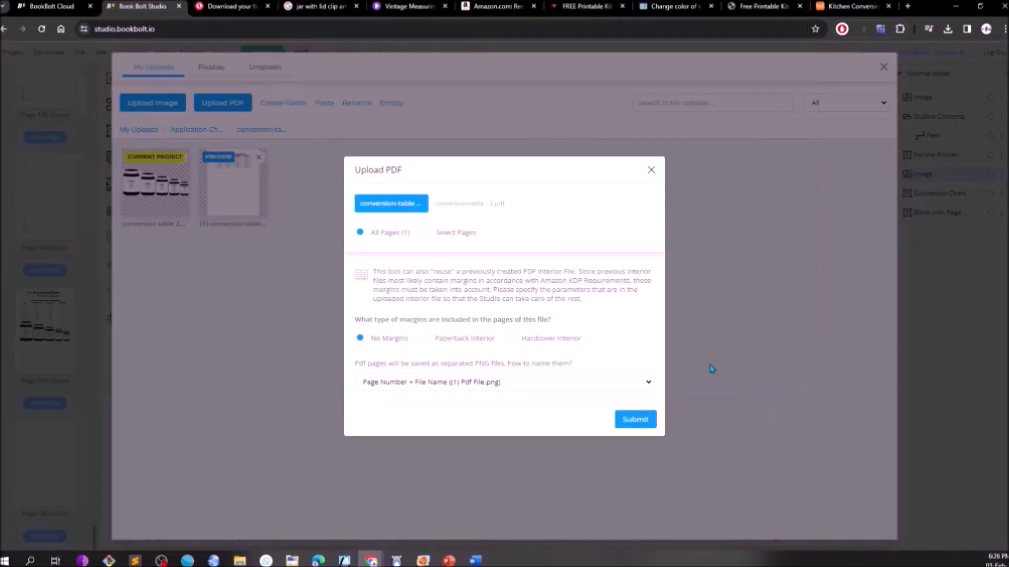
{"action": "left_click", "coordinate": [638, 421]}
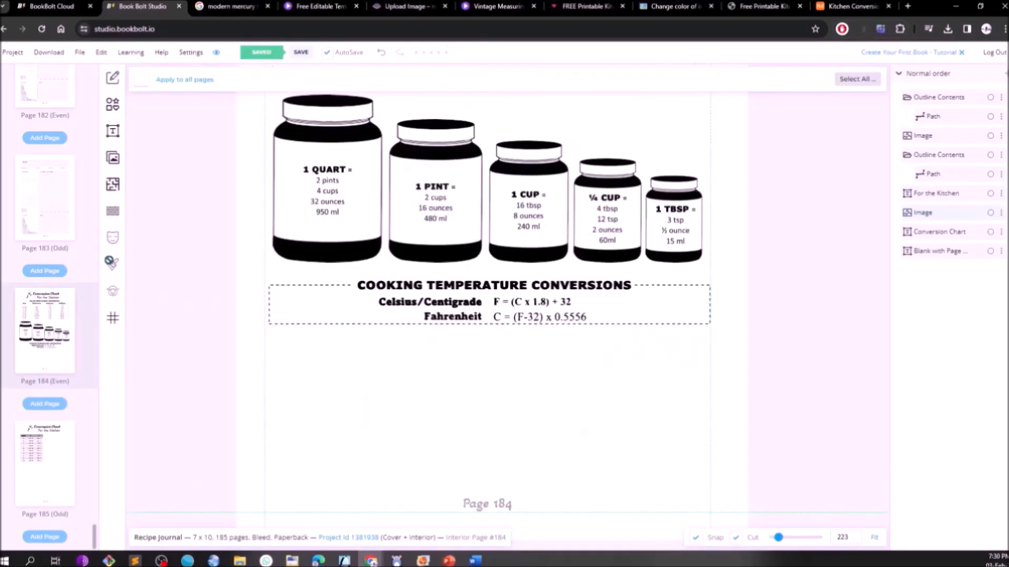
Upload conversion table 4.png, insert it on page 184 and move it below the cooking temperature conversions.
{"action": "left_click", "coordinate": [113, 157]}
{"action": "left_click", "coordinate": [158, 100]}
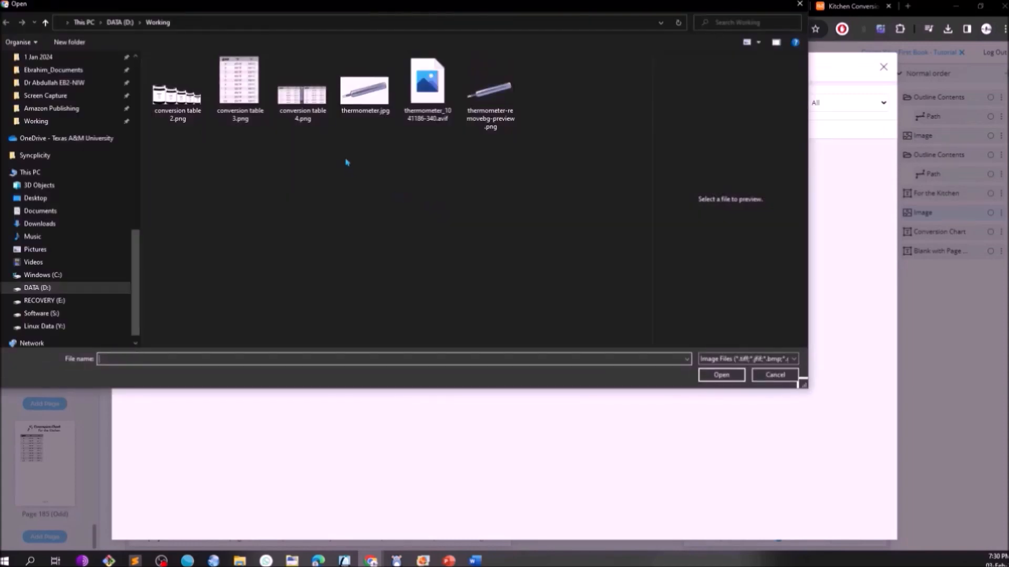
{"action": "left_click", "coordinate": [302, 100]}
{"action": "left_click", "coordinate": [707, 374]}
{"action": "left_click", "coordinate": [155, 193]}
{"action": "left_click_drag", "start_coordinate": [513, 251], "coordinate": [512, 494]}
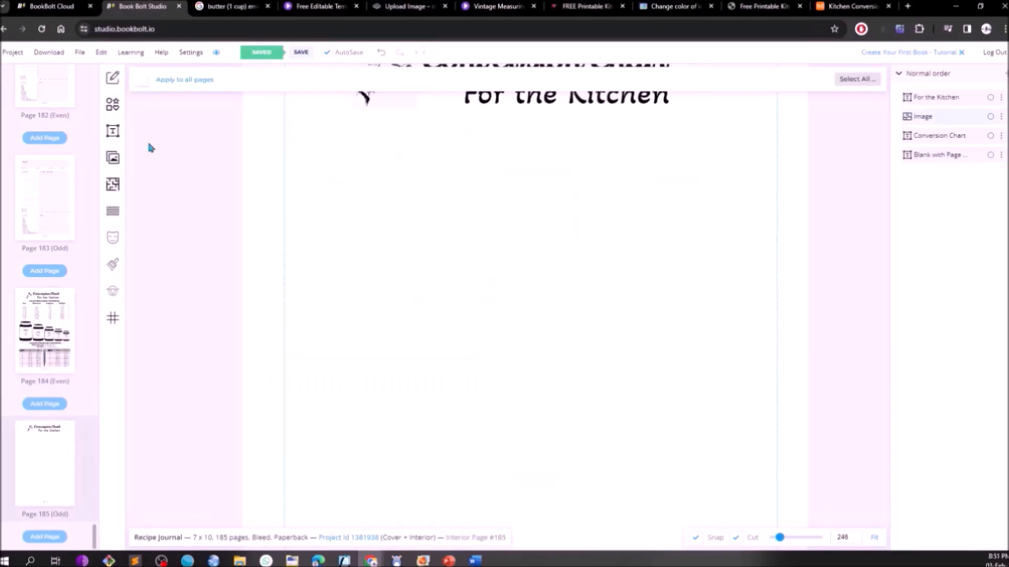
Upload conversion5.png to the image library for page 185.
{"action": "left_click", "coordinate": [113, 158]}
{"action": "left_click", "coordinate": [152, 103]}
{"action": "left_click", "coordinate": [365, 84]}
{"action": "left_click", "coordinate": [711, 379]}
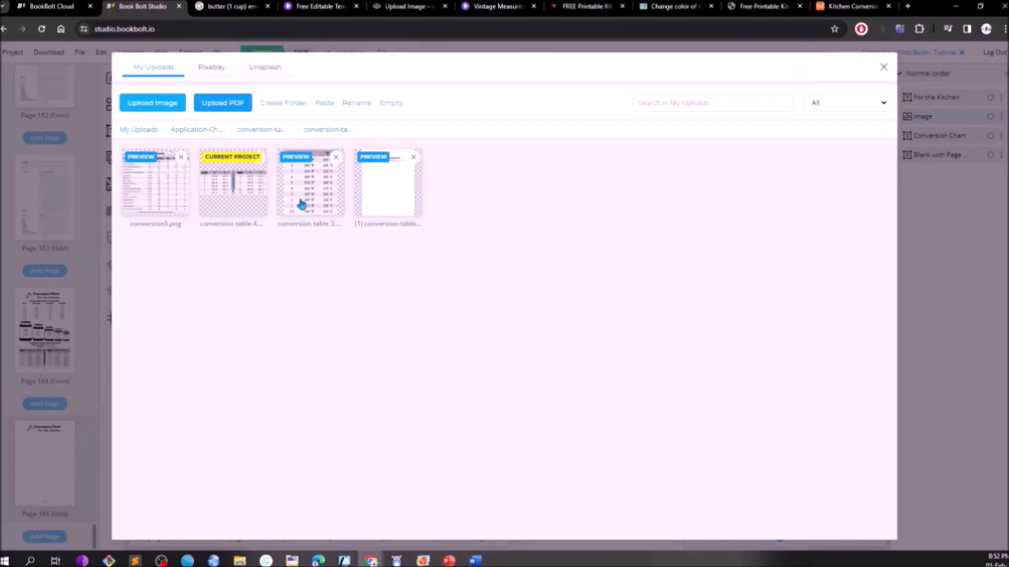
Upload conversion6.png, then shrink the Emergency Ingredient Substitute chart on page 185 and shift it sideways into place.
{"action": "left_click", "coordinate": [152, 104]}
{"action": "left_click", "coordinate": [427, 84]}
{"action": "left_click", "coordinate": [729, 379]}
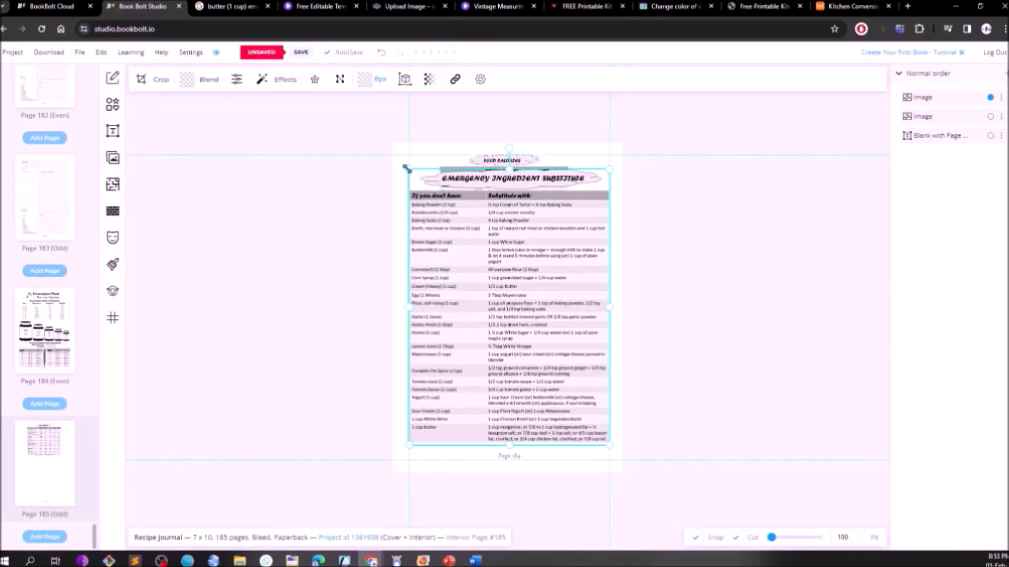
{"action": "left_click_drag", "start_coordinate": [408, 168], "coordinate": [494, 287]}
{"action": "left_click_drag", "start_coordinate": [546, 341], "coordinate": [502, 338]}
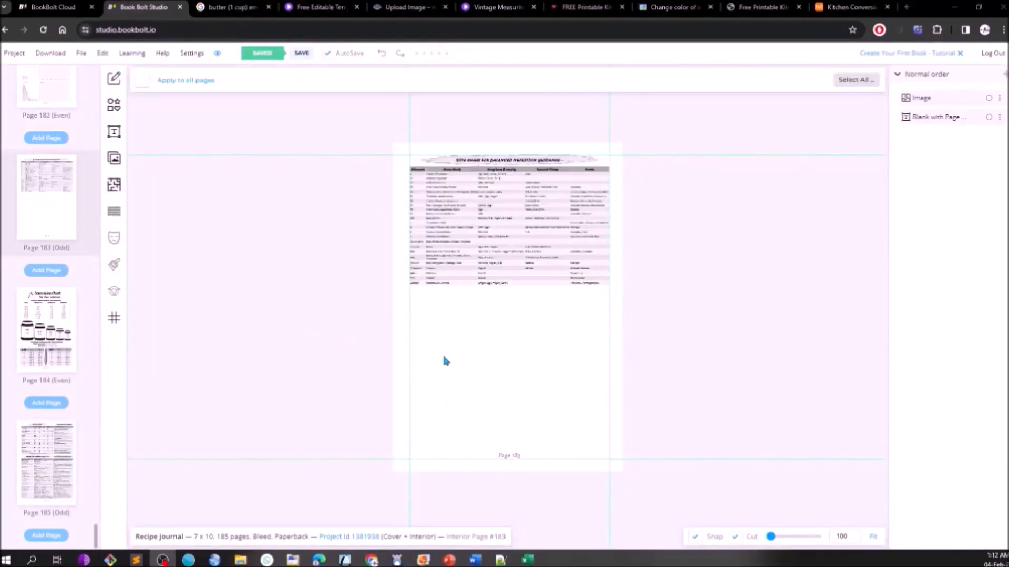
Upload the image best foods for men or women.png to the image library for page 183.
{"action": "scroll", "coordinate": [465, 302], "scroll_direction": "up", "scroll_amount": 3}
{"action": "scroll", "coordinate": [467, 305], "scroll_direction": "up", "scroll_amount": 4}
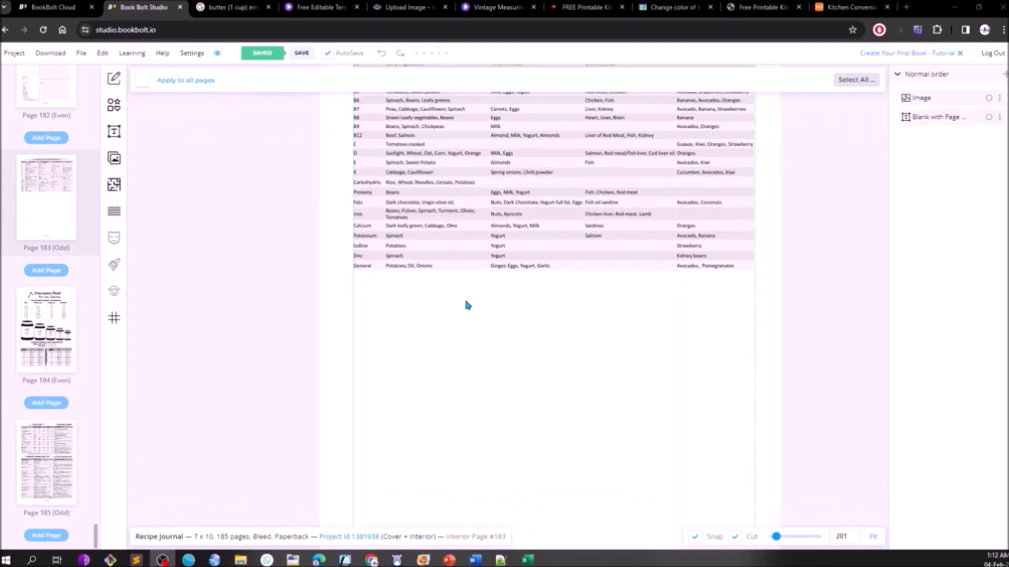
{"action": "left_click", "coordinate": [115, 162]}
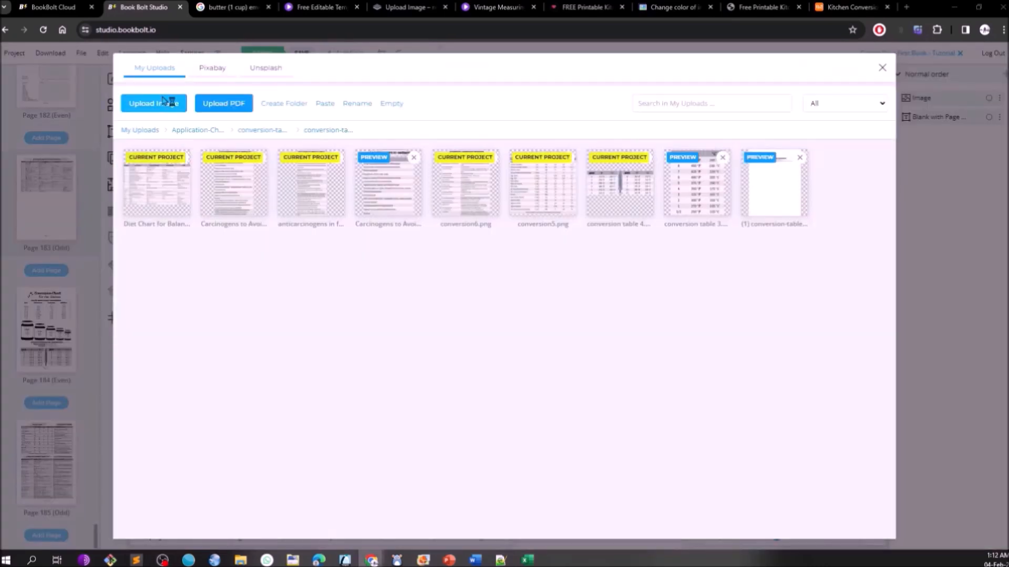
{"action": "left_click", "coordinate": [164, 101]}
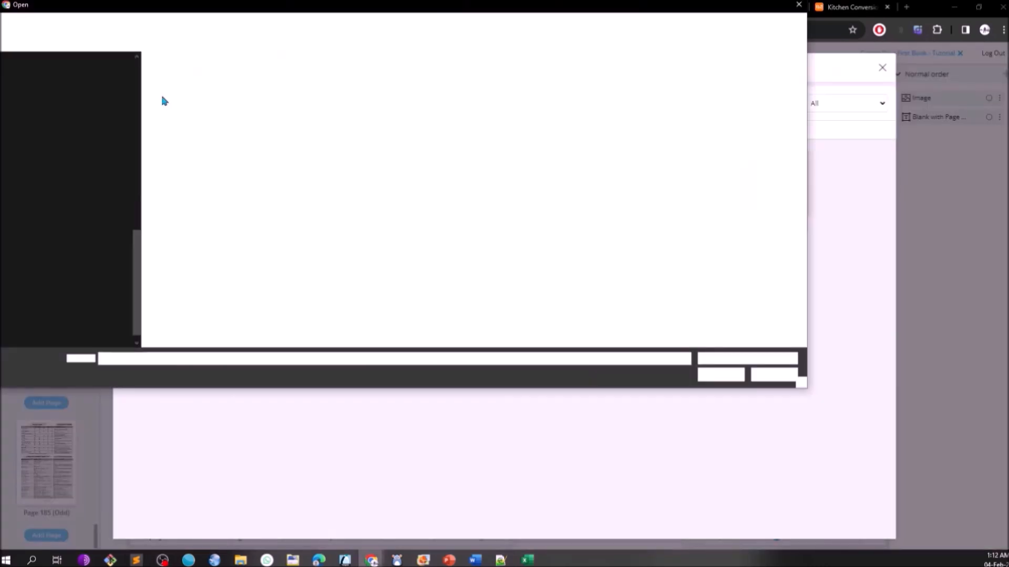
{"action": "left_click", "coordinate": [236, 124]}
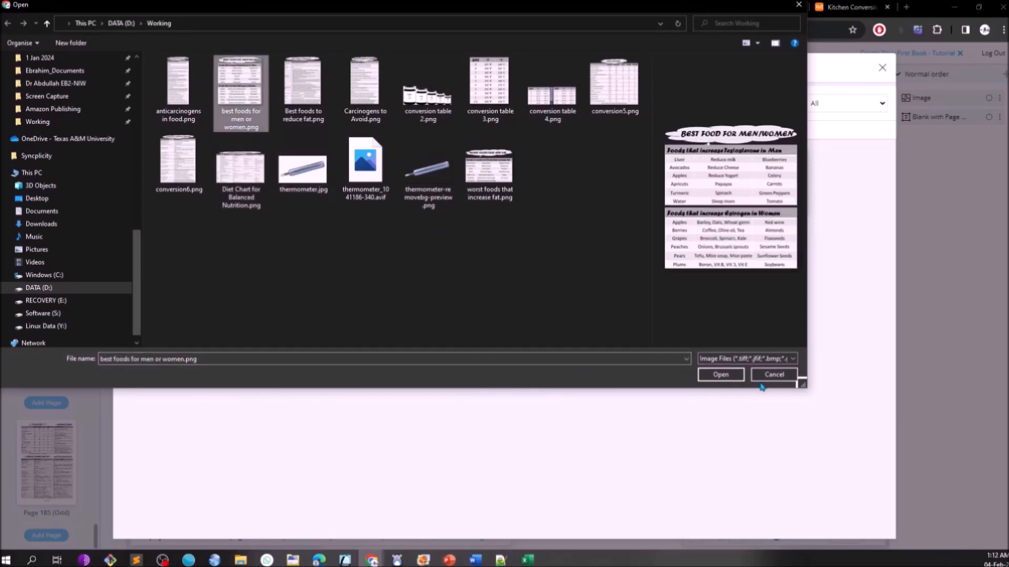
{"action": "left_click", "coordinate": [733, 380]}
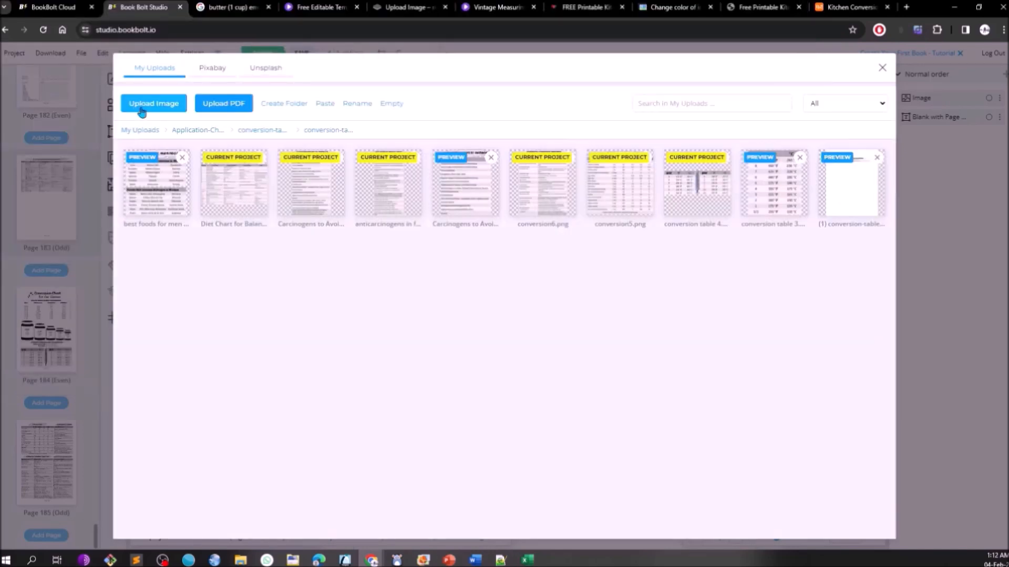
Upload Best foods to reduce fat.png and worst foods that increase fat.png to the image library.
{"action": "left_click", "coordinate": [169, 108]}
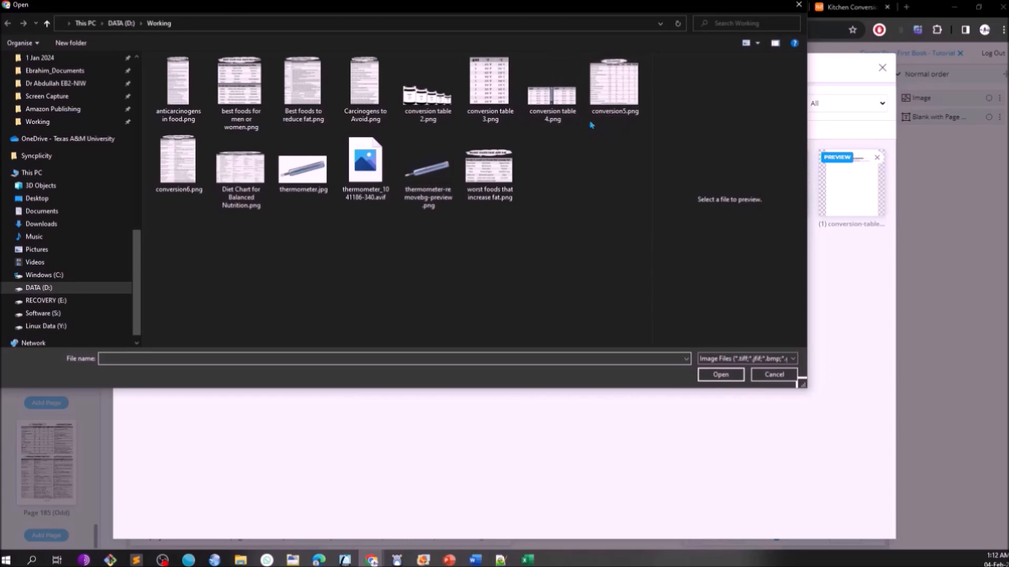
{"action": "left_click", "coordinate": [290, 117]}
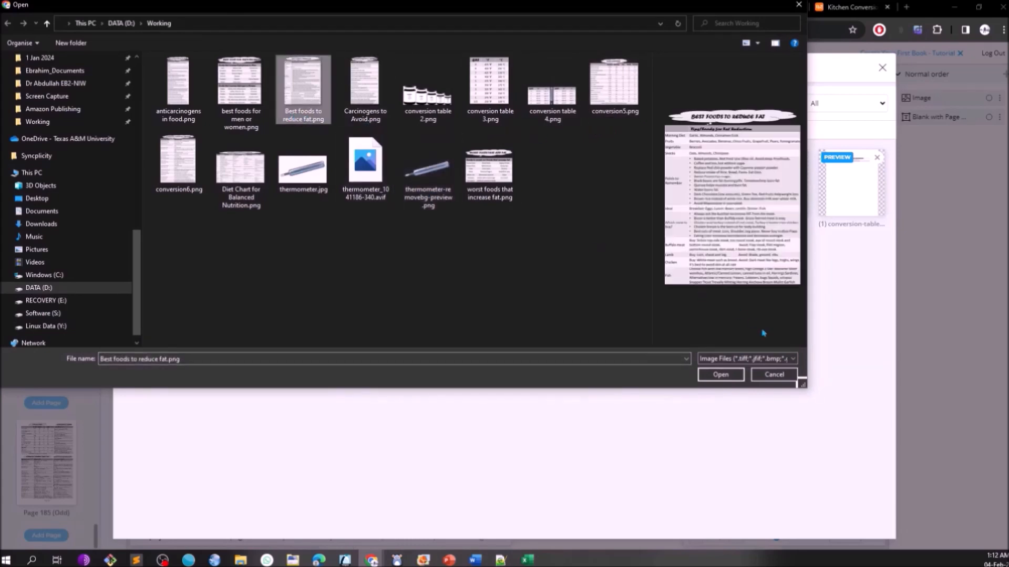
{"action": "left_click", "coordinate": [730, 375]}
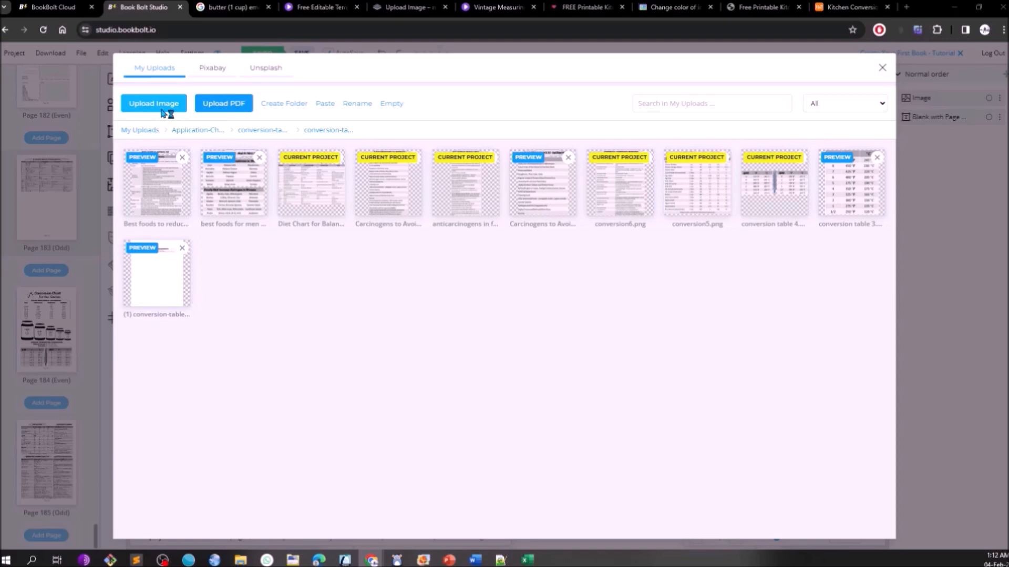
{"action": "left_click", "coordinate": [168, 113]}
{"action": "left_click", "coordinate": [489, 168]}
{"action": "left_click", "coordinate": [720, 375]}
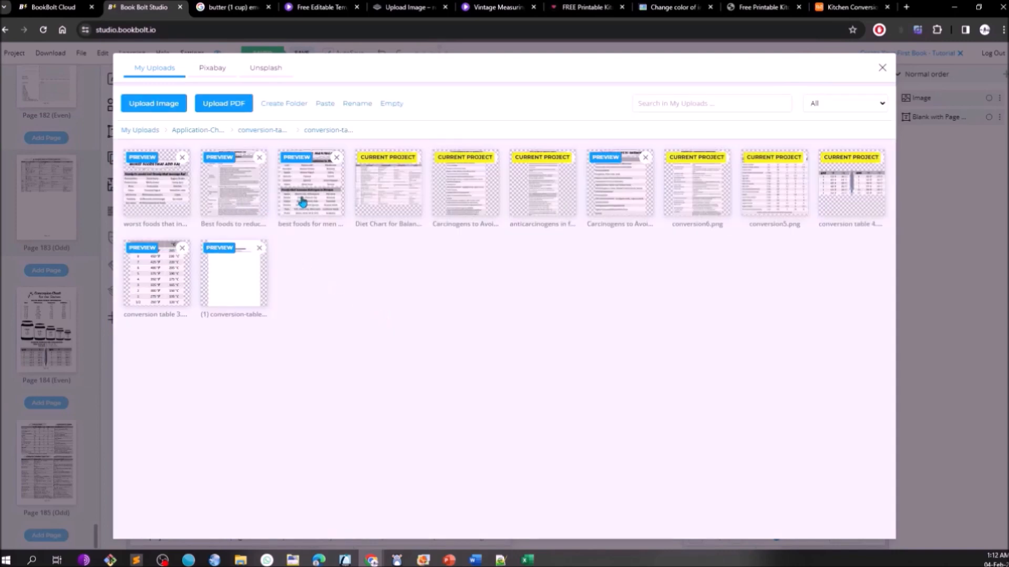
Insert the Best Food for Men/Women and Best Foods to Reduce Fat charts on page 183 and shrink both.
{"action": "left_click", "coordinate": [311, 180]}
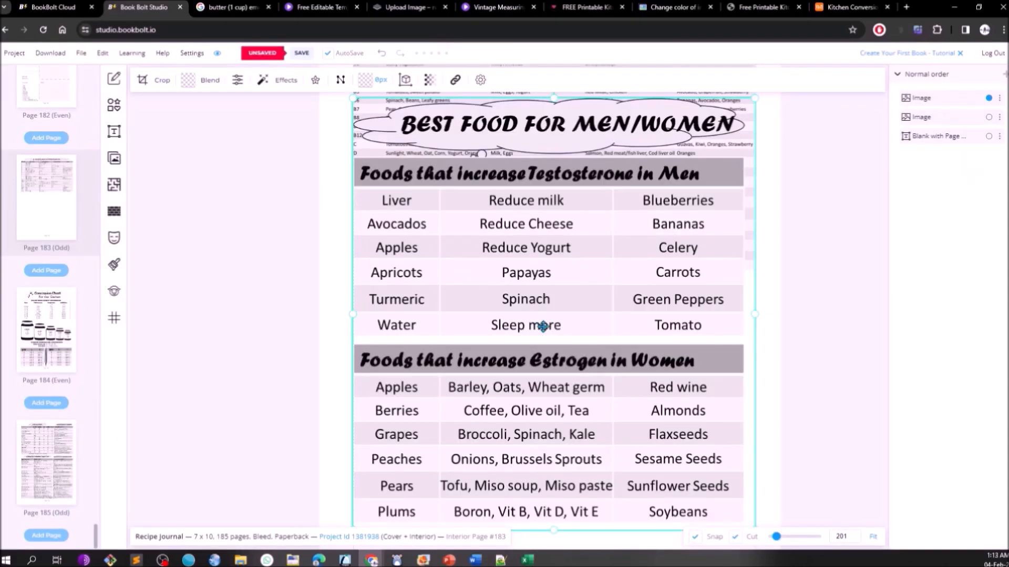
{"action": "left_click_drag", "start_coordinate": [348, 95], "coordinate": [638, 423]}
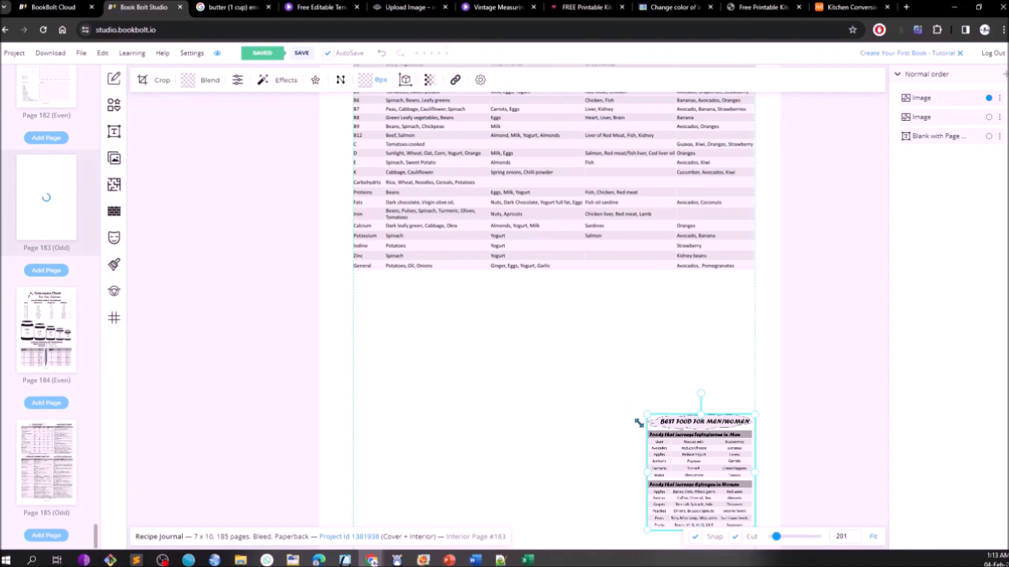
{"action": "left_click", "coordinate": [114, 157]}
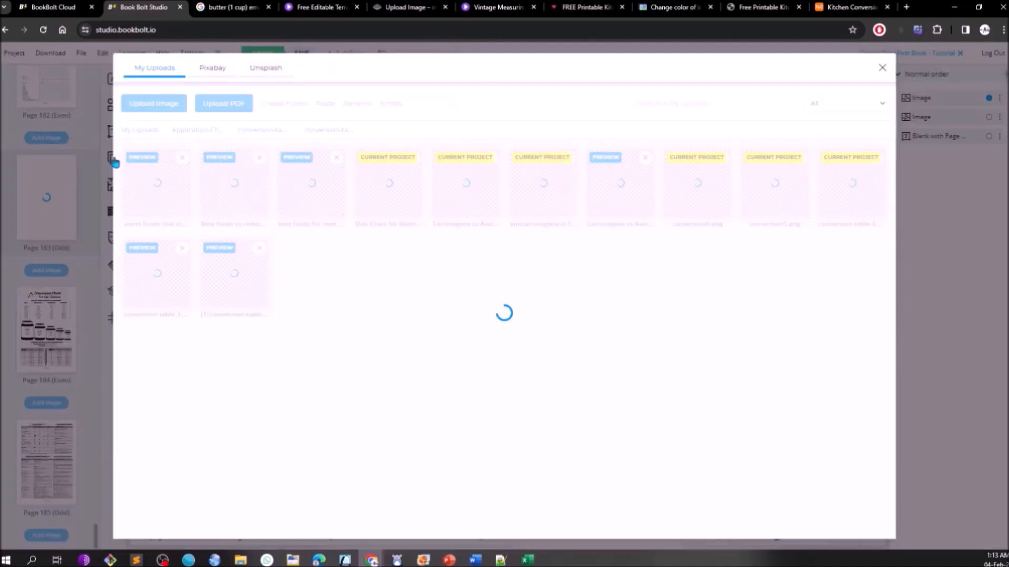
{"action": "left_click", "coordinate": [231, 199]}
{"action": "left_click_drag", "start_coordinate": [447, 252], "coordinate": [430, 322]}
{"action": "left_click_drag", "start_coordinate": [334, 119], "coordinate": [520, 365]}
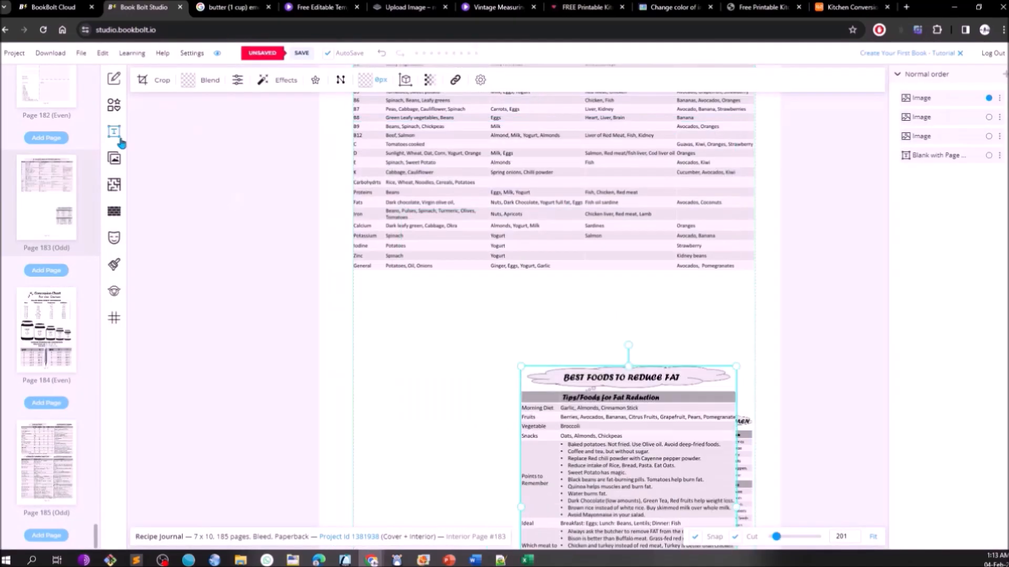
Insert the Worst Foods That Add Fat chart on page 183, shrink it and move it up over the diet chart.
{"action": "left_click", "coordinate": [114, 158]}
{"action": "left_click", "coordinate": [157, 185]}
{"action": "left_click_drag", "start_coordinate": [349, 171], "coordinate": [522, 293]}
{"action": "left_click_drag", "start_coordinate": [630, 368], "coordinate": [656, 180]}
Move the Best Foods to Reduce Fat chart against the inner margin below the diet chart and enlarge it slightly.
{"action": "left_click_drag", "start_coordinate": [628, 413], "coordinate": [465, 324]}
{"action": "scroll", "coordinate": [466, 310], "scroll_direction": "down", "scroll_amount": 7}
{"action": "left_click_drag", "start_coordinate": [476, 393], "coordinate": [473, 392]}
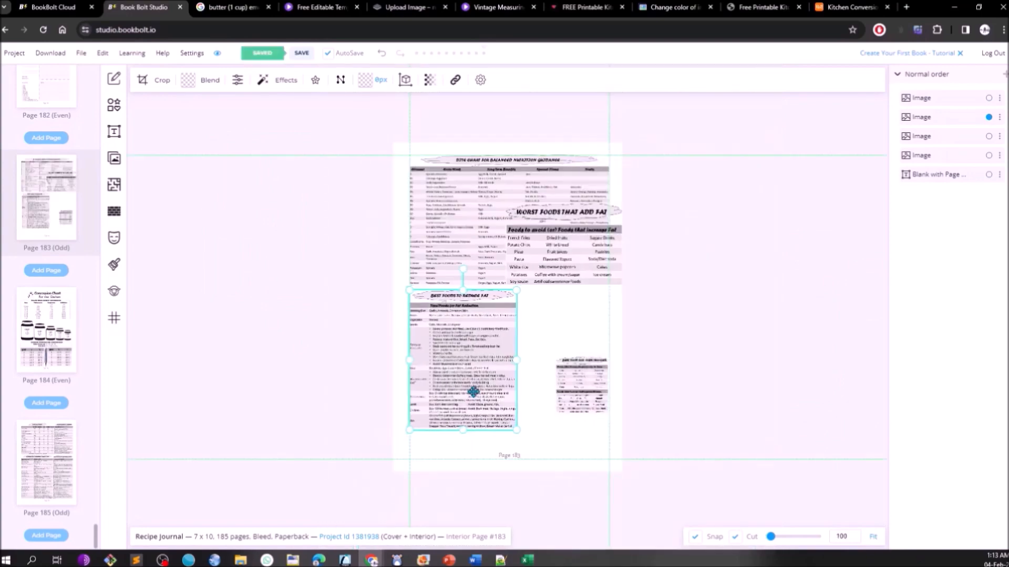
{"action": "left_click_drag", "start_coordinate": [518, 431], "coordinate": [531, 448]}
{"action": "scroll", "coordinate": [531, 452], "scroll_direction": "up", "scroll_amount": 5}
{"action": "left_click_drag", "start_coordinate": [473, 331], "coordinate": [474, 334]}
Resize and arrange the Worst Foods That Add Fat and Best Food for Men/Women charts beside the fat reduction chart on page 183.
{"action": "left_click_drag", "start_coordinate": [549, 156], "coordinate": [597, 315]}
{"action": "left_click", "coordinate": [576, 160]}
{"action": "left_click_drag", "start_coordinate": [497, 176], "coordinate": [496, 180]}
{"action": "left_click_drag", "start_coordinate": [734, 333], "coordinate": [660, 275]}
{"action": "mouse_move", "coordinate": [621, 390]}
{"action": "left_mouse_down"}
{"action": "mouse_move", "coordinate": [641, 431]}
{"action": "mouse_move", "coordinate": [613, 398]}
{"action": "left_mouse_up"}
{"action": "left_click", "coordinate": [598, 247]}
{"action": "left_click_drag", "start_coordinate": [598, 276], "coordinate": [598, 285]}
{"action": "scroll", "coordinate": [597, 285], "scroll_direction": "up", "scroll_amount": 2}
{"action": "left_click", "coordinate": [41, 351]}
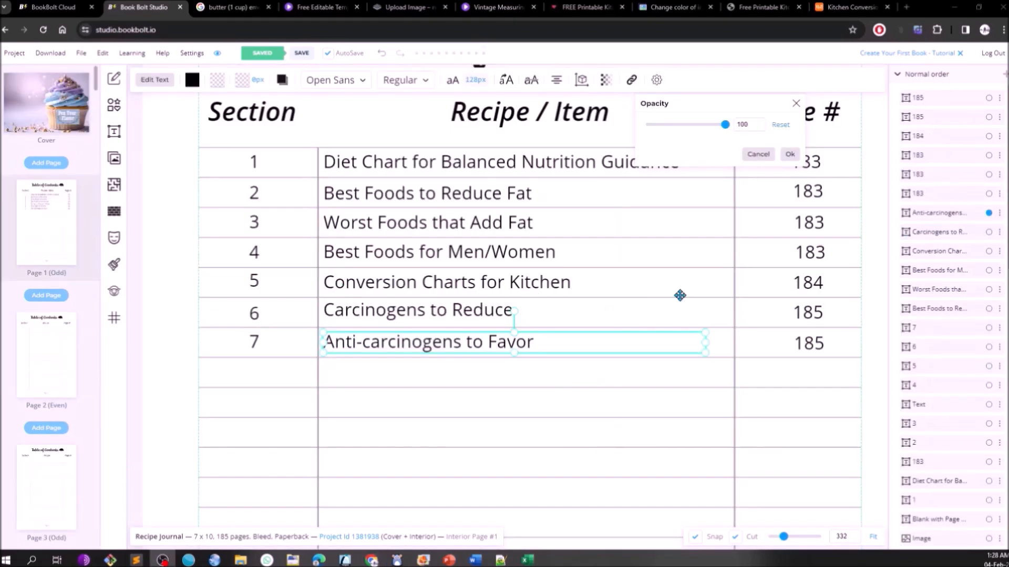
Accept the opacity setting and copy the Left (center) position of the row 1 page number in the table of contents.
{"action": "left_click", "coordinate": [790, 155]}
{"action": "left_click", "coordinate": [804, 162]}
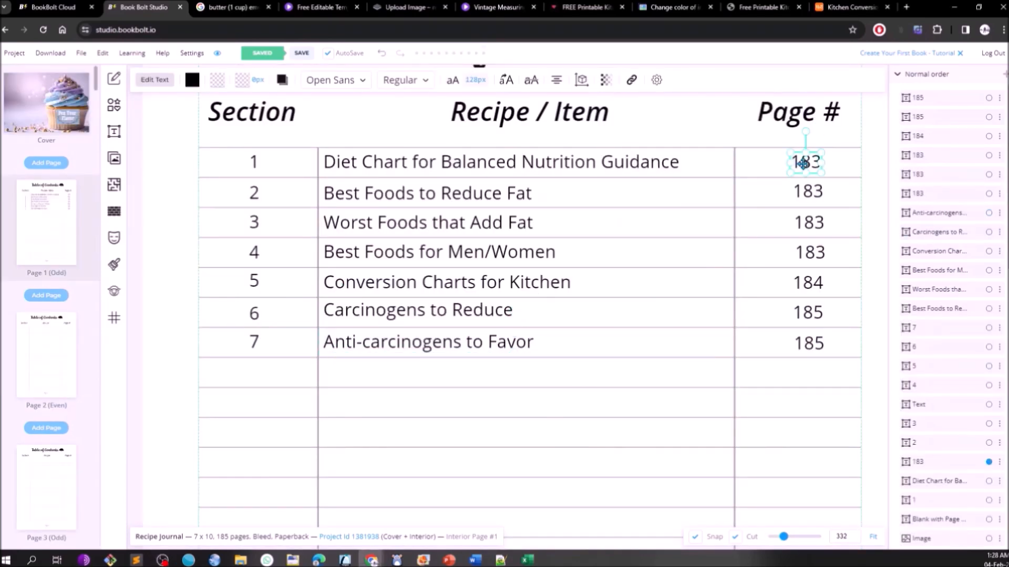
{"action": "left_click", "coordinate": [581, 79]}
{"action": "double_click", "coordinate": [633, 162]}
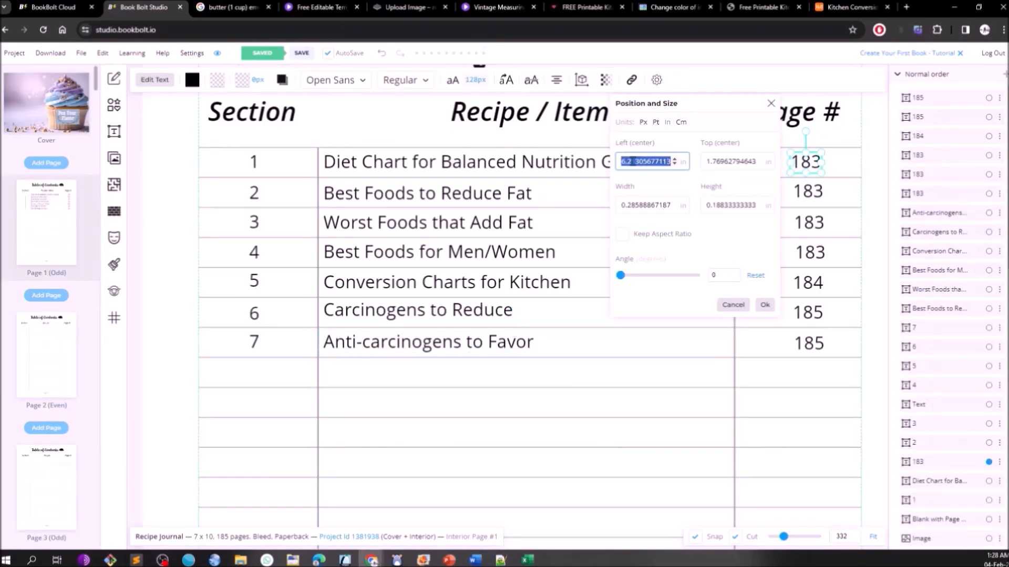
{"action": "left_click", "coordinate": [766, 305]}
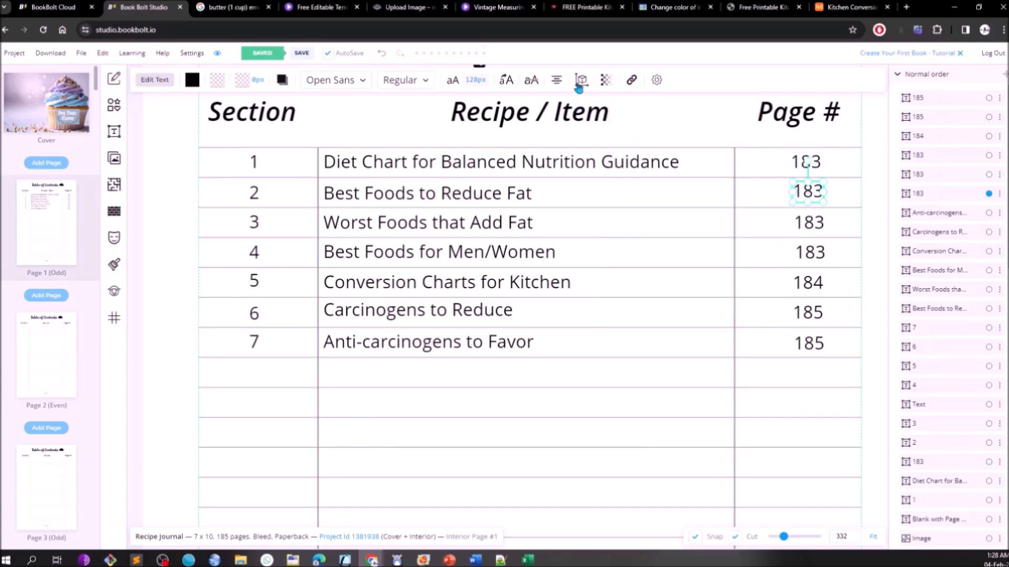
Apply the copied Left (center) position to the page numbers in rows 2, 3 and 4.
{"action": "left_click", "coordinate": [580, 82]}
{"action": "key", "text": "ctrl+v"}
{"action": "left_click", "coordinate": [765, 305]}
{"action": "left_click", "coordinate": [808, 223]}
{"action": "left_click", "coordinate": [581, 81]}
{"action": "double_click", "coordinate": [643, 163]}
{"action": "key", "text": "ctrl+v"}
{"action": "left_click", "coordinate": [764, 304]}
{"action": "left_click", "coordinate": [809, 254]}
{"action": "key", "text": "ctrl+v"}
{"action": "left_click", "coordinate": [765, 304]}
Apply the same Left (center) position to the remaining page numbers down to row 7.
{"action": "left_click", "coordinate": [808, 313]}
{"action": "left_click", "coordinate": [581, 81]}
{"action": "double_click", "coordinate": [643, 162]}
{"action": "key", "text": "ctrl+v"}
{"action": "left_click", "coordinate": [764, 305]}
{"action": "left_click", "coordinate": [809, 343]}
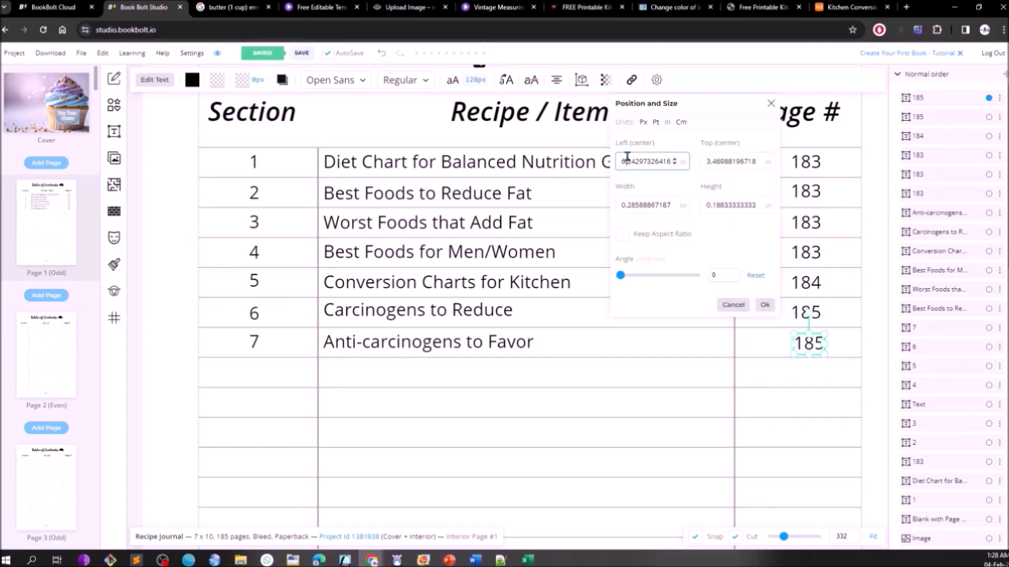
Copy the Top (center) position of section number 1 to the Diet Chart for Balanced Nutrition Guidance entry.
{"action": "left_click", "coordinate": [254, 161]}
{"action": "left_click", "coordinate": [581, 80]}
{"action": "double_click", "coordinate": [727, 161]}
{"action": "key", "text": "ctrl+c"}
{"action": "left_click", "coordinate": [765, 305]}
{"action": "left_click", "coordinate": [399, 162]}
{"action": "left_click", "coordinate": [581, 81]}
{"action": "key", "text": "ctrl+v"}
{"action": "left_click", "coordinate": [764, 305]}
Align the Anti-carcinogens to Favor entry and its page number vertically with section number 7.
{"action": "left_click", "coordinate": [255, 342]}
{"action": "left_click", "coordinate": [581, 80]}
{"action": "left_click", "coordinate": [400, 342]}
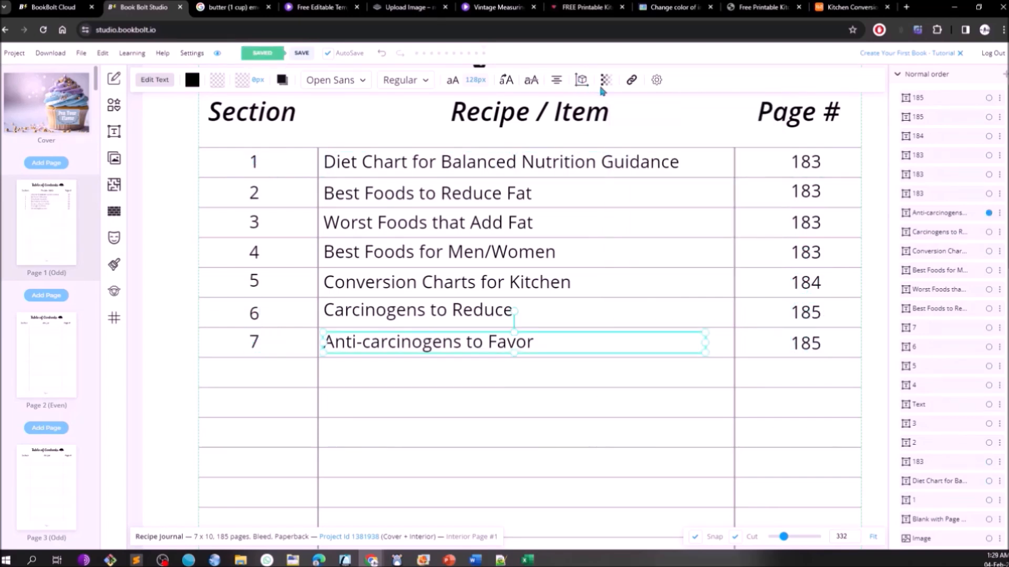
{"action": "left_click", "coordinate": [581, 80]}
{"action": "left_click", "coordinate": [765, 307]}
{"action": "left_click", "coordinate": [805, 343]}
{"action": "double_click", "coordinate": [739, 163]}
{"action": "key", "text": "ctrl+v"}
{"action": "left_click", "coordinate": [764, 304]}
Align the Carcinogens to Reduce entry with section number 6 by reusing that number's Top (center) position.
{"action": "left_click", "coordinate": [254, 314]}
{"action": "left_click", "coordinate": [581, 80]}
{"action": "double_click", "coordinate": [730, 162]}
{"action": "key", "text": "ctrl+c"}
{"action": "left_click", "coordinate": [765, 305]}
{"action": "left_click", "coordinate": [415, 311]}
{"action": "left_click", "coordinate": [765, 306]}
Align the Conversion Charts for Kitchen entry with section number 5 by reusing that number's Top (center) position.
{"action": "left_click", "coordinate": [255, 281]}
{"action": "left_click", "coordinate": [581, 80]}
{"action": "double_click", "coordinate": [730, 161]}
{"action": "left_click", "coordinate": [765, 306]}
{"action": "left_click", "coordinate": [399, 283]}
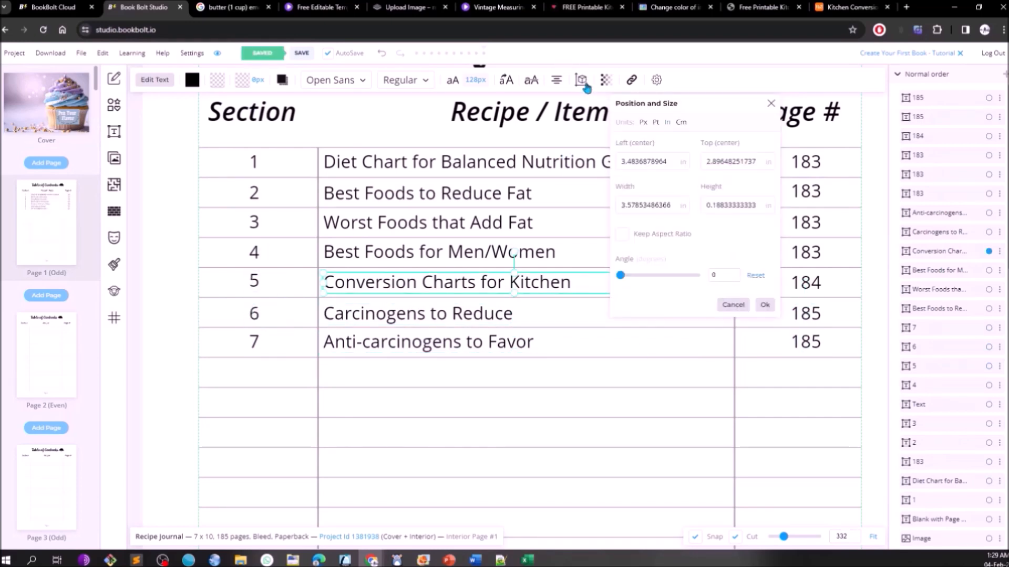
{"action": "key", "text": "ctrl+v"}
{"action": "left_click", "coordinate": [254, 282]}
{"action": "left_click", "coordinate": [477, 284]}
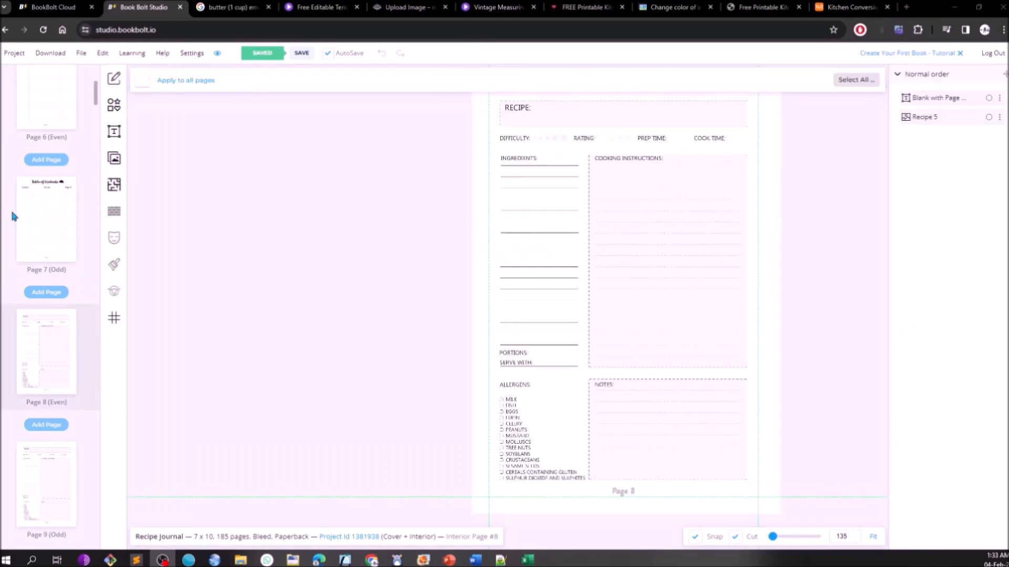
Download the current project in RGB for ebooks and save the zip archive in the Amazon Publishing folder.
{"action": "left_click", "coordinate": [45, 53]}
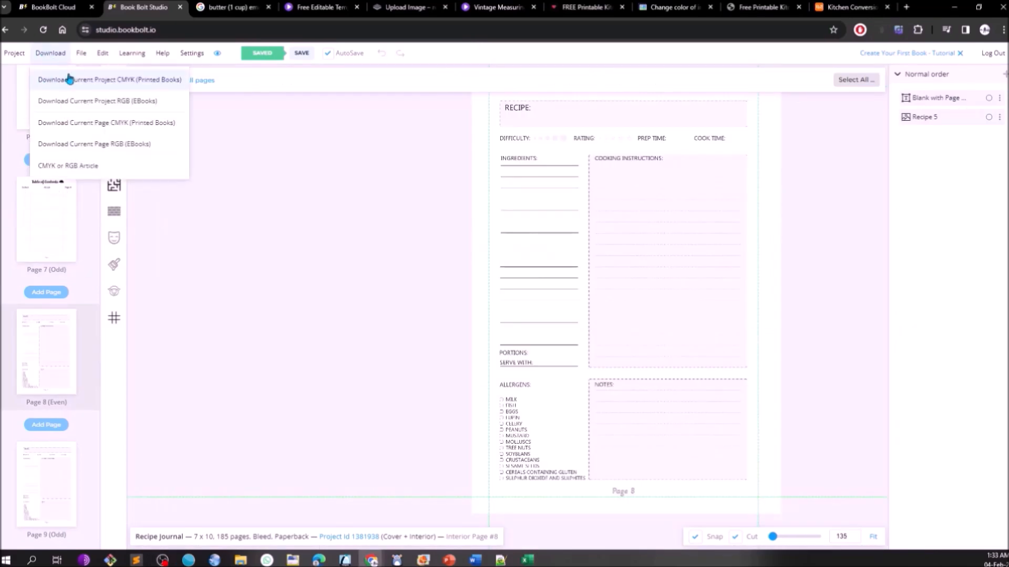
{"action": "left_click", "coordinate": [136, 103]}
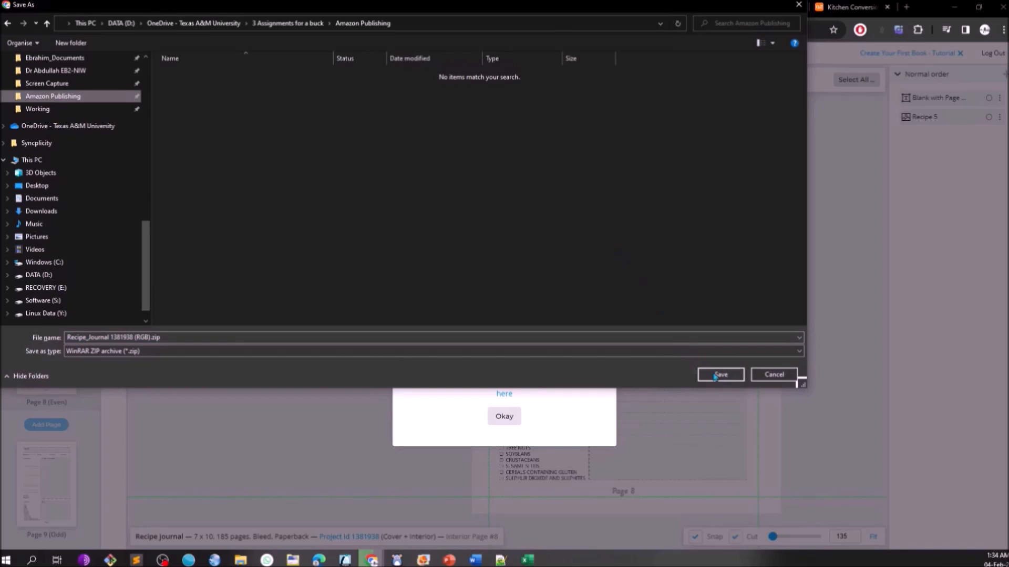
{"action": "left_click", "coordinate": [716, 375]}
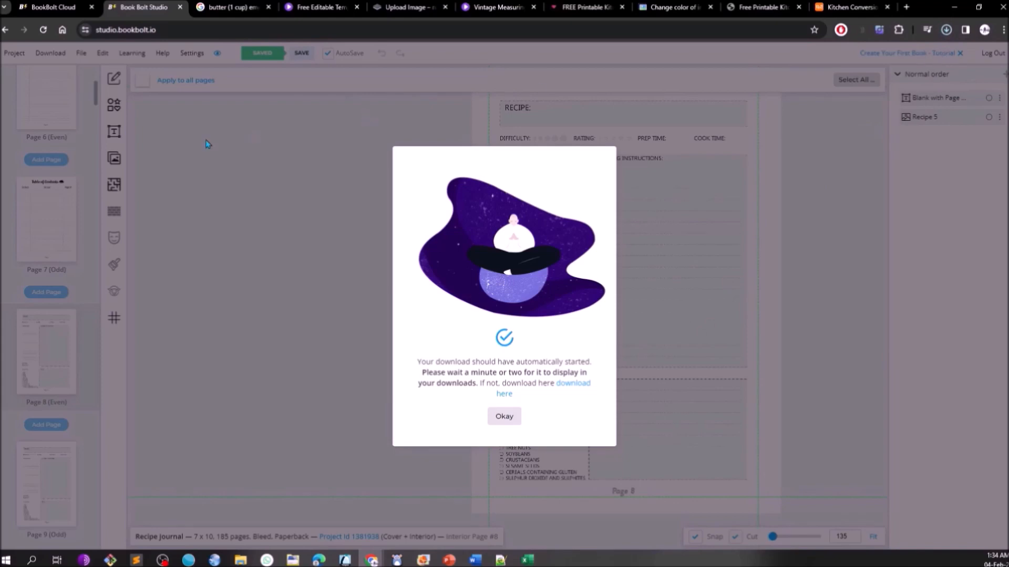
Show the downloaded recipe journal zip in its folder and extract its contents there.
{"action": "left_click", "coordinate": [908, 77]}
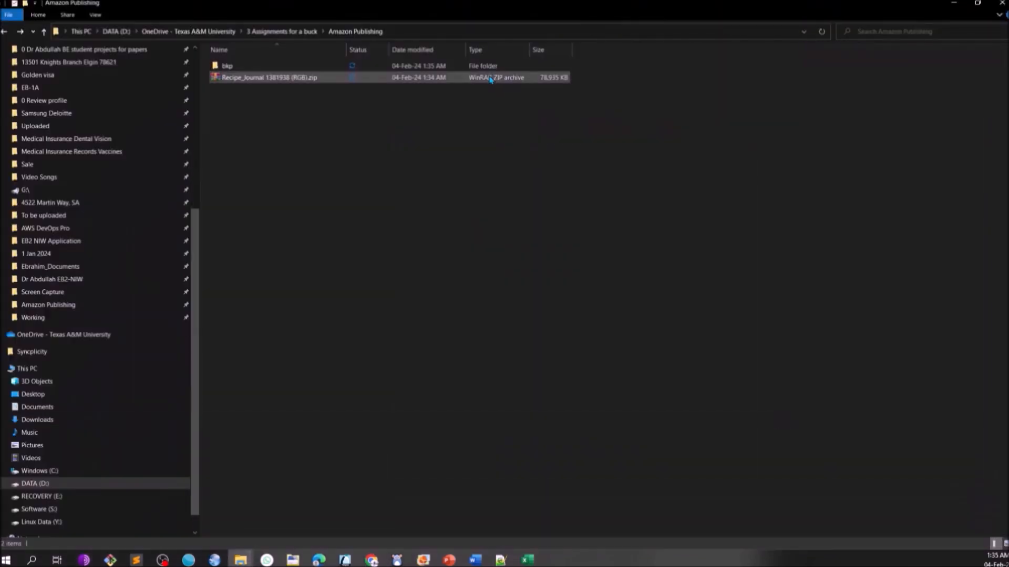
{"action": "right_click", "coordinate": [302, 66]}
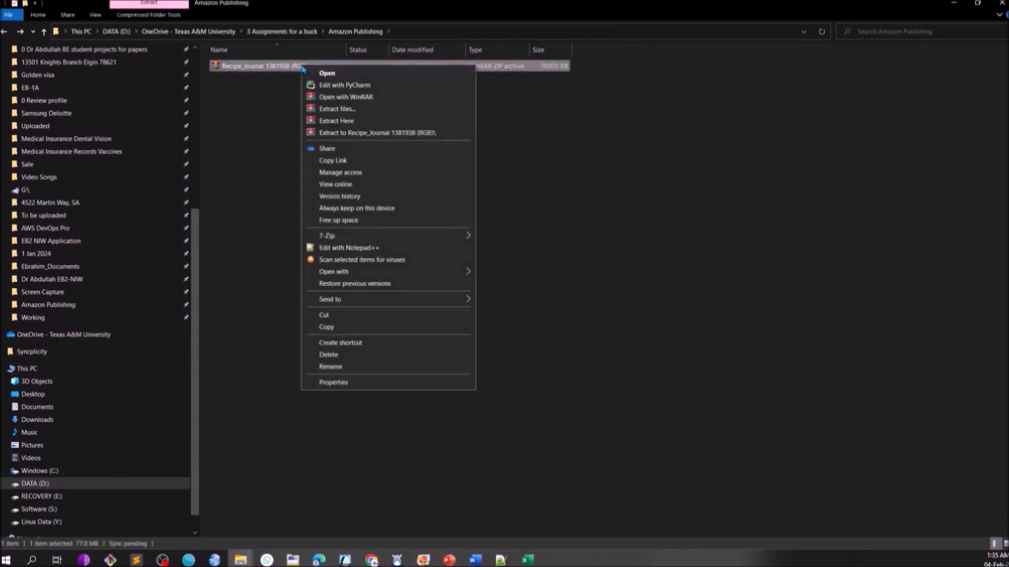
{"action": "left_click", "coordinate": [342, 121]}
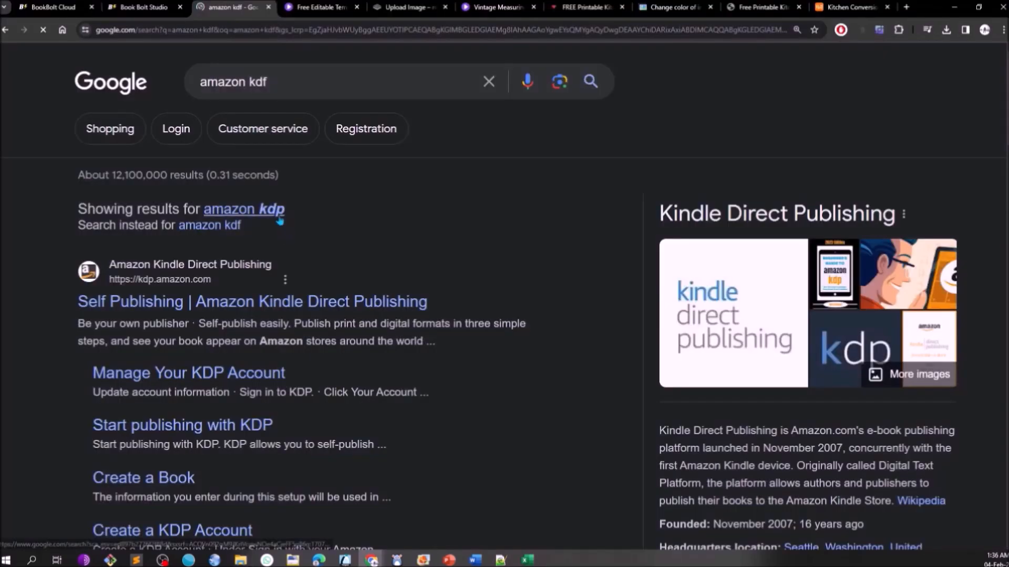
Open the Amazon Kindle Direct Publishing site from the corrected amazon kdp search and start joining KDP.
{"action": "left_click", "coordinate": [274, 211]}
{"action": "left_click", "coordinate": [248, 243]}
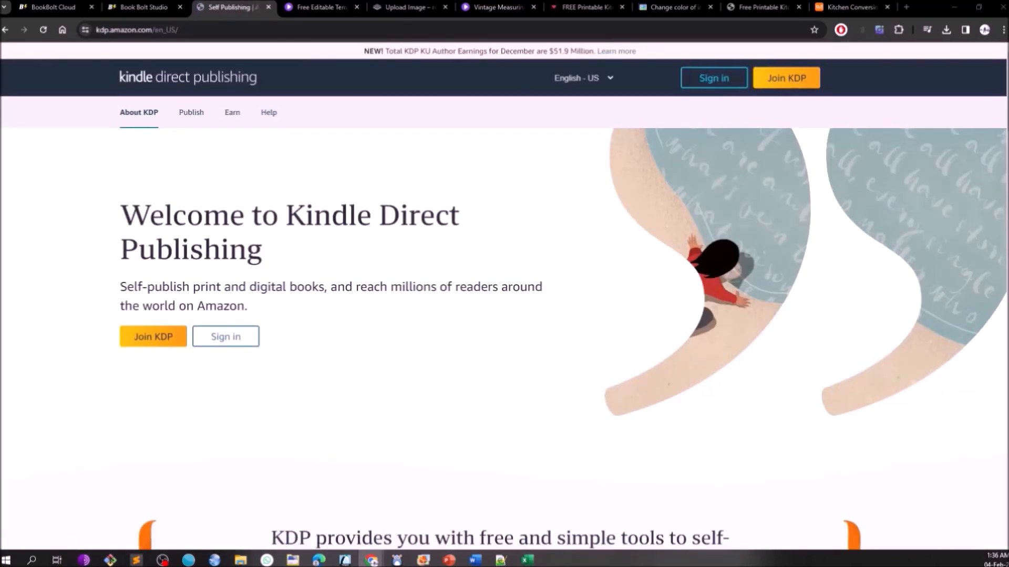
{"action": "left_click", "coordinate": [153, 336]}
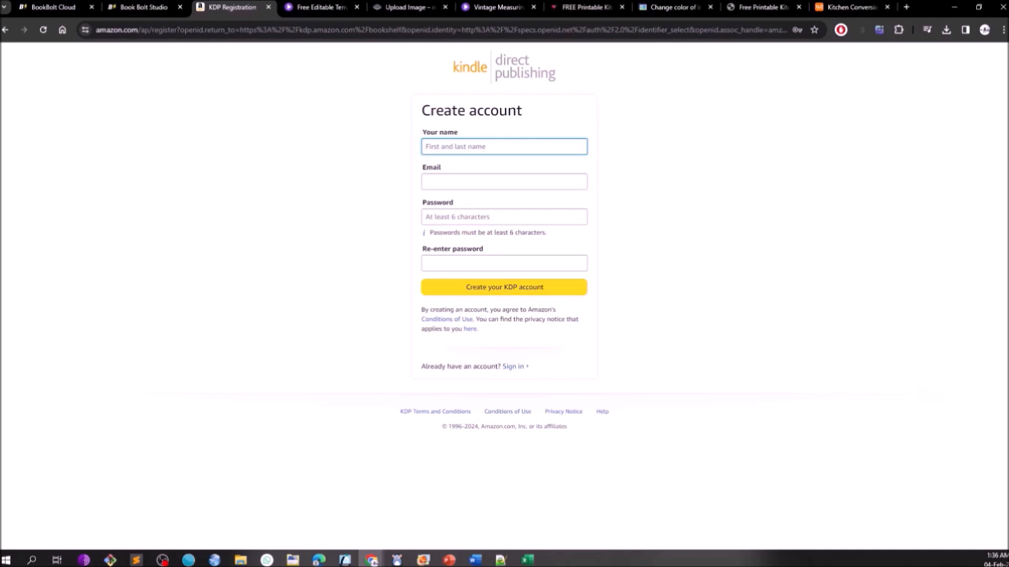
Agree to the Kindle Direct Publishing Terms and Conditions for the new account.
{"action": "key", "text": "ctrl+plus"}
{"action": "key", "text": "ctrl+plus"}
{"action": "key", "text": "ctrl+plus"}
{"action": "key", "text": "ctrl+plus"}
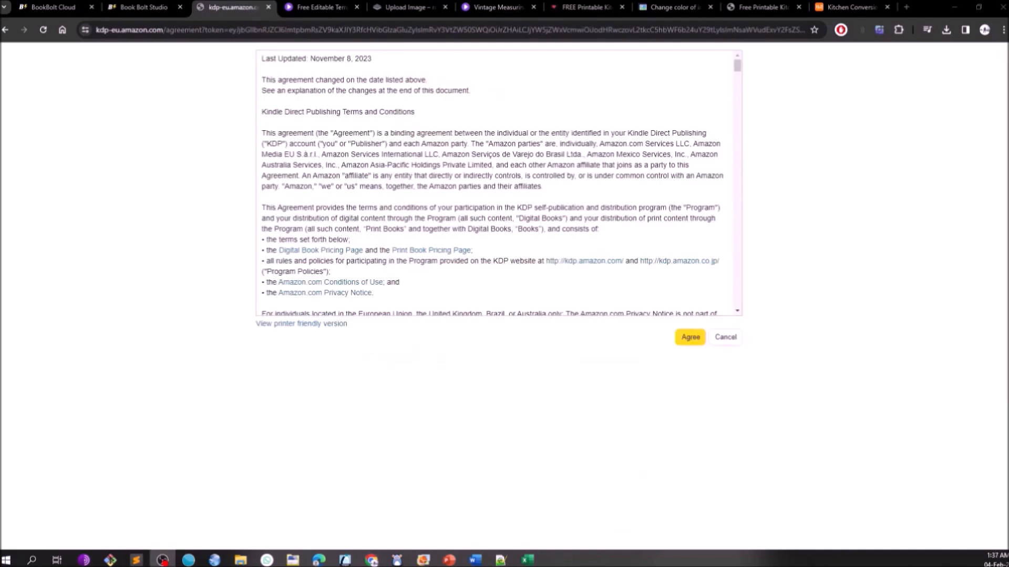
{"action": "left_click", "coordinate": [690, 337]}
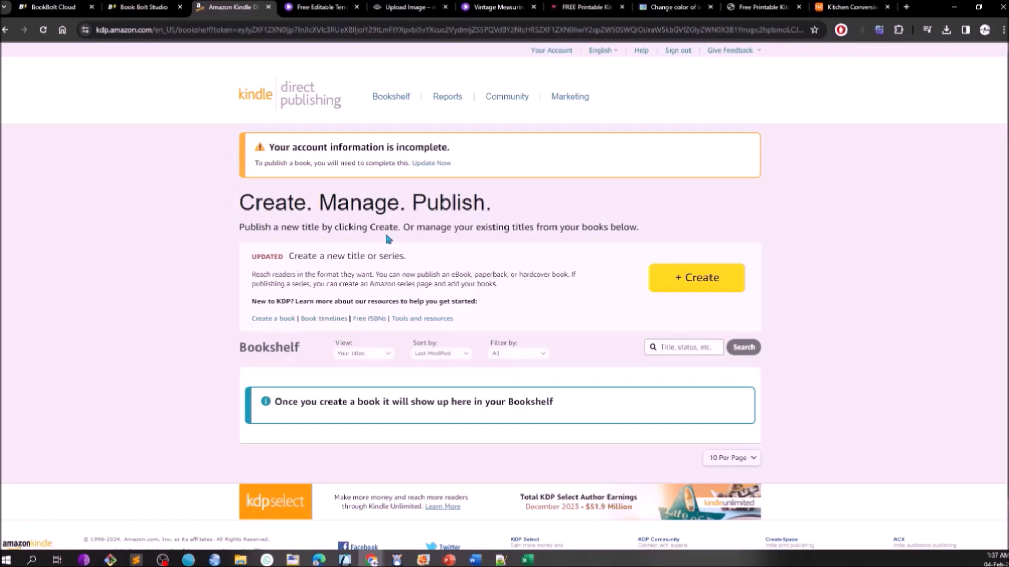
Open the incomplete KDP account information for updating and set the business type to Individual.
{"action": "left_click", "coordinate": [430, 165]}
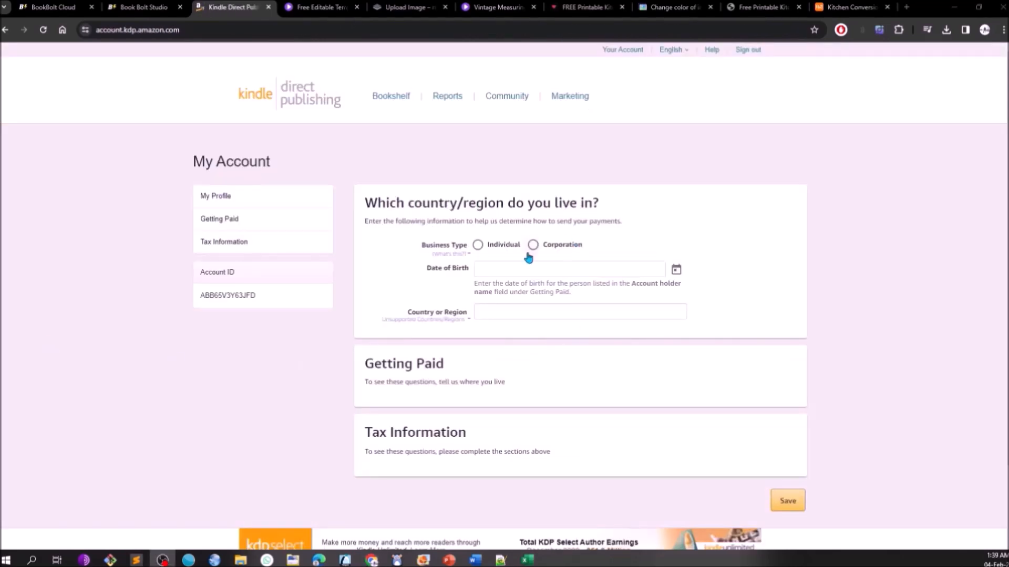
{"action": "left_click", "coordinate": [480, 246]}
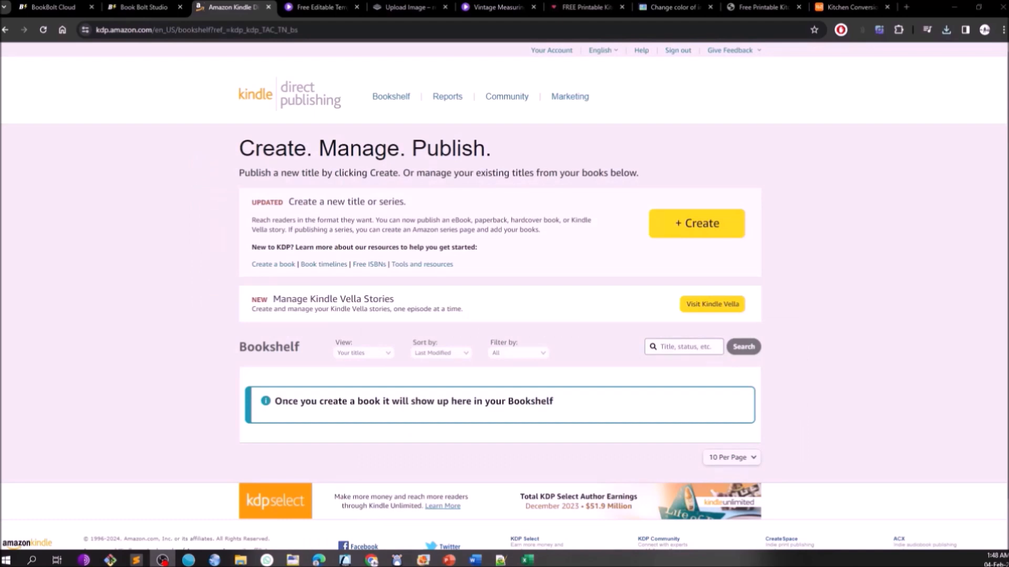
{"action": "key", "text": "alt+Tab"}
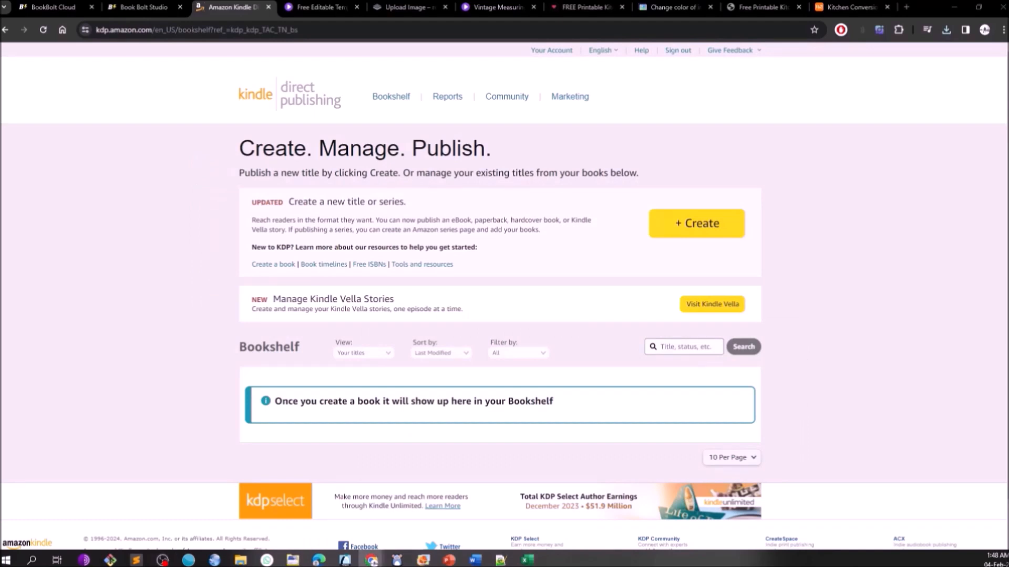
Create a new paperback title from the KDP Bookshelf to open its Paperback Details form.
{"action": "left_click", "coordinate": [688, 231]}
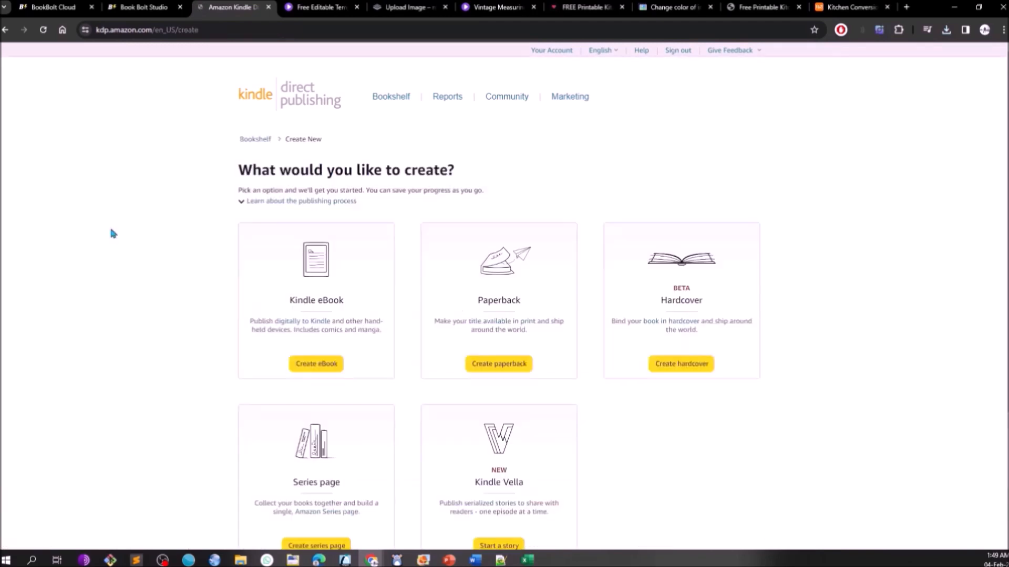
{"action": "left_click", "coordinate": [481, 368]}
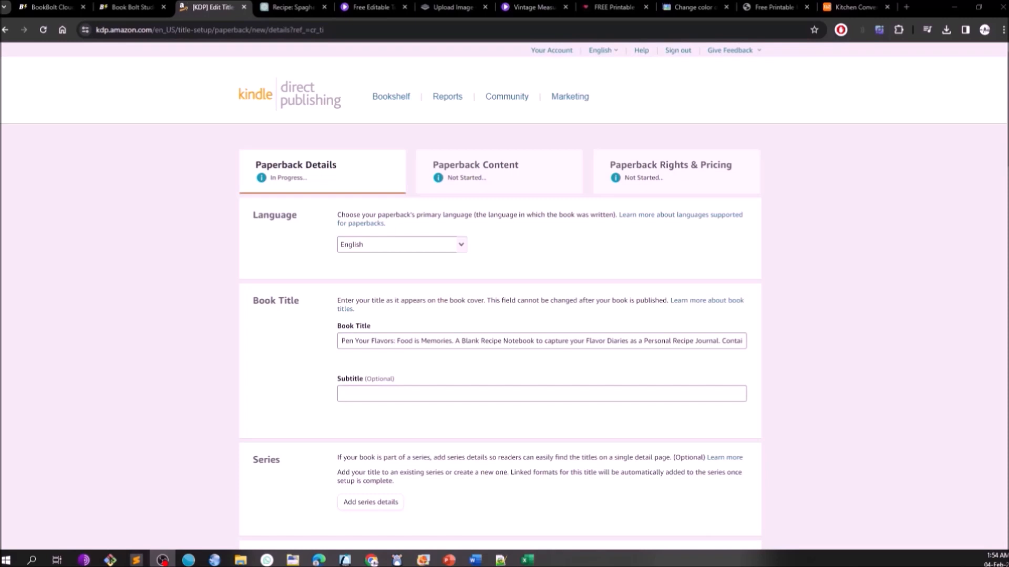
{"action": "key", "text": "alt+Tab"}
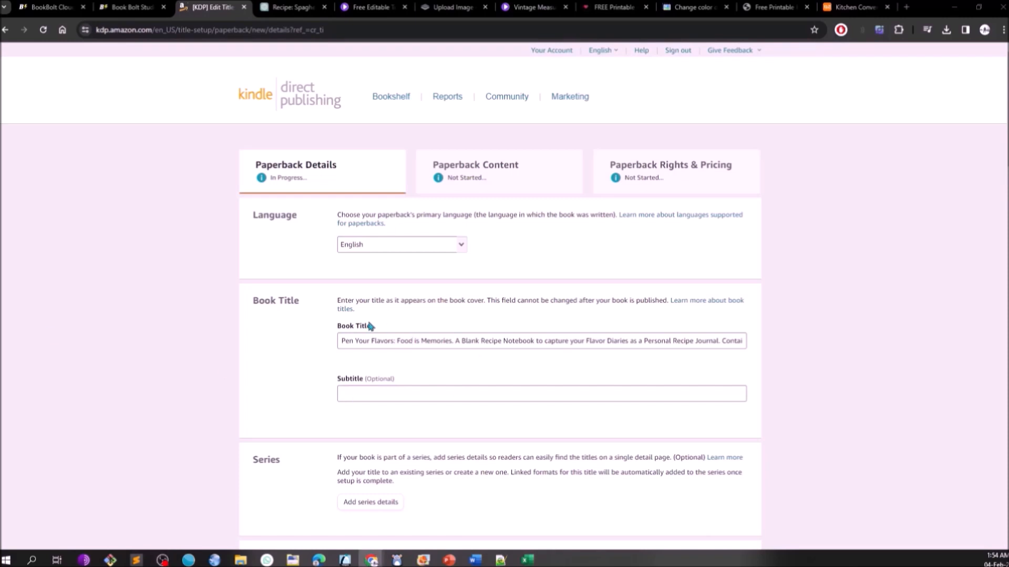
Fill in the primary author with the prefix Dr and the author's name.
{"action": "scroll", "coordinate": [211, 385], "scroll_direction": "down", "scroll_amount": 5}
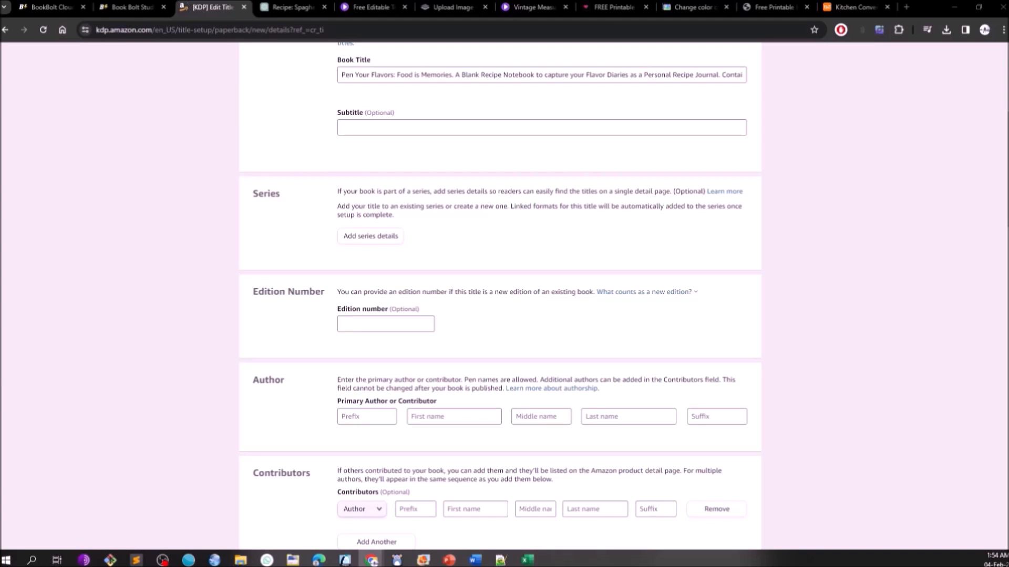
{"action": "left_click", "coordinate": [354, 416]}
{"action": "type", "text": "Dr"}
{"action": "key", "text": "Tab"}
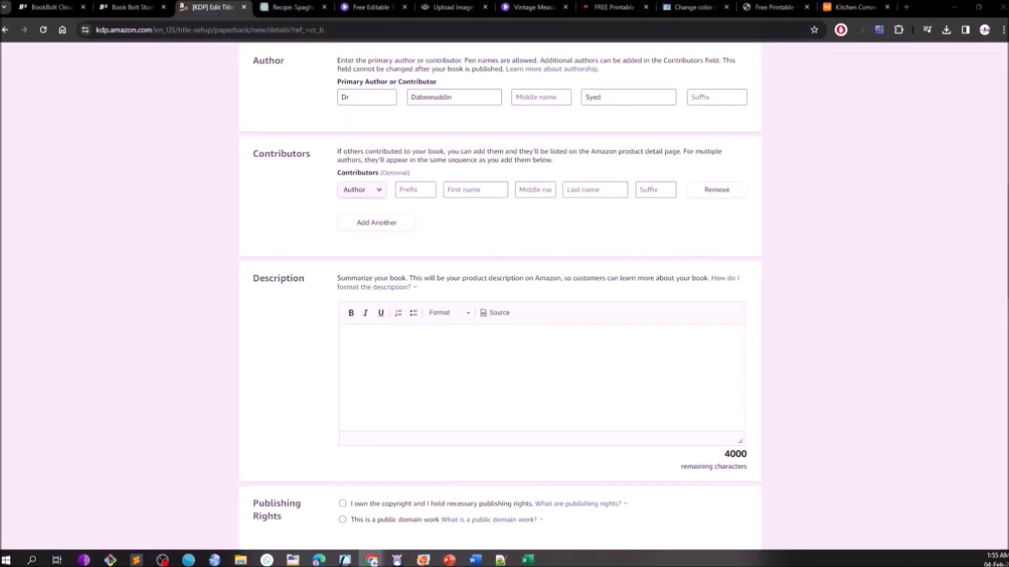
Add one contributor in the Author role by filling in the contributor's first and last name.
{"action": "left_click", "coordinate": [466, 191]}
{"action": "type", "text": "Le"}
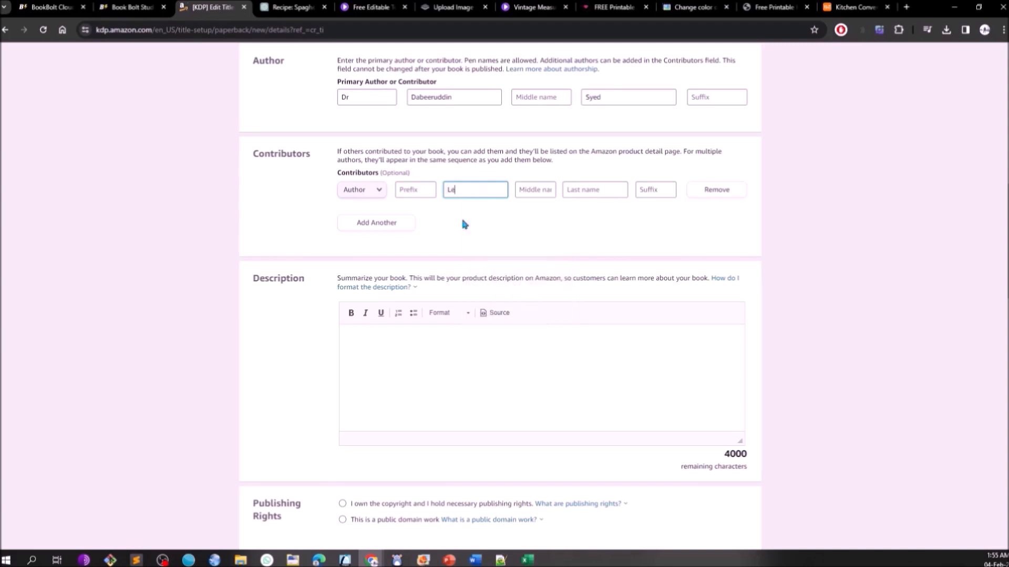
{"action": "type", "text": "arn with"}
{"action": "key", "text": "Tab"}
{"action": "key", "text": "Tab"}
{"action": "type", "text": "Amine"}
{"action": "left_click", "coordinate": [151, 333]}
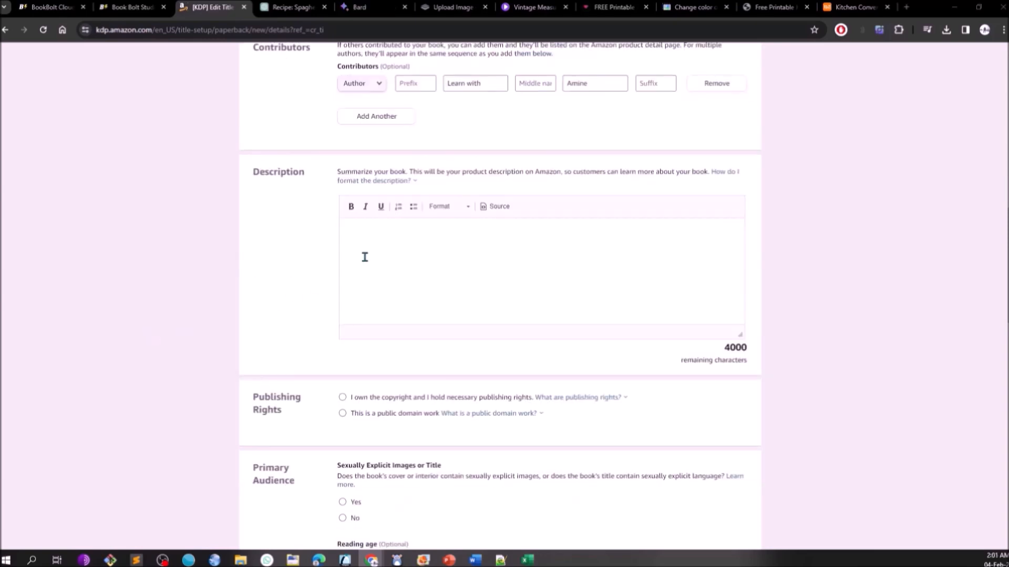
Add the bold description heading "Treasure Memories, Dish by Delicious Dish: Introducing The "Pen Your Flavors: Food is Memories" Recipe Journal" with a new line below.
{"action": "left_click", "coordinate": [364, 236]}
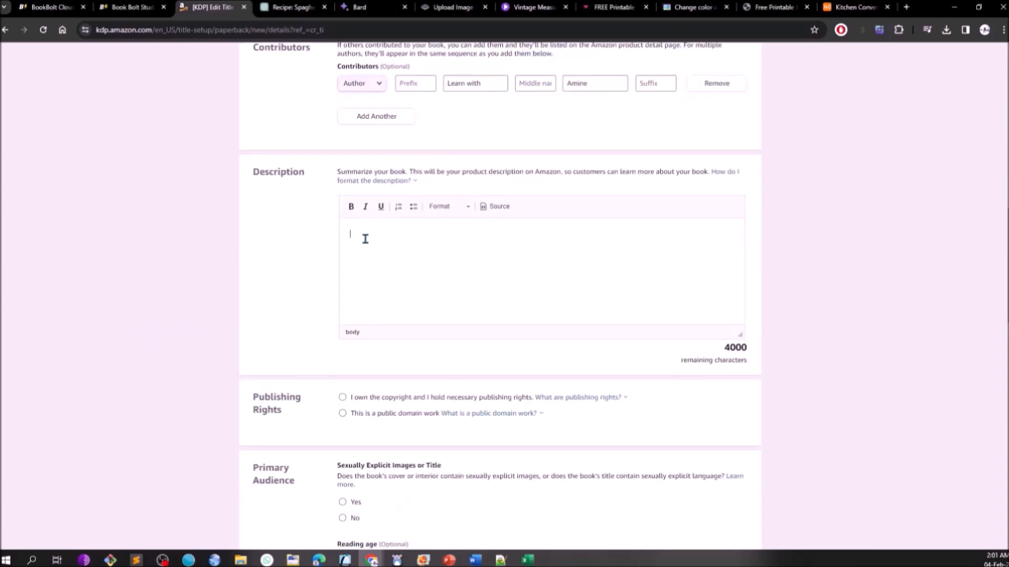
{"action": "key", "text": "ctrl+v"}
{"action": "triple_click", "coordinate": [380, 235]}
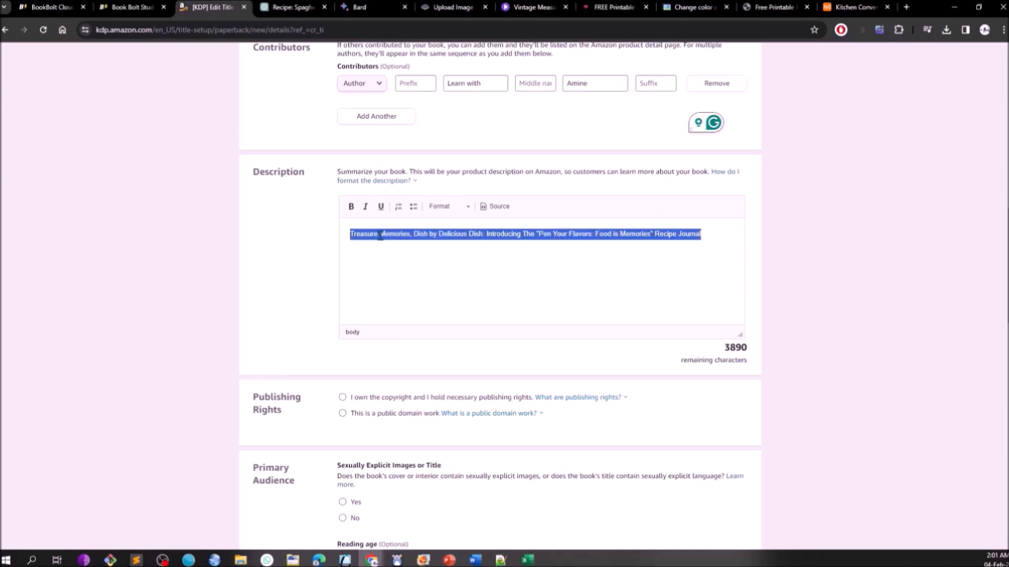
{"action": "left_click", "coordinate": [351, 206]}
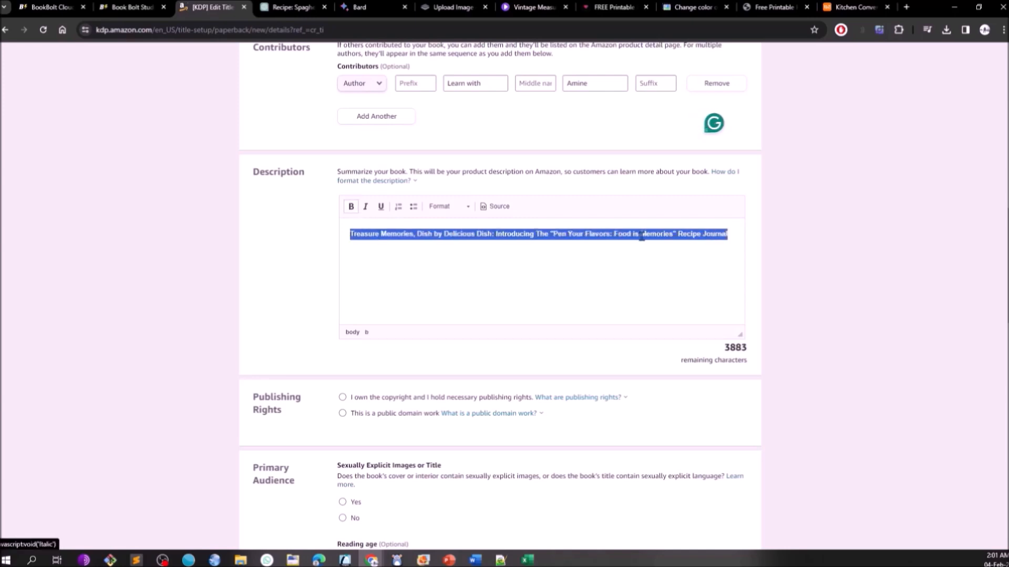
{"action": "left_click", "coordinate": [730, 250]}
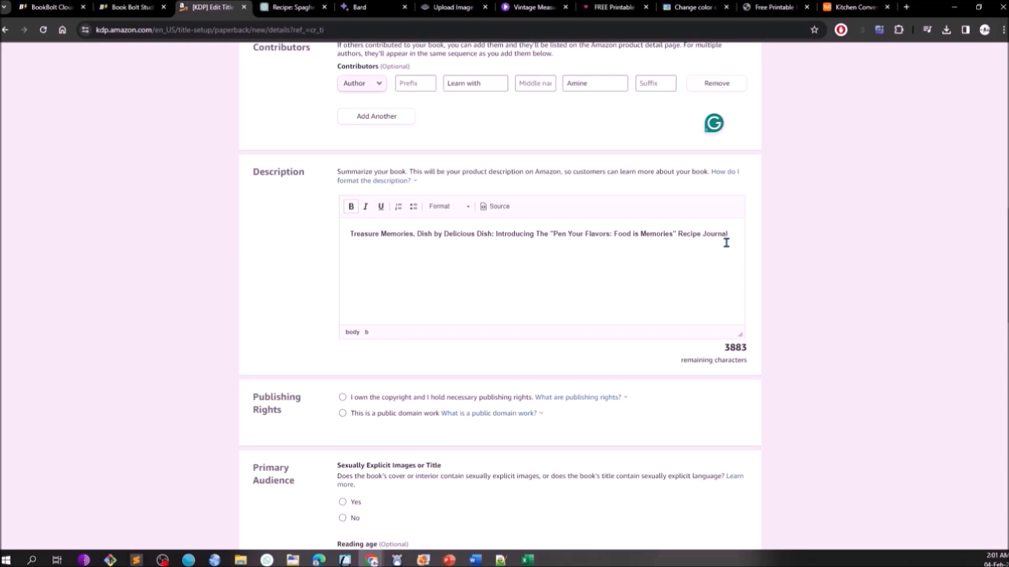
{"action": "key", "text": "Return"}
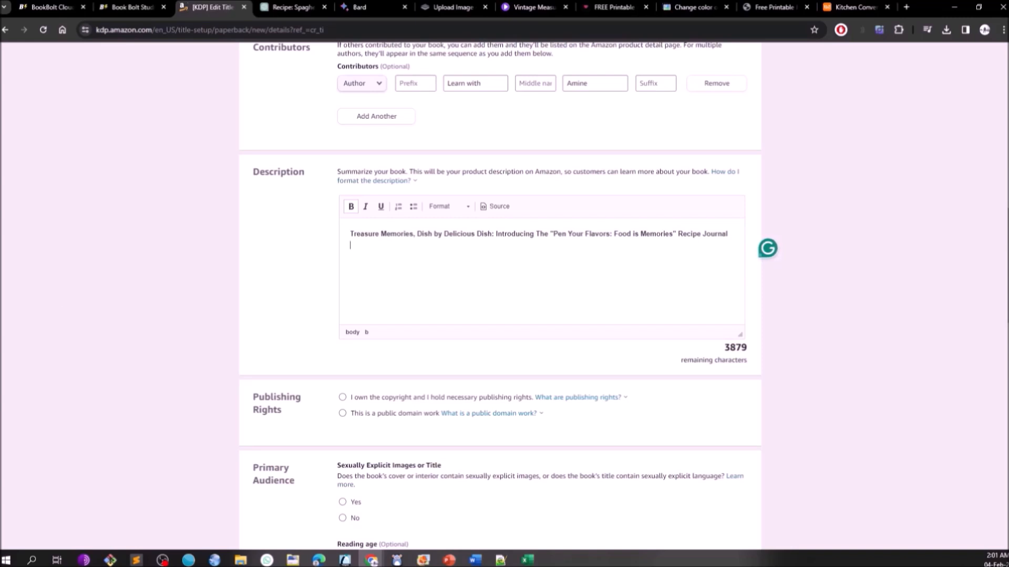
Add the unbolded introductory paragraph starting "Imagine laughter around a table, the warmth of loved ones" below the description heading.
{"action": "type", "text": "Imagine laughter around a table, the warmth of loved ones, and the aroma of a cherished recipe. The \"Pen Your Flavors\" captures more than just ingredients and instructions; it preserves the very essence of these food moments as Memories."}
{"action": "triple_click", "coordinate": [396, 265]}
{"action": "left_click", "coordinate": [723, 260]}
{"action": "key", "text": "Return"}
{"action": "key", "text": "Return"}
{"action": "key", "text": "alt+Tab"}
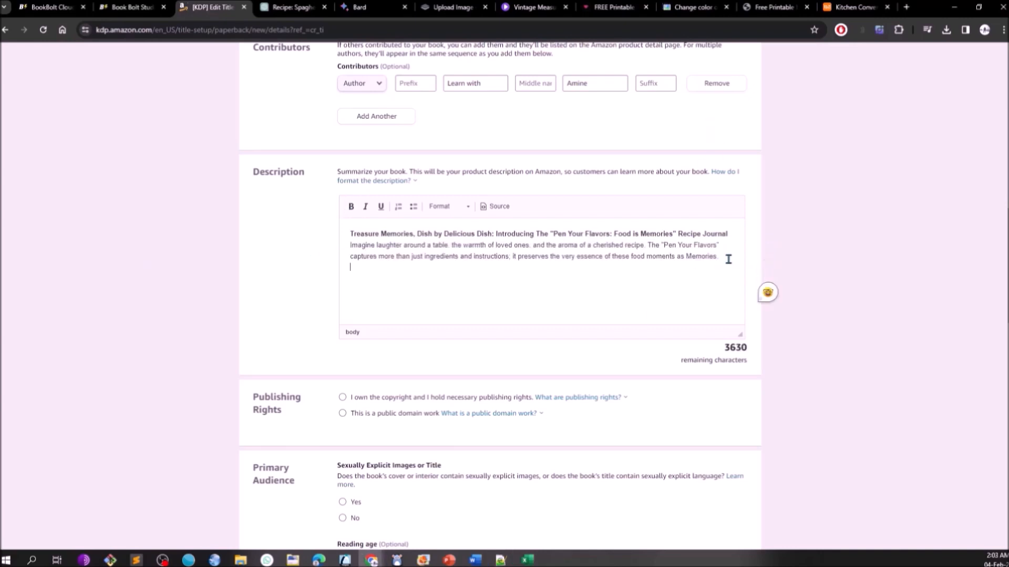
Complete the description with the personalized cookbook paragraph, the "Pen Your Flavors" benefits, the gift ideas and the closing sentence.
{"action": "type", "text": "This exquisite, personalized cookbook is a haven for family recipes and the memories woven around them. Whether it's grandma's legendary pancakes or a romantic first-date pasta dish, this beautiful heirloom will ensure those flavors endure for generations."}
{"action": "key", "text": "Return"}
{"action": "key", "text": "Return"}
{"action": "key", "text": "ctrl+v"}
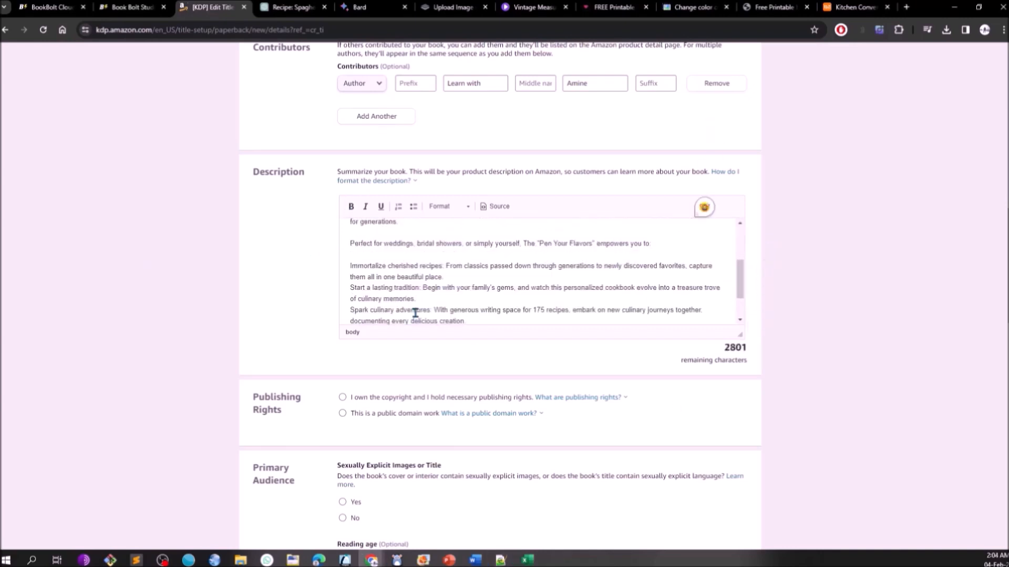
{"action": "key", "text": "ctrl+v"}
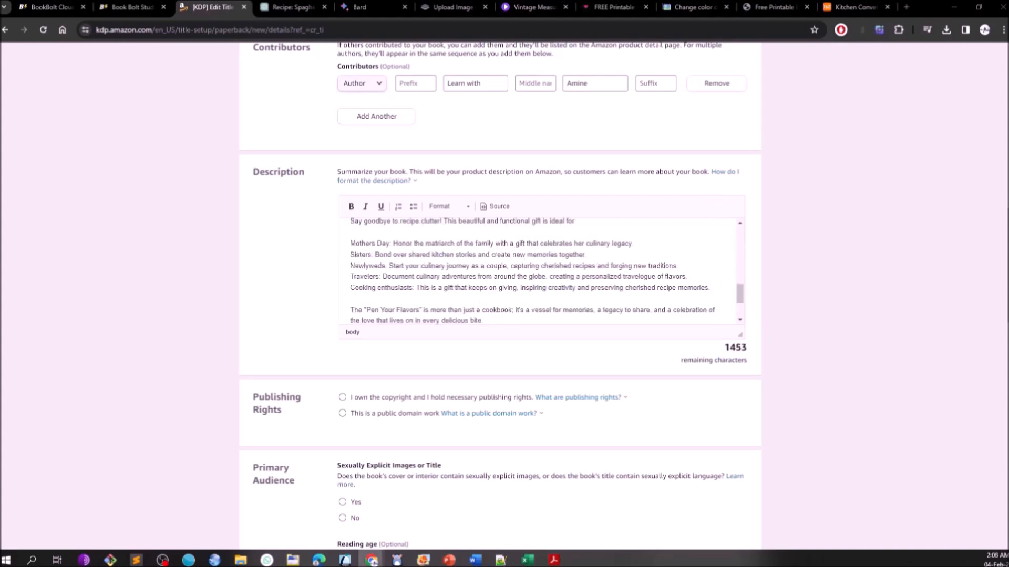
Declare ownership of the copyright and publishing rights, and answer No to sexually explicit images or title.
{"action": "left_click", "coordinate": [342, 398]}
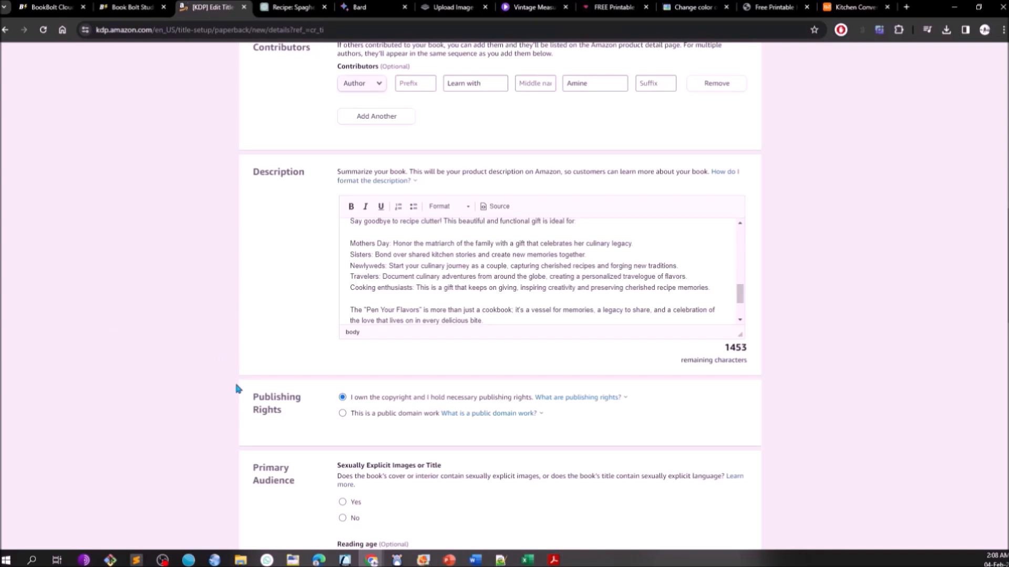
{"action": "scroll", "coordinate": [168, 344], "scroll_direction": "down", "scroll_amount": 1}
{"action": "scroll", "coordinate": [168, 345], "scroll_direction": "down", "scroll_amount": 3}
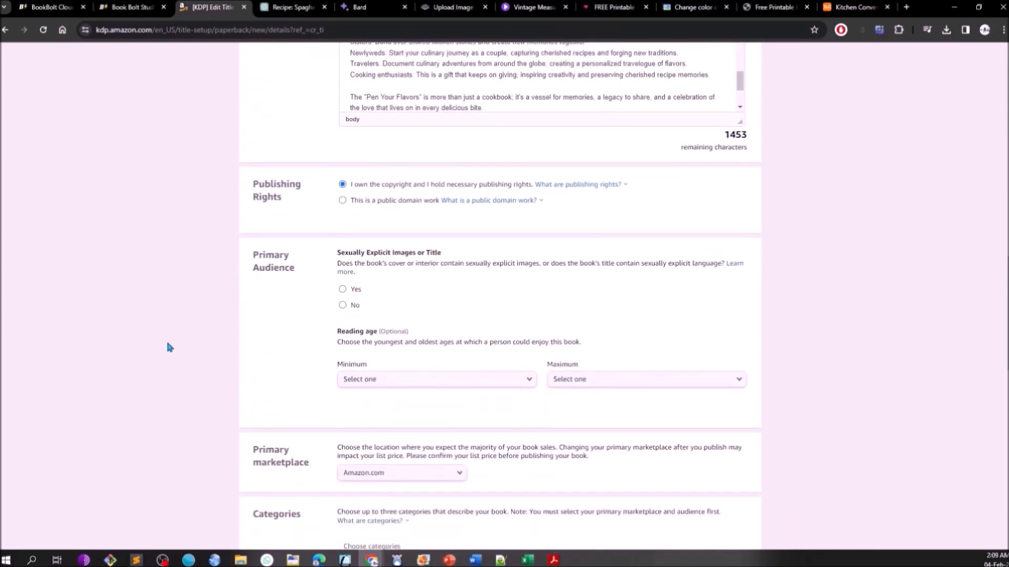
{"action": "left_click", "coordinate": [342, 305]}
{"action": "scroll", "coordinate": [239, 345], "scroll_direction": "down", "scroll_amount": 3}
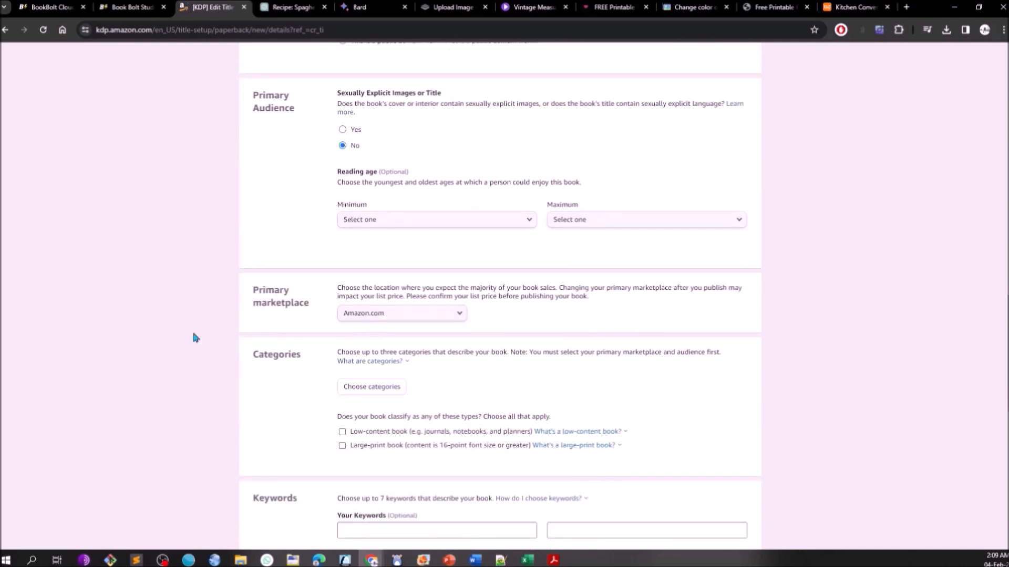
Open the book's category selection and search Book Bolt's KDP Category Finder for recipe journal.
{"action": "scroll", "coordinate": [194, 338], "scroll_direction": "down", "scroll_amount": 2}
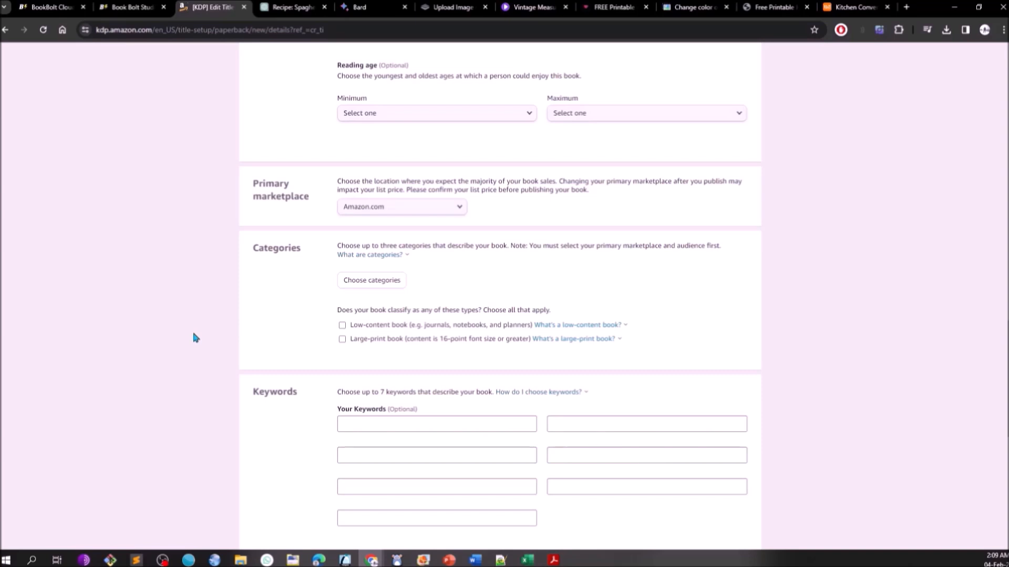
{"action": "left_click", "coordinate": [349, 283]}
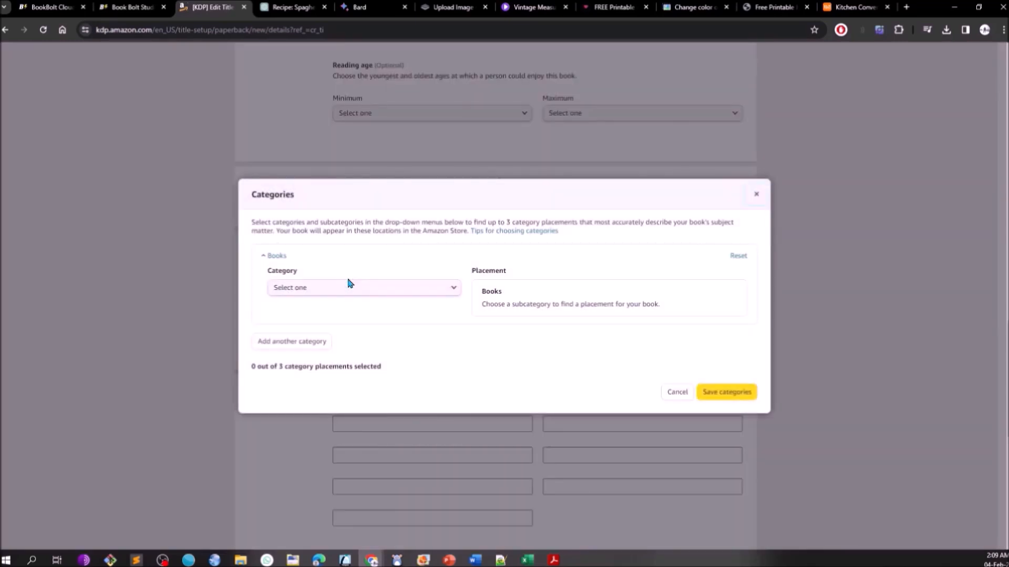
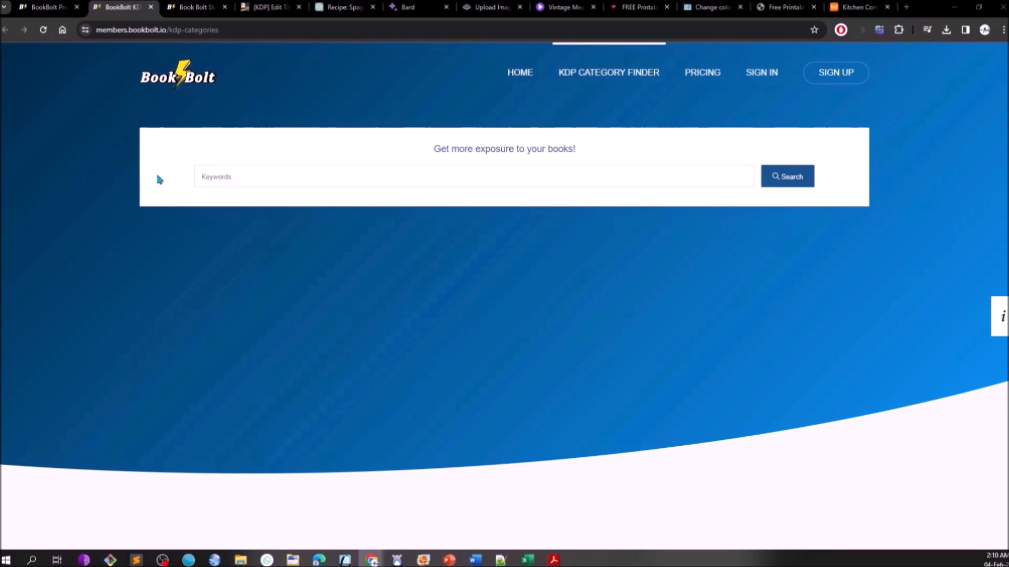
{"action": "left_click", "coordinate": [233, 179]}
{"action": "type", "text": "recipe journal"}
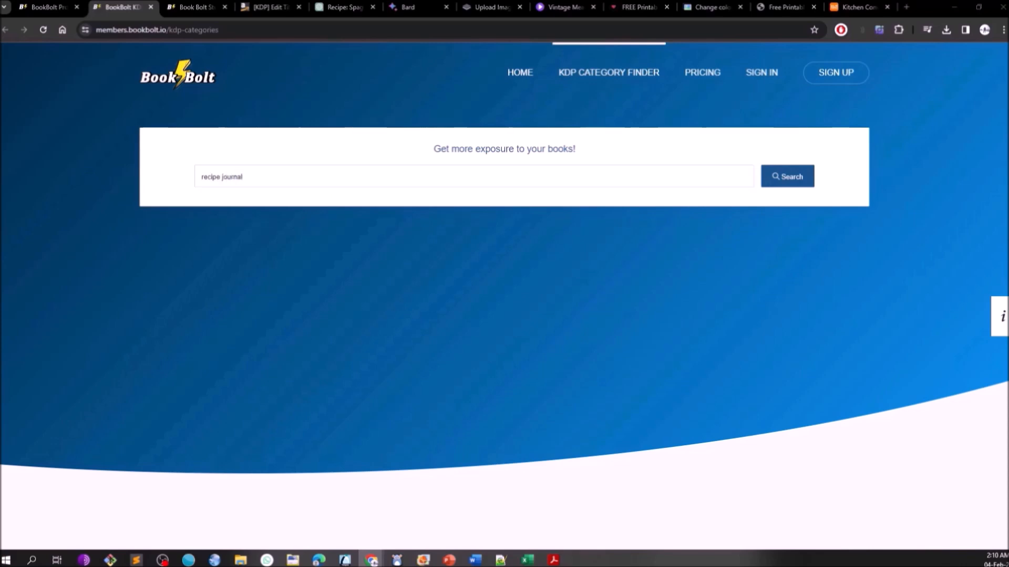
{"action": "key", "text": "Return"}
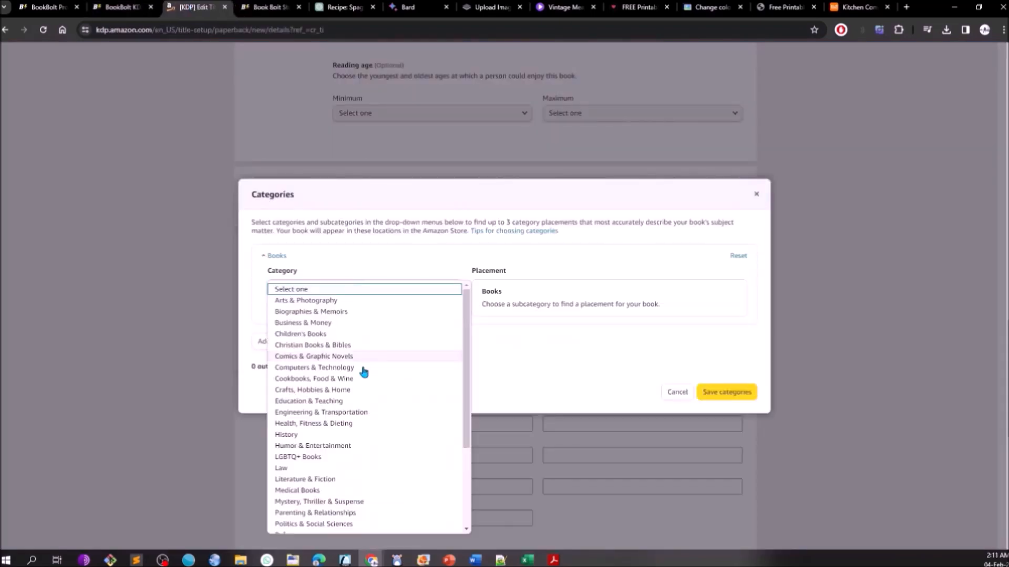
Save Self-Help > Journal Writing as the KDP book category and classify the title as a low-content book.
{"action": "scroll", "coordinate": [360, 372], "scroll_direction": "down", "scroll_amount": 5}
{"action": "left_click", "coordinate": [336, 467]}
{"action": "left_click", "coordinate": [330, 321]}
{"action": "left_click", "coordinate": [387, 323]}
{"action": "left_click", "coordinate": [645, 322]}
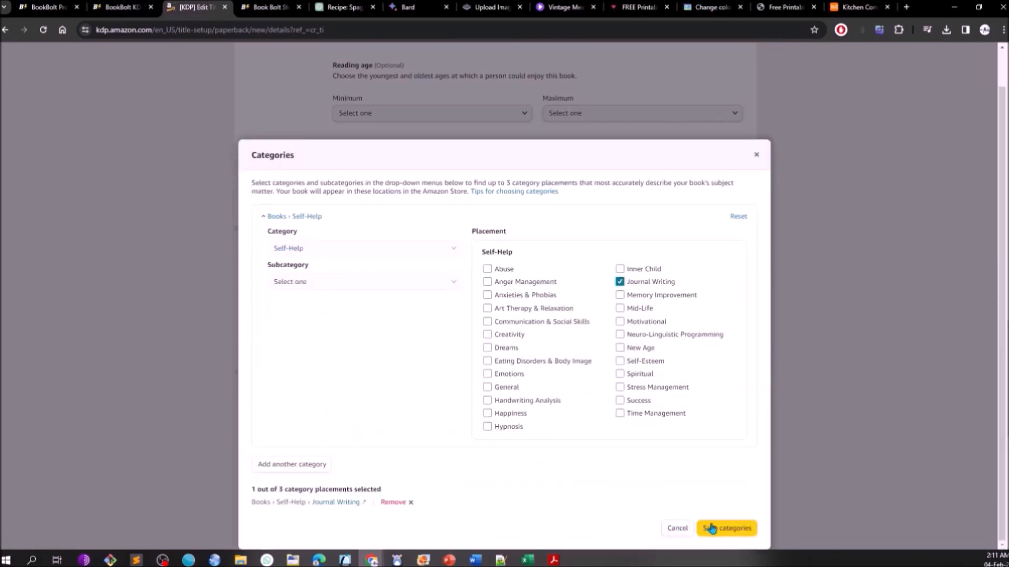
{"action": "left_click", "coordinate": [711, 528]}
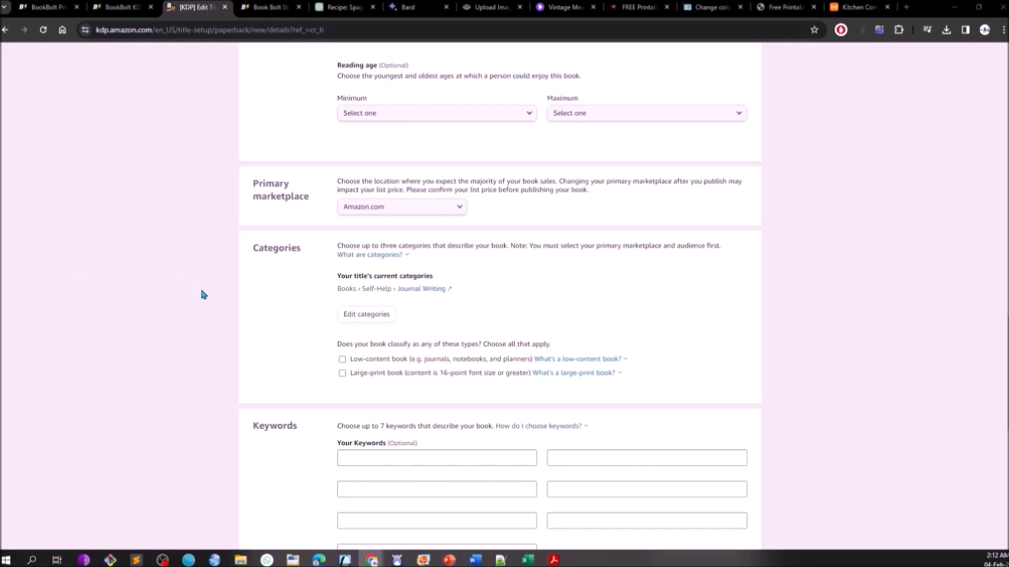
{"action": "scroll", "coordinate": [202, 293], "scroll_direction": "down", "scroll_amount": 1}
{"action": "left_click", "coordinate": [342, 306]}
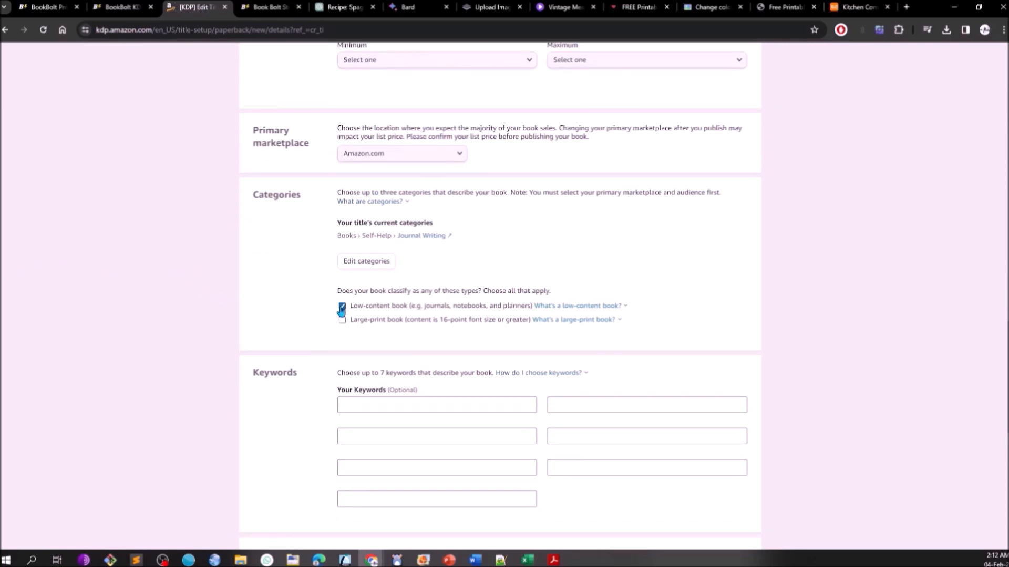
Switch to Book Bolt and search its keyword finder for recipe journal.
{"action": "left_click", "coordinate": [120, 7]}
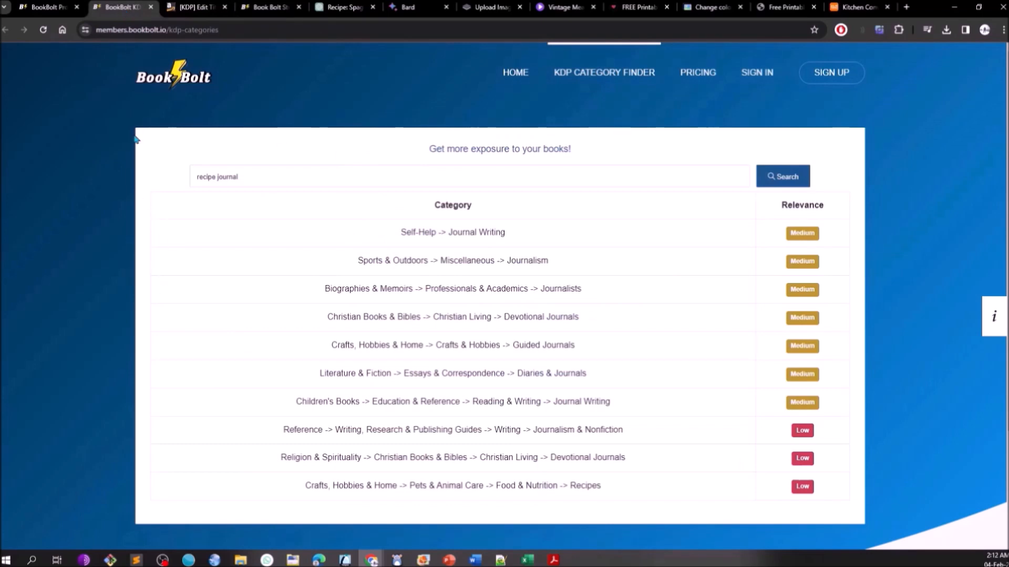
{"action": "left_click", "coordinate": [180, 78]}
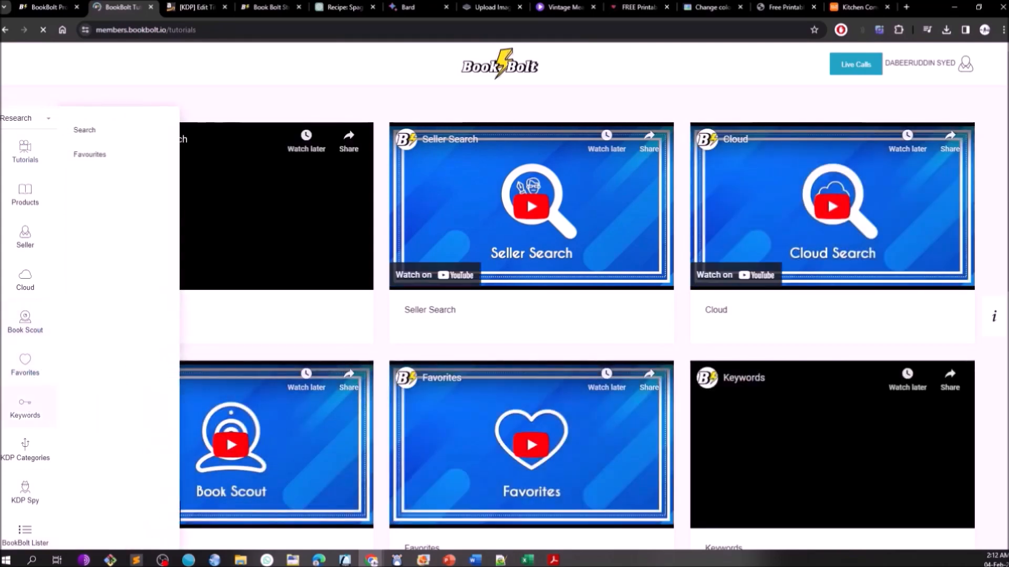
{"action": "left_click", "coordinate": [83, 131]}
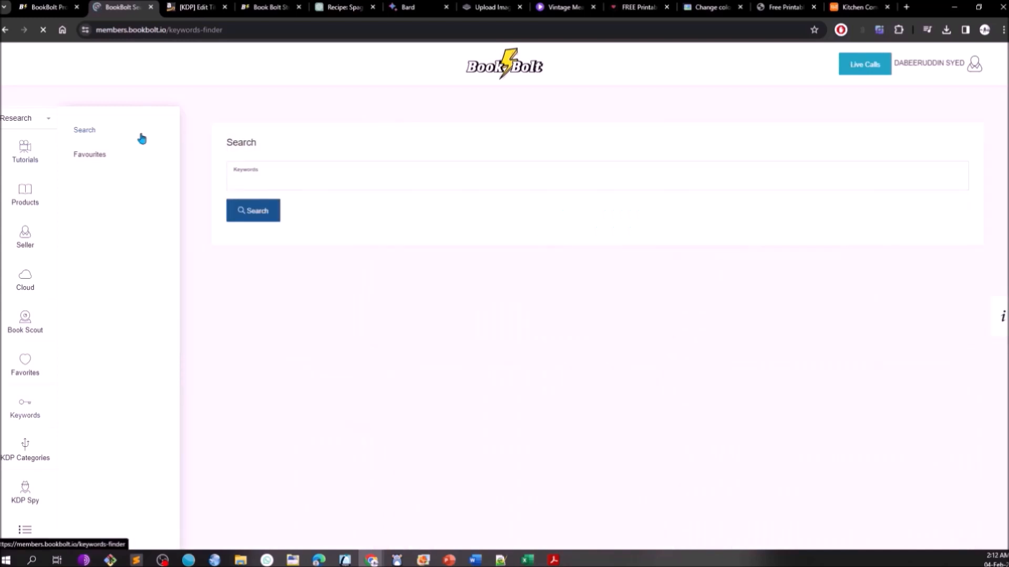
{"action": "left_click", "coordinate": [284, 177]}
{"action": "type", "text": "rec"}
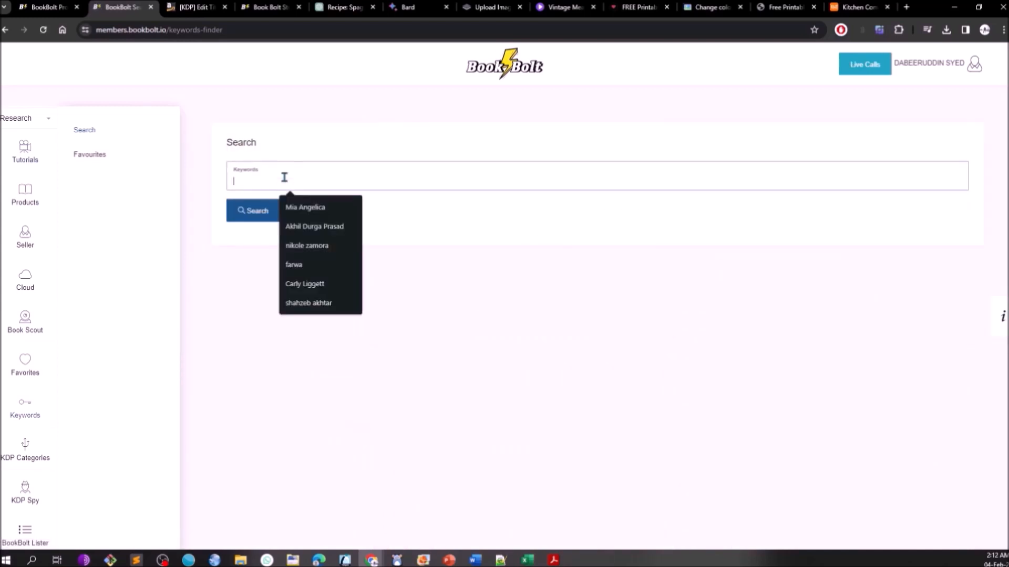
{"action": "type", "text": "ipe journal"}
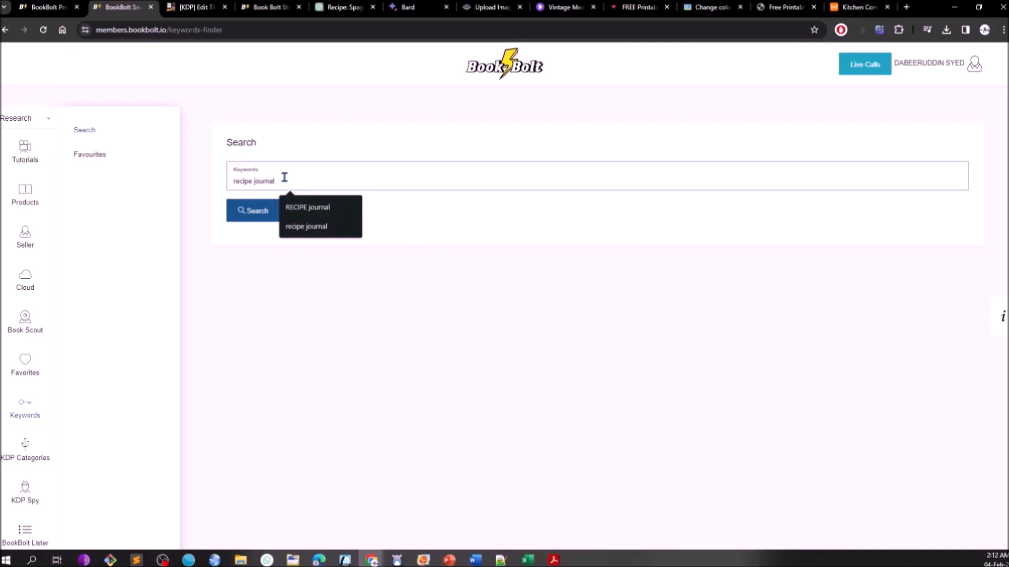
{"action": "left_click", "coordinate": [256, 211]}
Sort the keywords by highest Amazon search volume and copy papier recipe journal into the first KDP keyword field.
{"action": "scroll", "coordinate": [528, 283], "scroll_direction": "down", "scroll_amount": 2}
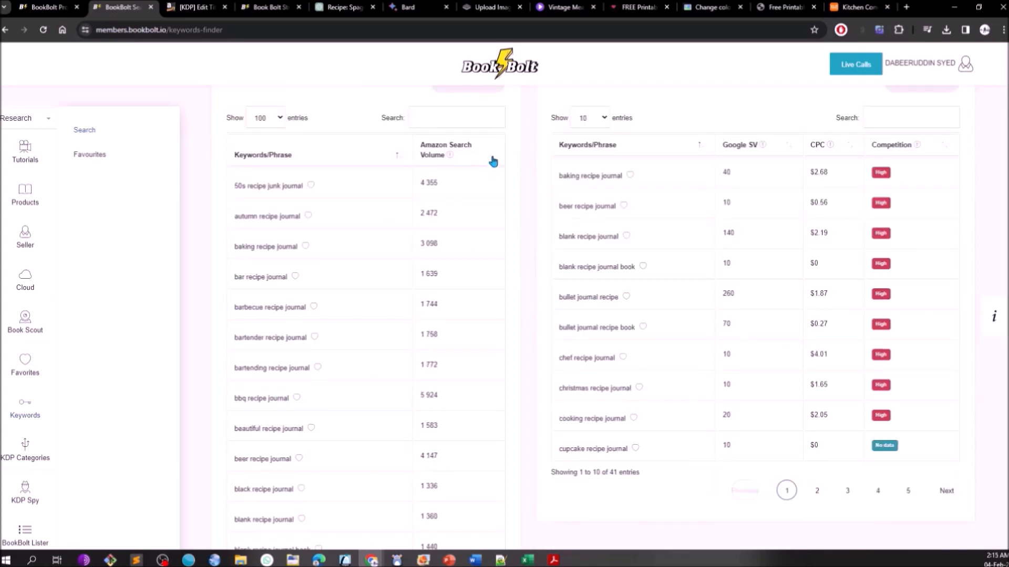
{"action": "left_click", "coordinate": [491, 157]}
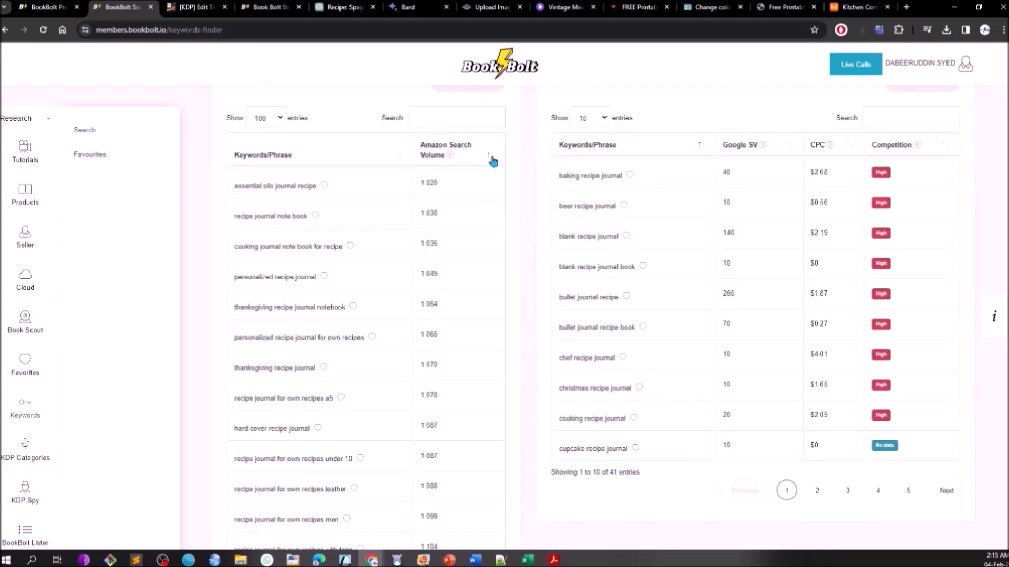
{"action": "left_click", "coordinate": [492, 158]}
{"action": "left_click_drag", "start_coordinate": [234, 186], "coordinate": [296, 197]}
{"action": "key", "text": "ctrl+c"}
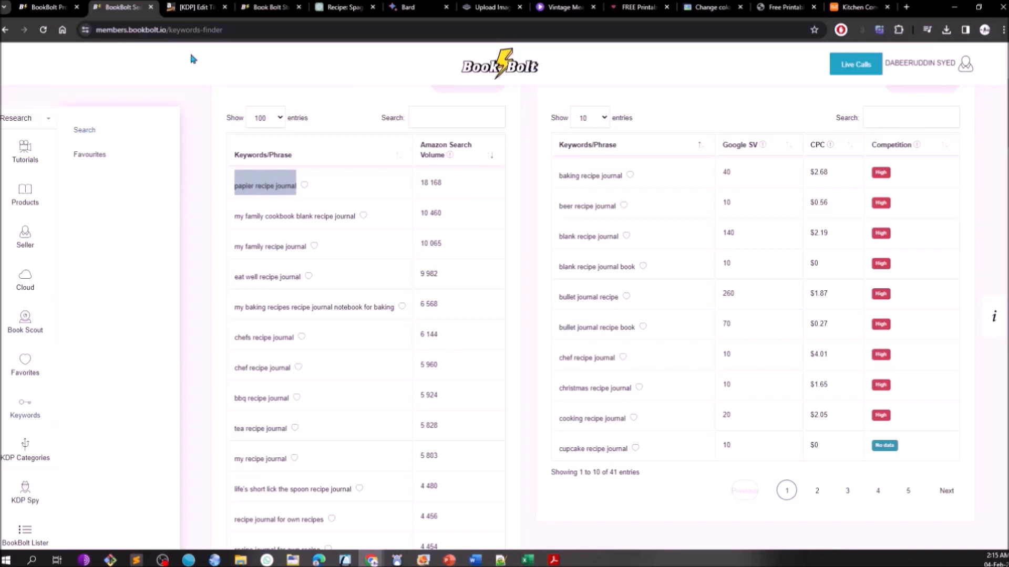
{"action": "left_click", "coordinate": [193, 7]}
{"action": "key", "text": "ctrl+v"}
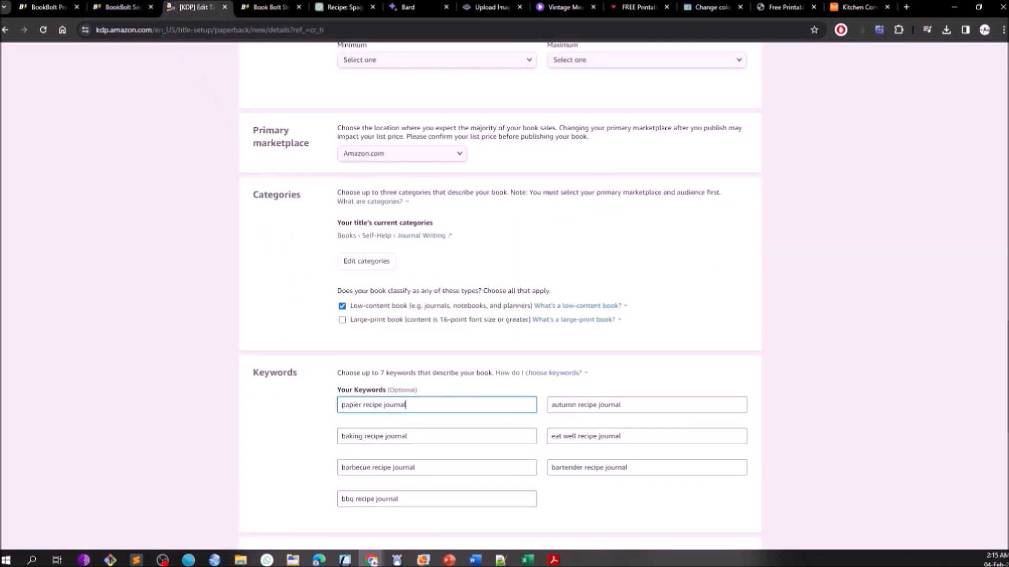
Copy my family cookbook blank recipe journal from Book Bolt's keyword results into the second KDP keyword field.
{"action": "left_click", "coordinate": [123, 7]}
{"action": "triple_click", "coordinate": [297, 216]}
{"action": "key", "text": "ctrl+c"}
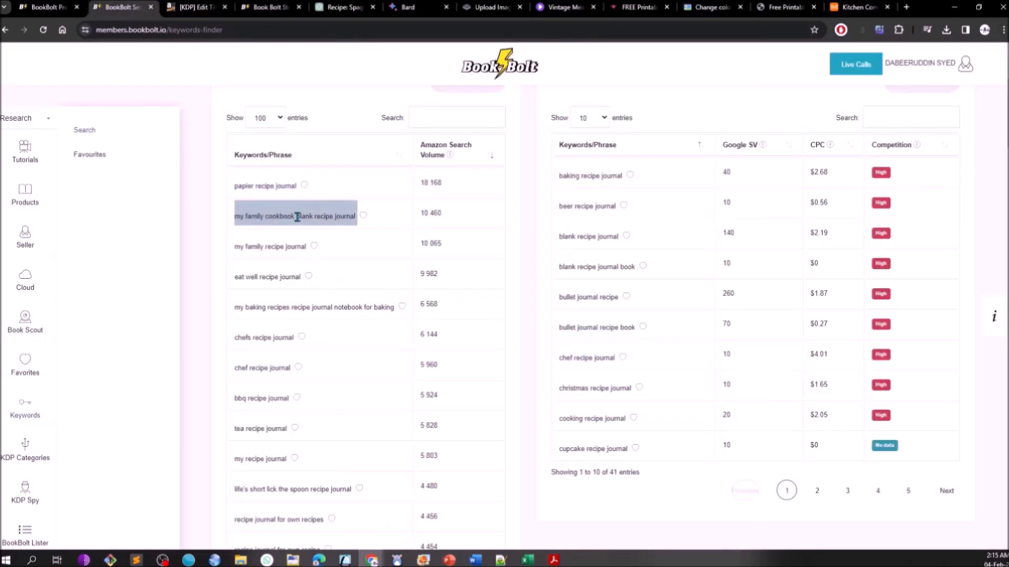
{"action": "left_click", "coordinate": [193, 7]}
{"action": "triple_click", "coordinate": [583, 405]}
{"action": "key", "text": "ctrl+v"}
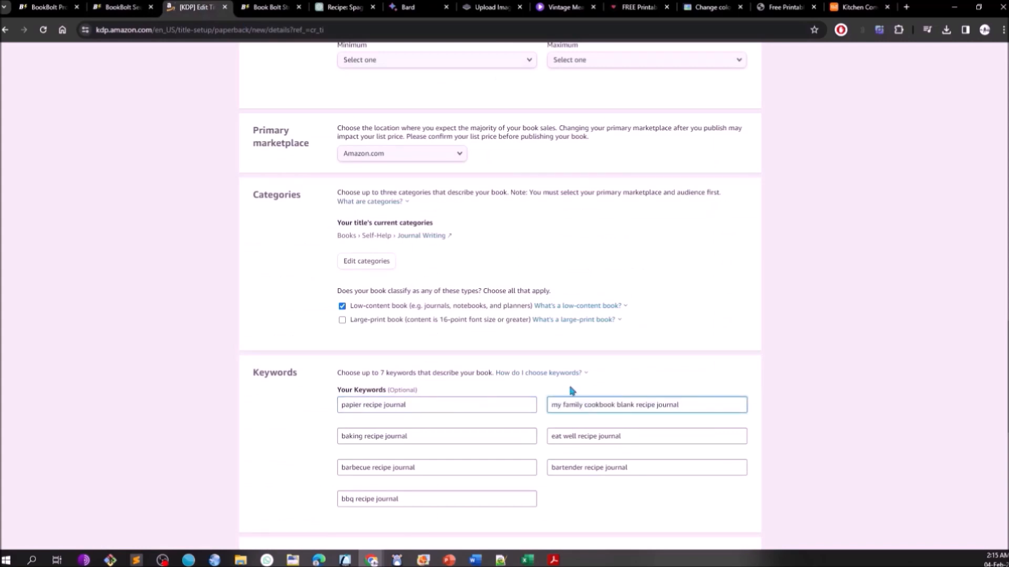
Replace the third KDP keyword with my family recipe journal, copied from Book Bolt's keyword results.
{"action": "left_click", "coordinate": [124, 7]}
{"action": "triple_click", "coordinate": [283, 244]}
{"action": "key", "text": "ctrl+c"}
{"action": "left_click", "coordinate": [193, 6]}
{"action": "left_click_drag", "start_coordinate": [412, 437], "coordinate": [293, 433]}
{"action": "key", "text": "ctrl+v"}
Copy eat well recipe journal from Book Bolt's keyword results into the fourth KDP keyword field.
{"action": "left_click", "coordinate": [123, 8]}
{"action": "left_click_drag", "start_coordinate": [234, 276], "coordinate": [301, 284]}
{"action": "left_click", "coordinate": [193, 7]}
{"action": "left_click_drag", "start_coordinate": [622, 437], "coordinate": [529, 433]}
{"action": "key", "text": "ctrl+v"}
Replace the fifth KDP keyword with my baking recipes recipe journal notebook for baking from Book Bolt's results.
{"action": "left_click", "coordinate": [124, 7]}
{"action": "left_click_drag", "start_coordinate": [235, 306], "coordinate": [401, 308]}
{"action": "left_click", "coordinate": [193, 7]}
{"action": "left_click_drag", "start_coordinate": [416, 468], "coordinate": [315, 467]}
{"action": "left_click", "coordinate": [134, 7]}
{"action": "left_click", "coordinate": [193, 7]}
{"action": "key", "text": "ctrl+v"}
Copy chefs recipe journal from Book Bolt's keyword results into the sixth KDP keyword field.
{"action": "left_click", "coordinate": [123, 7]}
{"action": "left_click_drag", "start_coordinate": [296, 337], "coordinate": [291, 368]}
{"action": "left_click", "coordinate": [193, 7]}
Replace the seventh KDP keyword with my recipe journal, copied from Book Bolt's keyword results.
{"action": "left_click", "coordinate": [123, 8]}
{"action": "left_click_drag", "start_coordinate": [234, 459], "coordinate": [287, 462]}
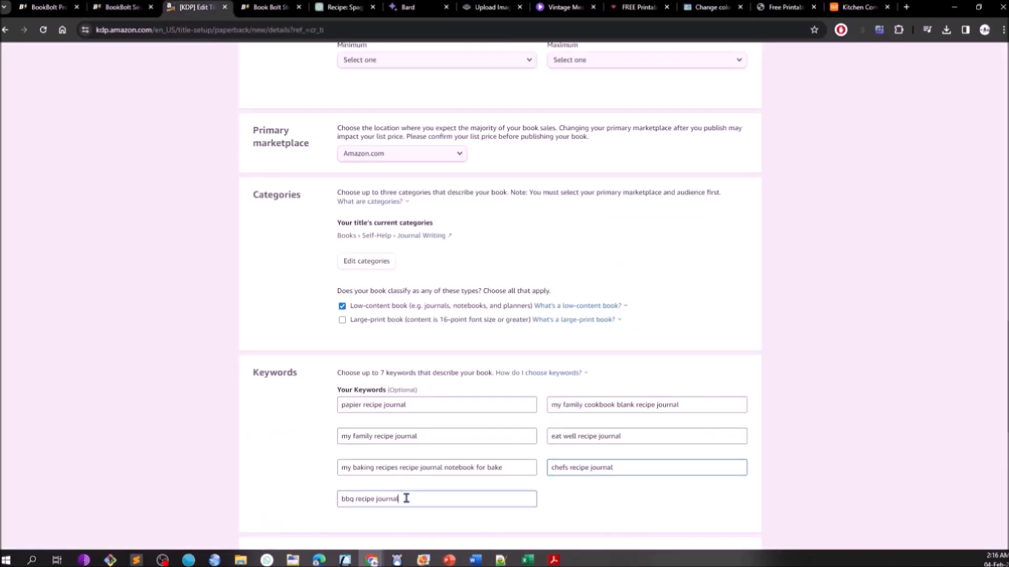
{"action": "left_click", "coordinate": [193, 7]}
{"action": "left_click", "coordinate": [405, 498]}
{"action": "key", "text": "ctrl+v"}
Save the paperback details, keeping immediate release, and continue to the paperback content.
{"action": "scroll", "coordinate": [203, 445], "scroll_direction": "down", "scroll_amount": 3}
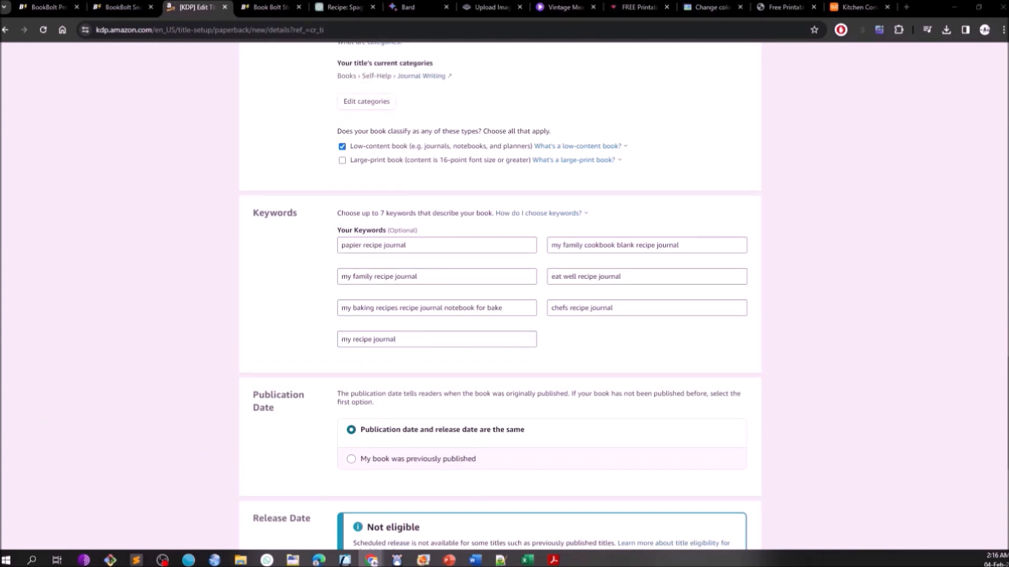
{"action": "scroll", "coordinate": [169, 272], "scroll_direction": "down", "scroll_amount": 4}
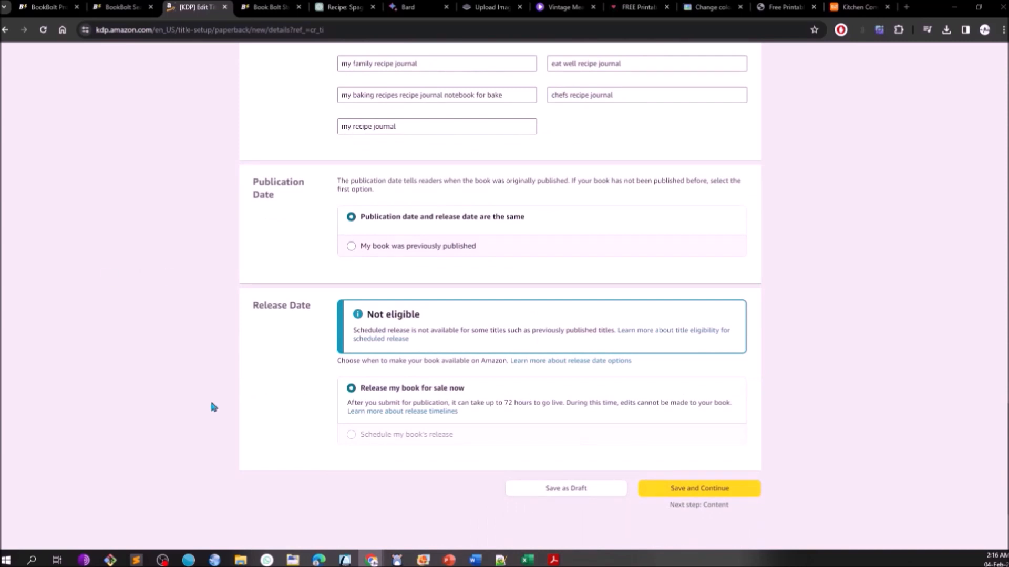
{"action": "left_click", "coordinate": [696, 489]}
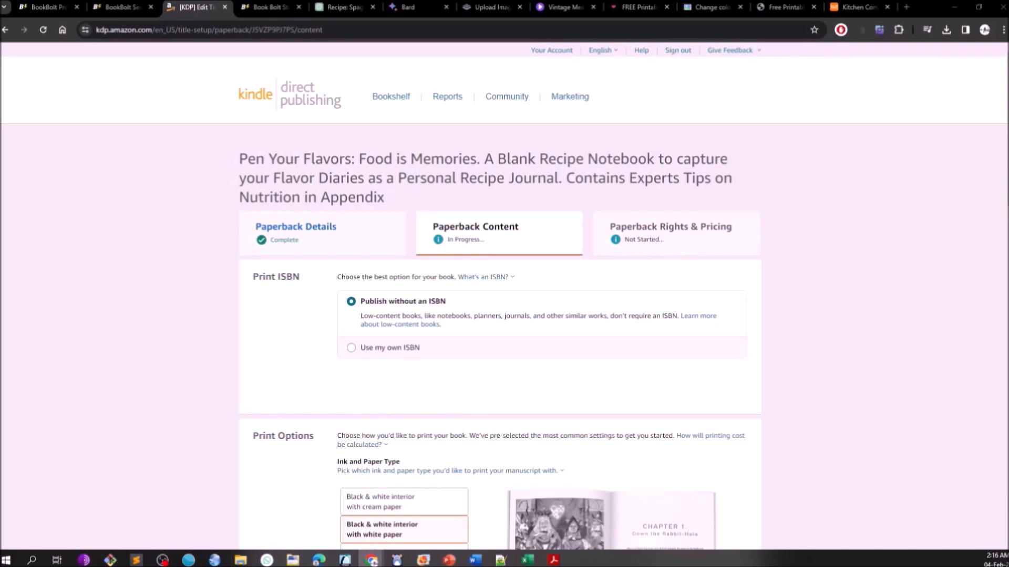
Set the paperback's trim size to 7 x 10 in and its bleed setting to Bleed (PDF only).
{"action": "scroll", "coordinate": [180, 368], "scroll_direction": "down", "scroll_amount": 5}
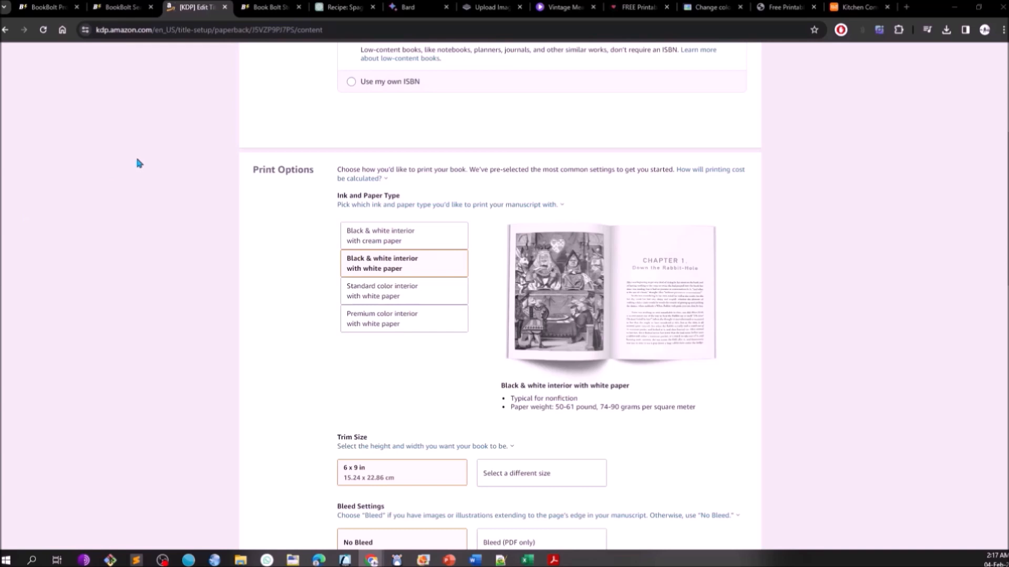
{"action": "scroll", "coordinate": [136, 160], "scroll_direction": "down", "scroll_amount": 2}
{"action": "left_click", "coordinate": [489, 372]}
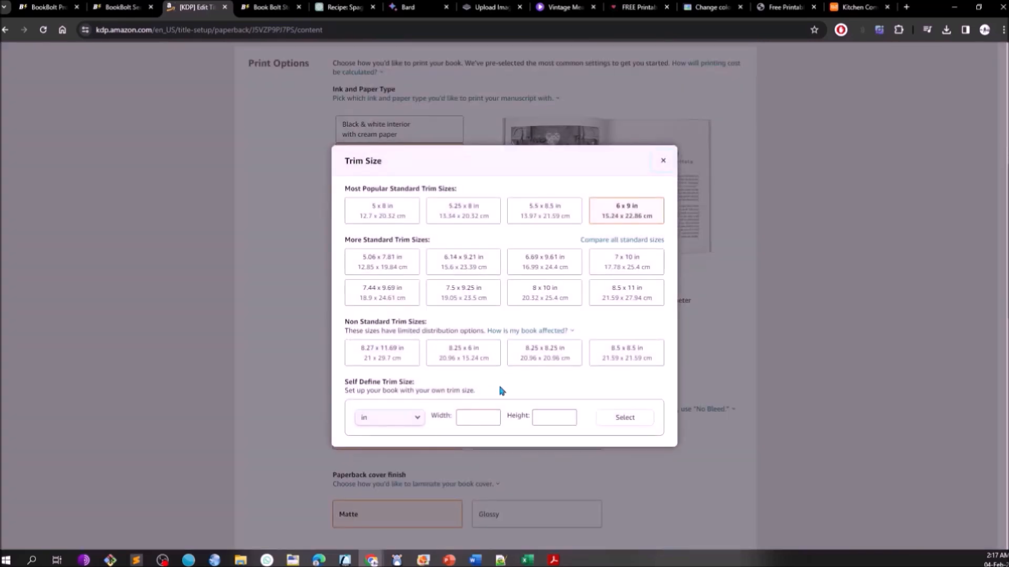
{"action": "left_click", "coordinate": [663, 161]}
{"action": "left_click", "coordinate": [507, 275]}
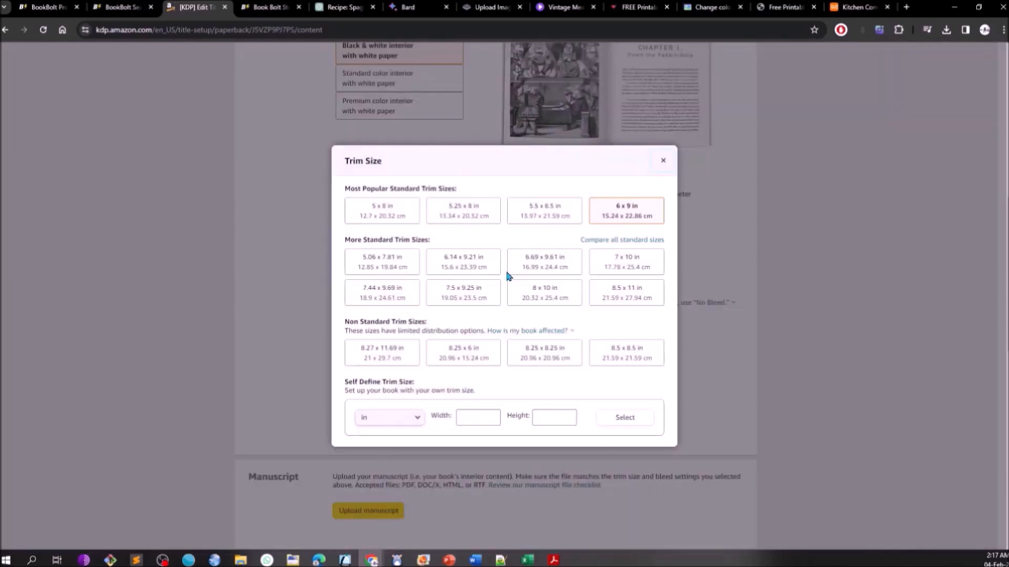
{"action": "left_click", "coordinate": [628, 266]}
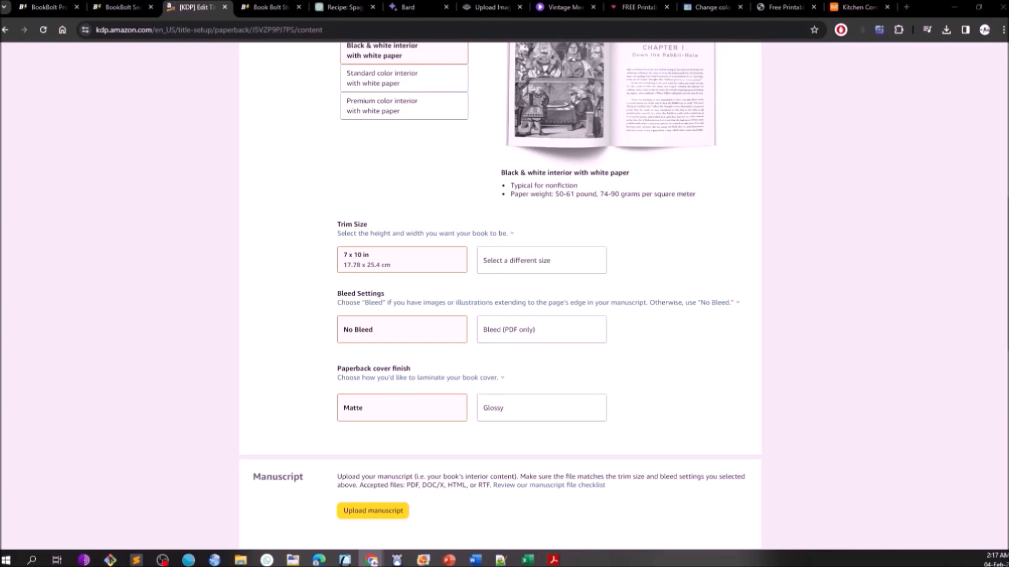
{"action": "left_click", "coordinate": [485, 340]}
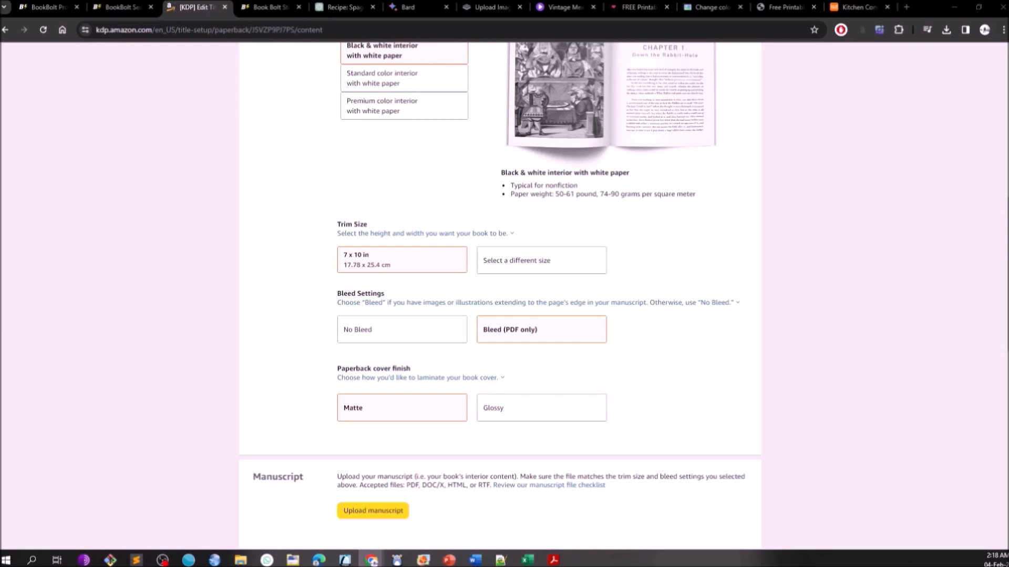
Upload Paperback Interior (Recipe_Journal) 7X10 185 pages Bleed RGB.pdf as the manuscript.
{"action": "scroll", "coordinate": [173, 279], "scroll_direction": "down", "scroll_amount": 5}
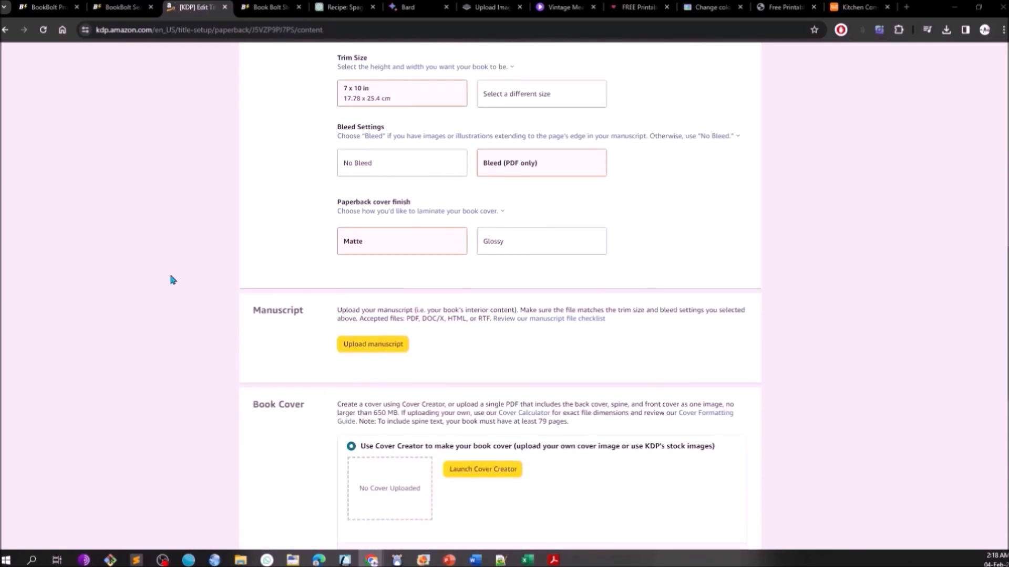
{"action": "left_click", "coordinate": [366, 249]}
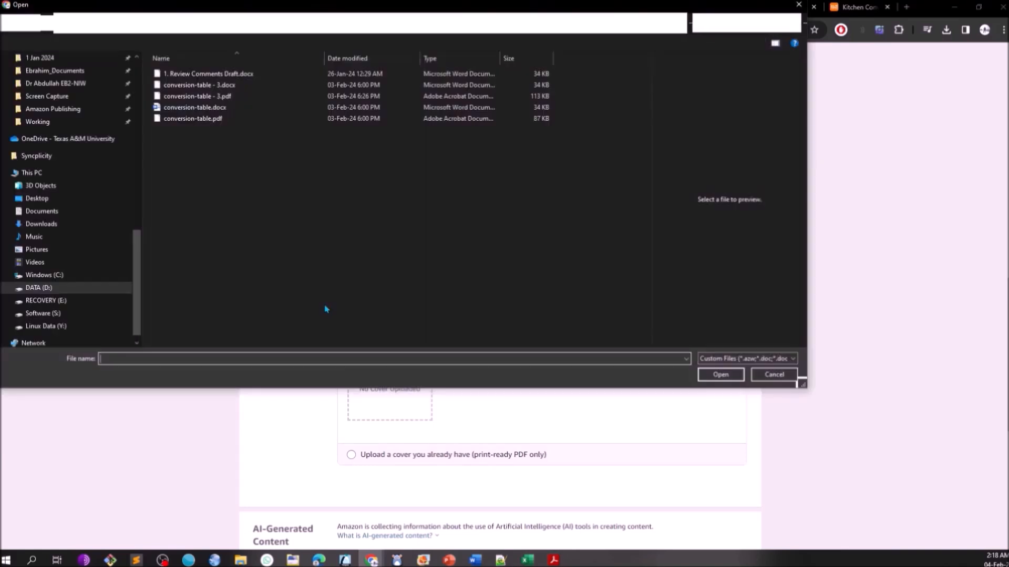
{"action": "left_click", "coordinate": [310, 108]}
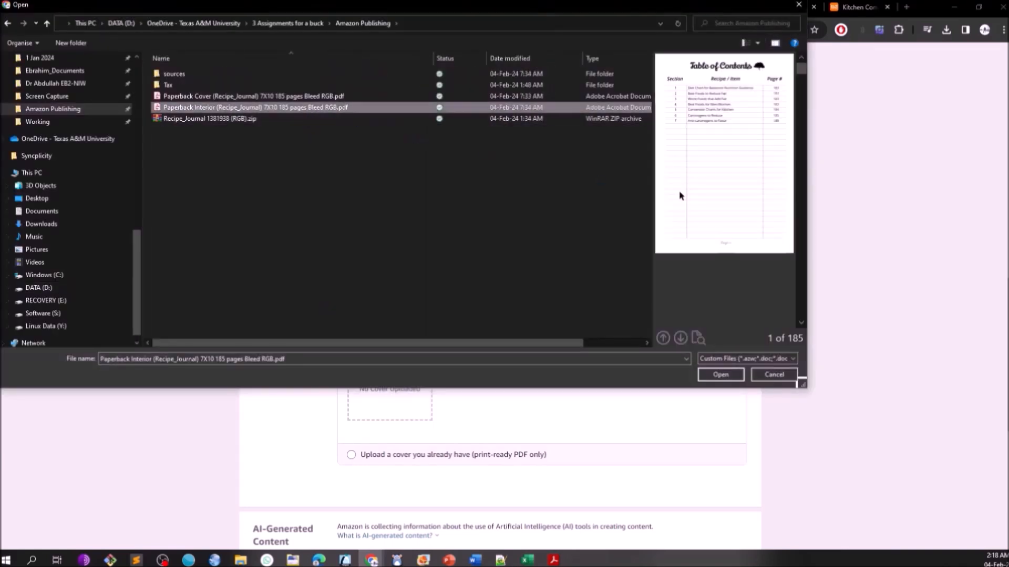
{"action": "left_click", "coordinate": [708, 374]}
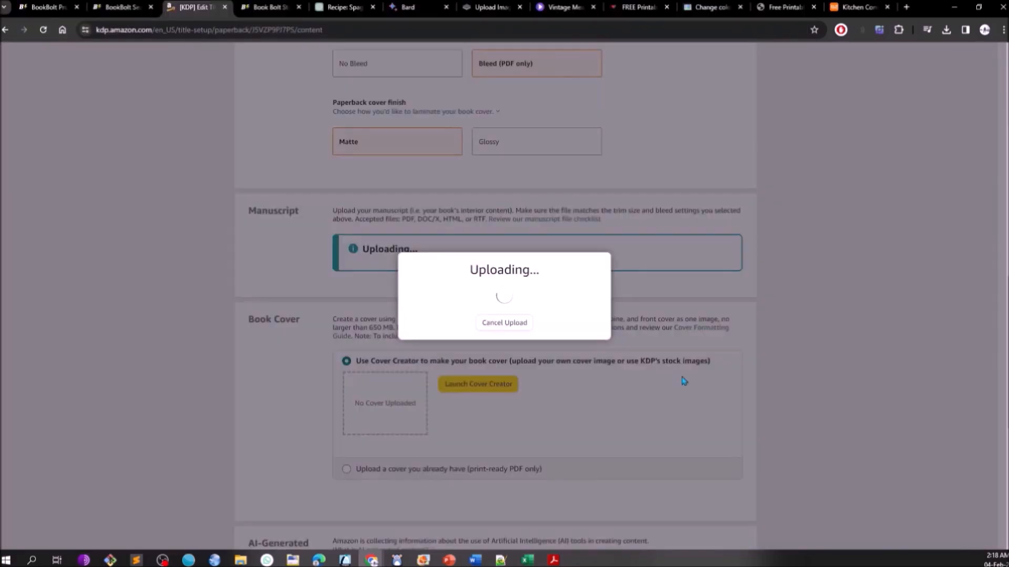
{"action": "scroll", "coordinate": [892, 293], "scroll_direction": "up", "scroll_amount": 1}
{"action": "scroll", "coordinate": [892, 293], "scroll_direction": "up", "scroll_amount": 4}
{"action": "scroll", "coordinate": [892, 293], "scroll_direction": "down", "scroll_amount": 4}
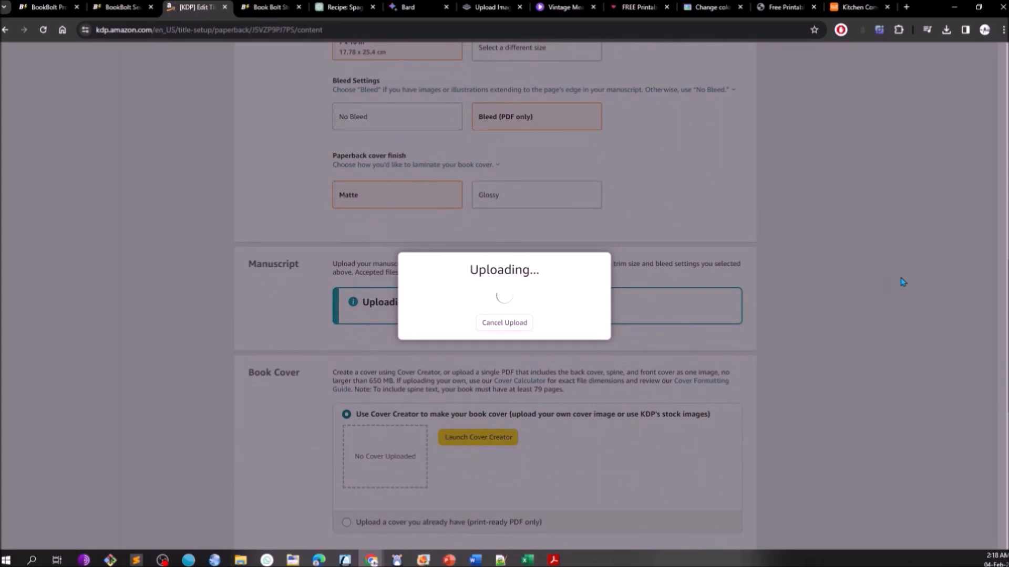
{"action": "scroll", "coordinate": [615, 315], "scroll_direction": "up", "scroll_amount": 2}
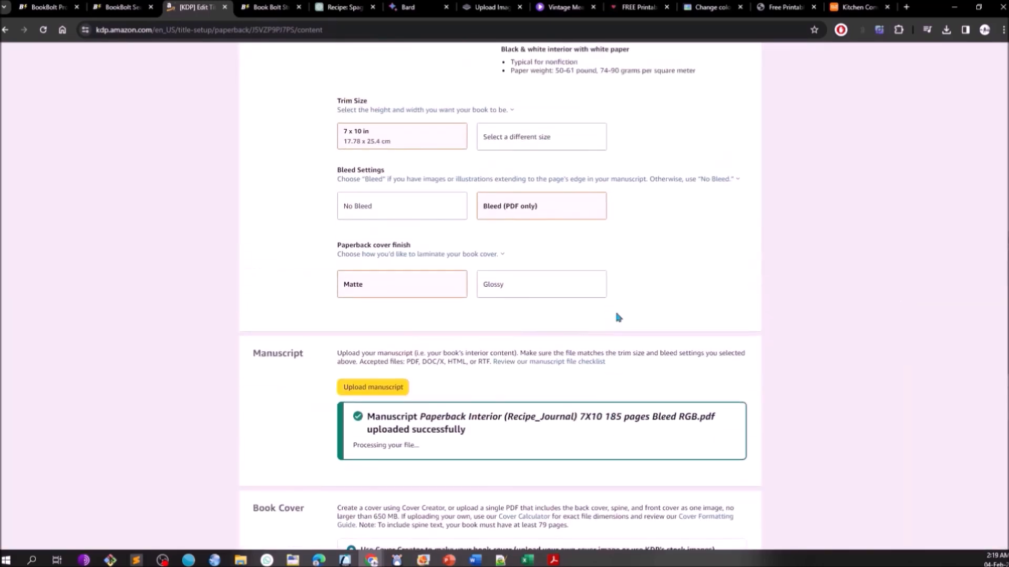
Choose to upload an existing print-ready cover and upload Paperback Cover (Recipe_Journal) 7X10 185 pages Bleed RGB.pdf.
{"action": "scroll", "coordinate": [641, 317], "scroll_direction": "down", "scroll_amount": 3}
{"action": "scroll", "coordinate": [643, 317], "scroll_direction": "down", "scroll_amount": 2}
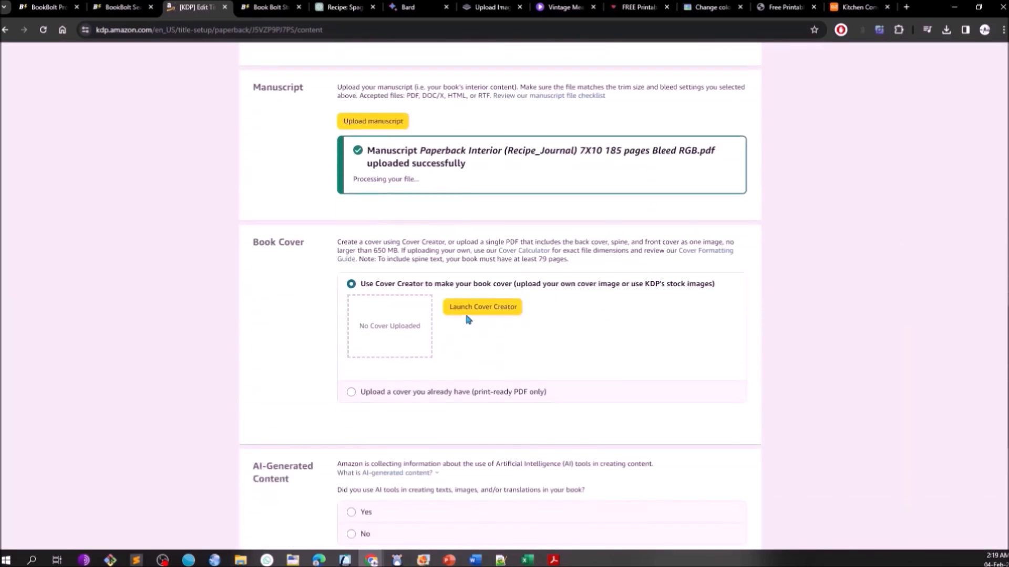
{"action": "left_click", "coordinate": [351, 391]}
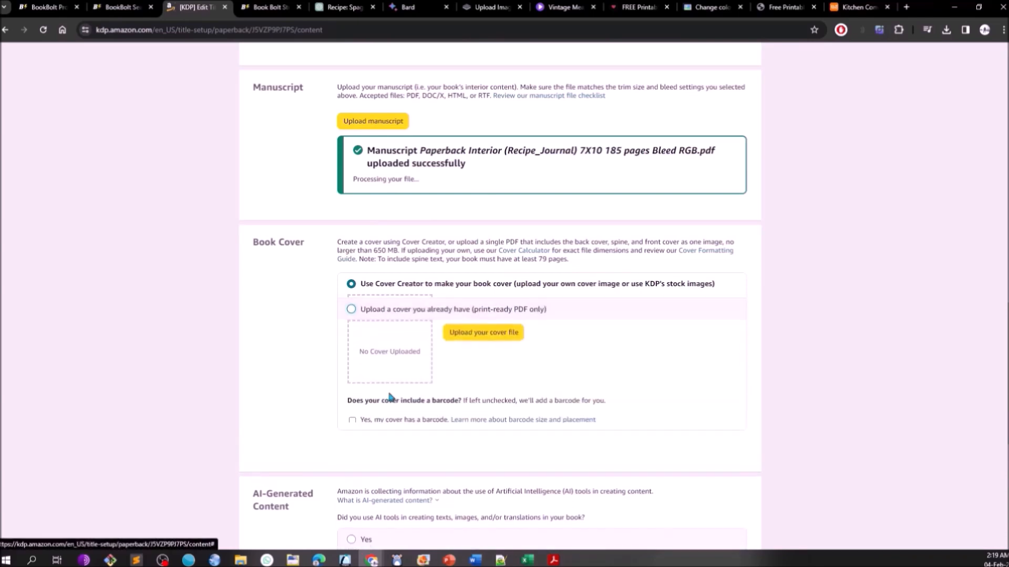
{"action": "left_click", "coordinate": [484, 328]}
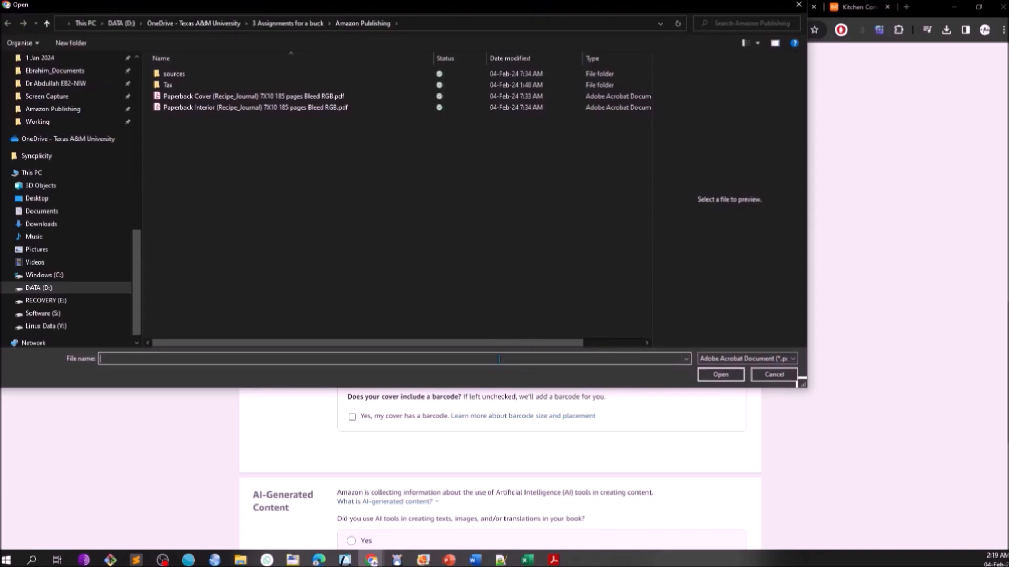
{"action": "left_click", "coordinate": [271, 96]}
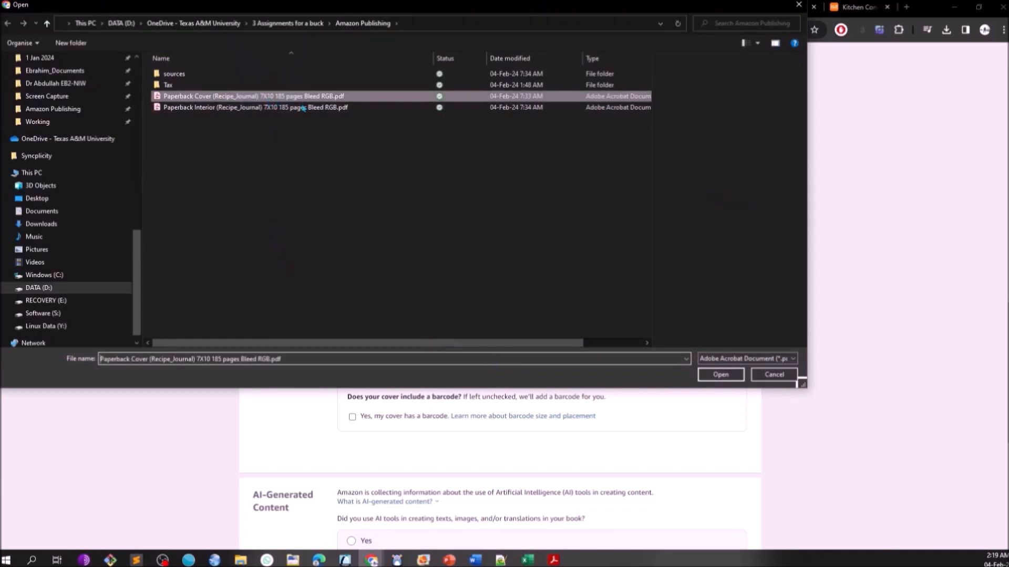
{"action": "left_click", "coordinate": [719, 375]}
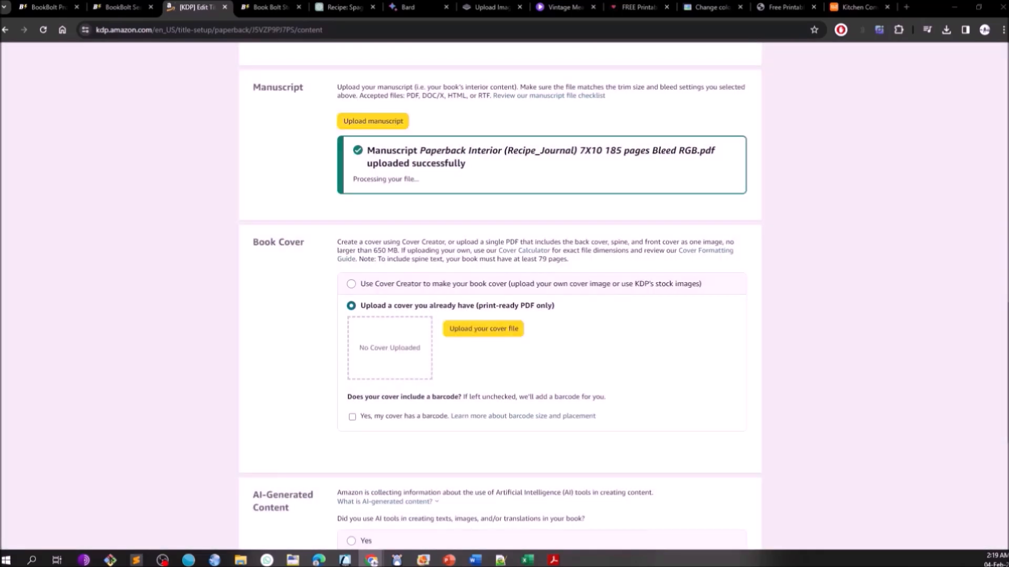
Answer No to the question about using AI tools in the book and launch the print previewer.
{"action": "scroll", "coordinate": [500, 294], "scroll_direction": "down", "scroll_amount": 4}
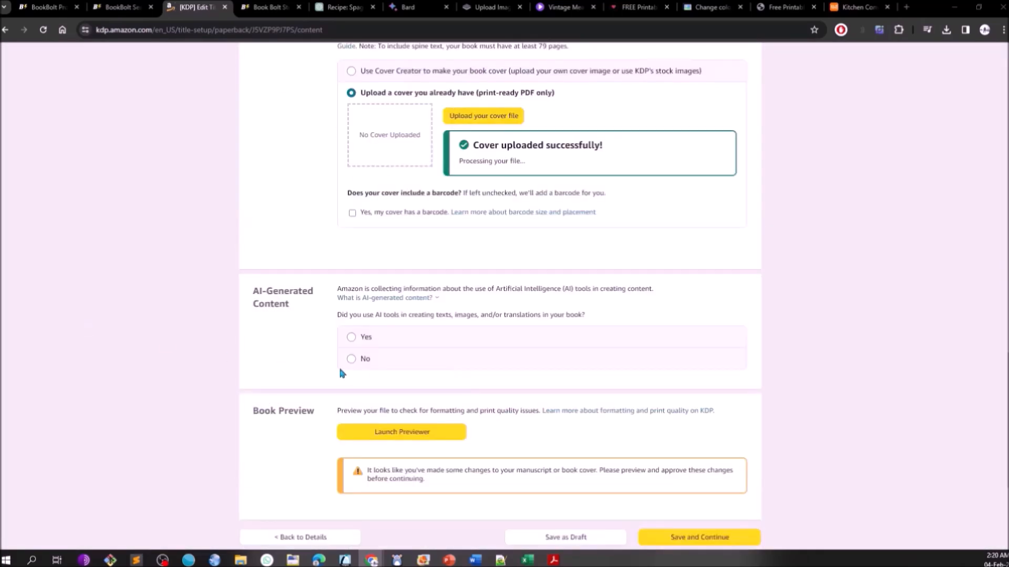
{"action": "left_click", "coordinate": [352, 360]}
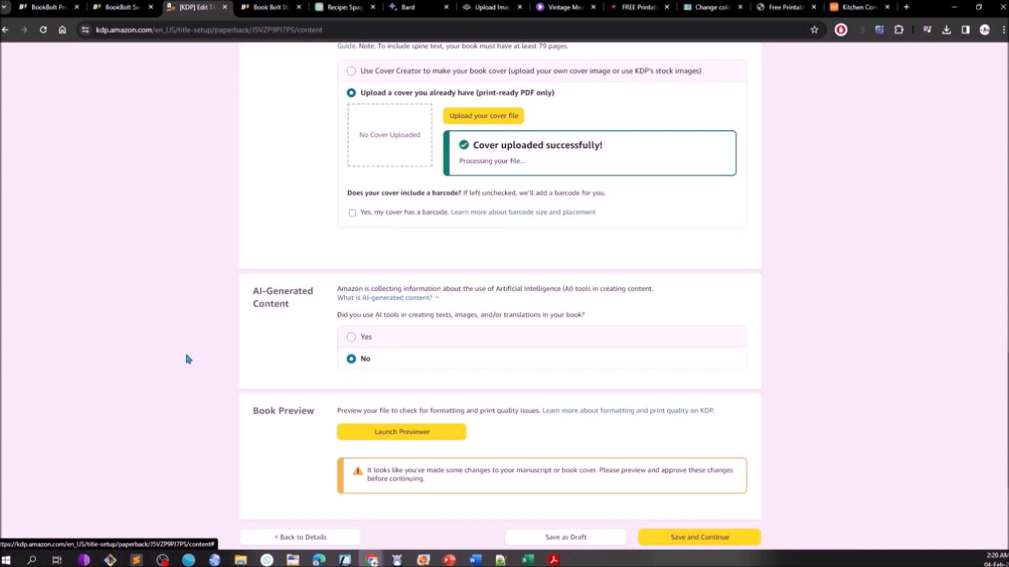
{"action": "scroll", "coordinate": [133, 340], "scroll_direction": "down", "scroll_amount": 2}
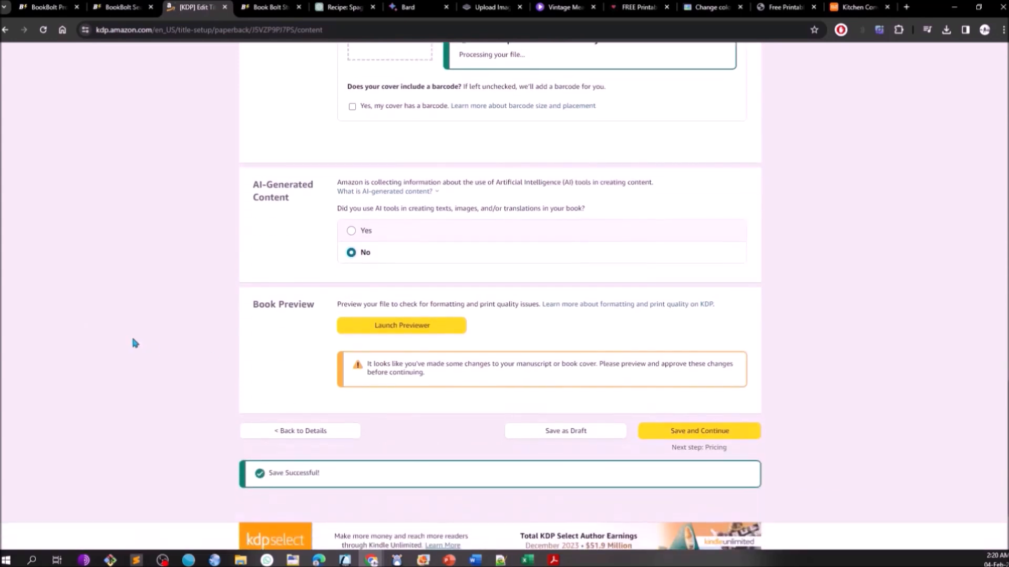
{"action": "left_click", "coordinate": [382, 326]}
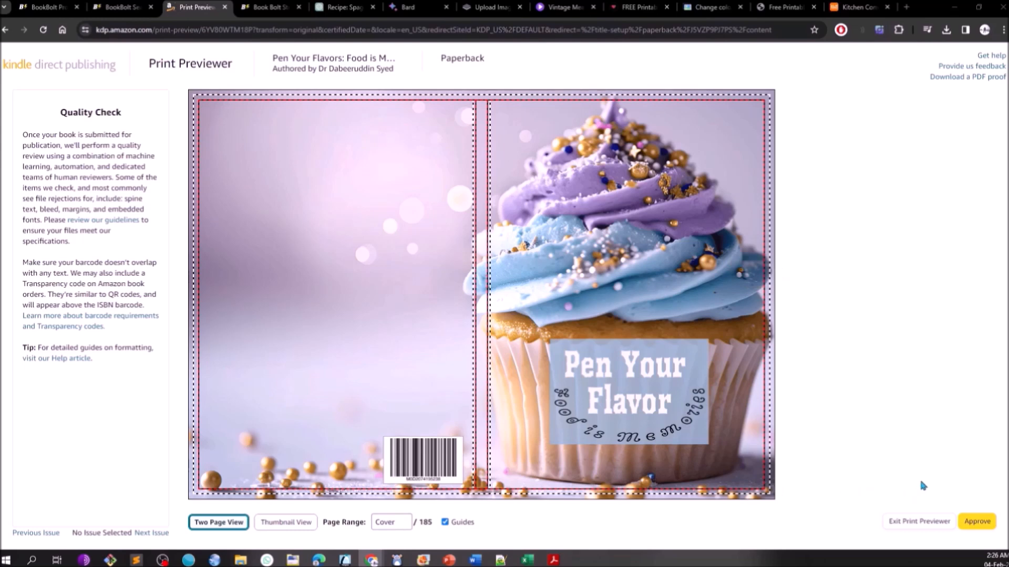
Check the table of contents pages and the closing pages around page 185 in the print previewer.
{"action": "left_click", "coordinate": [758, 265]}
{"action": "left_click", "coordinate": [758, 265]}
{"action": "left_click", "coordinate": [383, 522]}
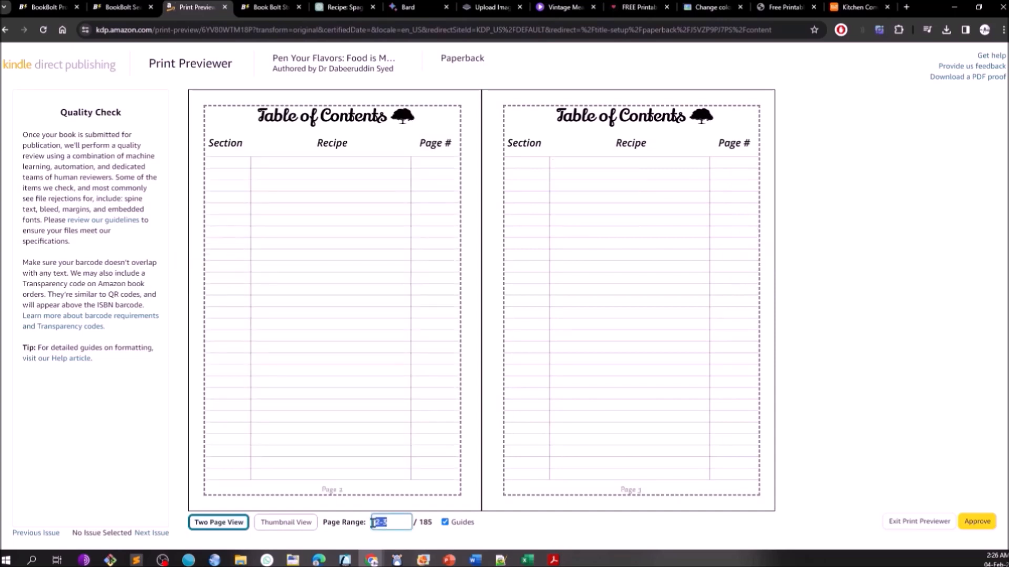
{"action": "type", "text": "185"}
{"action": "key", "text": "Return"}
{"action": "left_click", "coordinate": [210, 267]}
{"action": "left_click", "coordinate": [764, 277]}
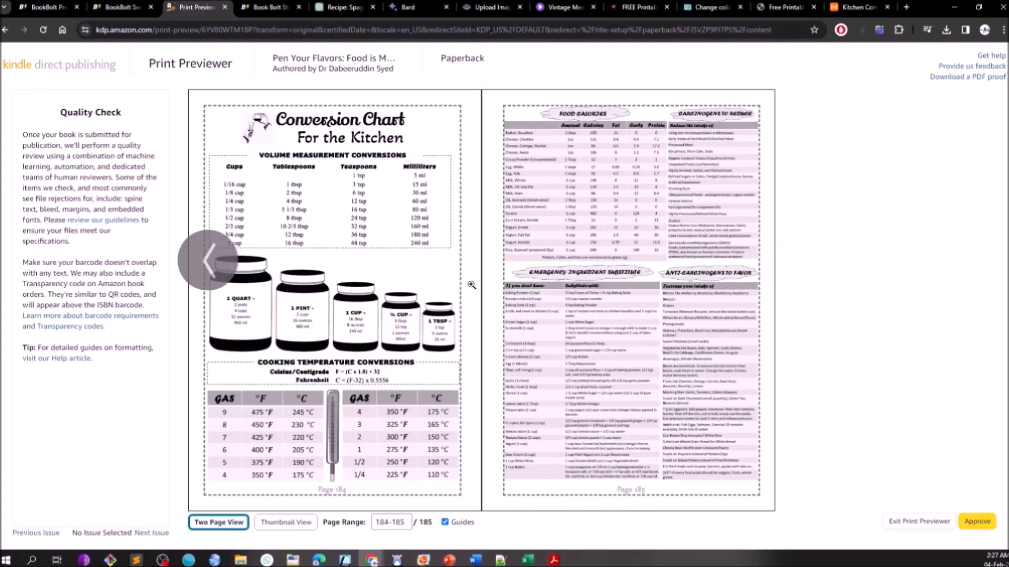
Approve the print preview, save the paperback content and continue to rights and pricing.
{"action": "left_click", "coordinate": [981, 521]}
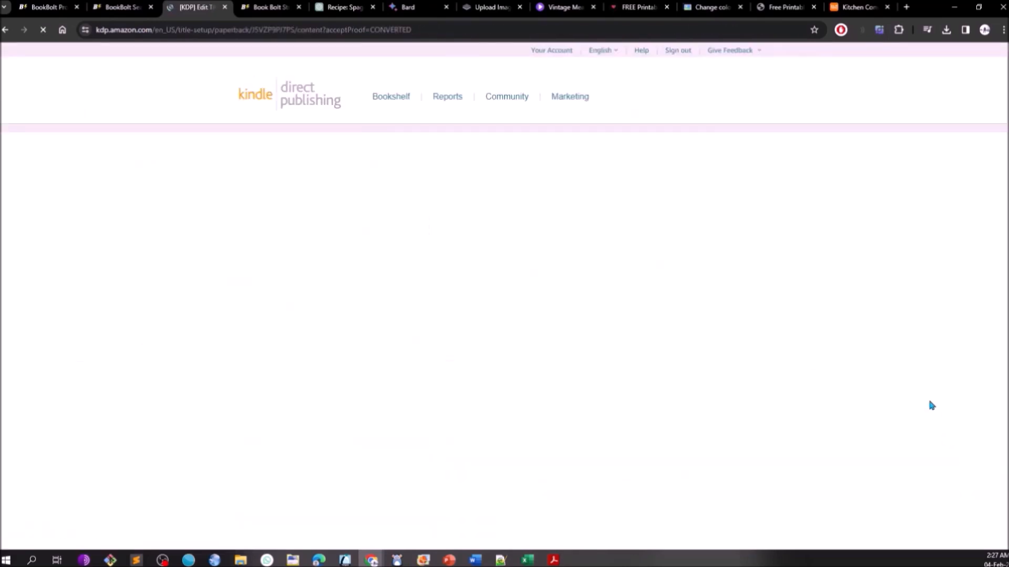
{"action": "scroll", "coordinate": [839, 373], "scroll_direction": "down", "scroll_amount": 20}
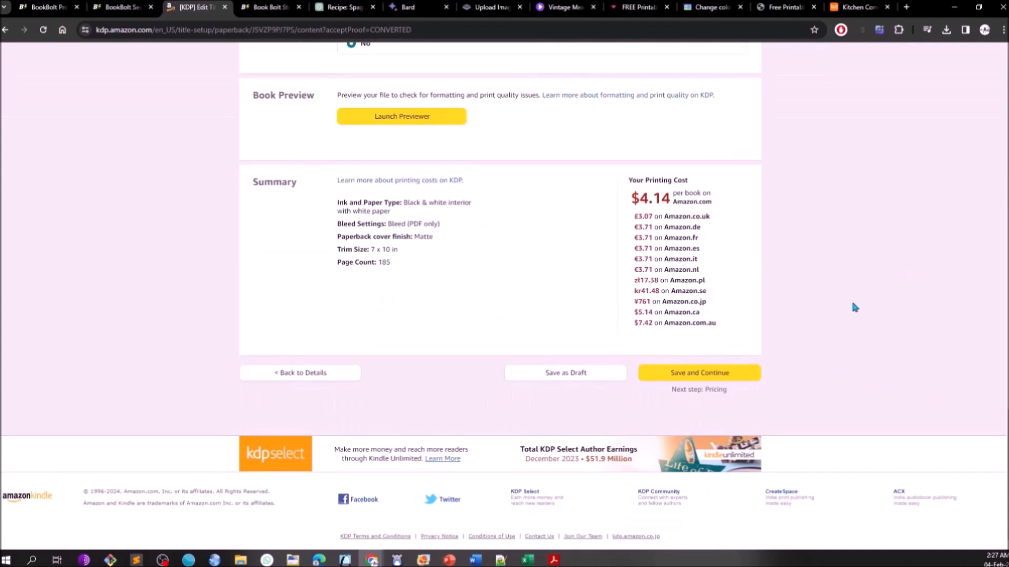
{"action": "left_click", "coordinate": [716, 377]}
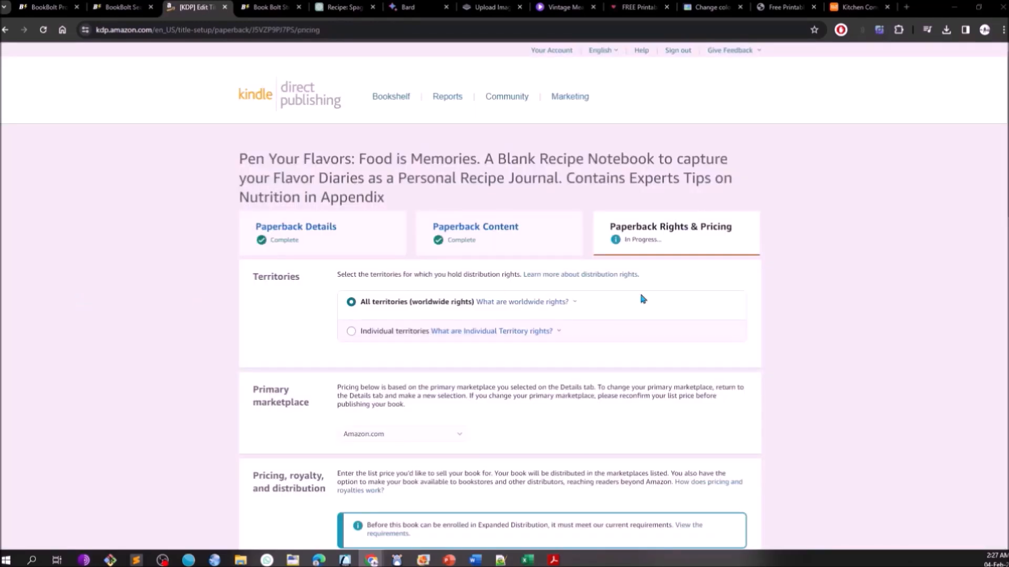
Set the Amazon.com list price of the paperback to 12.97 USD.
{"action": "scroll", "coordinate": [840, 321], "scroll_direction": "down", "scroll_amount": 2}
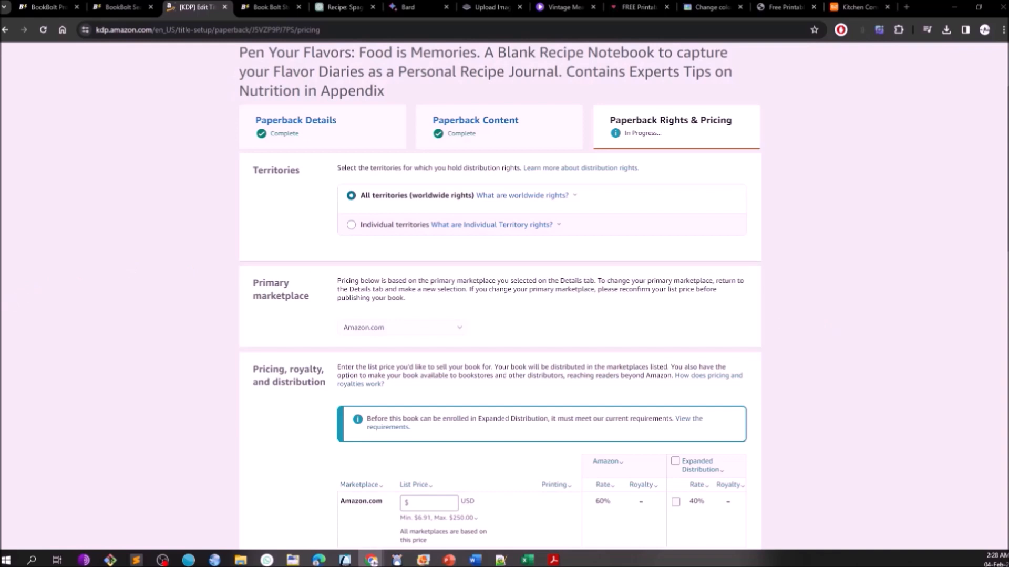
{"action": "scroll", "coordinate": [116, 286], "scroll_direction": "down", "scroll_amount": 4}
{"action": "scroll", "coordinate": [116, 285], "scroll_direction": "down", "scroll_amount": 1}
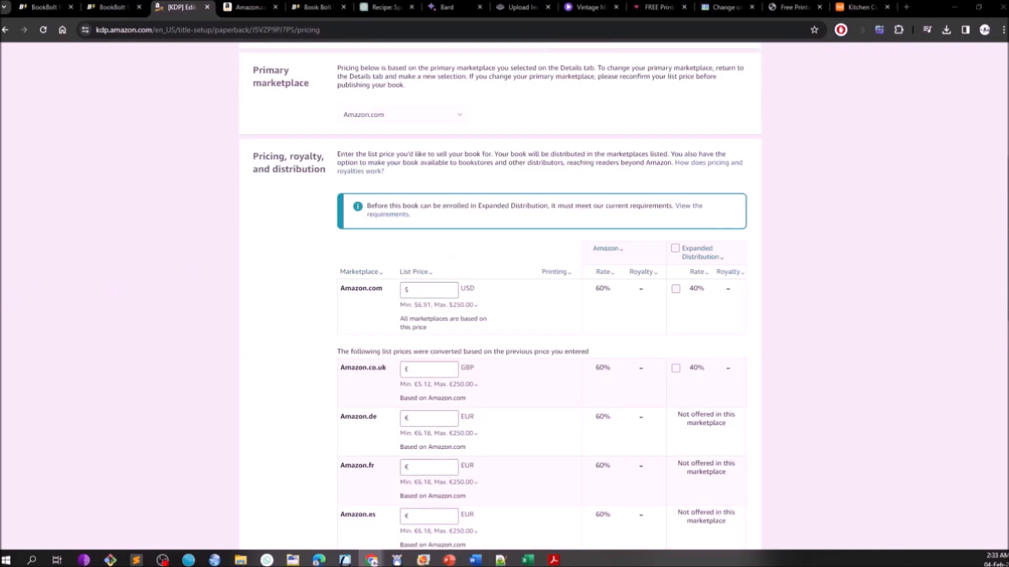
{"action": "left_click", "coordinate": [423, 289]}
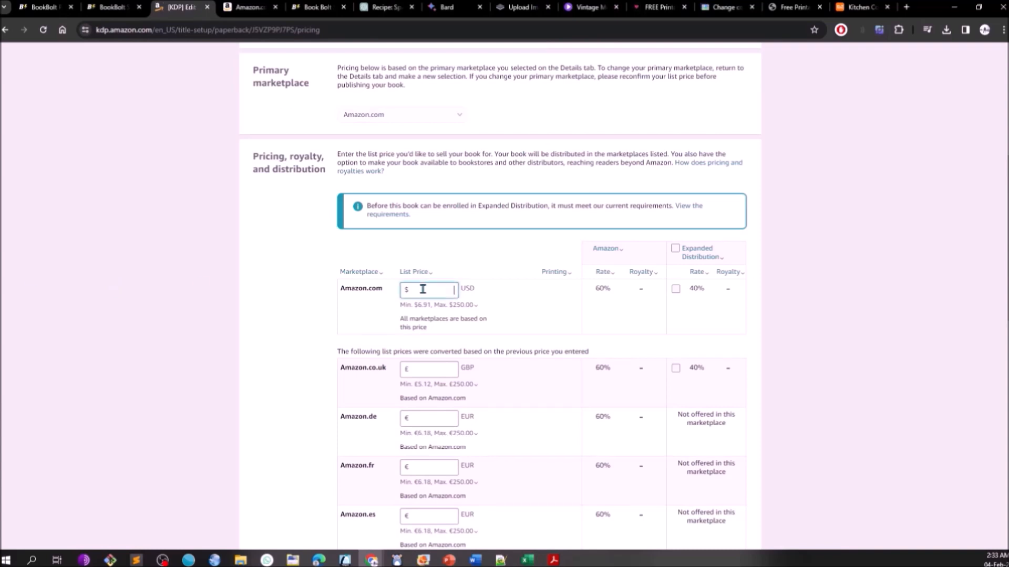
{"action": "type", "text": "12.97"}
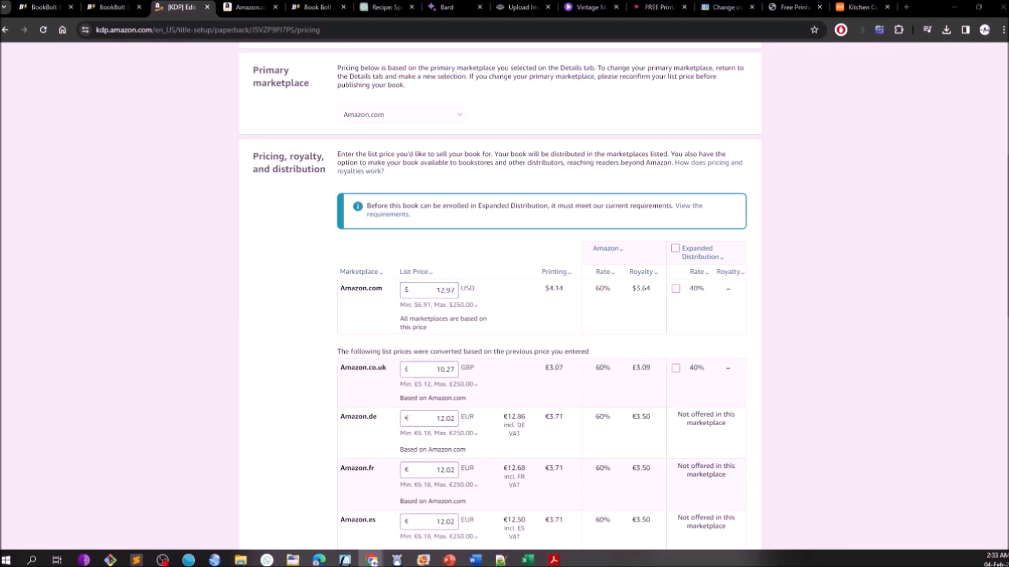
Review the converted marketplace prices and submit the paperback book for publication.
{"action": "scroll", "coordinate": [151, 376], "scroll_direction": "down", "scroll_amount": 7}
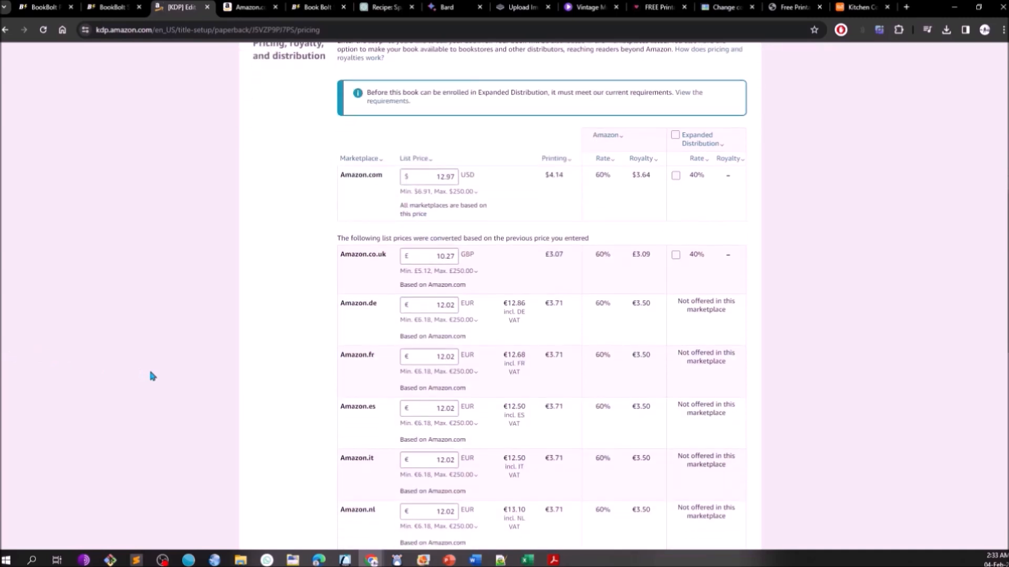
{"action": "scroll", "coordinate": [153, 376], "scroll_direction": "down", "scroll_amount": 6}
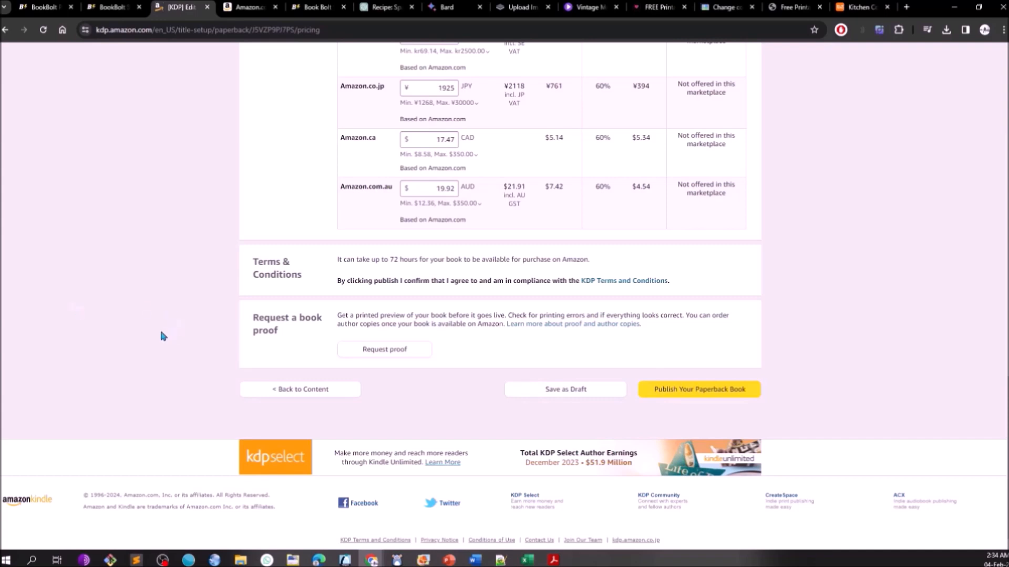
{"action": "left_click", "coordinate": [696, 392]}
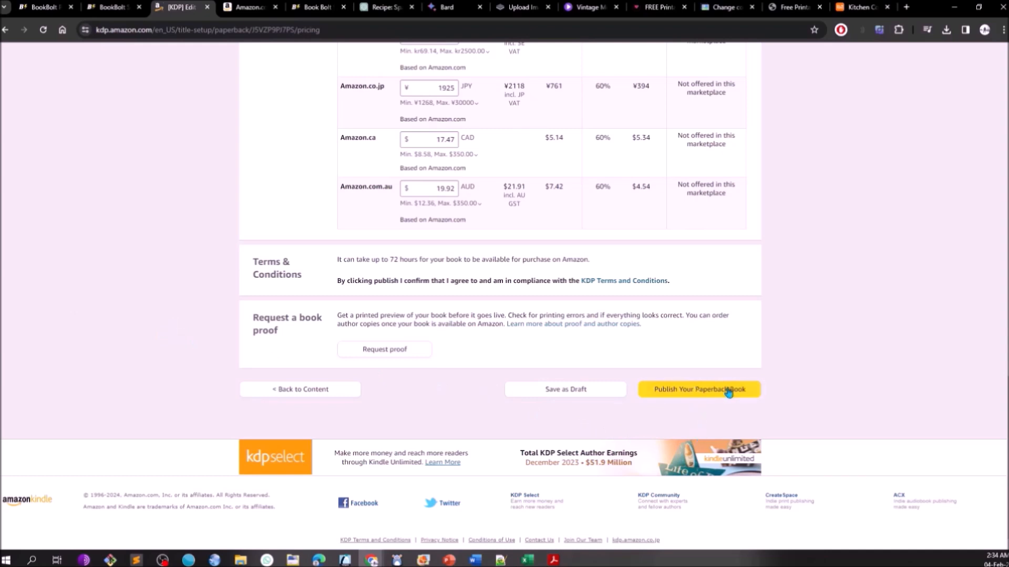